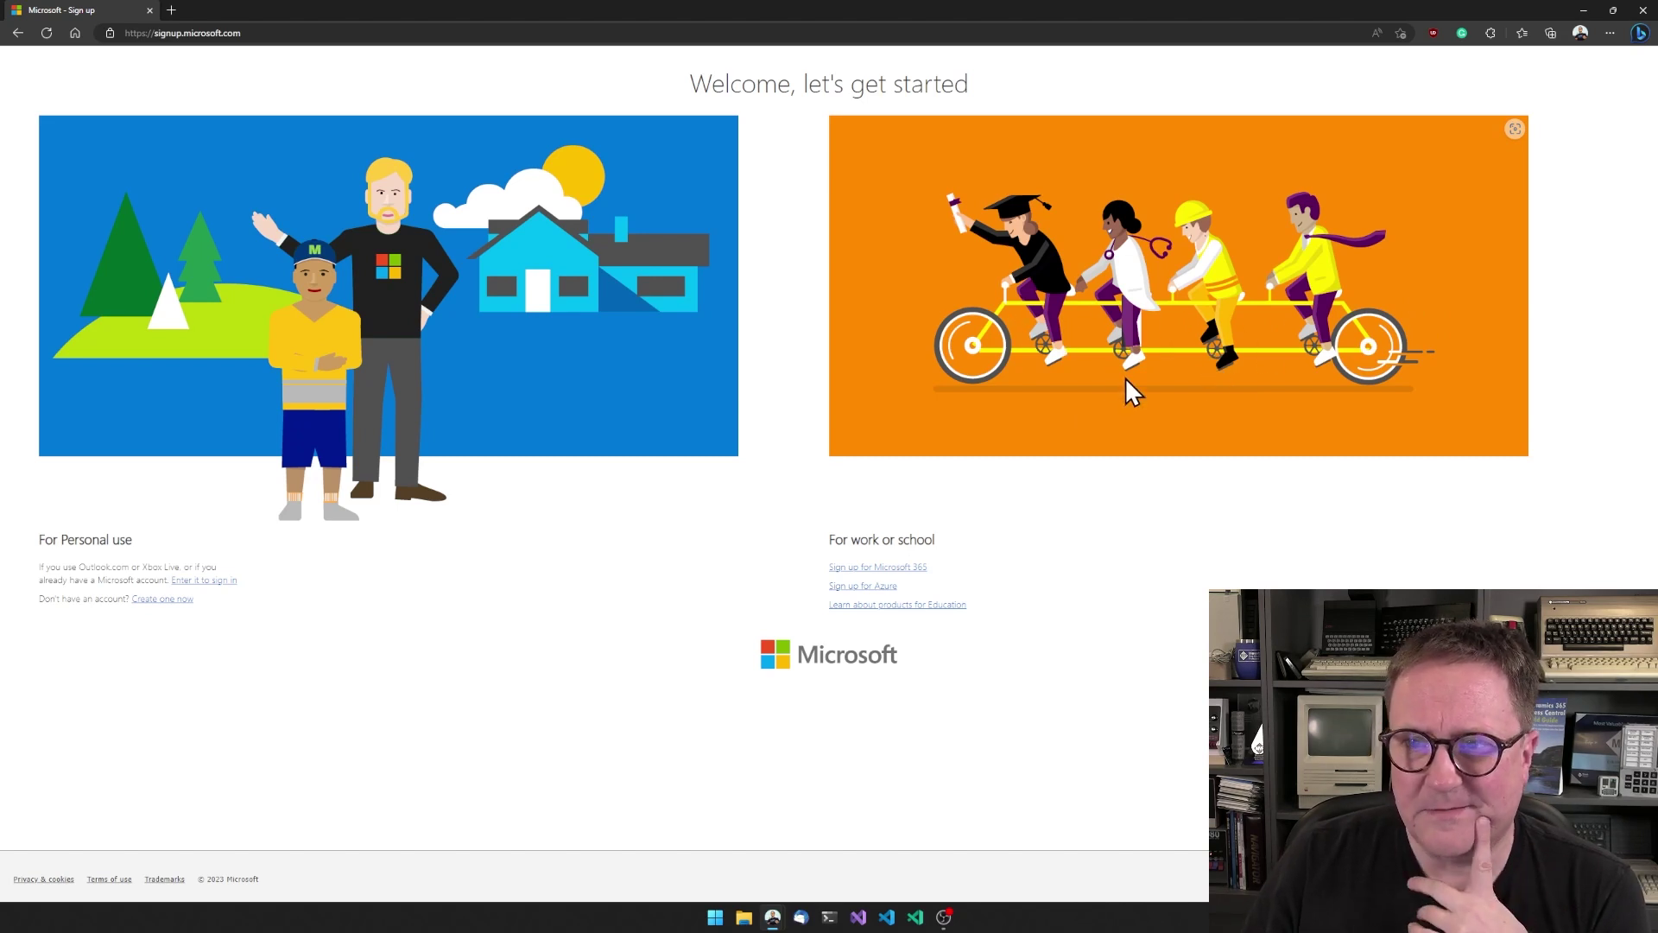
- Start the Microsoft 365 for-work sign-up and open the Business plans comparison
{"action": "left_click", "coordinate": [914, 570]}
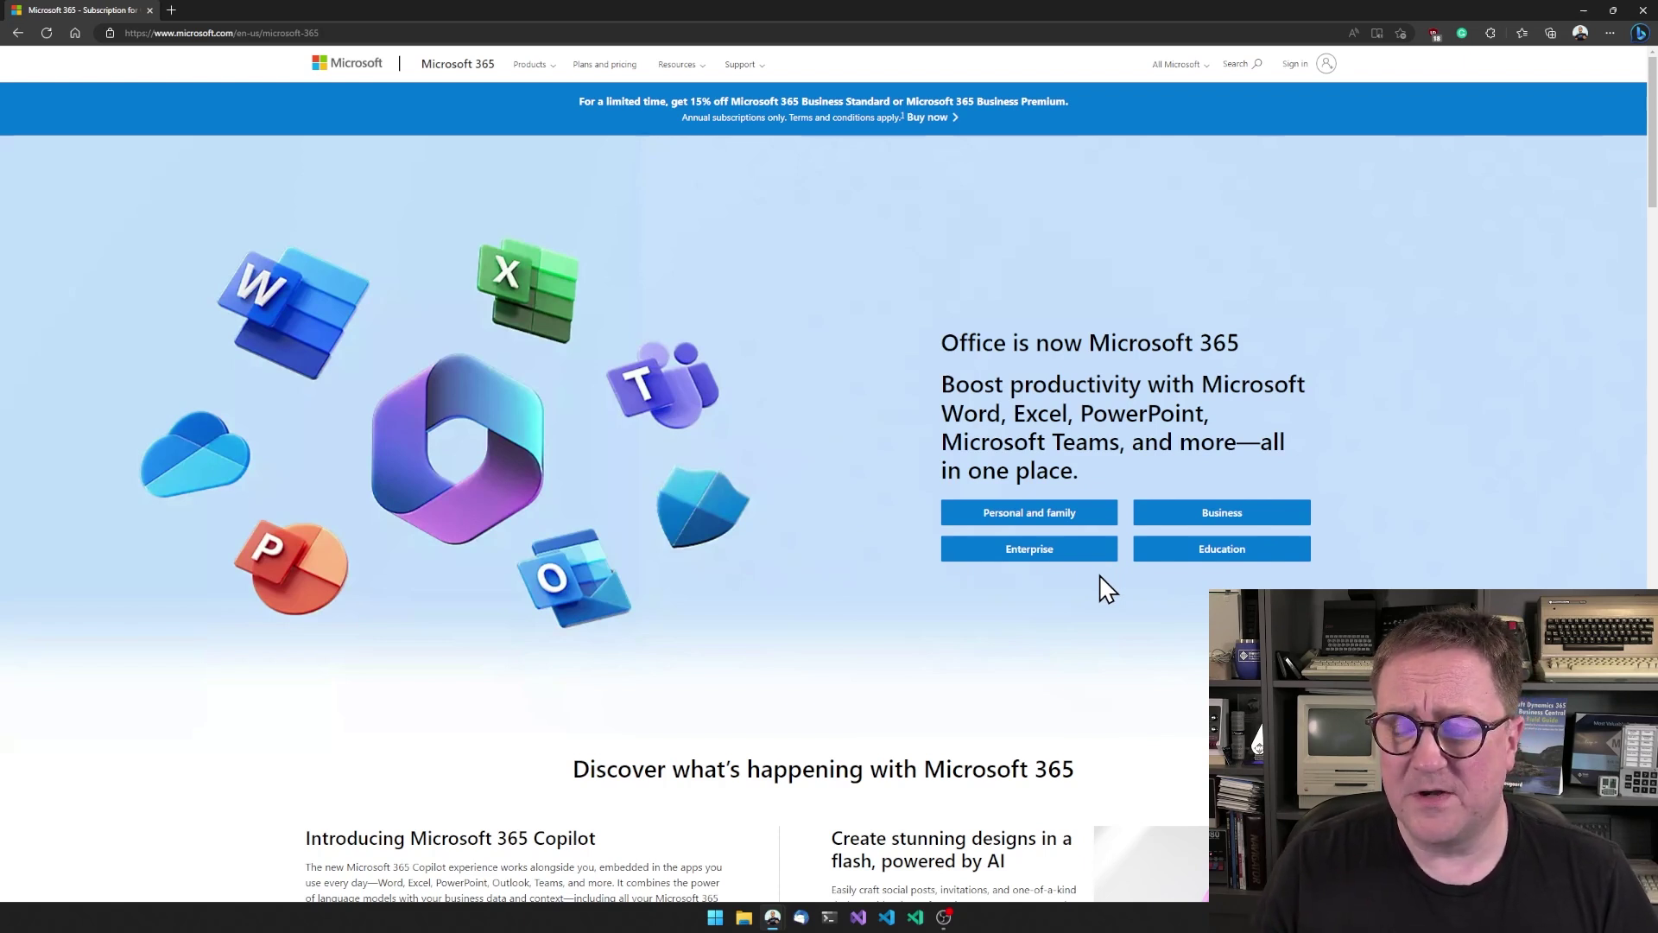
{"action": "left_click", "coordinate": [1222, 519]}
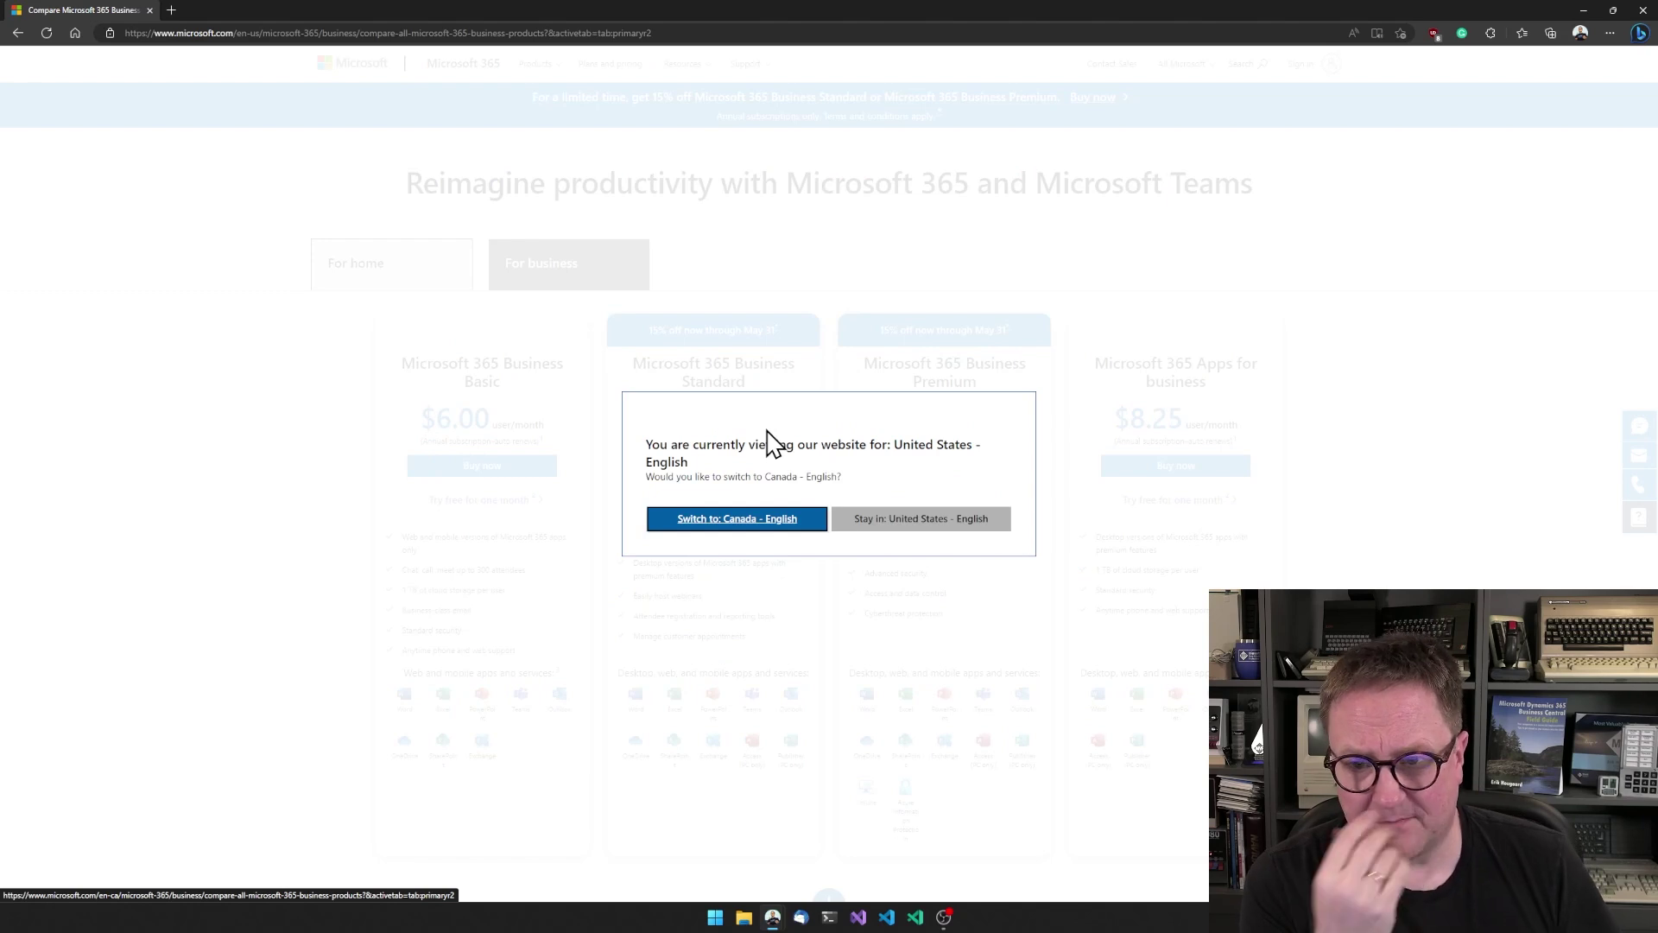
- Switch the site to Canada - English and begin the Business Basic free trial
{"action": "left_click", "coordinate": [738, 522]}
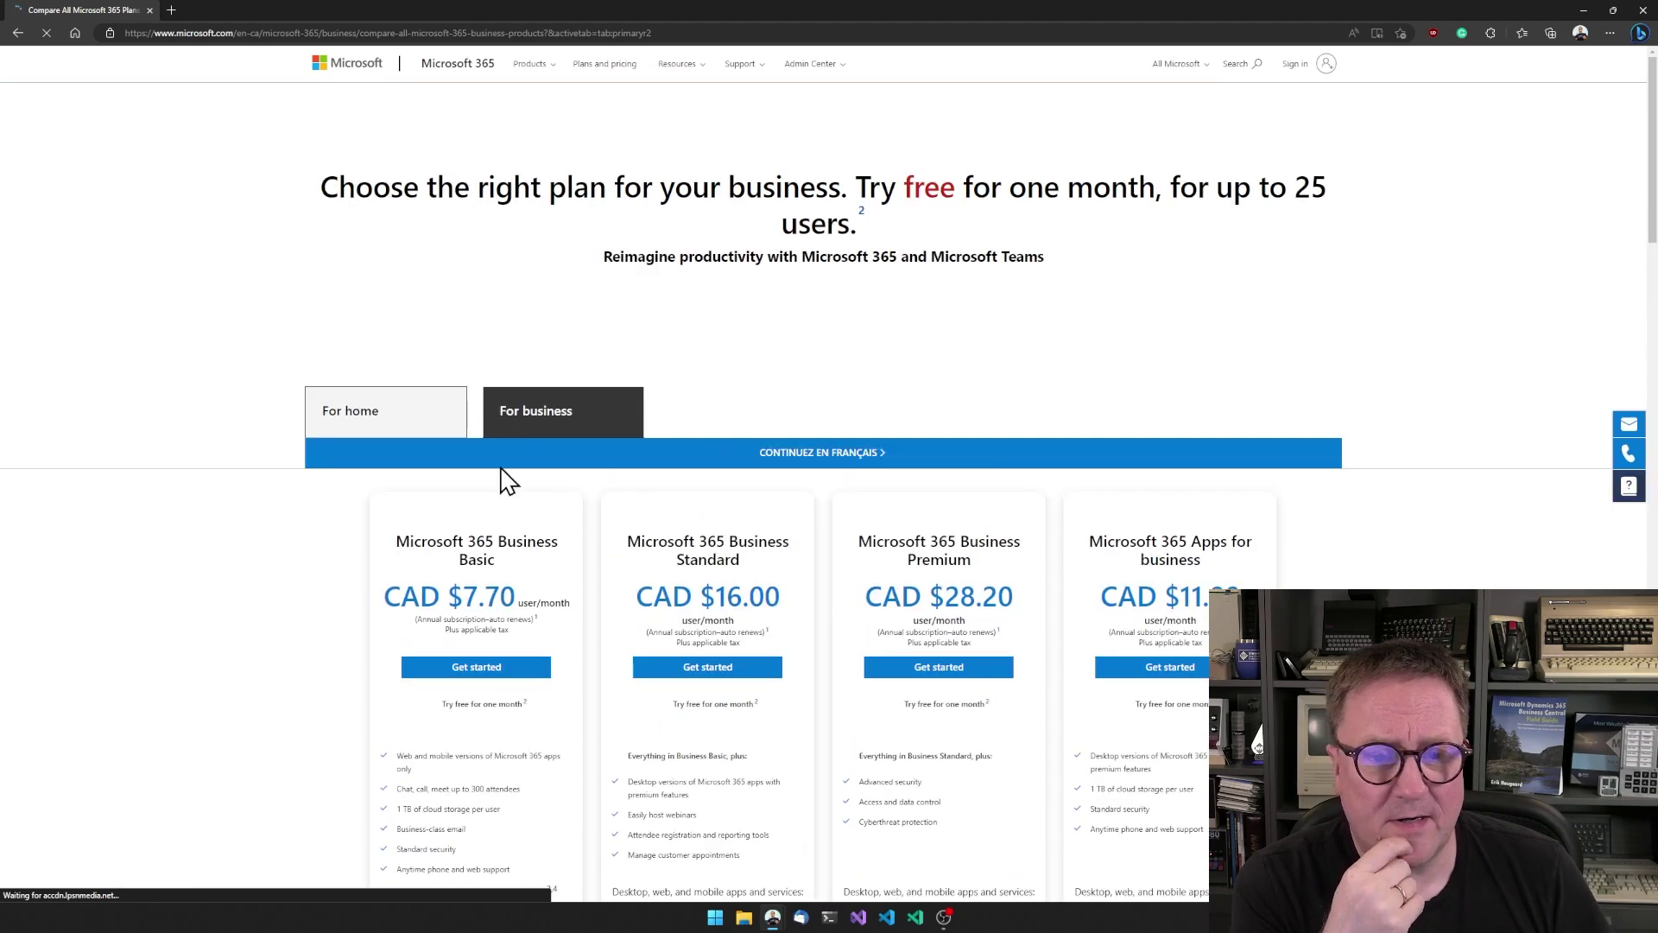
{"action": "scroll", "coordinate": [421, 542], "scroll_direction": "down", "scroll_amount": 3}
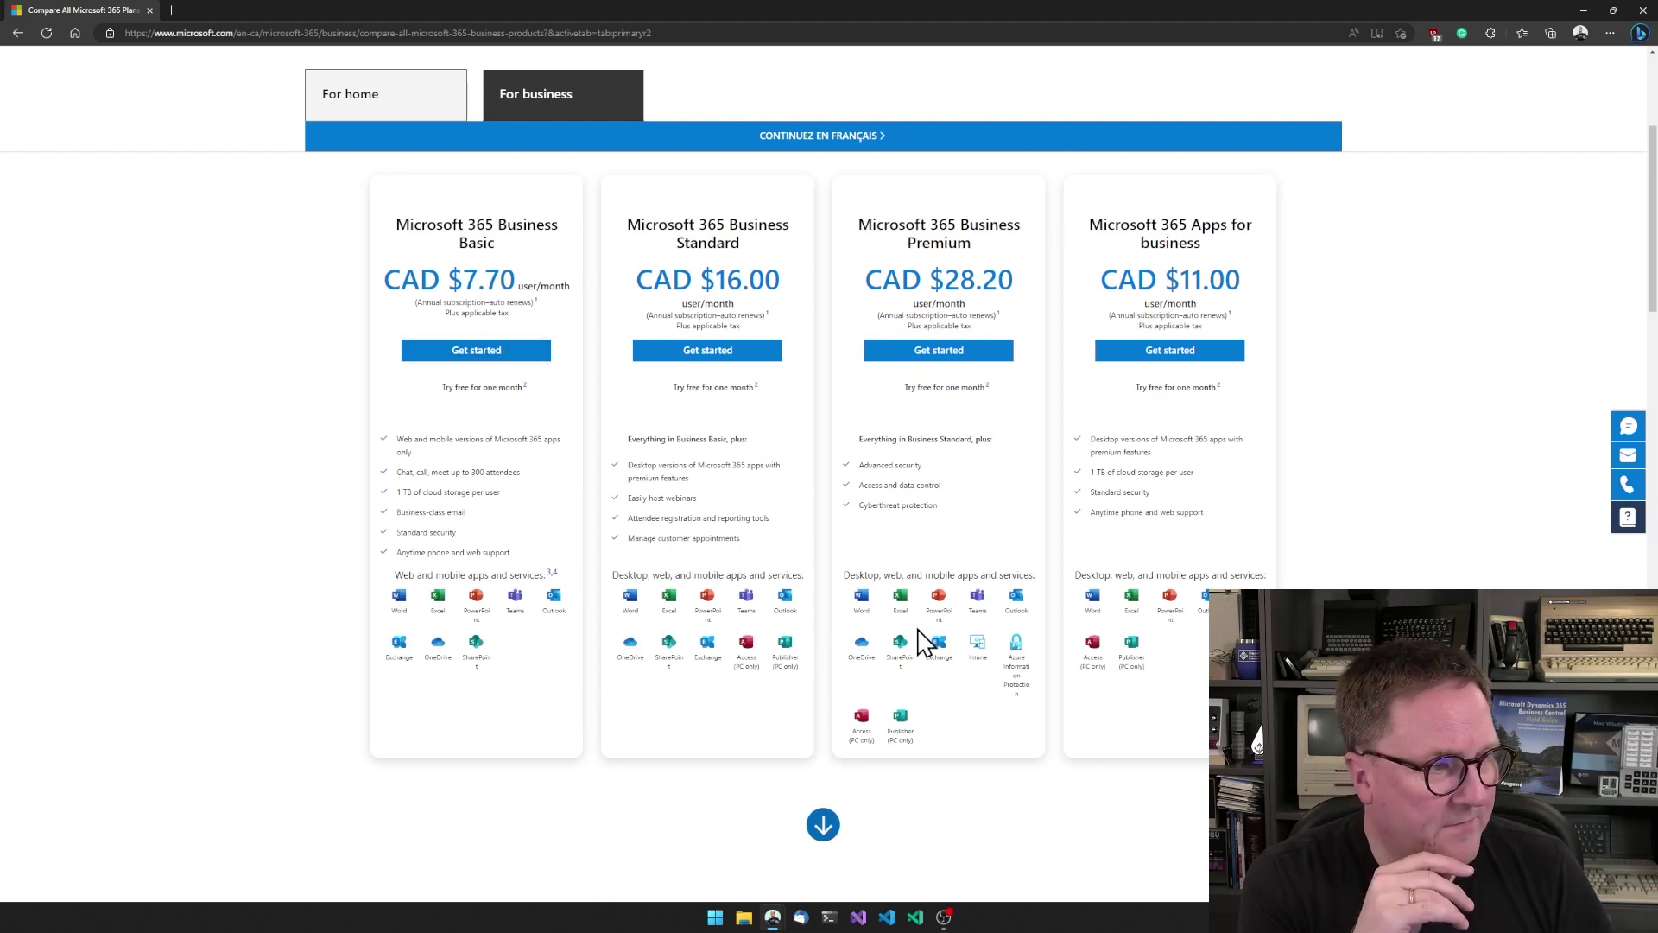
{"action": "scroll", "coordinate": [928, 648], "scroll_direction": "down", "scroll_amount": 1}
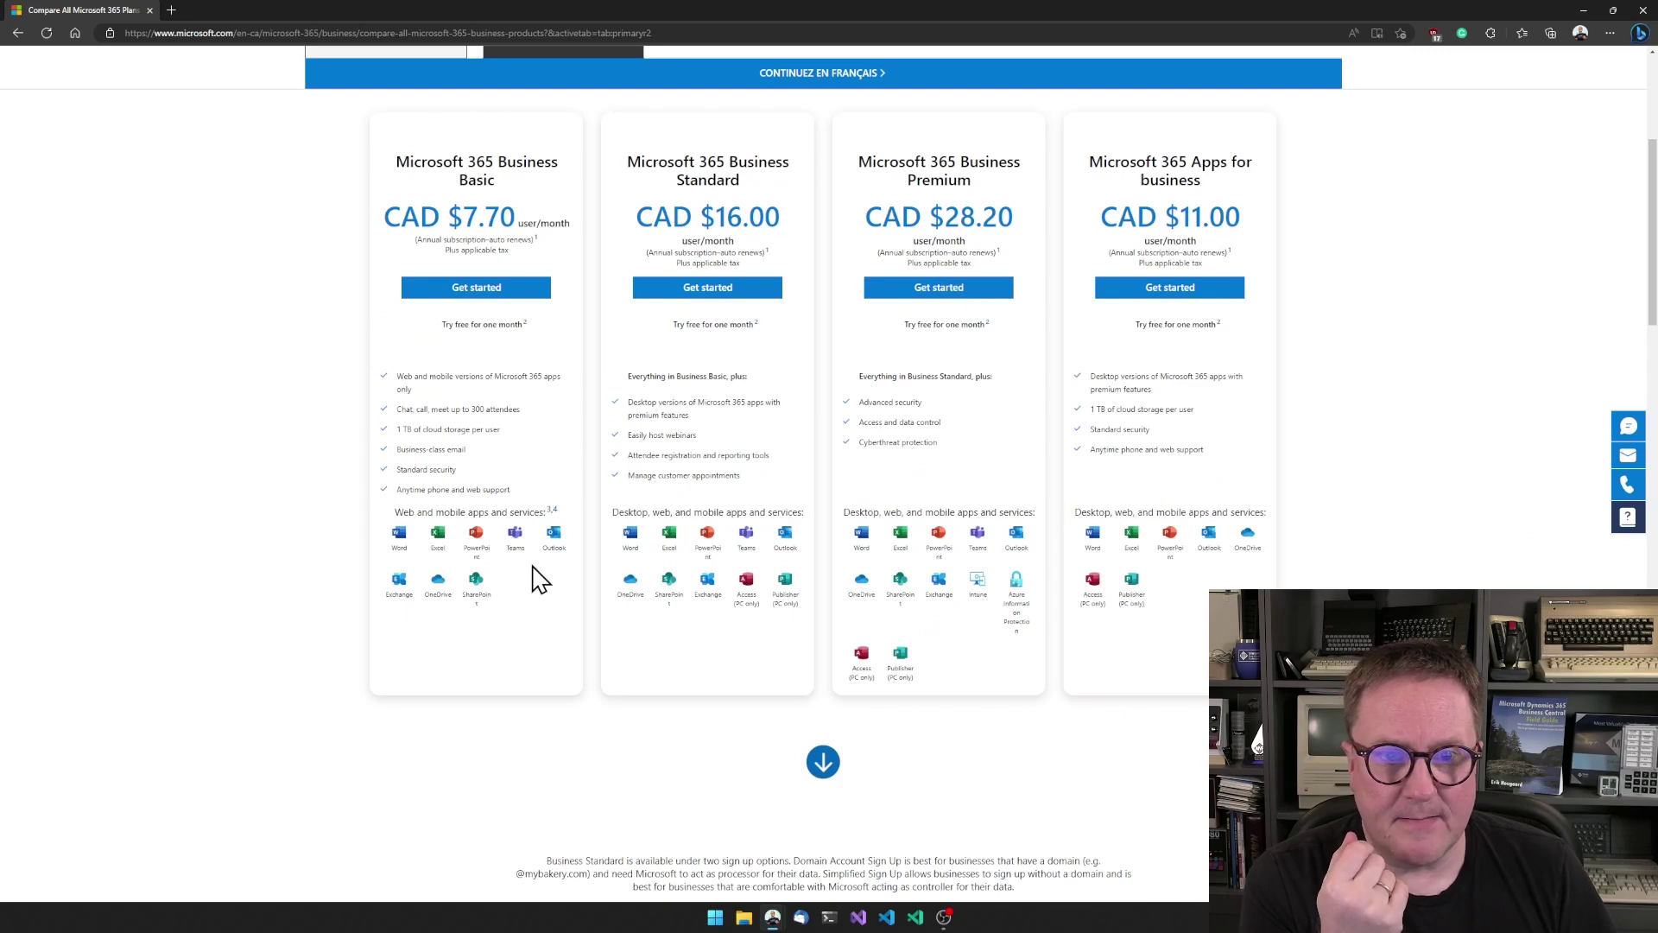
{"action": "left_click", "coordinate": [471, 291]}
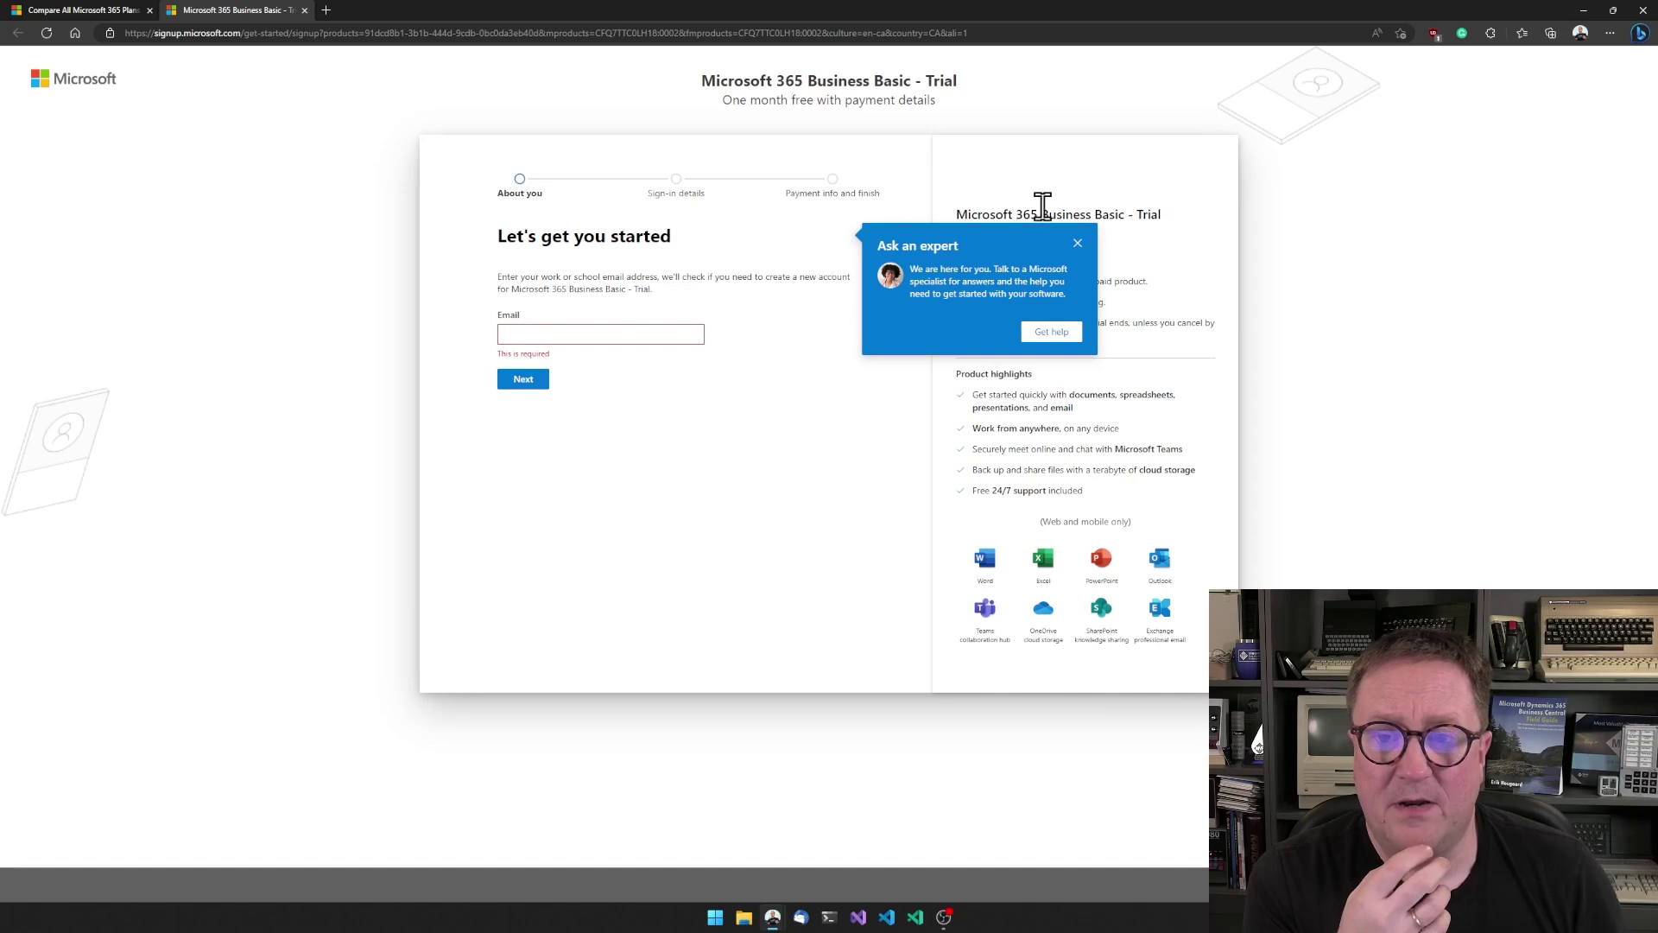
- Dismiss the Ask an expert offer and enter the work email address
{"action": "left_click", "coordinate": [1077, 243]}
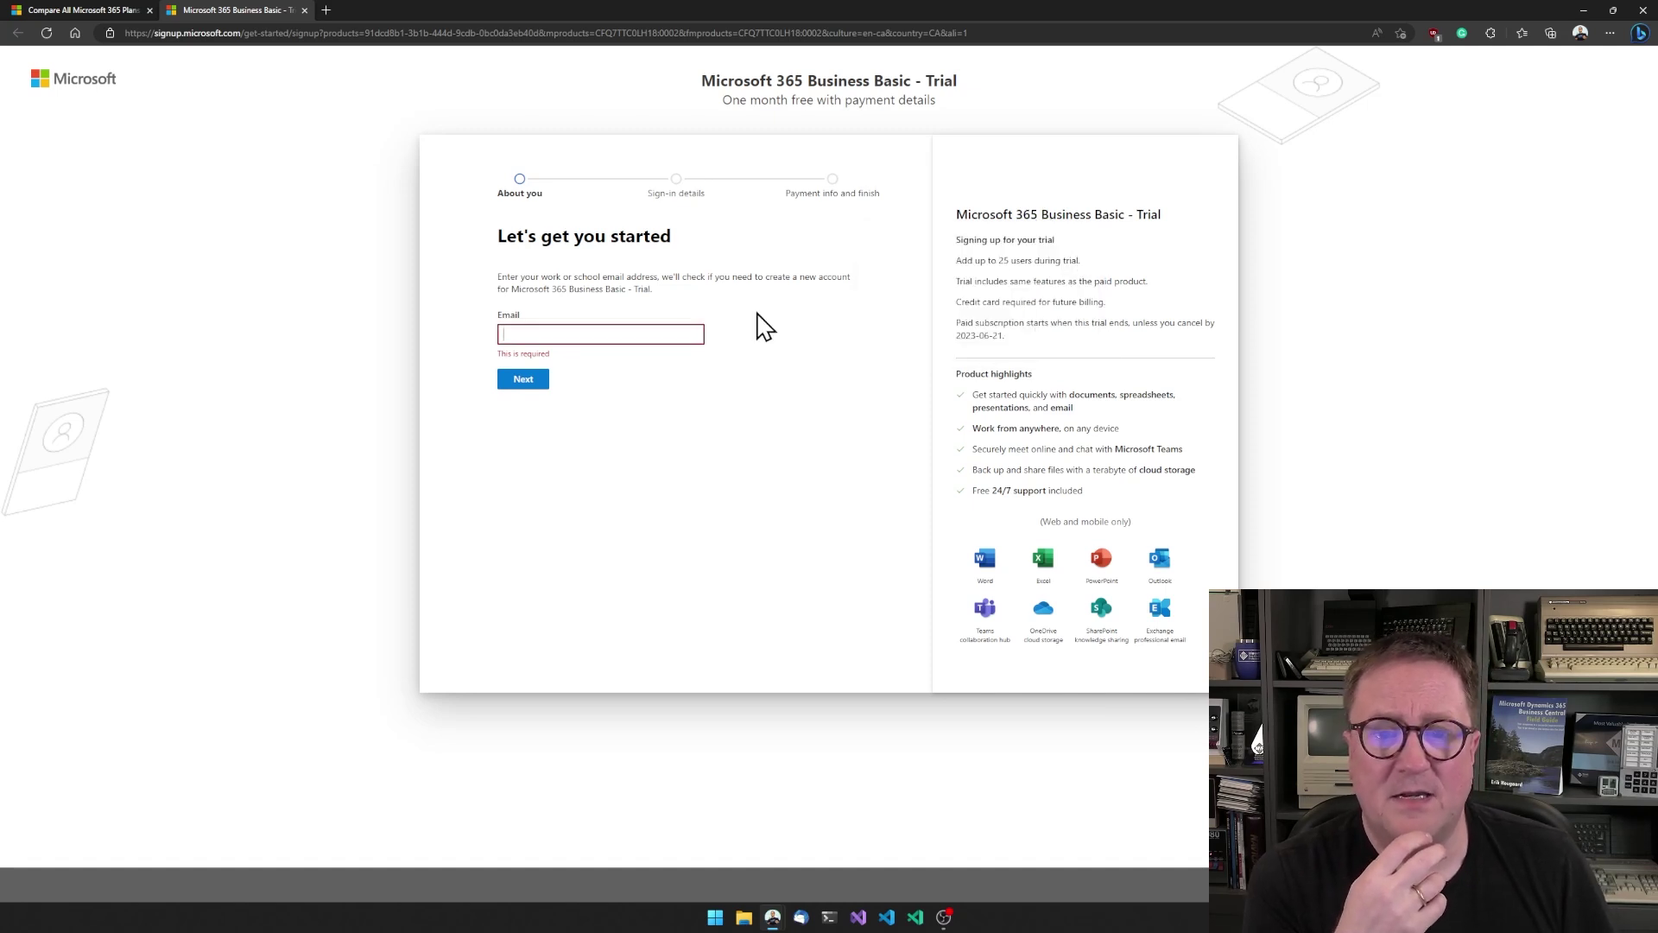
{"action": "left_click", "coordinate": [682, 332]}
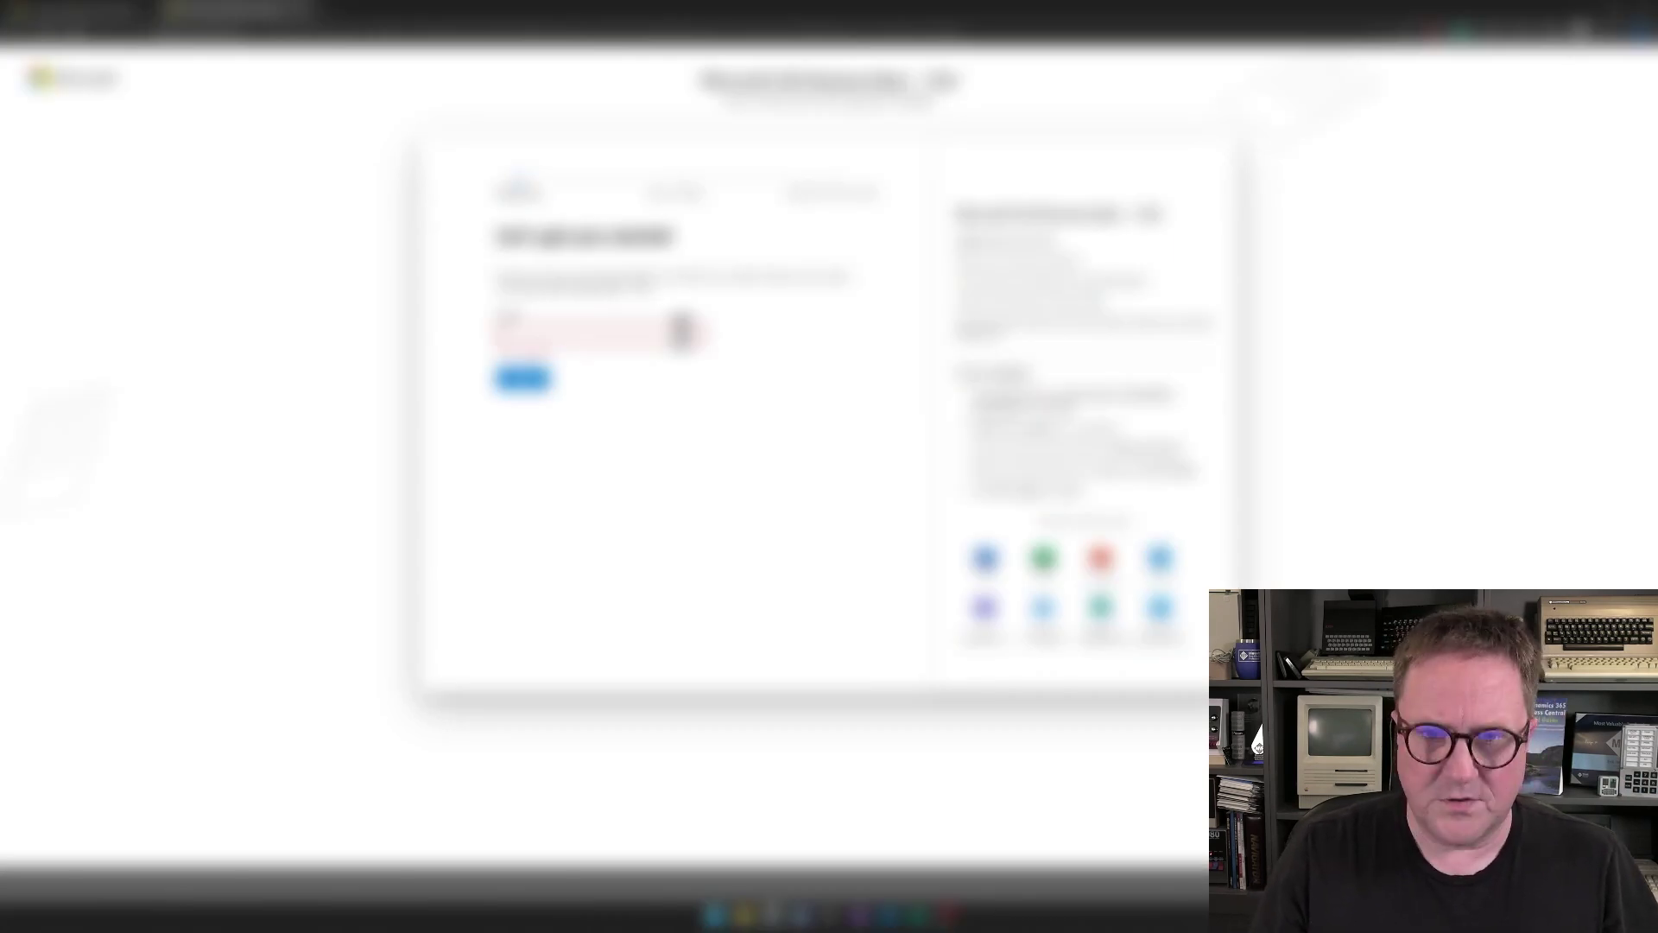
{"action": "left_click", "coordinate": [681, 331]}
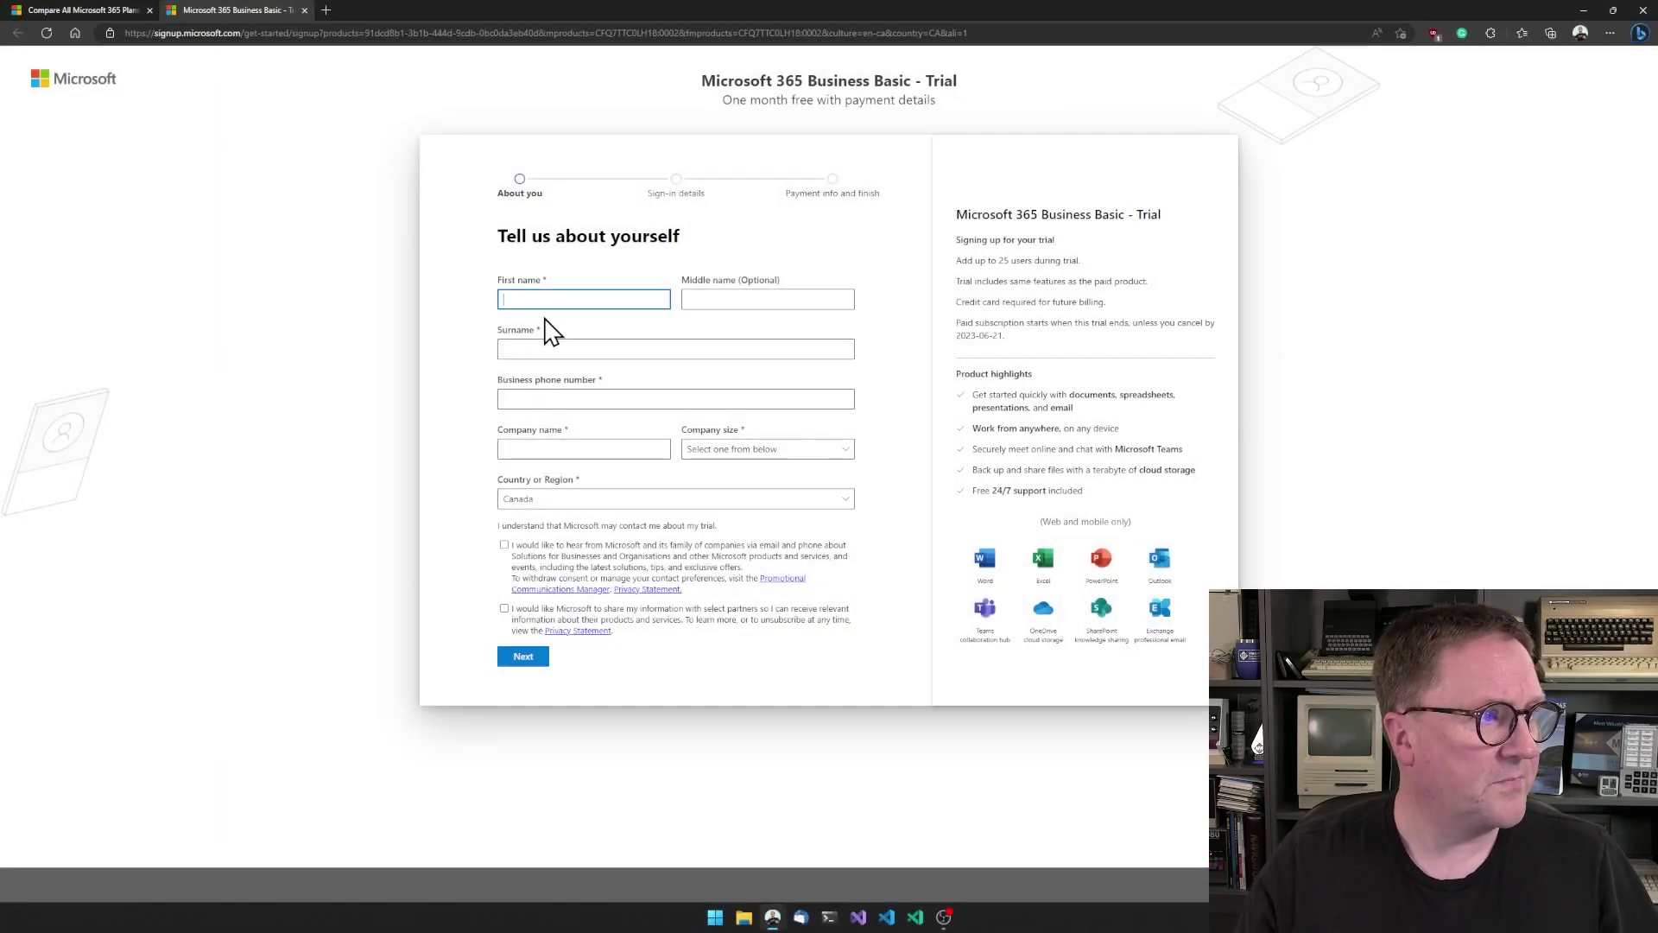
- Enter your name, phone number and company details, then continue to sign-in details
{"action": "type", "text": "Er"}
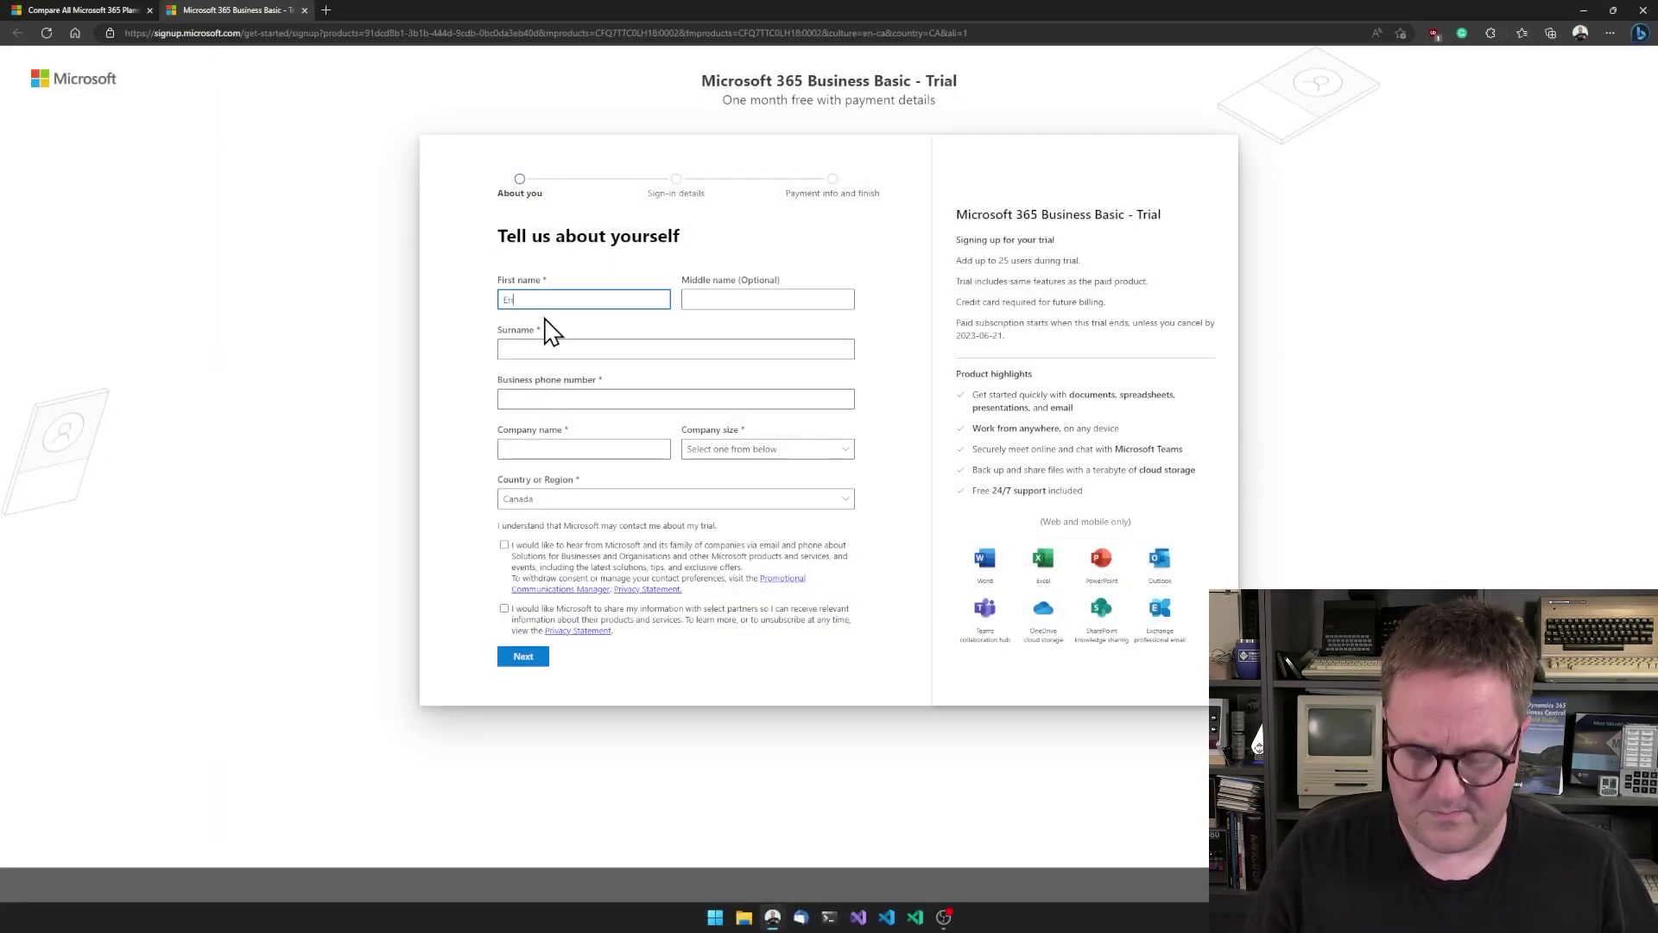
{"action": "type", "text": "ik"}
{"action": "key", "text": "Tab"}
{"action": "key", "text": "Tab"}
{"action": "type", "text": "H"}
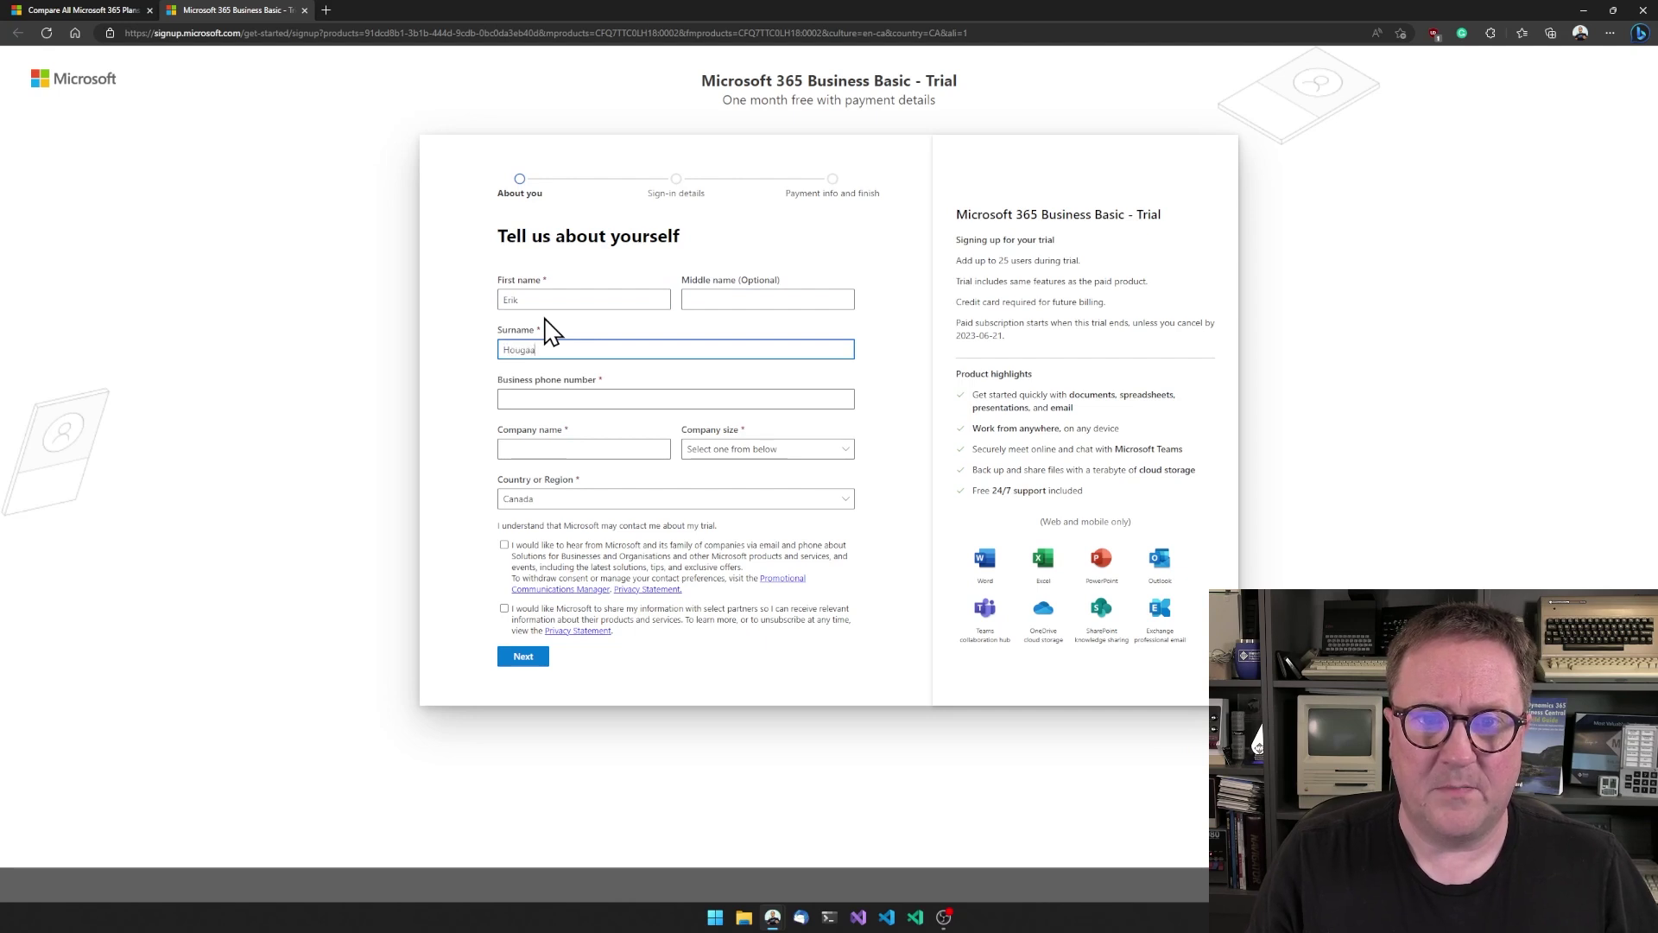
{"action": "key", "text": "Tab"}
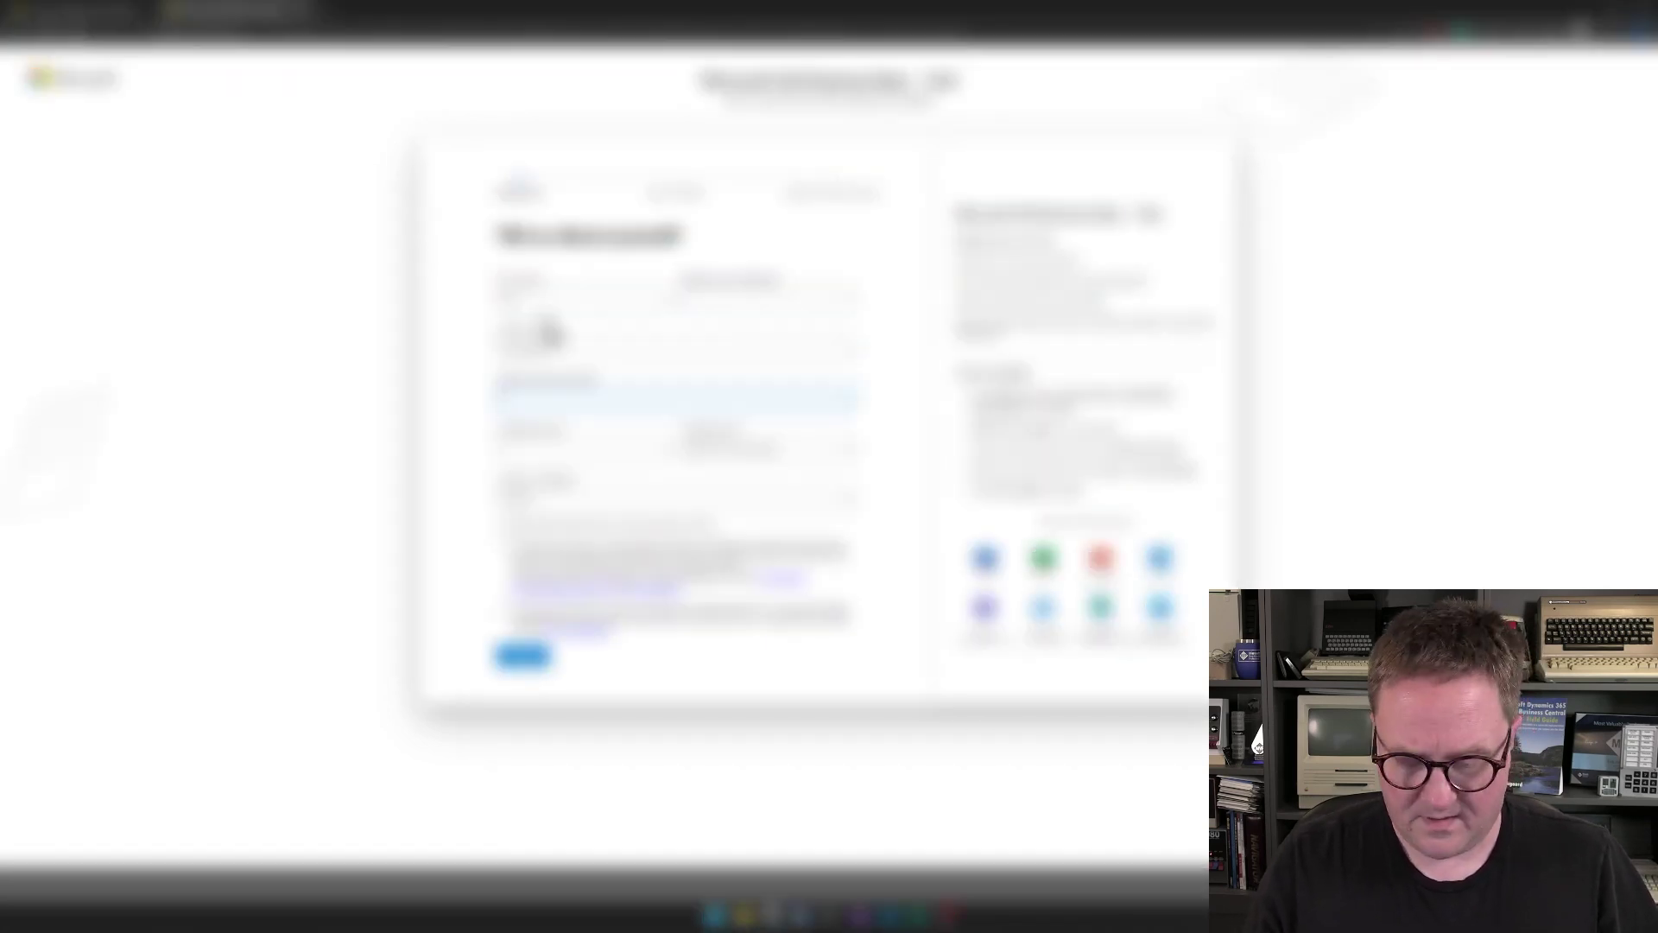
{"action": "type", "text": "+45"}
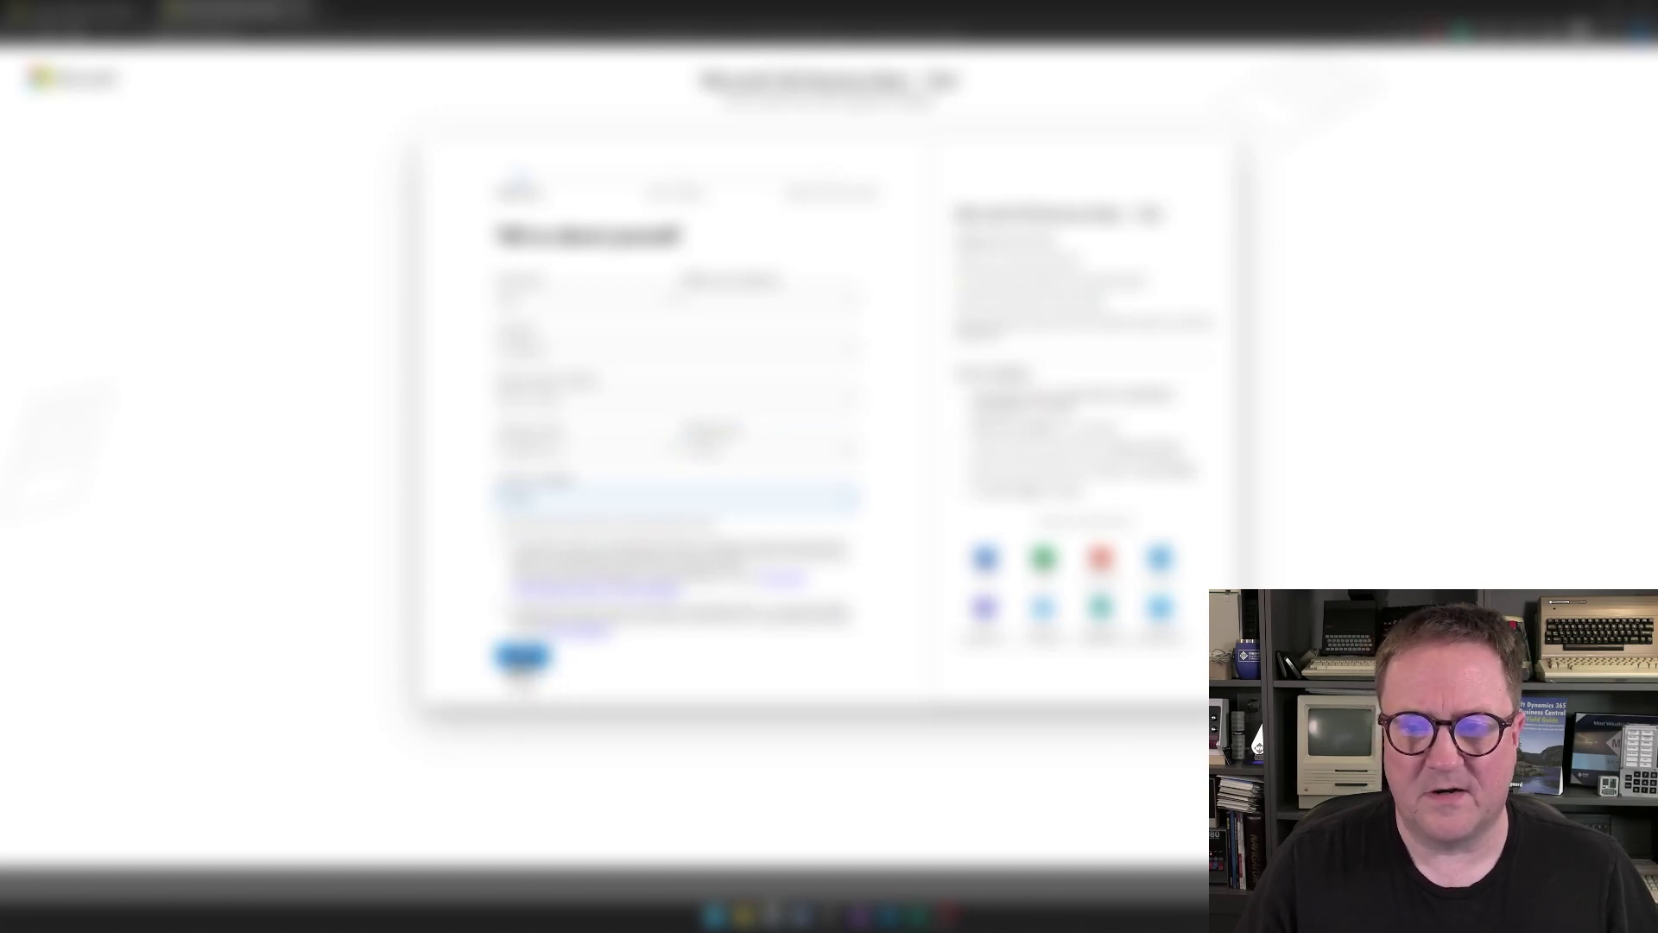
{"action": "left_click", "coordinate": [522, 659]}
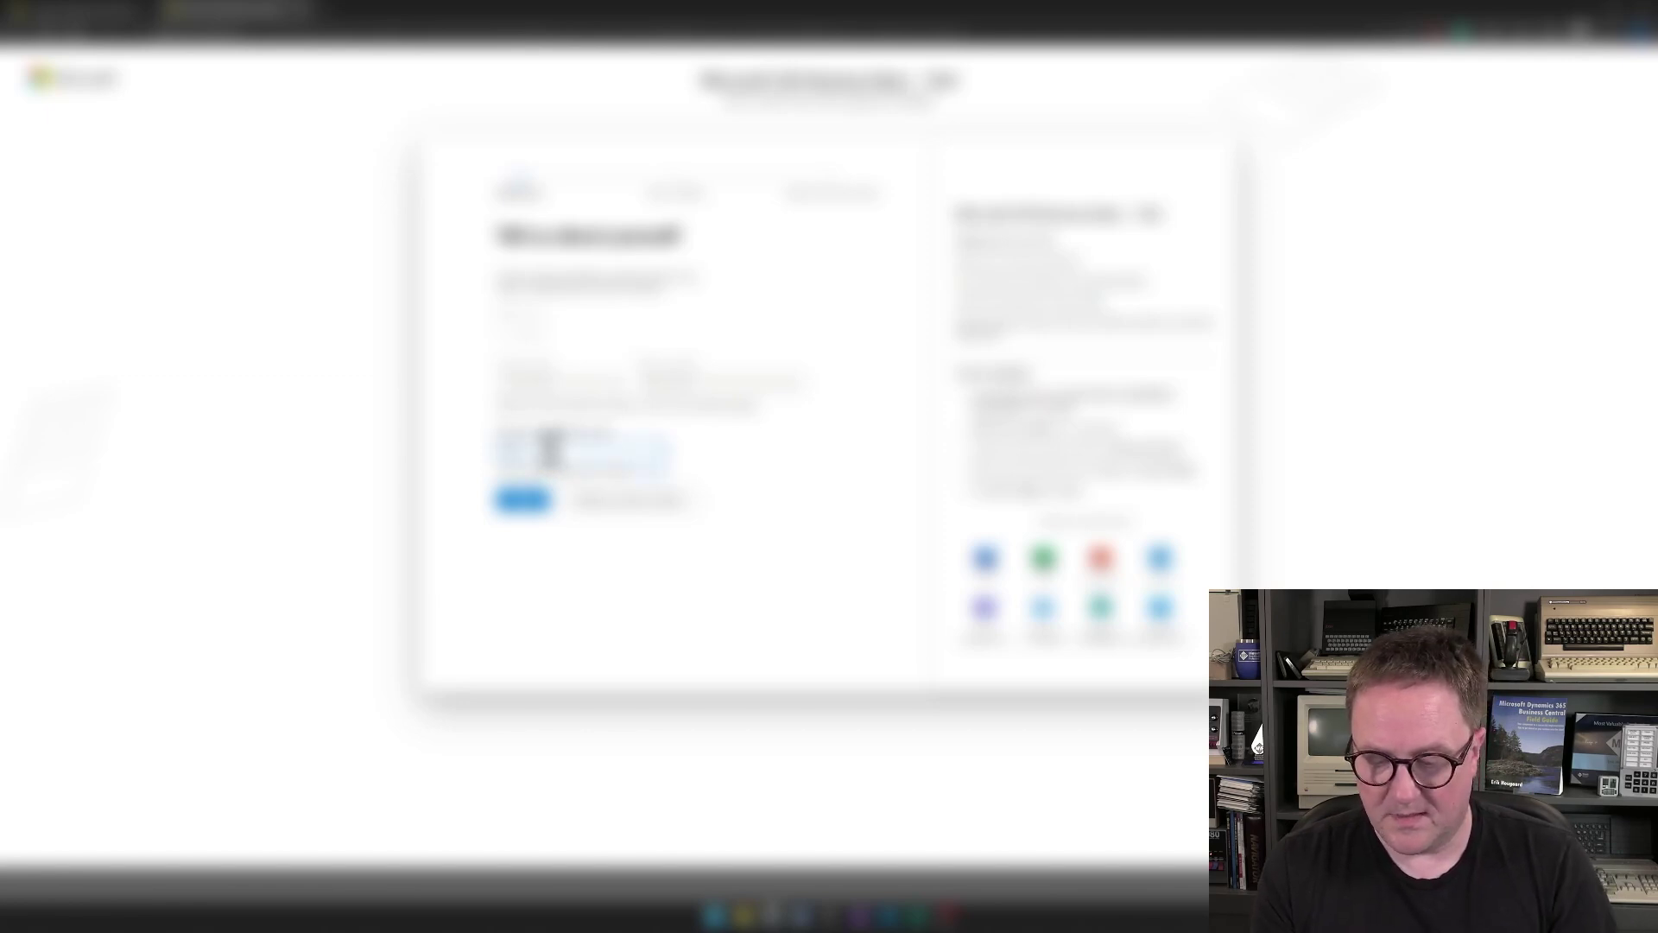
{"action": "left_click", "coordinate": [529, 503]}
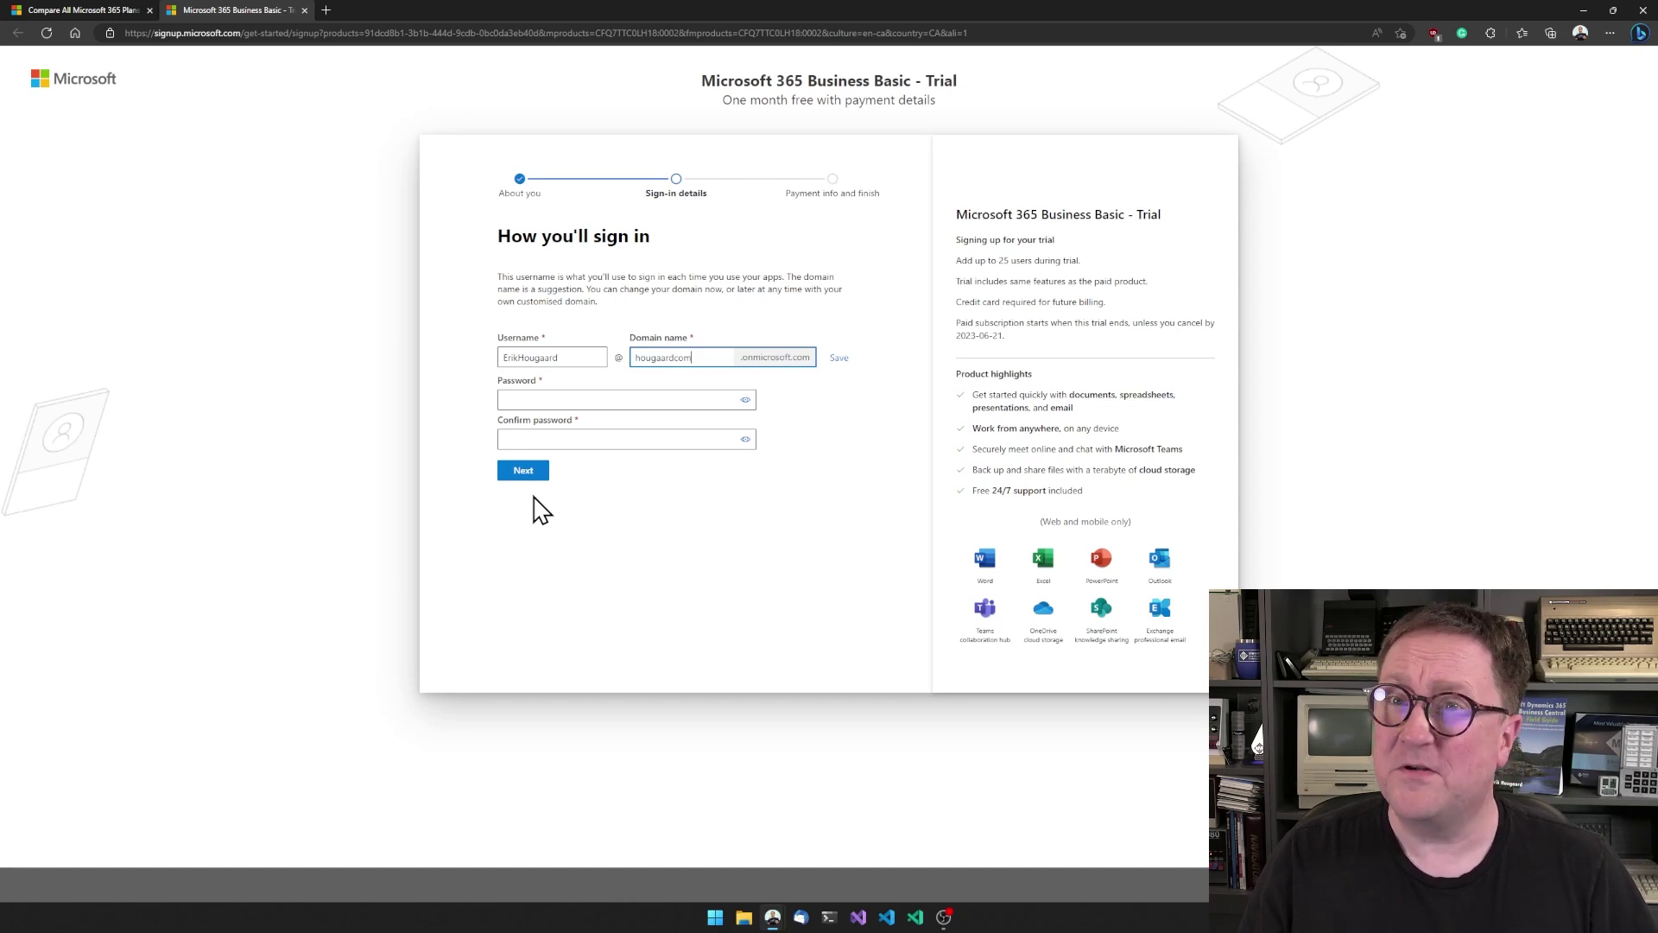
- Shorten the username and save a new custom domain name
{"action": "key", "text": "shift+Tab"}
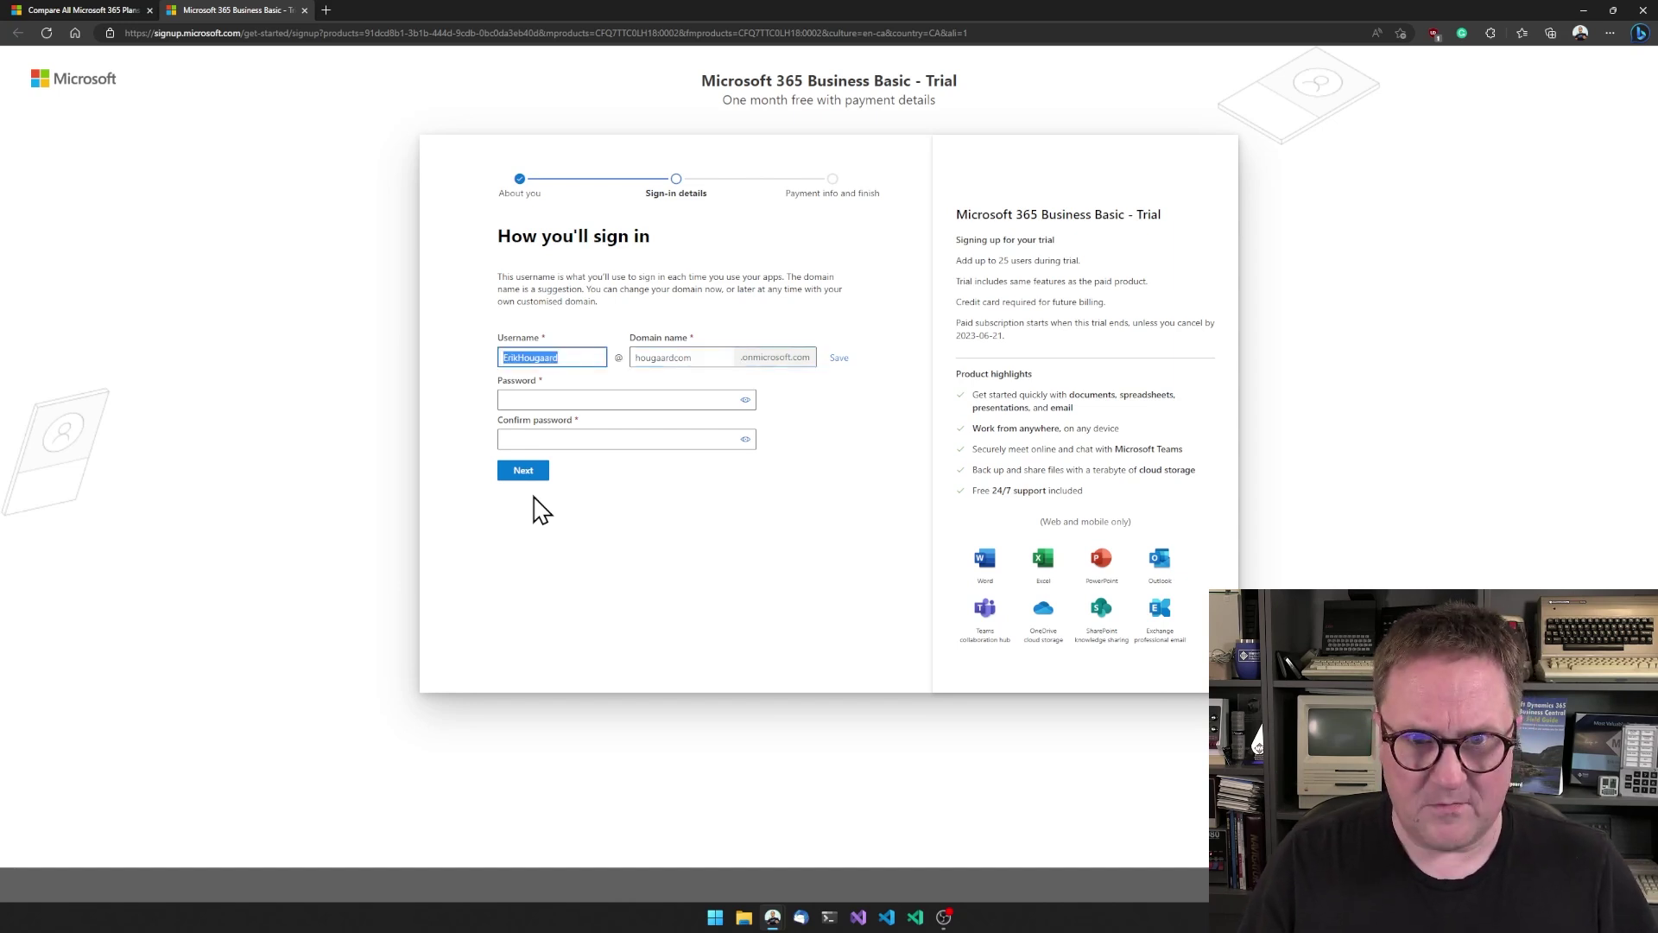
{"action": "key", "text": "Tab"}
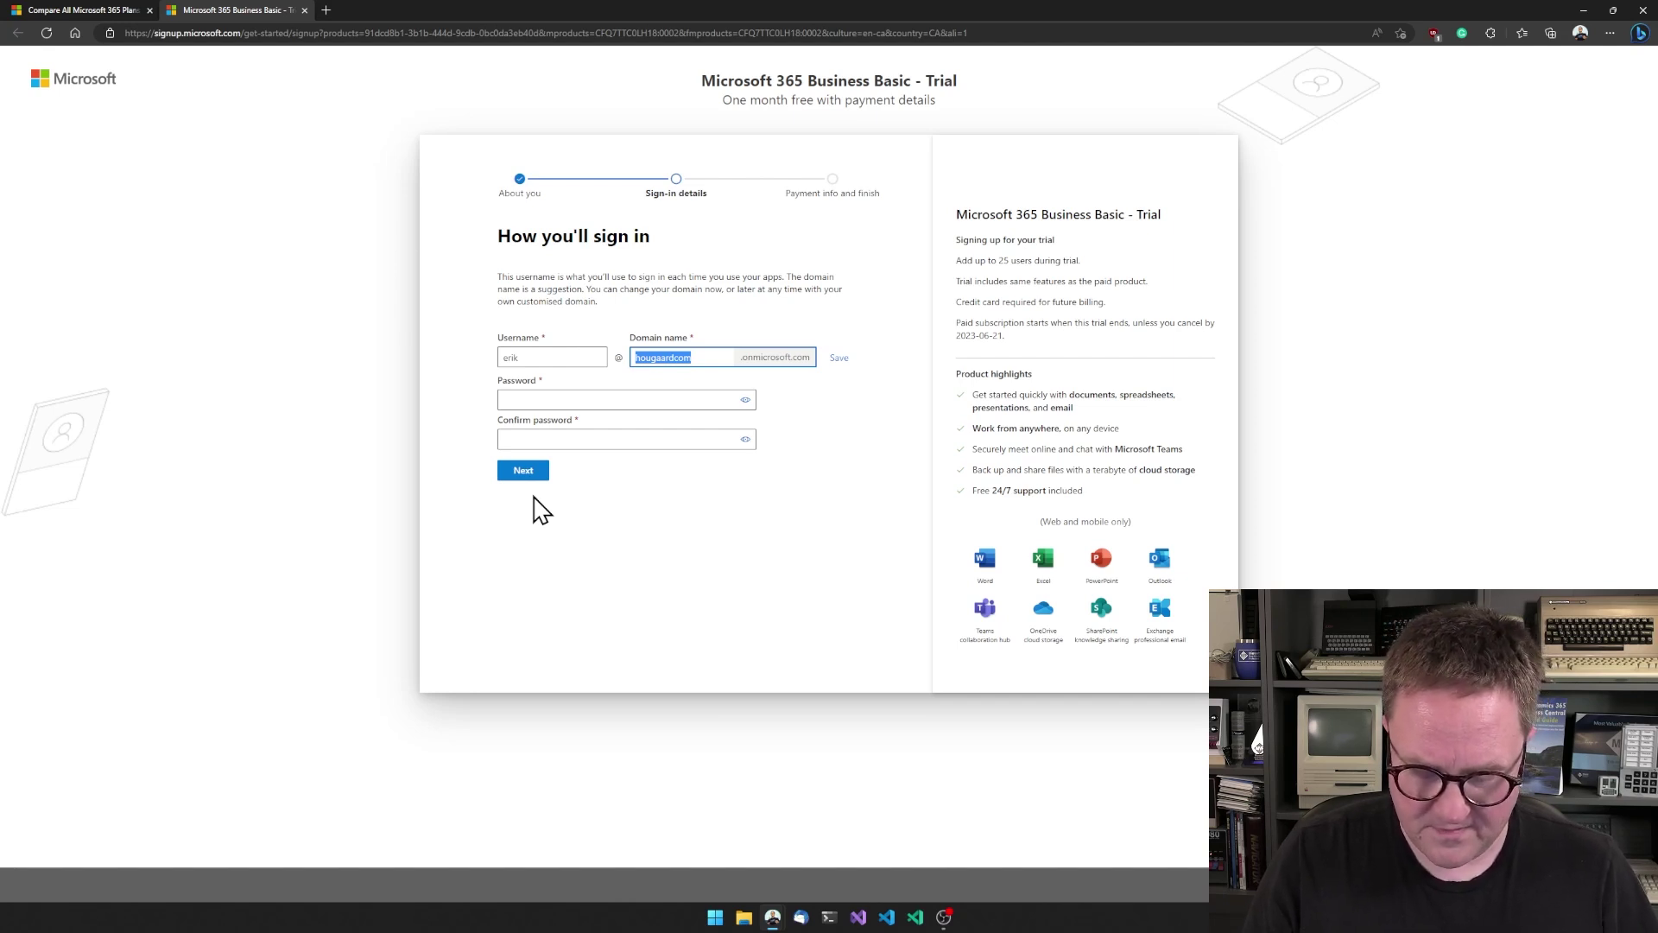
{"action": "type", "text": "cheap"}
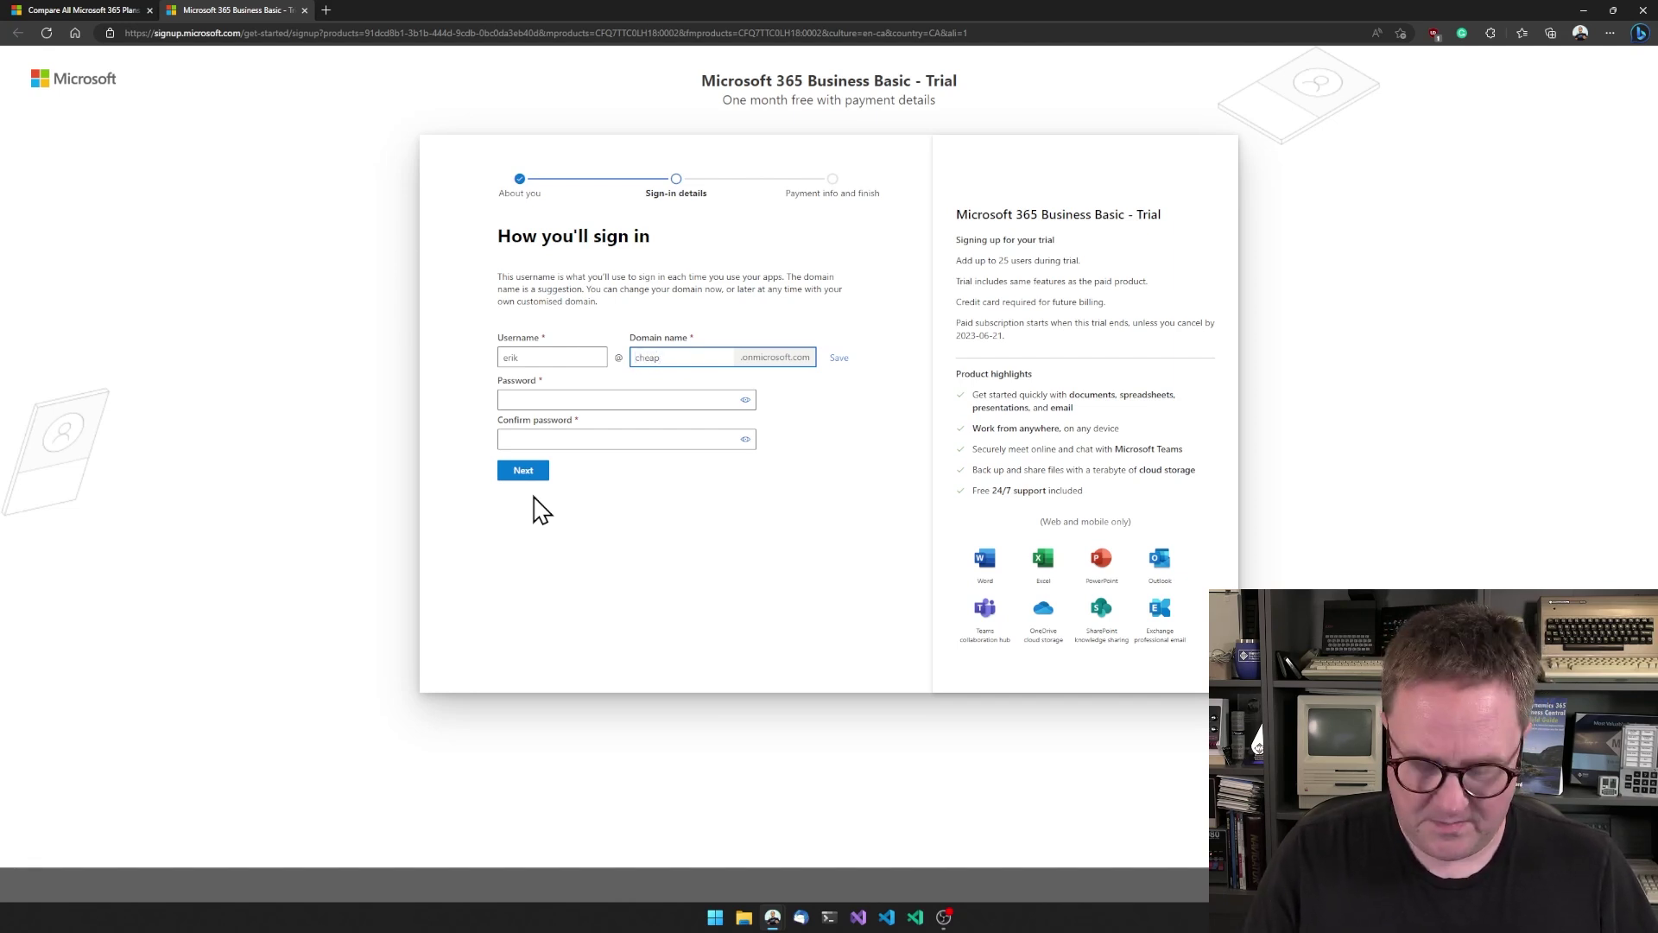
{"action": "key", "text": "BackSpace"}
{"action": "key", "text": "BackSpace"}
{"action": "key", "text": "BackSpace"}
{"action": "key", "text": "BackSpace"}
{"action": "key", "text": "BackSpace"}
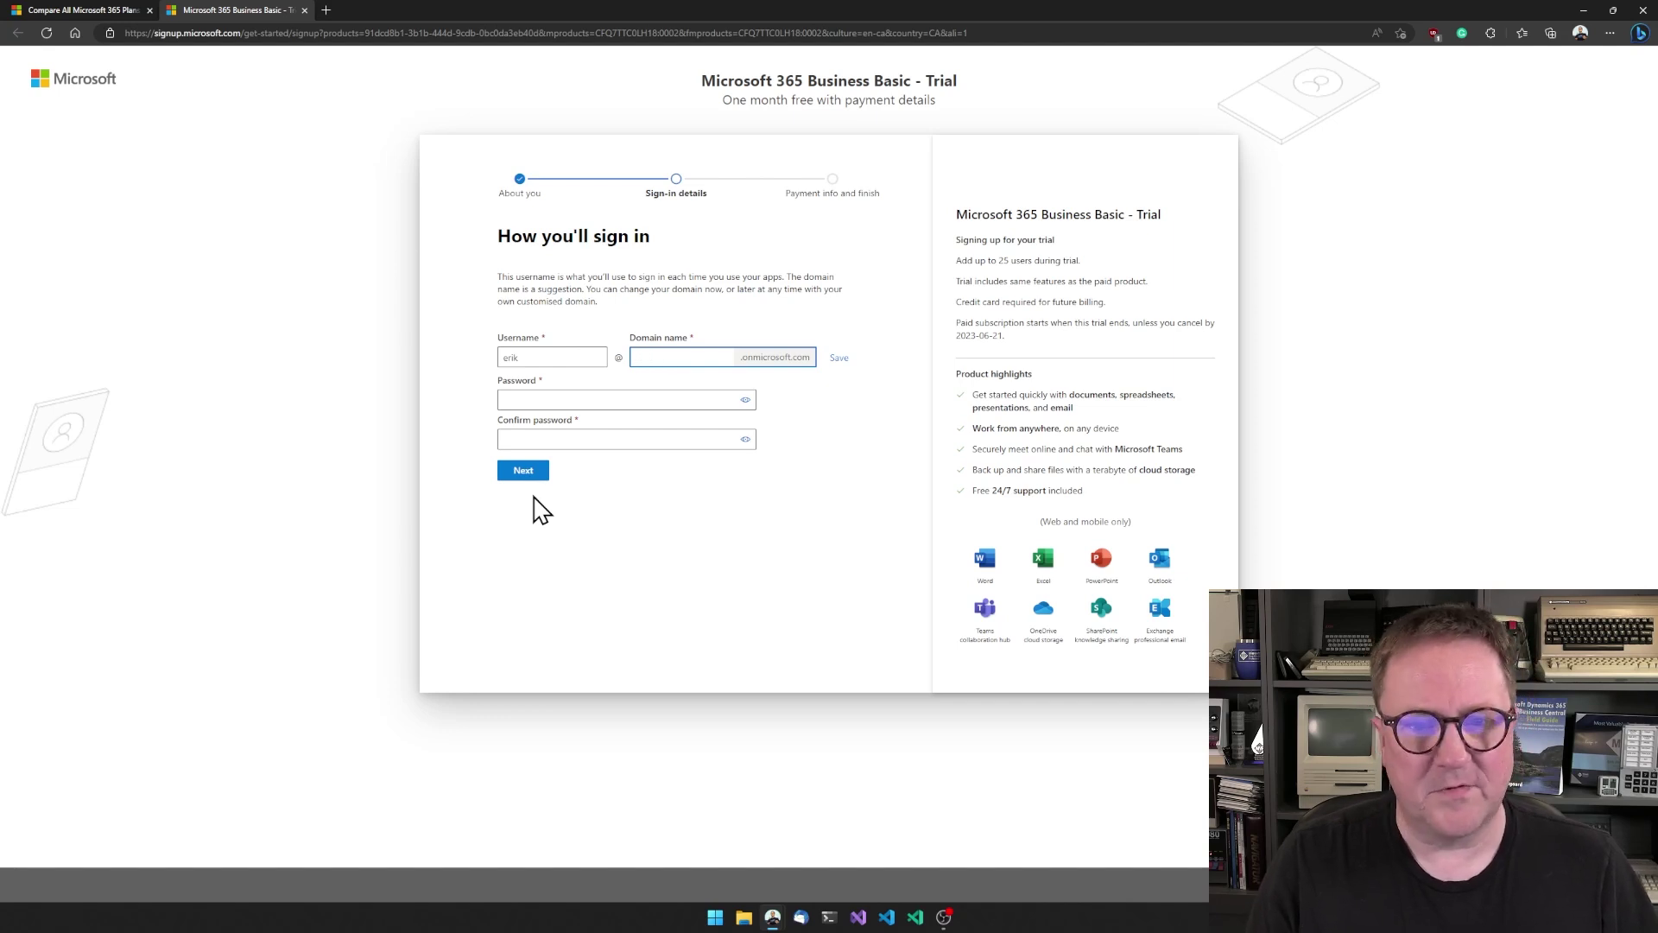
{"action": "type", "text": "hougaardplayground"}
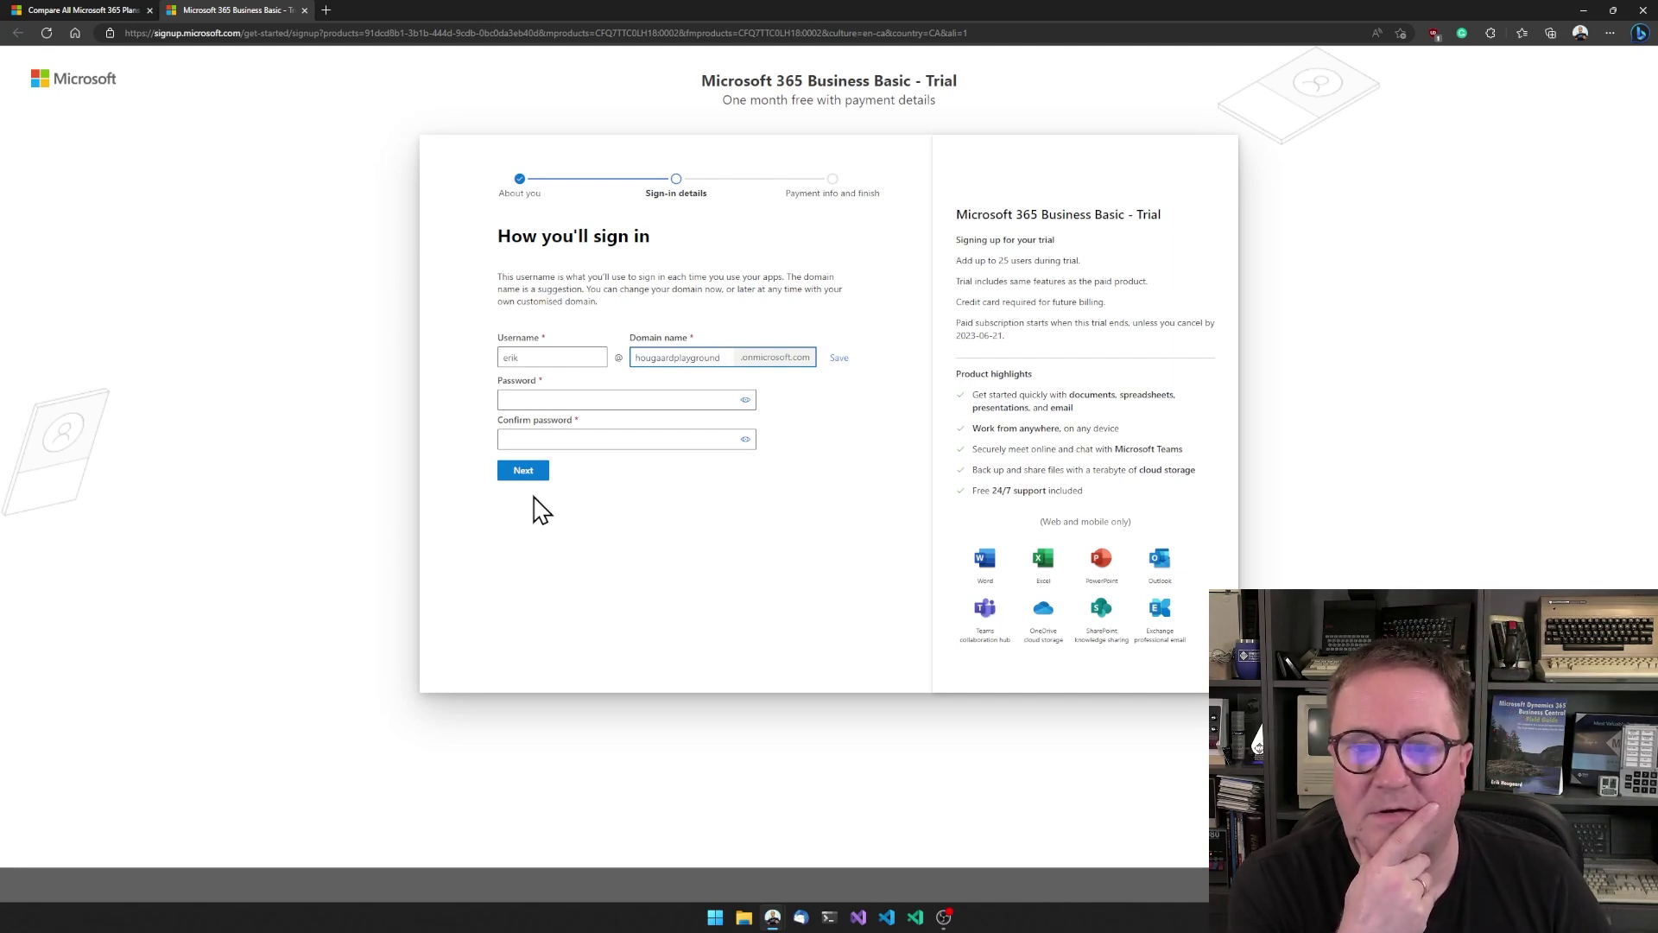
{"action": "key", "text": "Tab"}
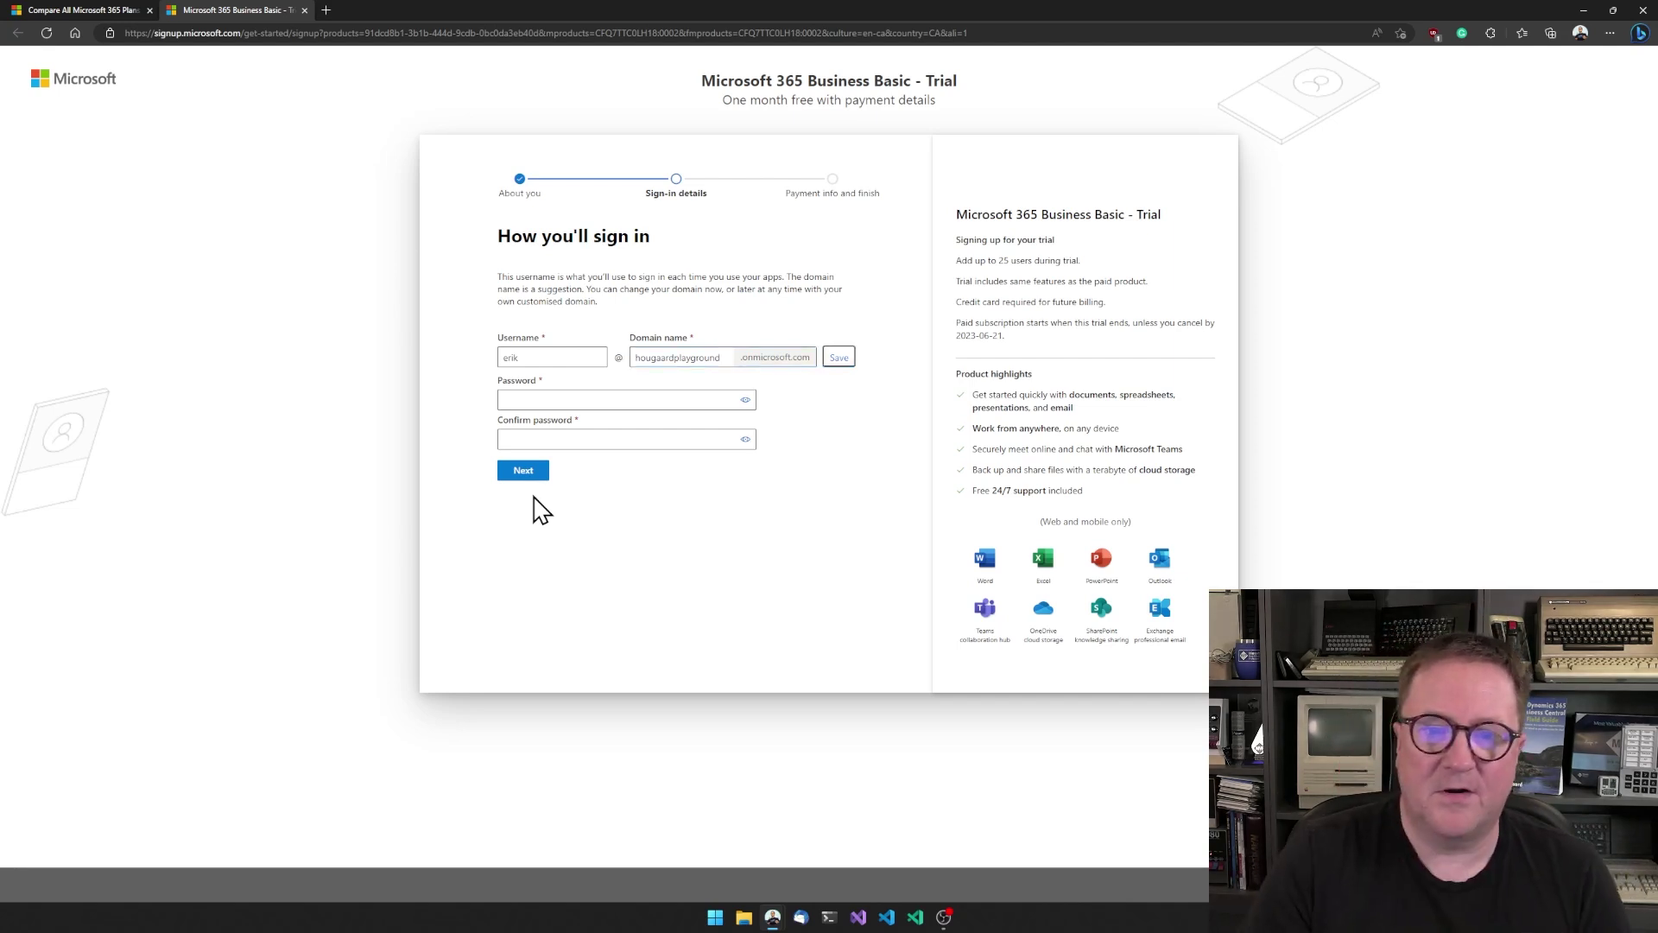
{"action": "left_click", "coordinate": [842, 360]}
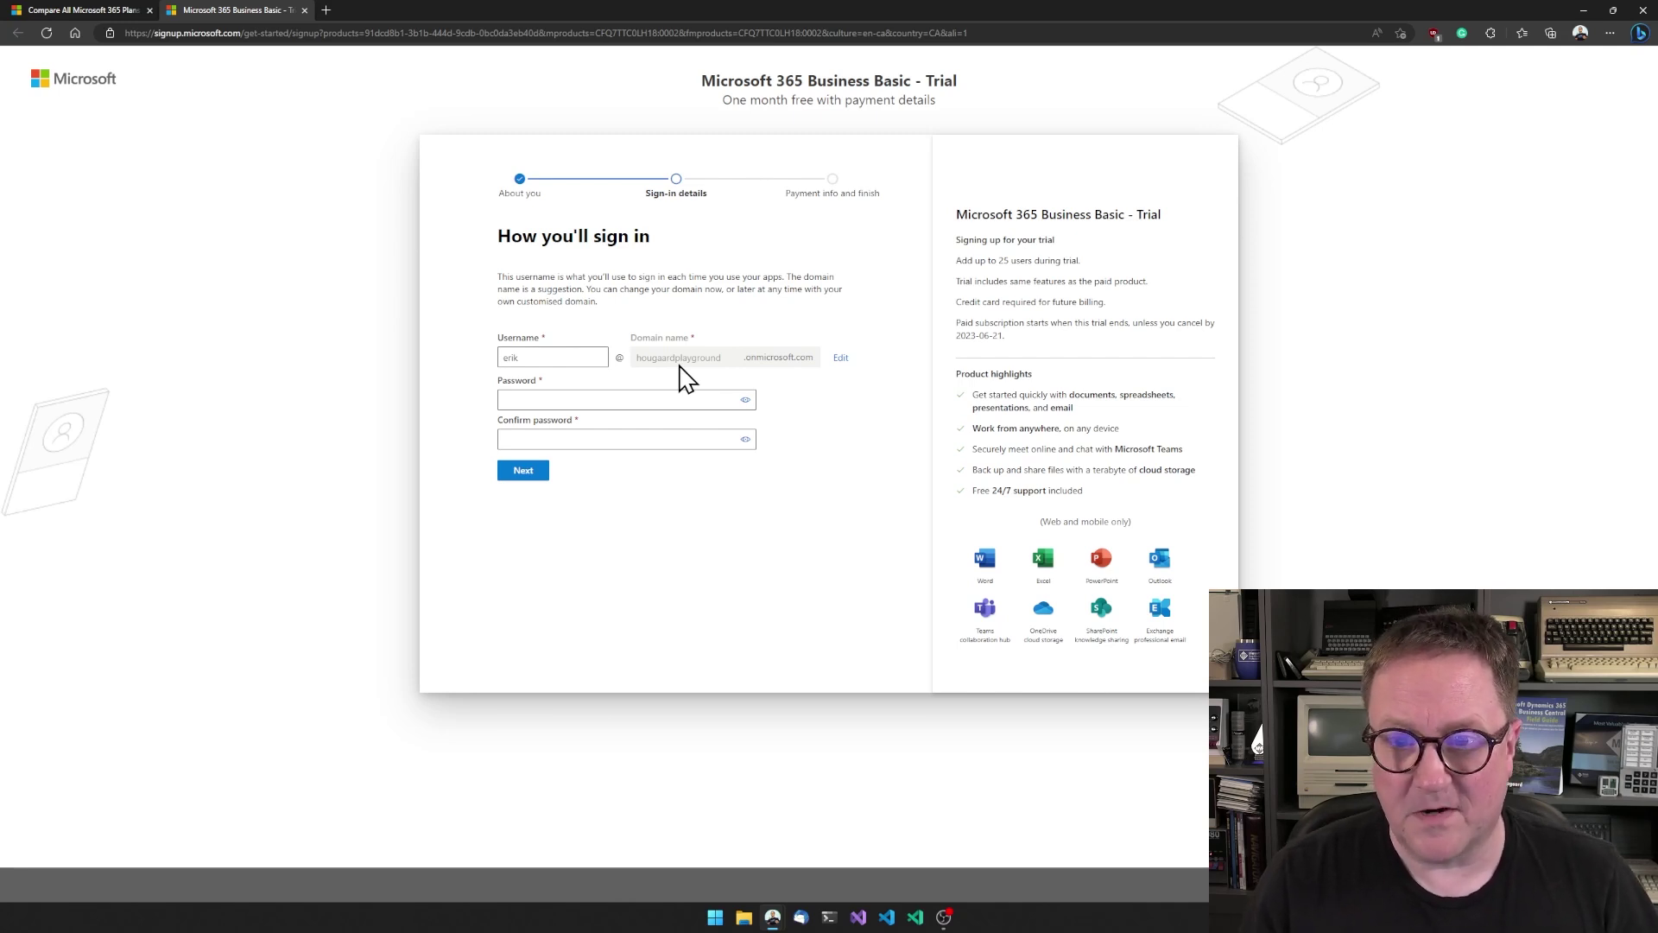
- Set and confirm the account password, then create the account
{"action": "left_click", "coordinate": [611, 400]}
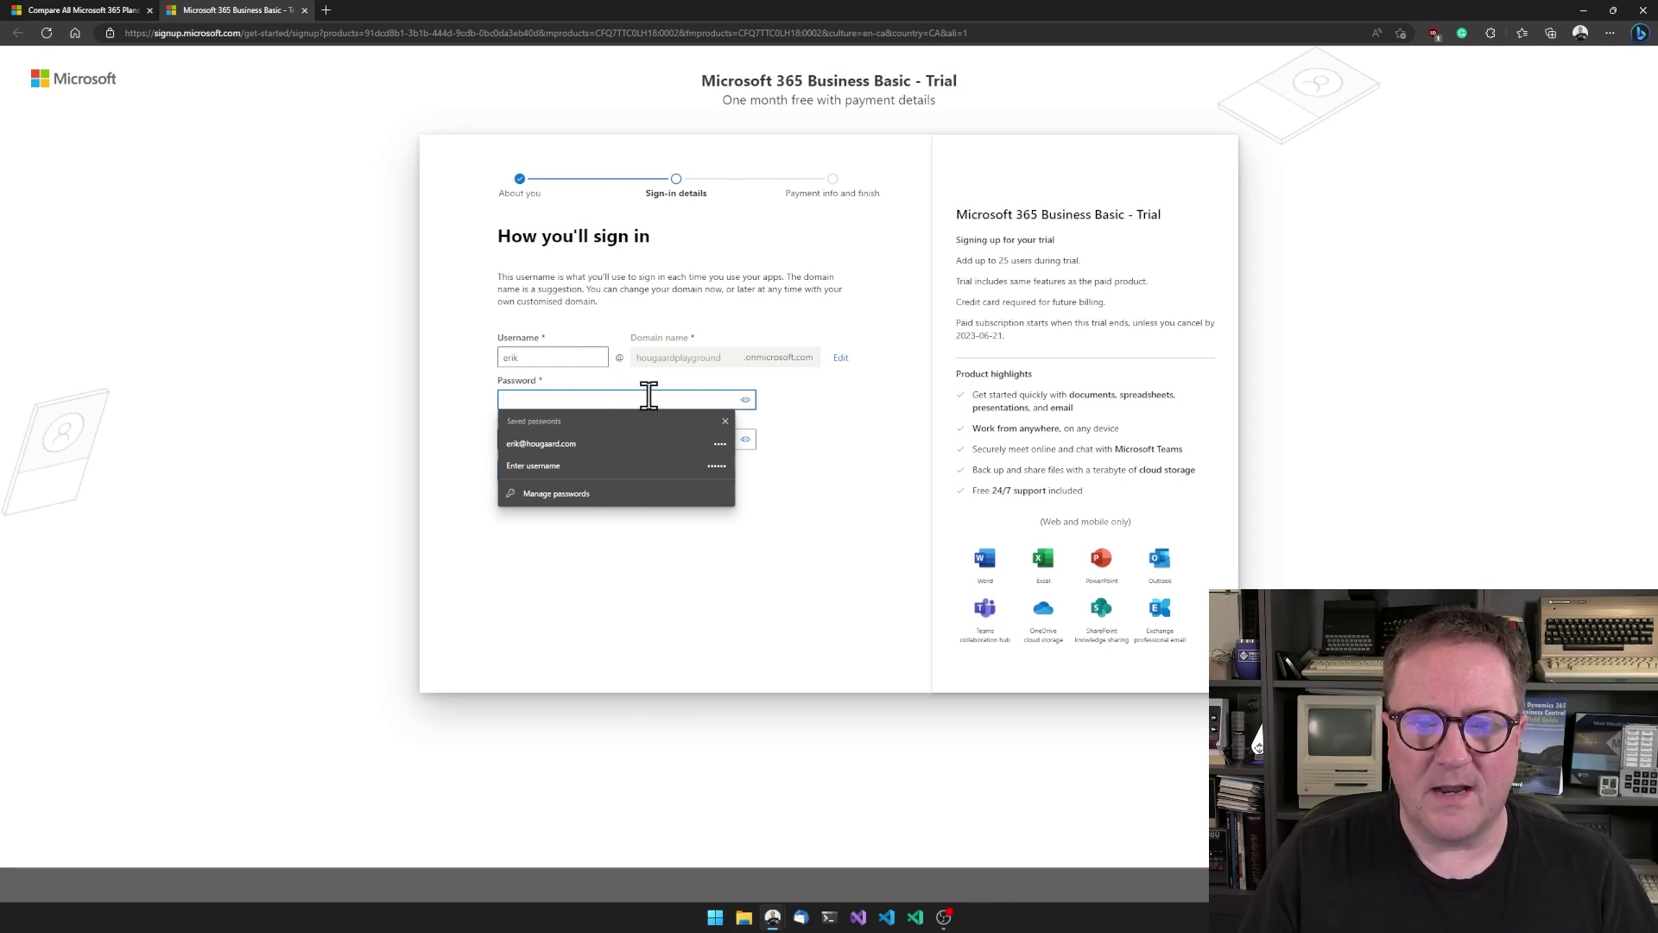
{"action": "type", "text": "•"}
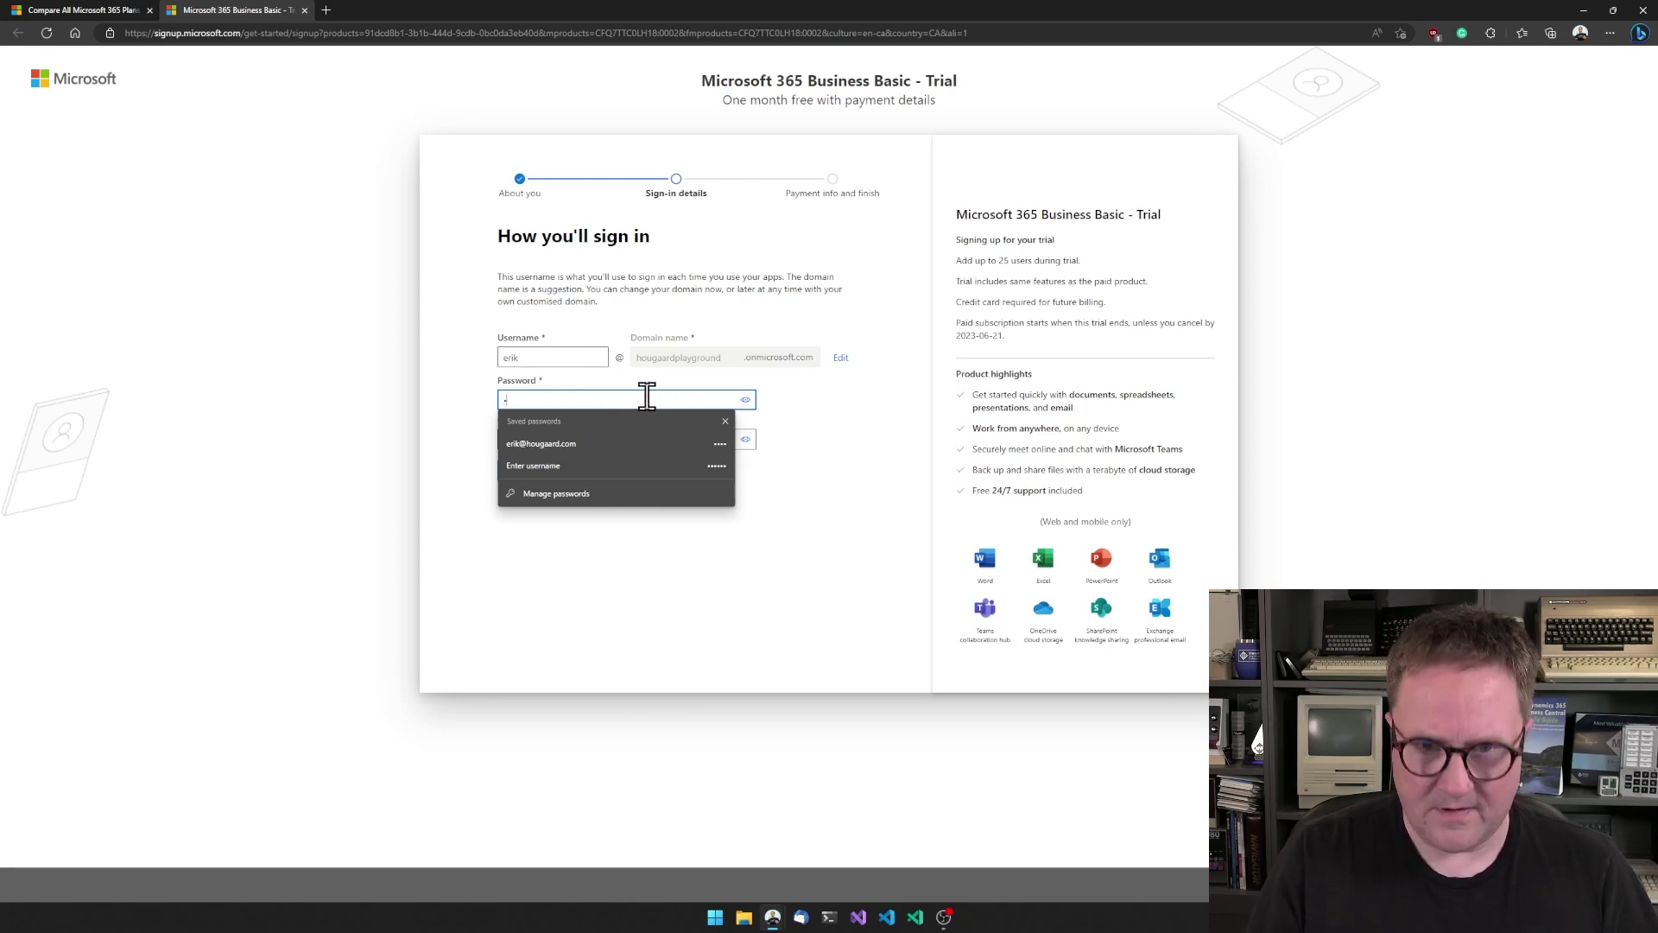
{"action": "type", "text": "•••"}
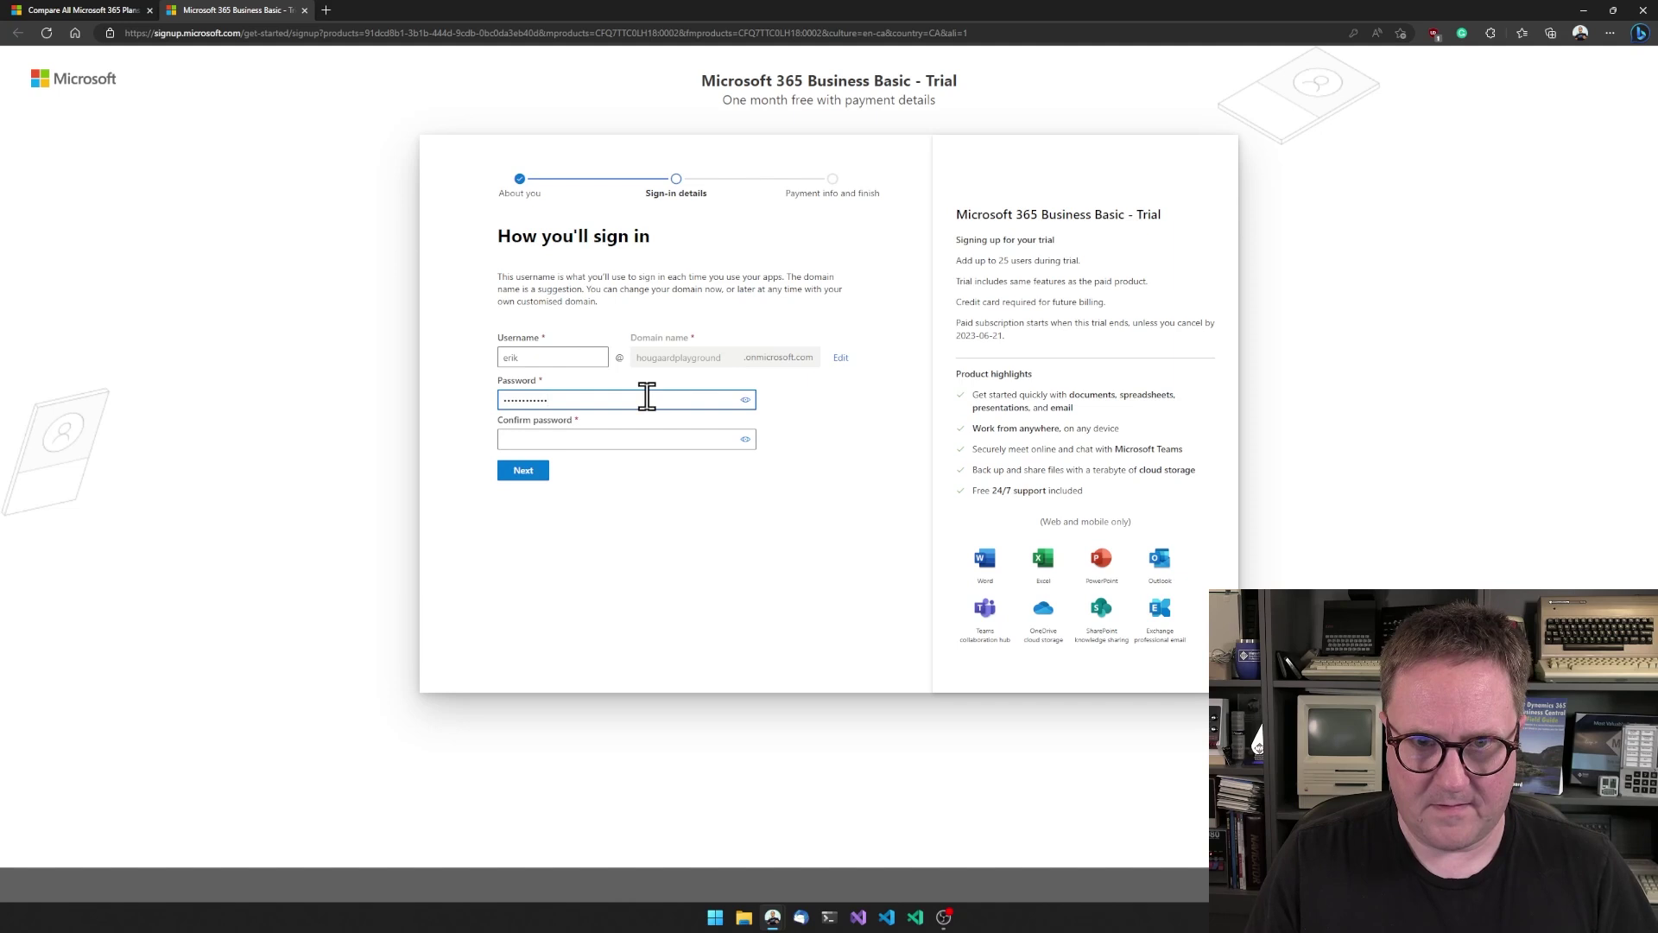
{"action": "key", "text": "Tab"}
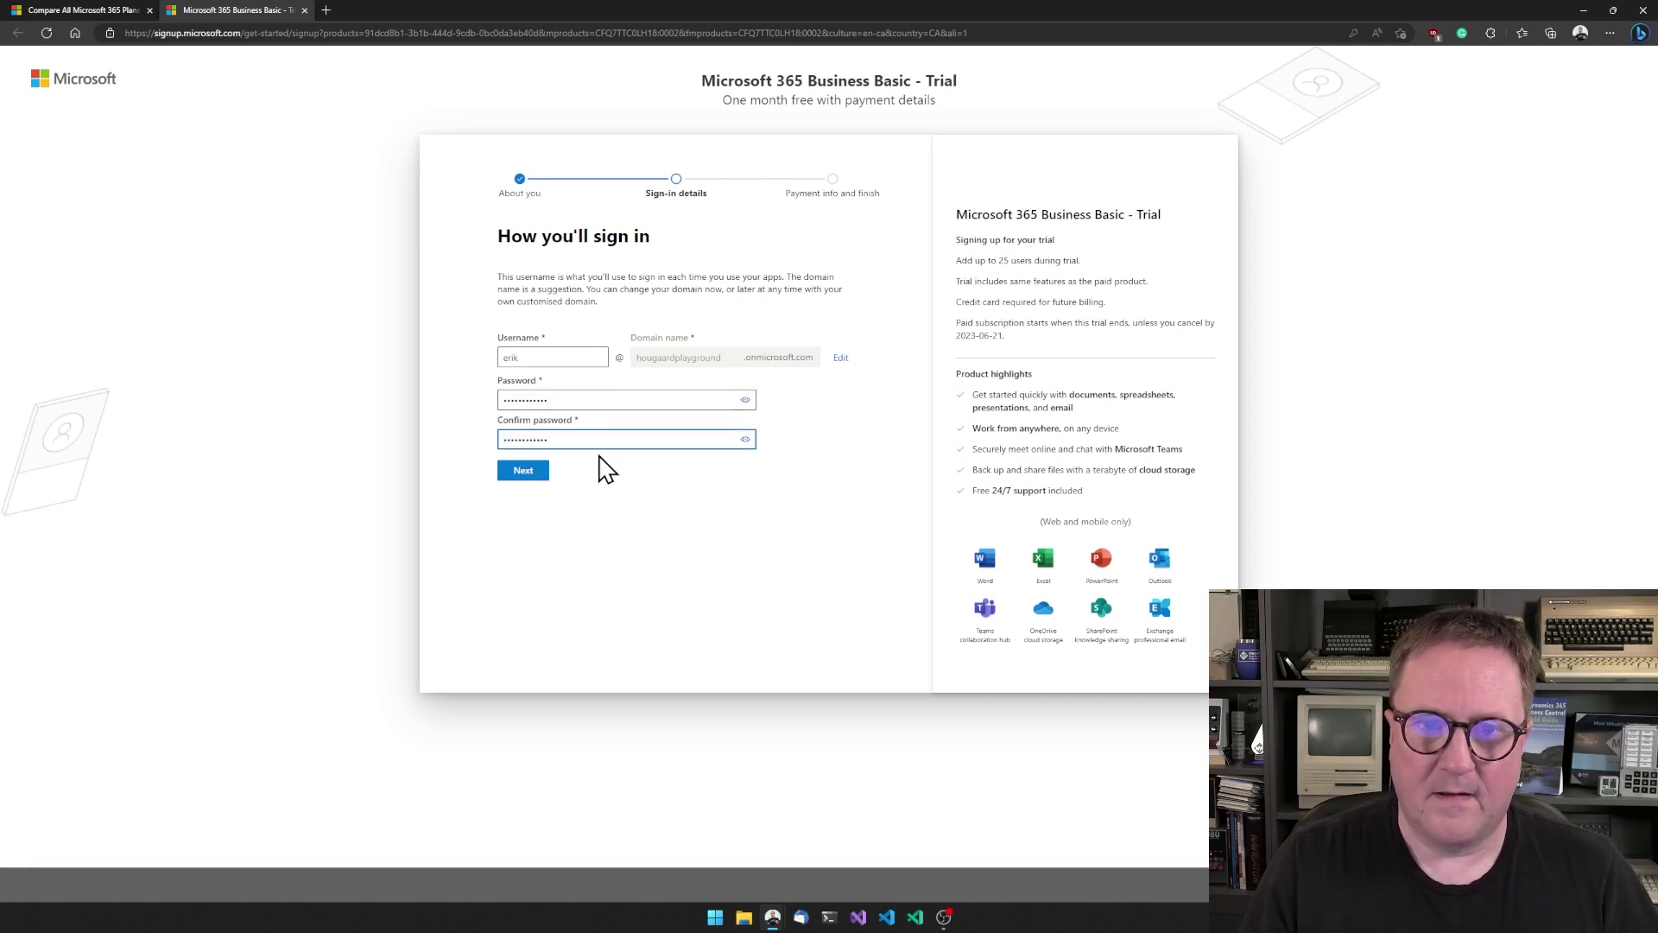
{"action": "left_click", "coordinate": [526, 472]}
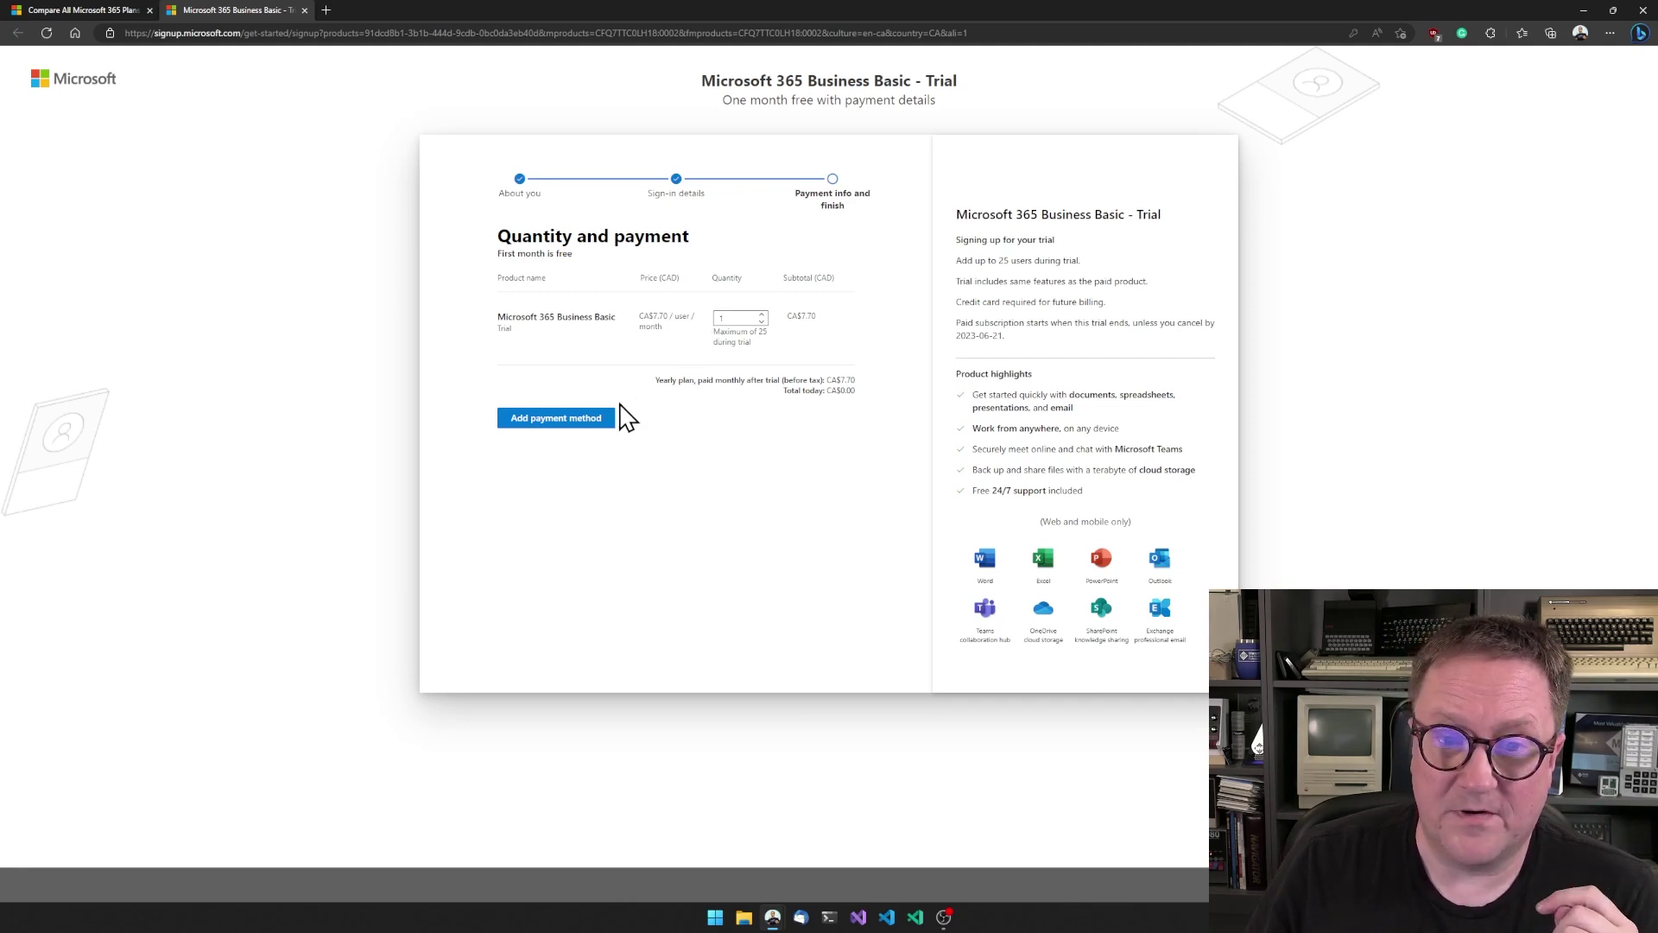
- Keep quantity at 1 and open the Add payment method form
{"action": "left_click", "coordinate": [572, 422]}
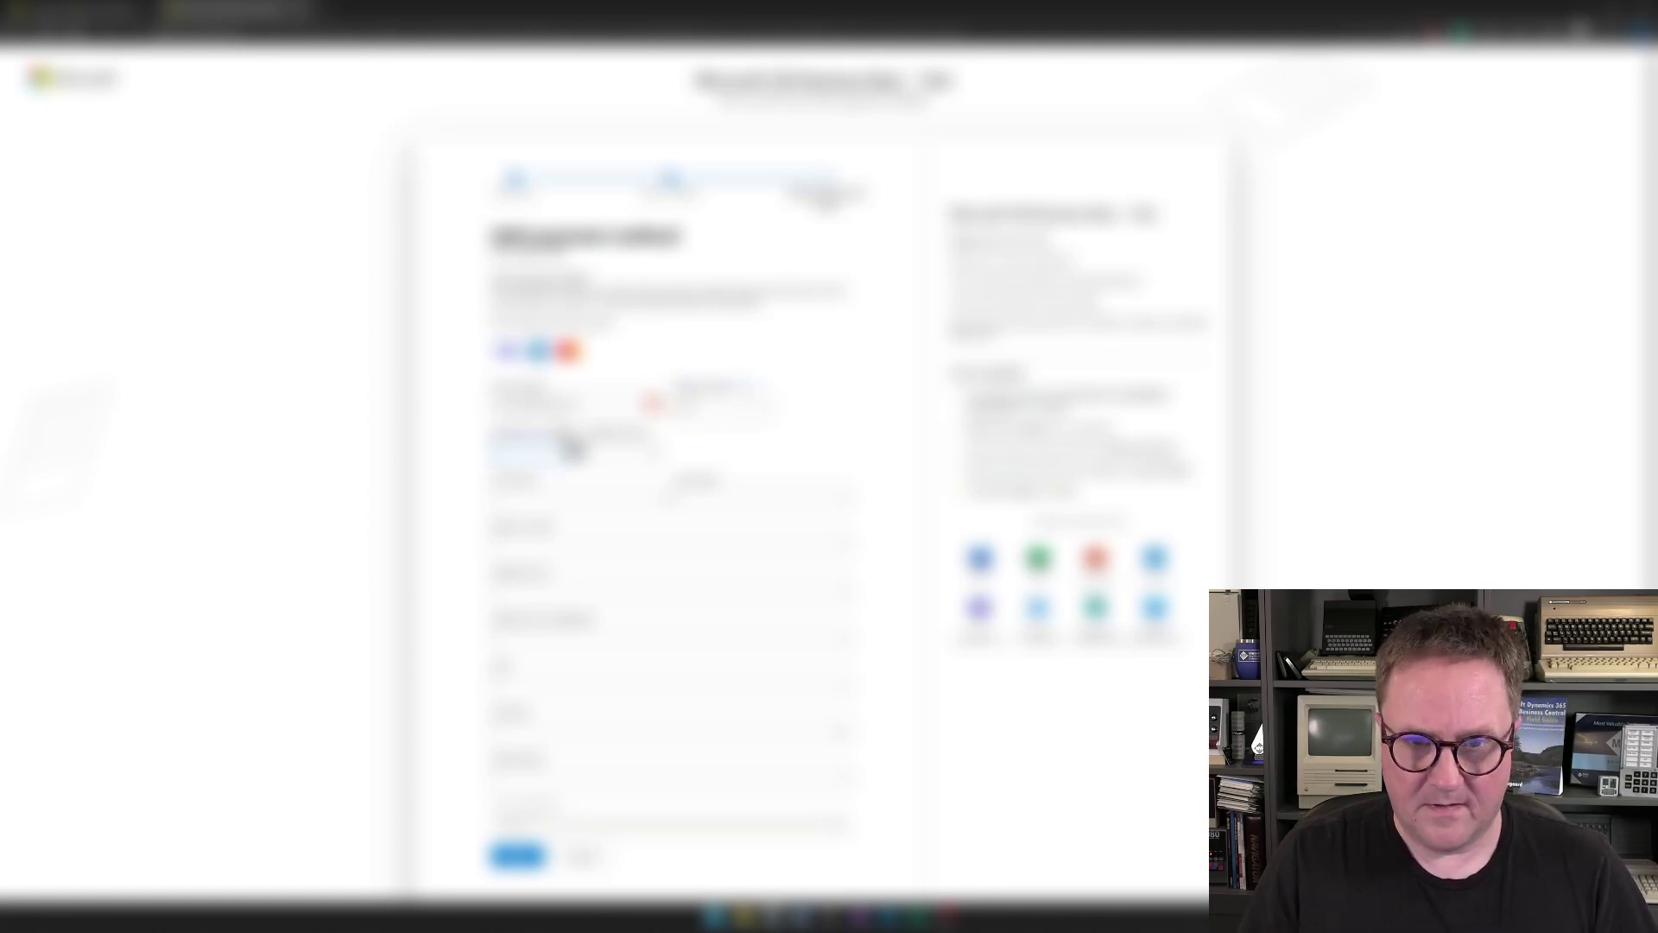
- Fill in the card and billing address fields, picking a value from the dropdown
{"action": "left_click", "coordinate": [564, 460]}
{"action": "left_click", "coordinate": [537, 536]}
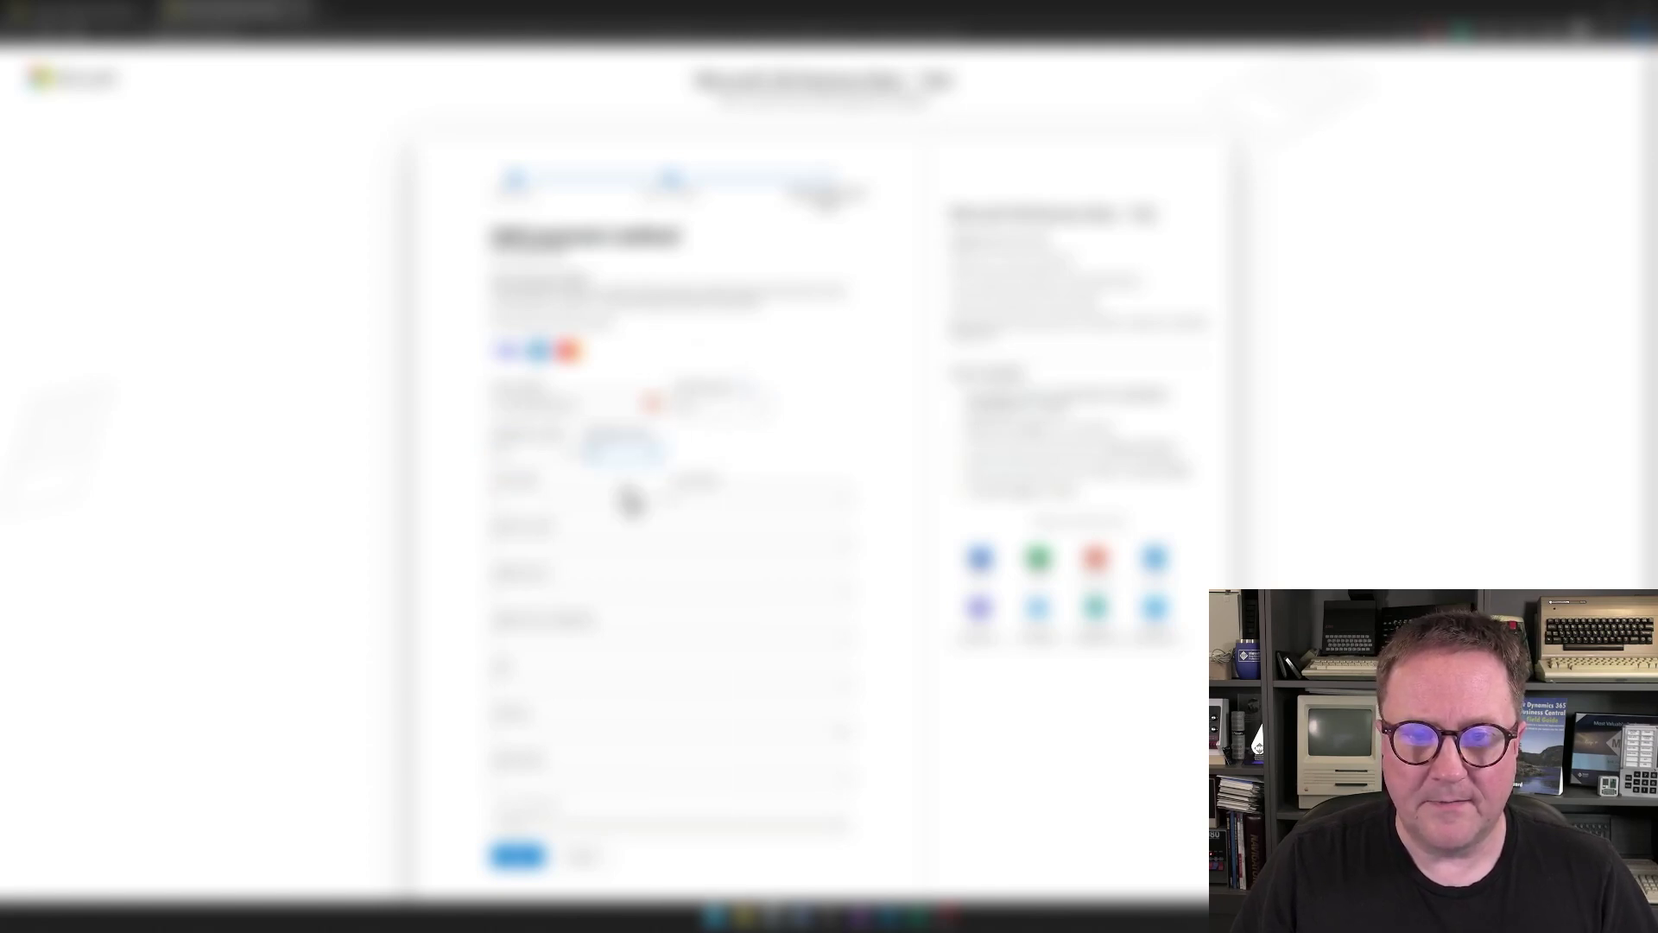
{"action": "key", "text": "Tab"}
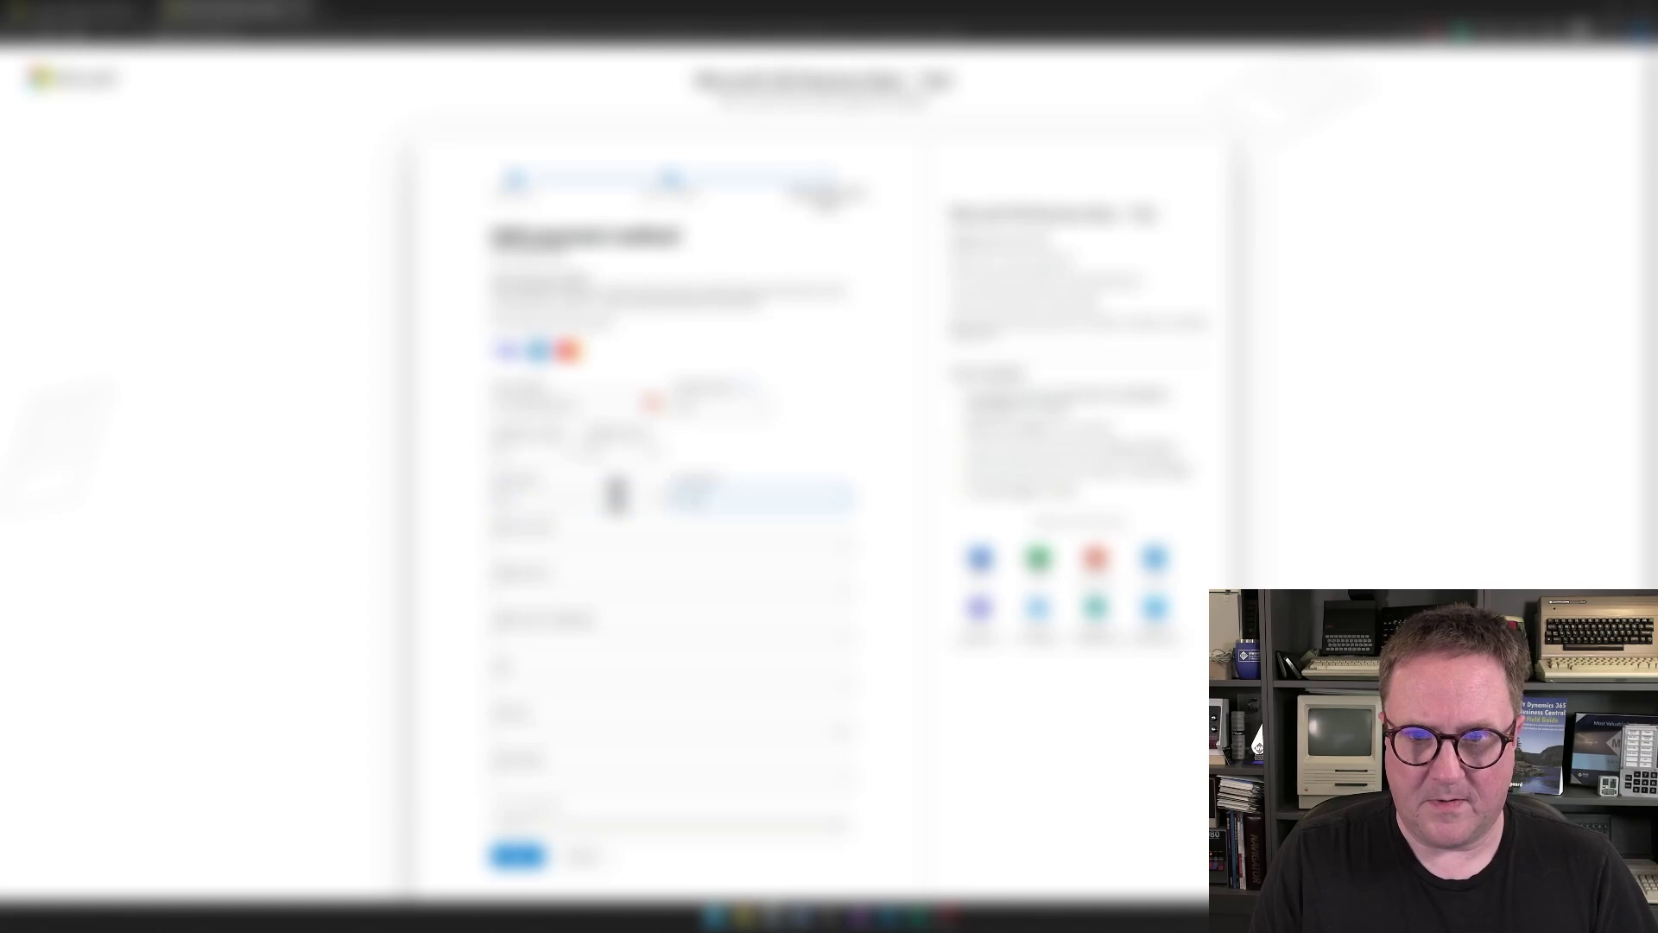
{"action": "key", "text": "Tab"}
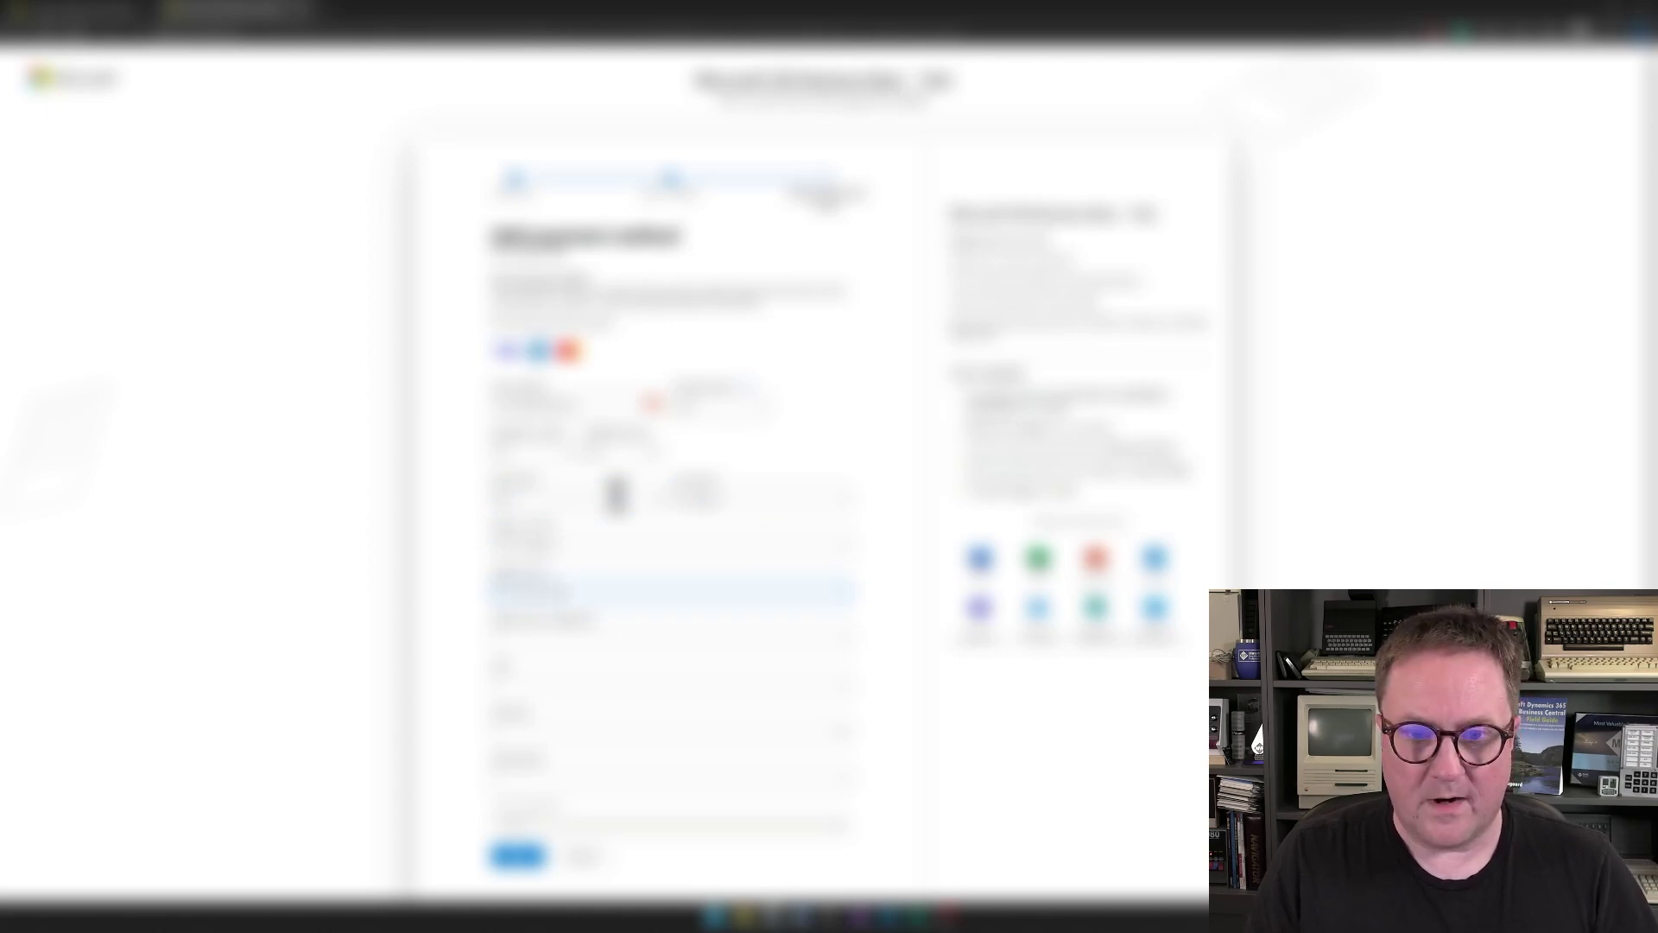
{"action": "key", "text": "Tab"}
{"action": "key", "text": "Tab"}
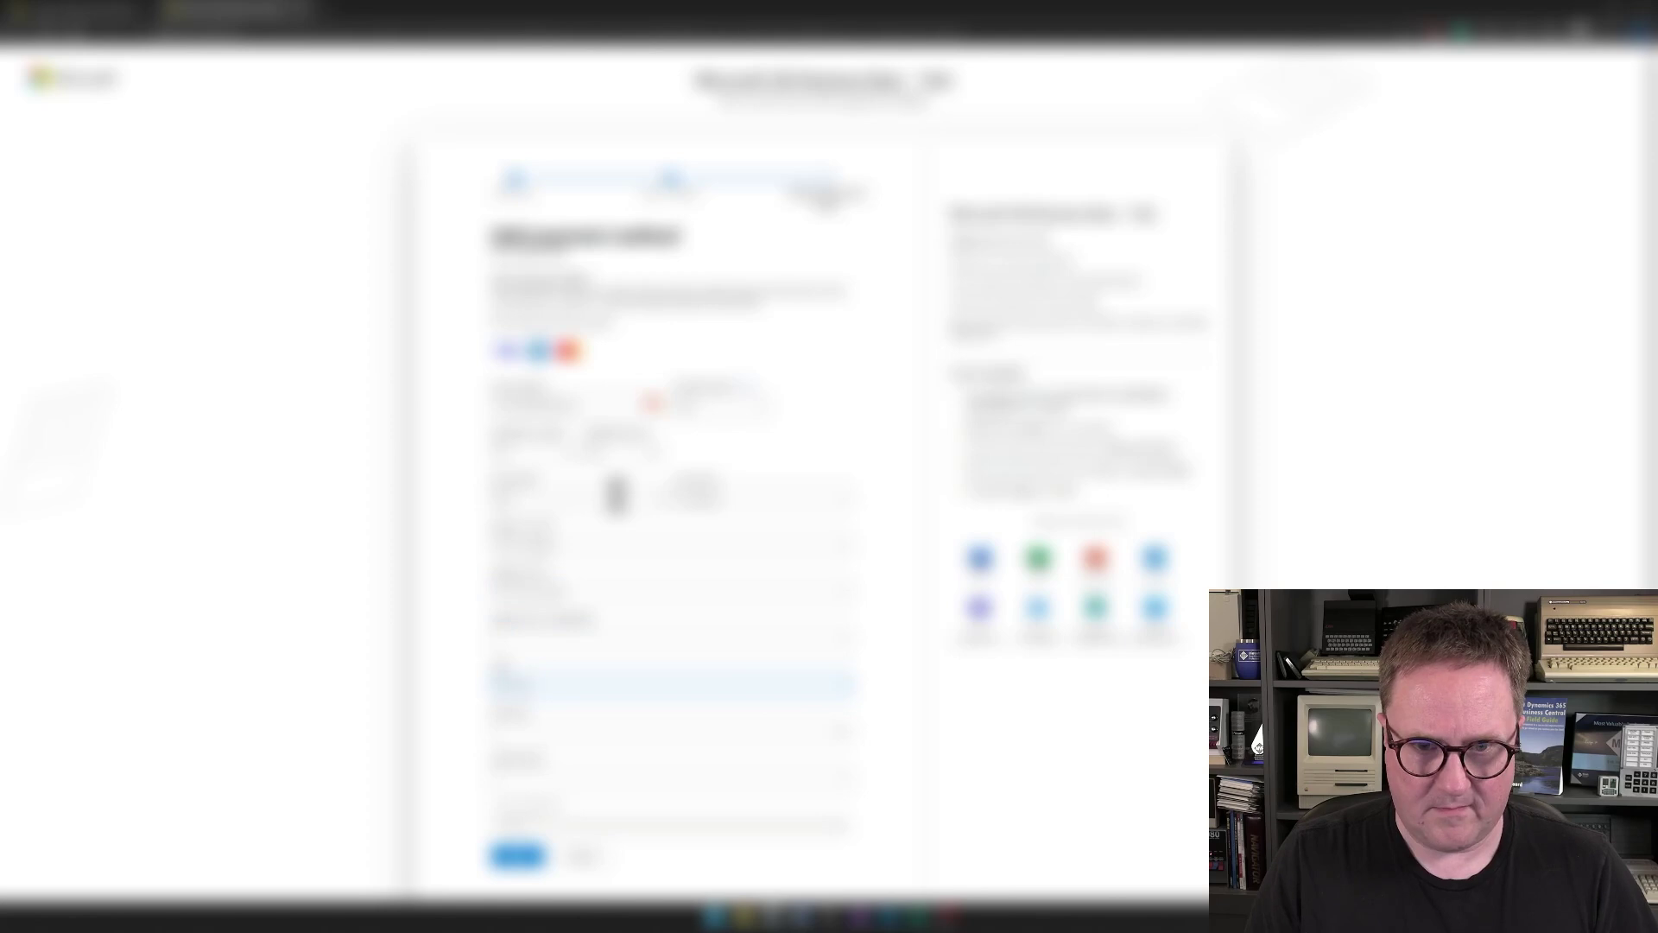
{"action": "key", "text": "BackSpace"}
{"action": "key", "text": "BackSpace"}
{"action": "key", "text": "BackSpace"}
{"action": "key", "text": "BackSpace"}
{"action": "key", "text": "BackSpace"}
{"action": "key", "text": "BackSpace"}
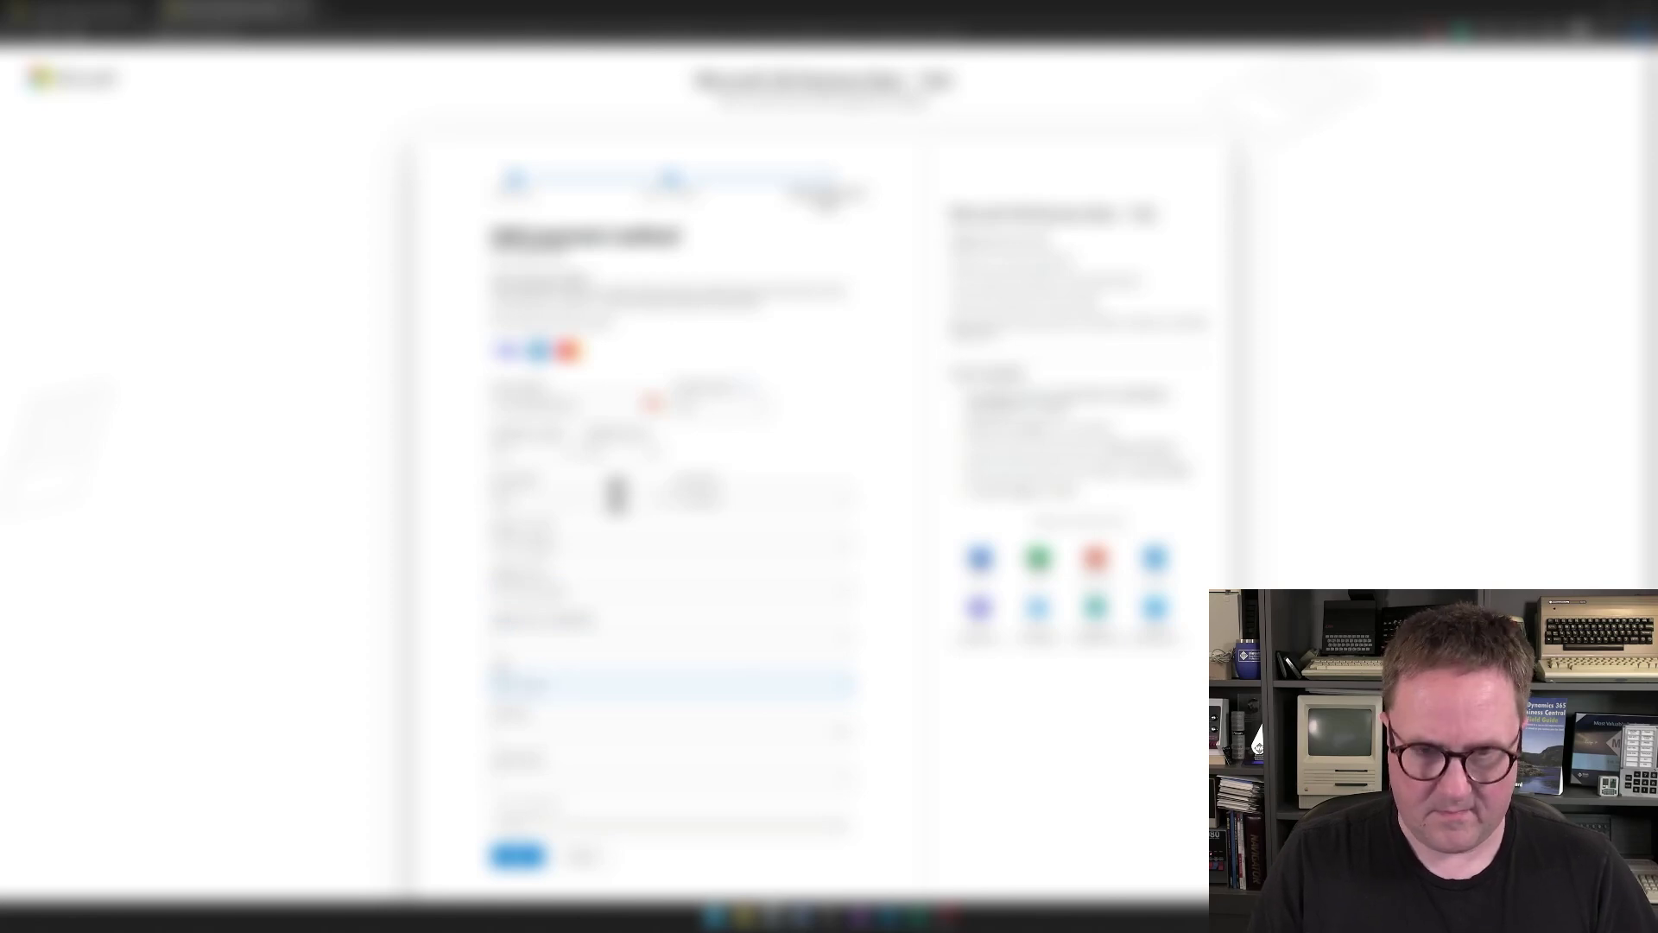
{"action": "key", "text": "Tab"}
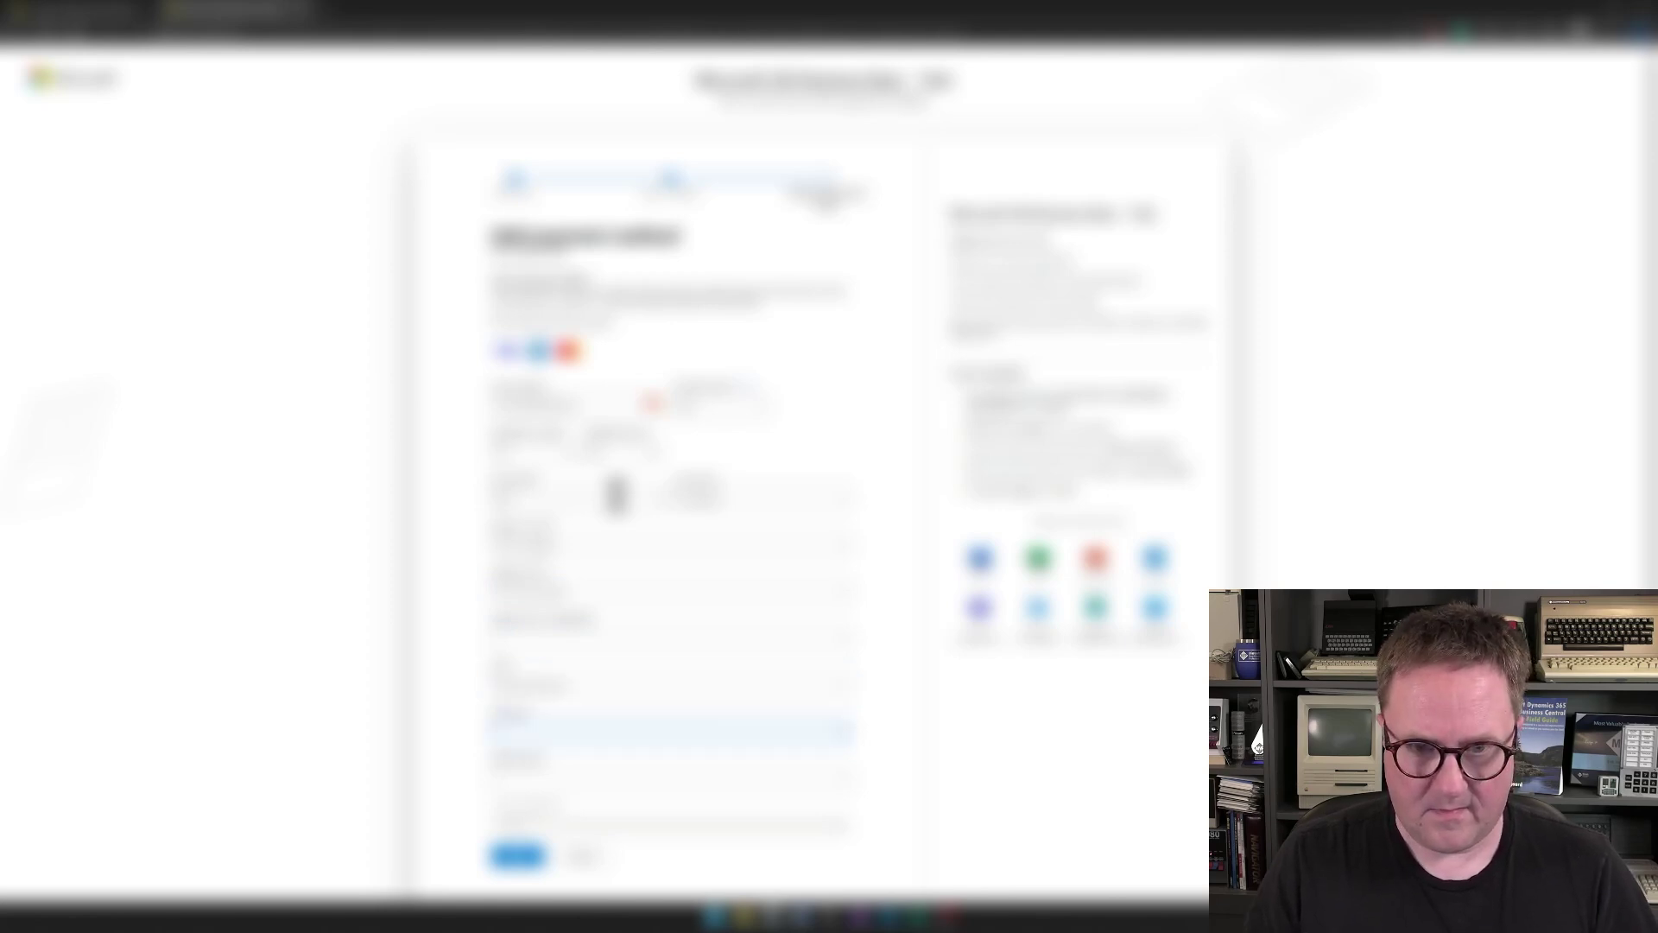
{"action": "left_click", "coordinate": [596, 741]}
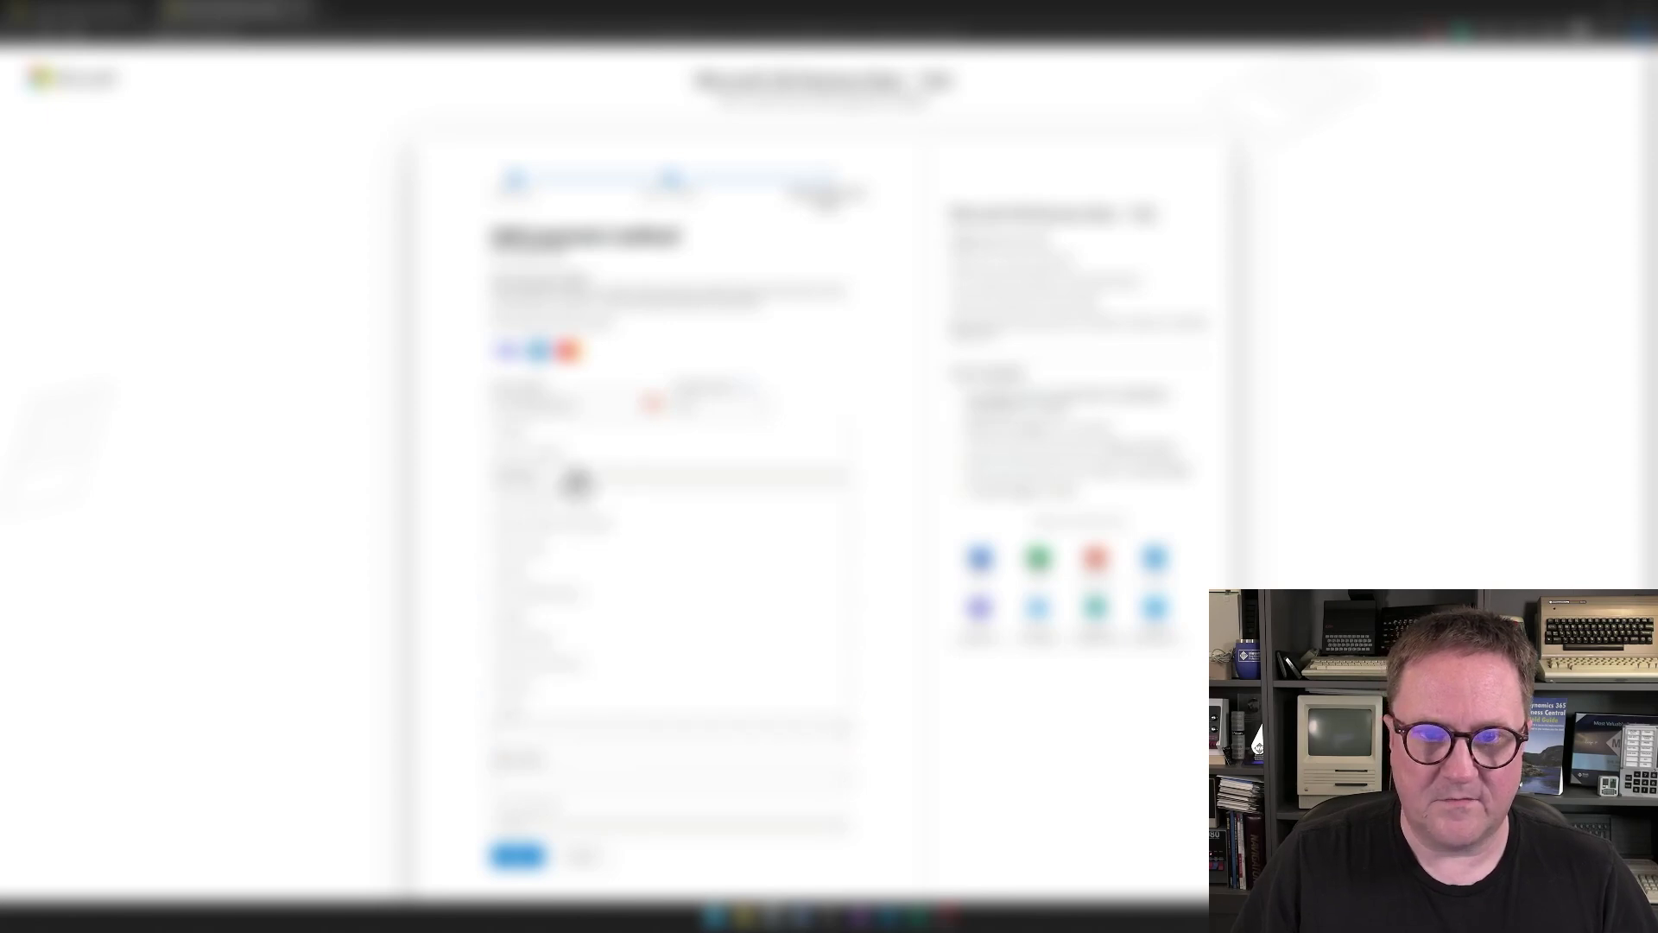
{"action": "left_click", "coordinate": [577, 482]}
{"action": "left_click", "coordinate": [588, 780]}
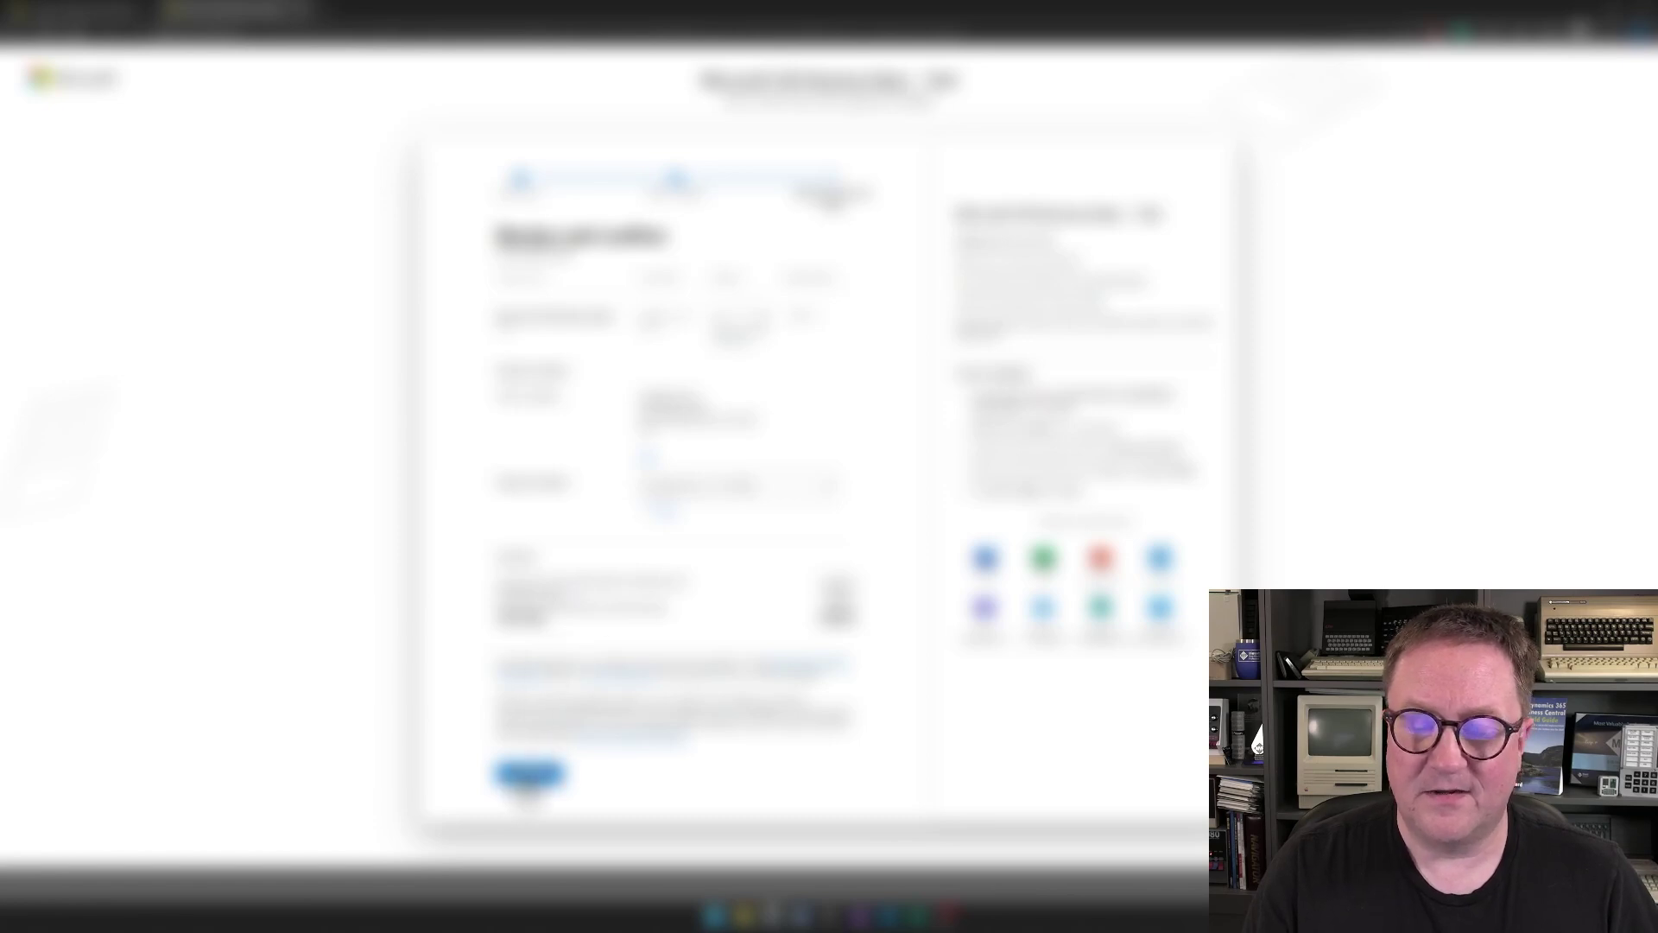
- Submit the Business Basic trial order
{"action": "left_click", "coordinate": [529, 777]}
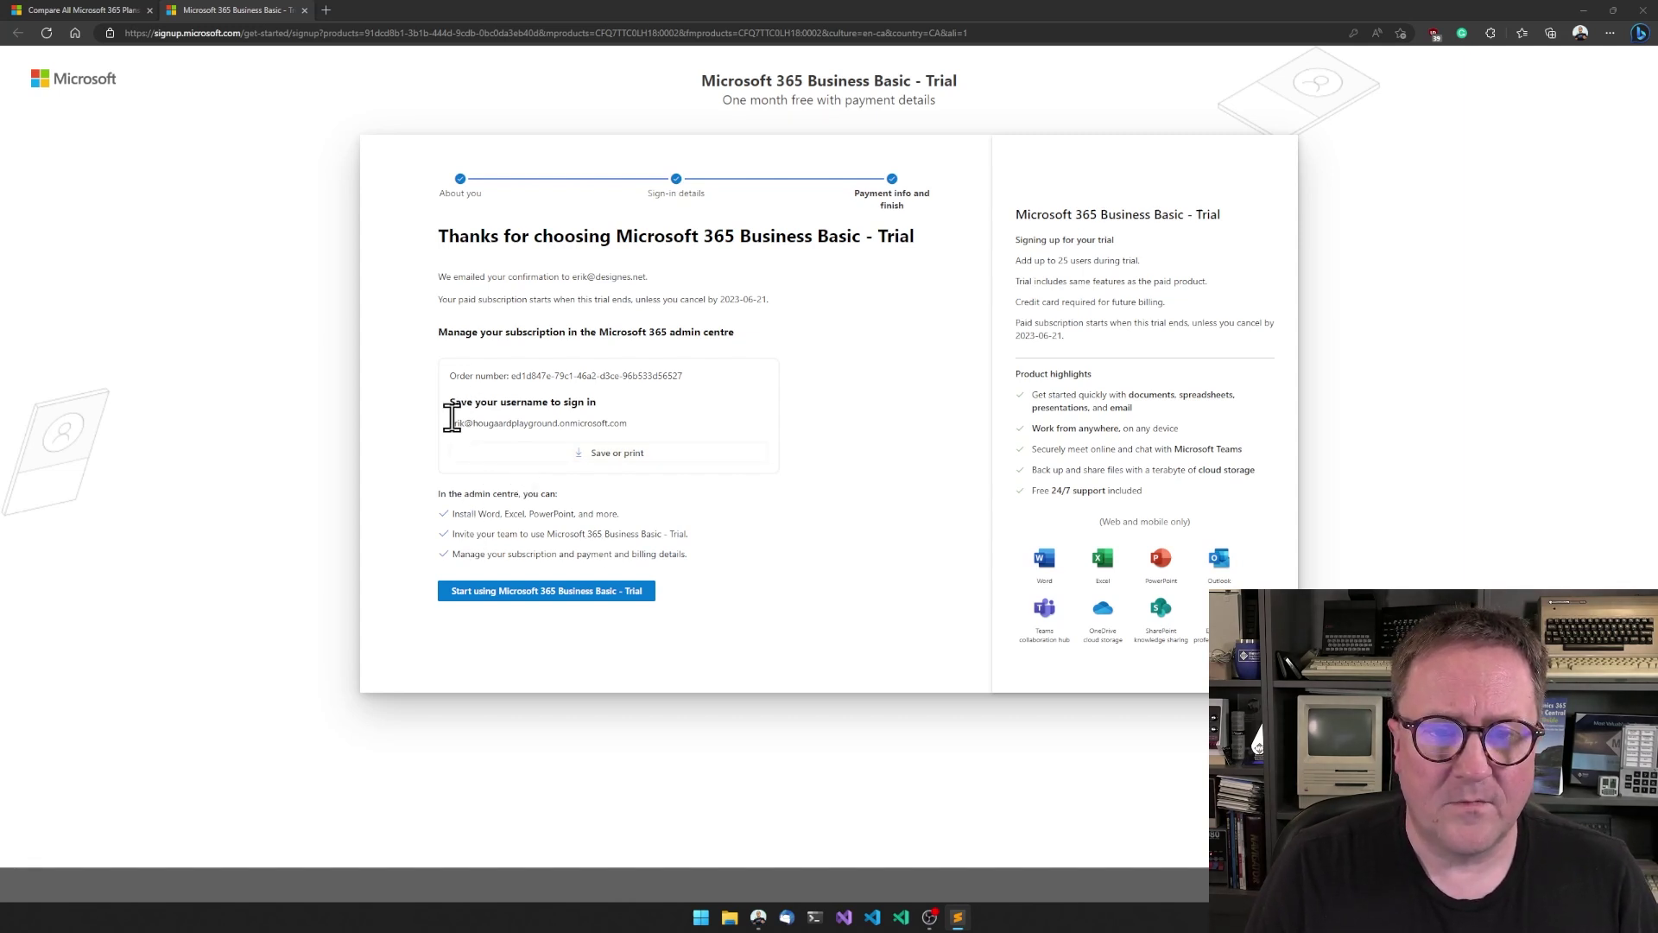
- Copy the new sign-in username and launch the trial's admin centre setup
{"action": "left_click_drag", "start_coordinate": [448, 423], "coordinate": [618, 425]}
{"action": "key", "text": "ctrl+c"}
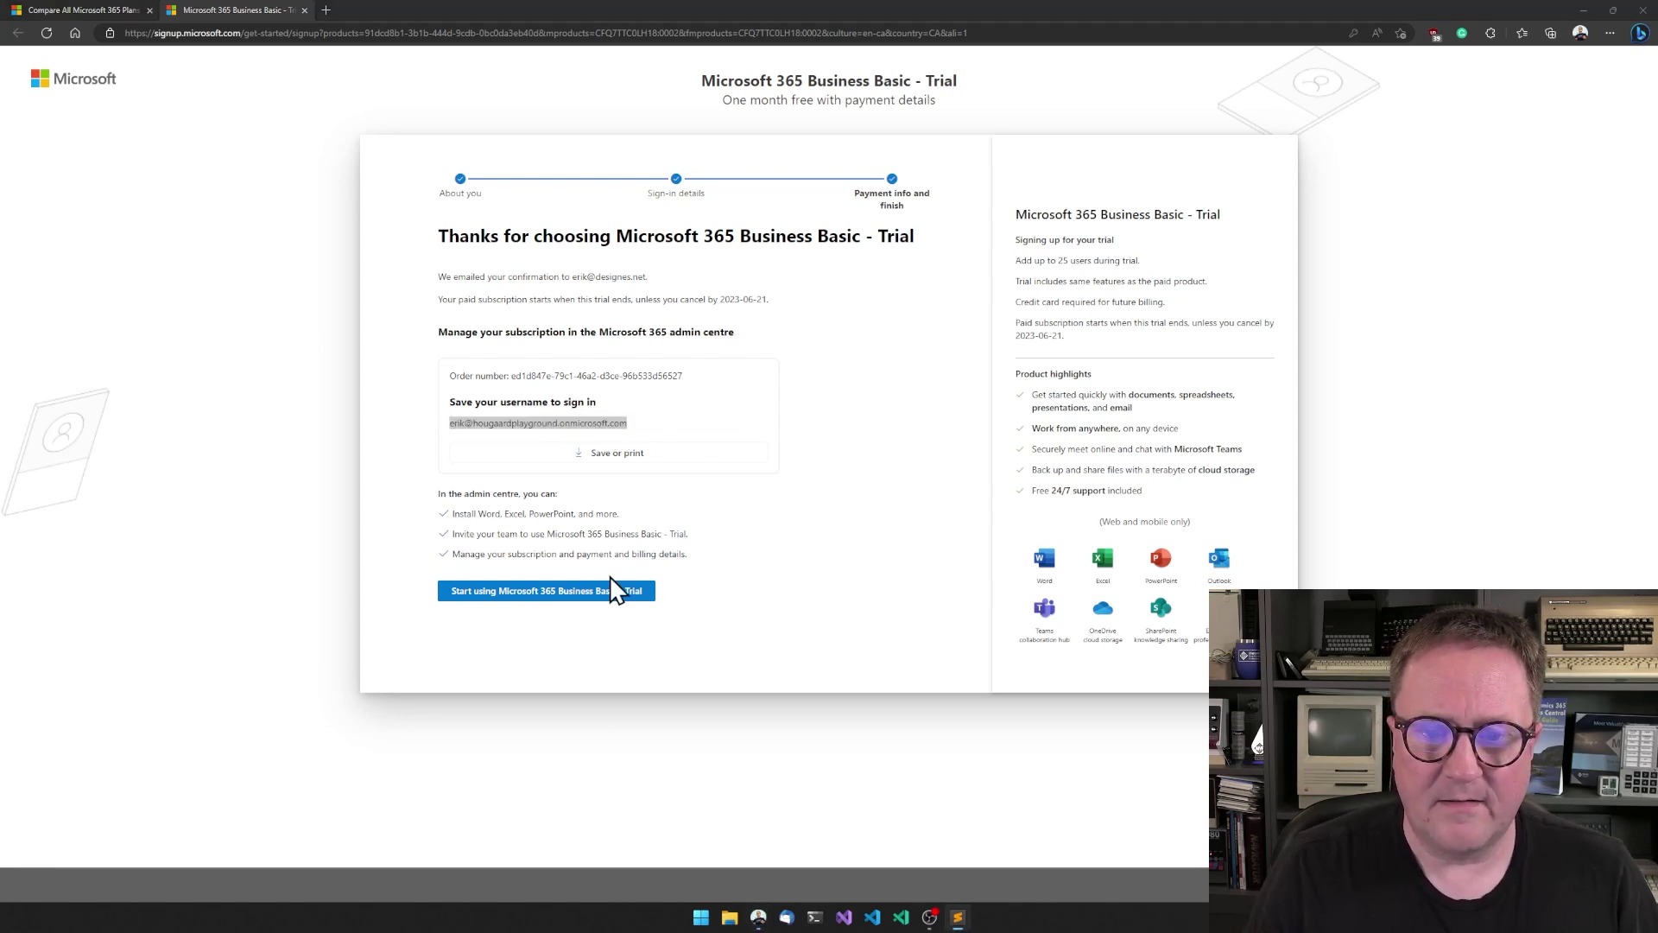
{"action": "left_click", "coordinate": [538, 594]}
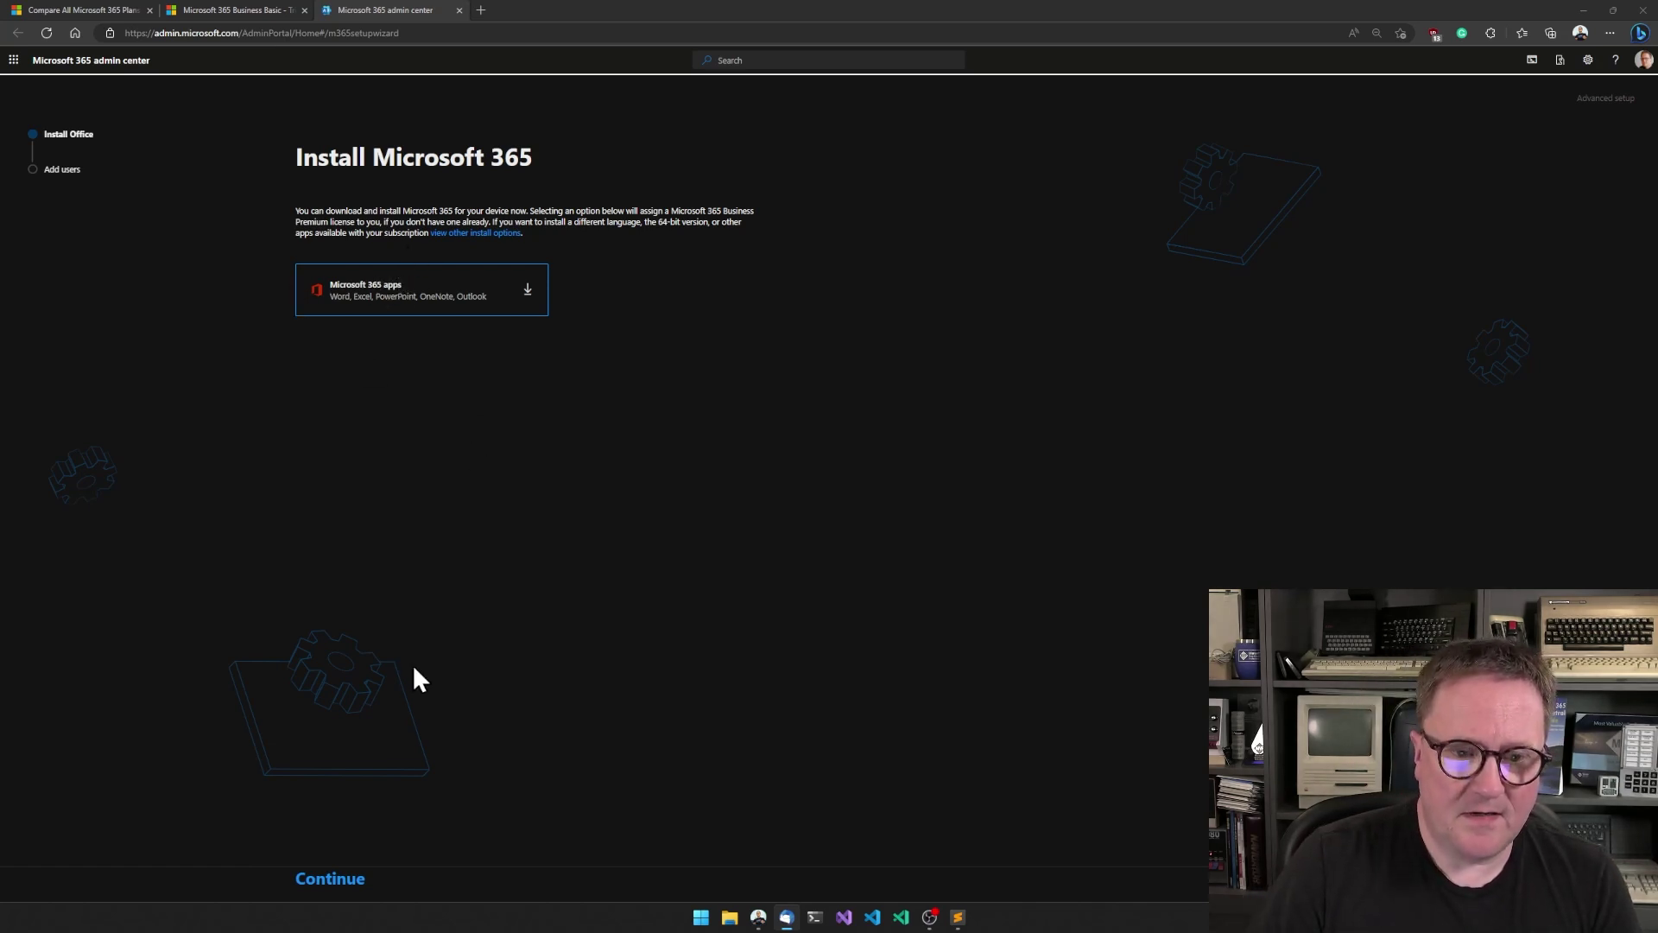
- Skip the Office install step to reach adding users and licenses
{"action": "left_click", "coordinate": [331, 880]}
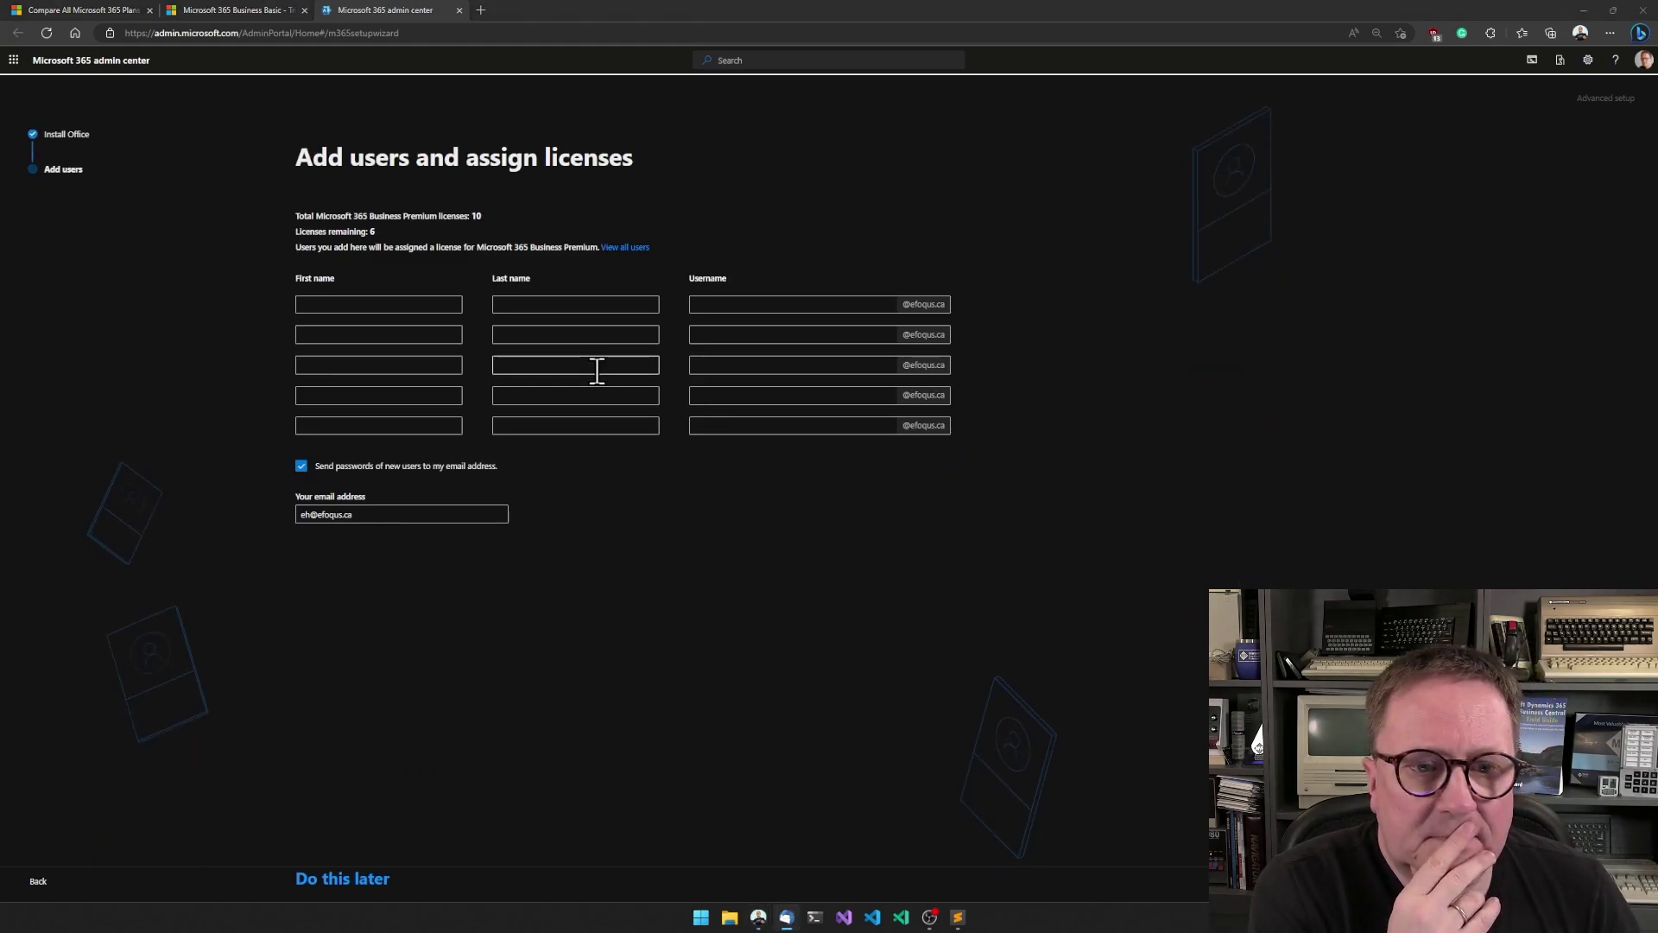
{"action": "mouse_move", "coordinate": [299, 355]}
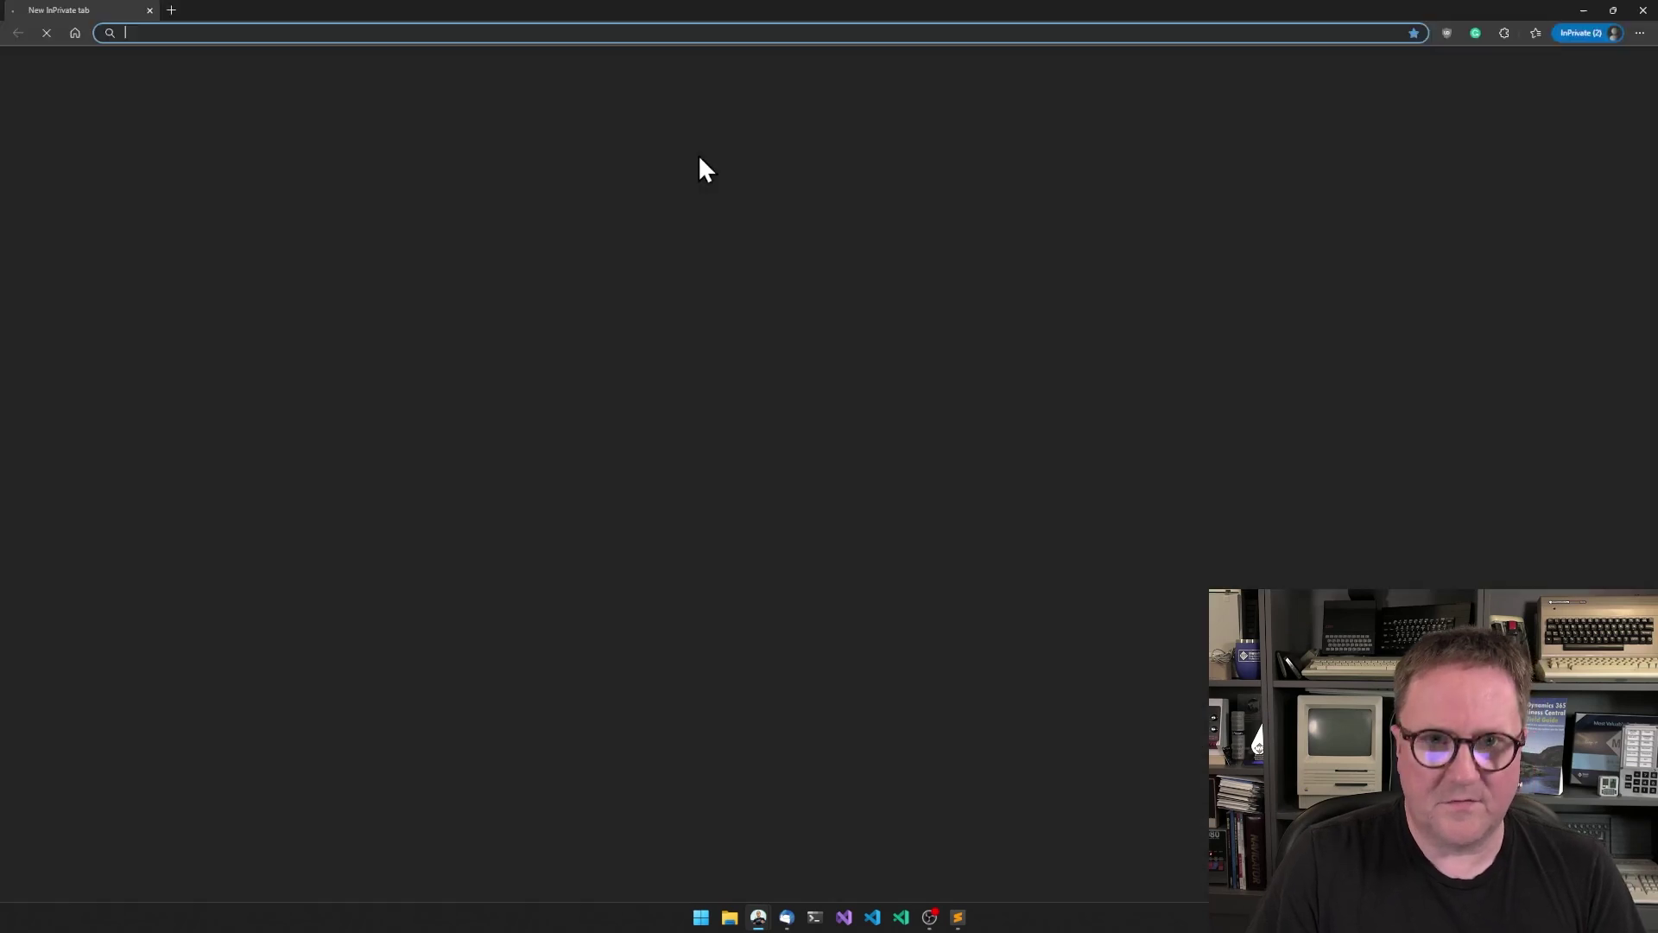
- Sign in to admin.microsoft.com privately with the trial account, stay signed in, and open the navigation menu
{"action": "type", "text": "admin."}
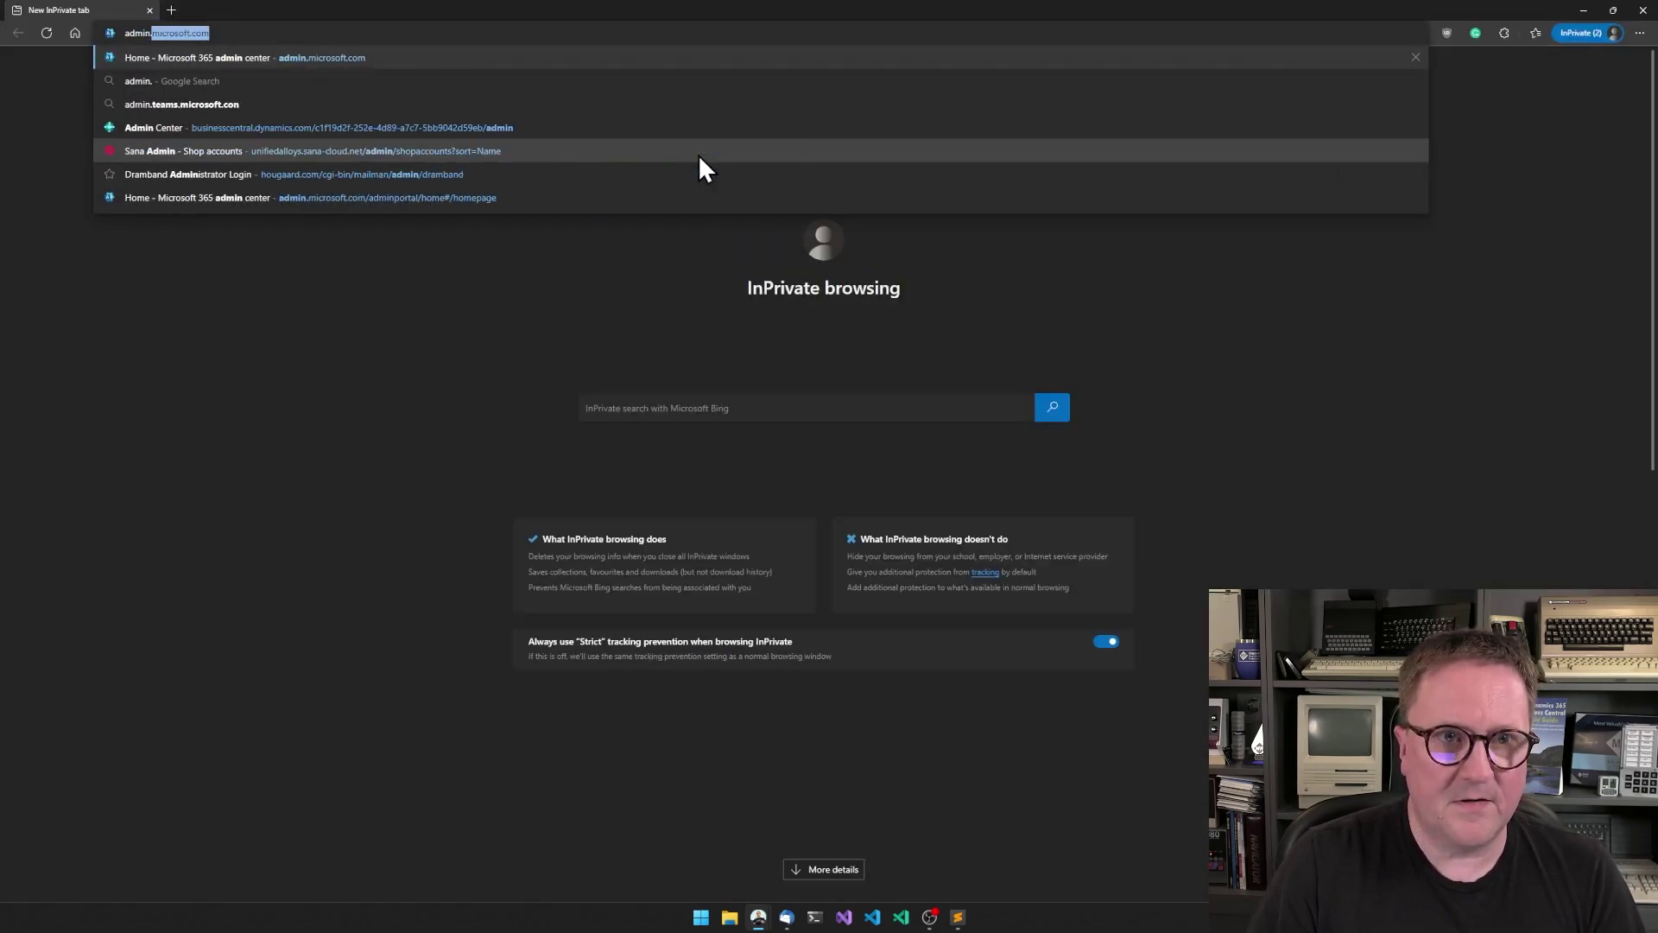
{"action": "key", "text": "Return"}
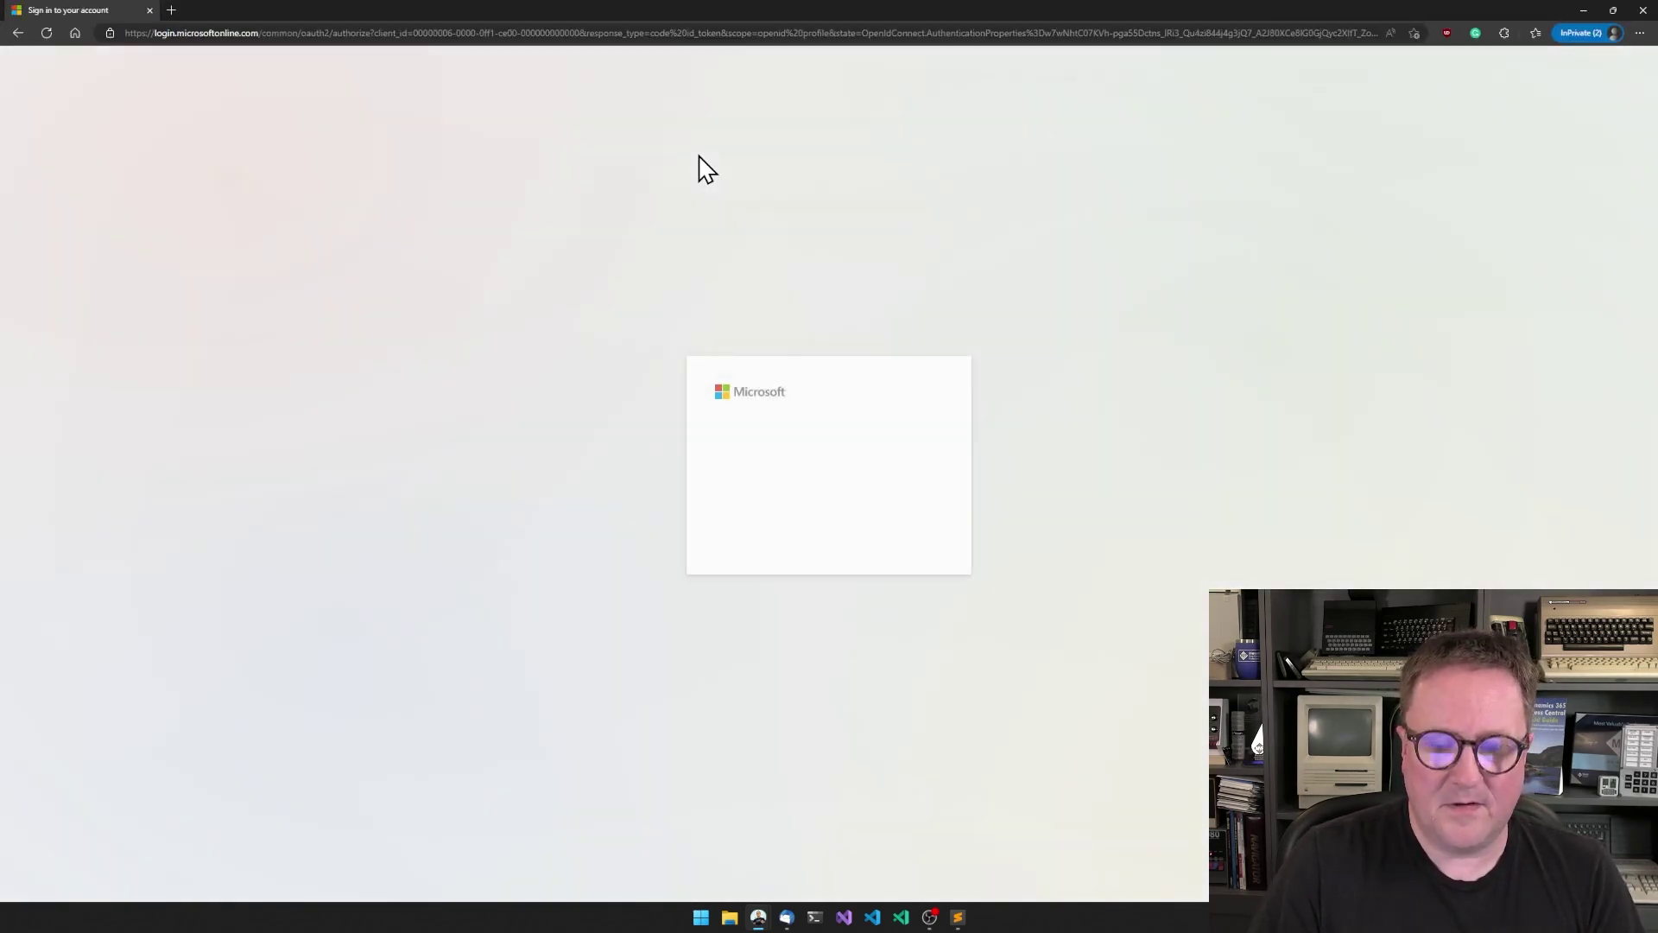
{"action": "key", "text": "ctrl+v"}
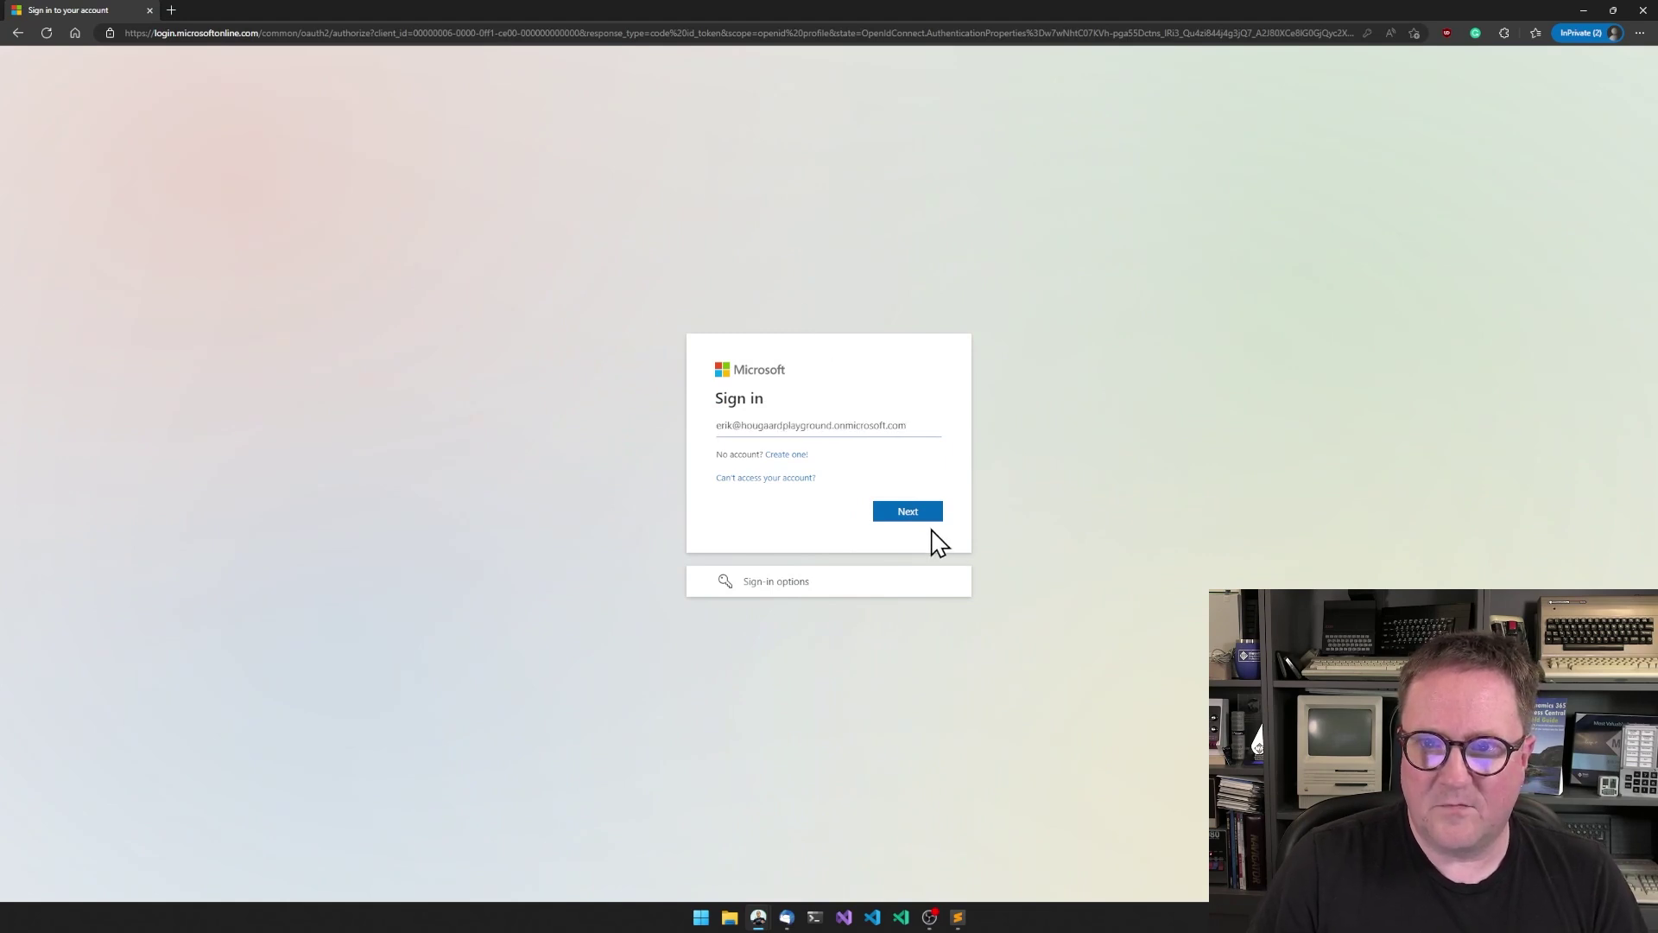
{"action": "left_click", "coordinate": [908, 513]}
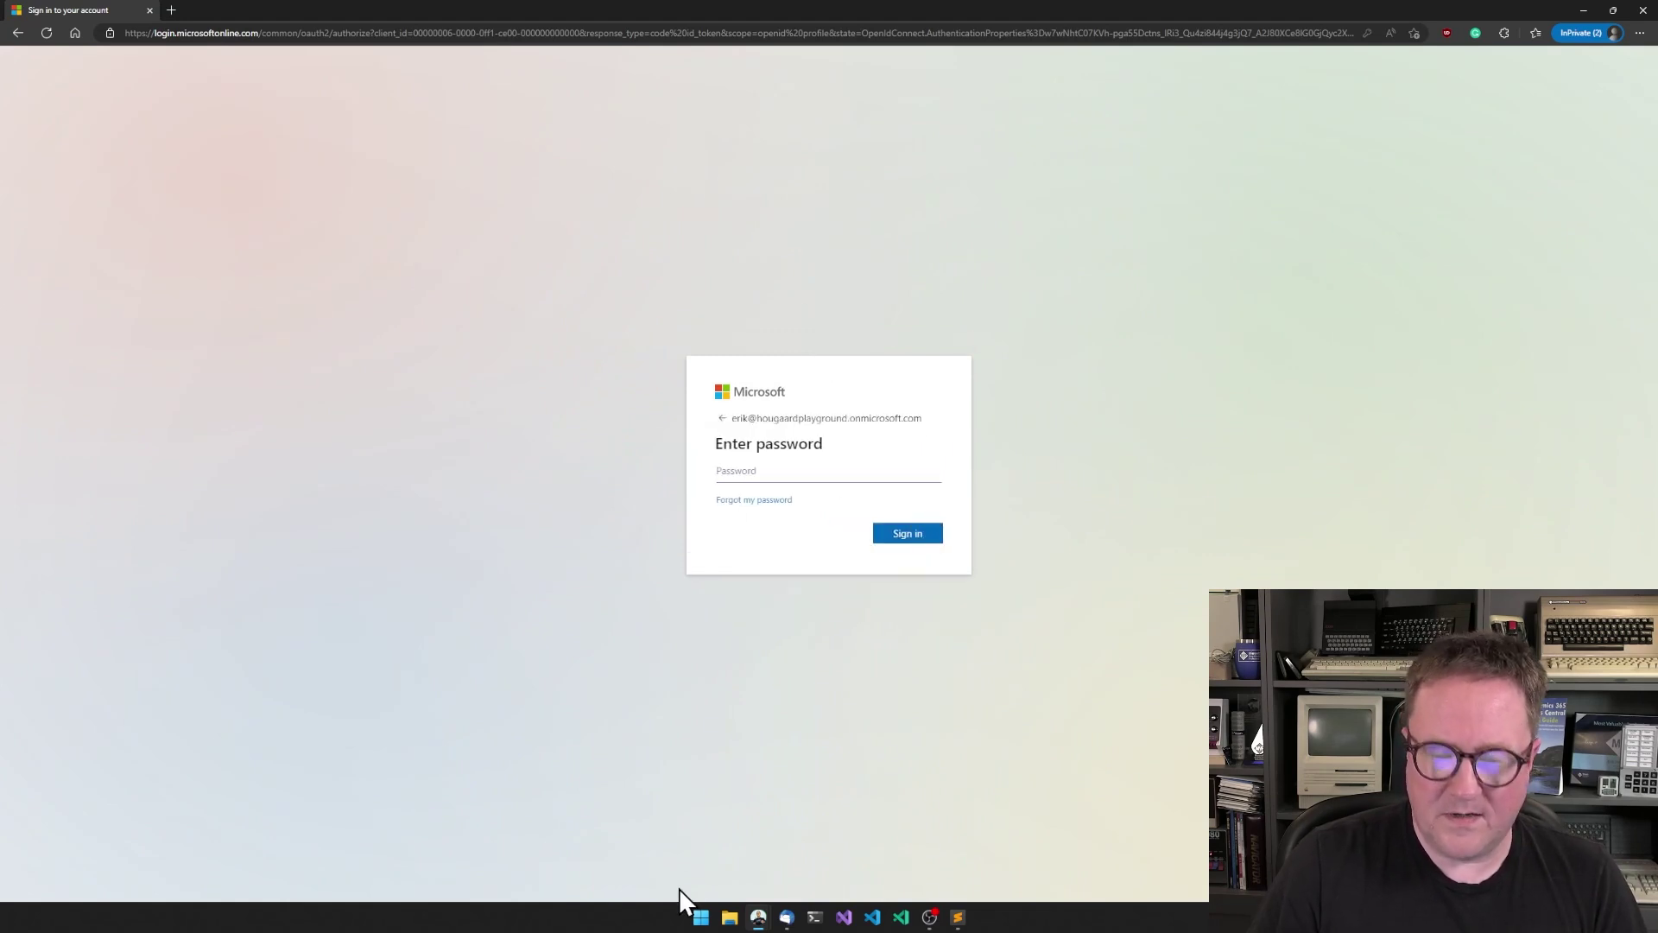
{"action": "type", "text": "•••••••••"}
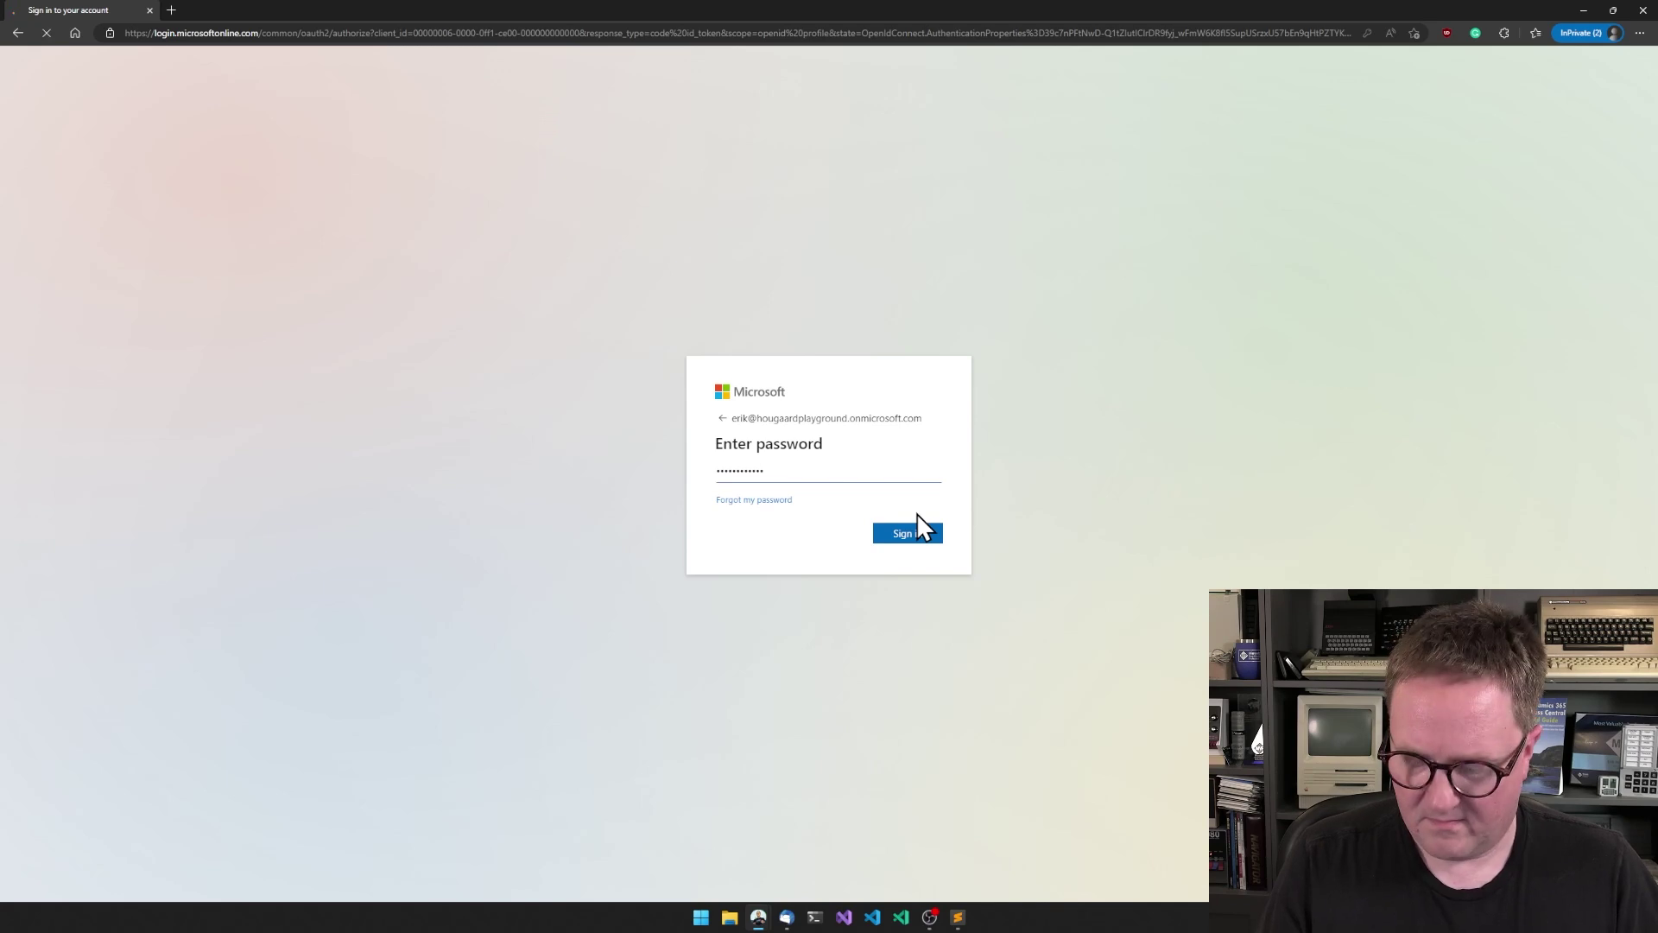
{"action": "left_click", "coordinate": [920, 527]}
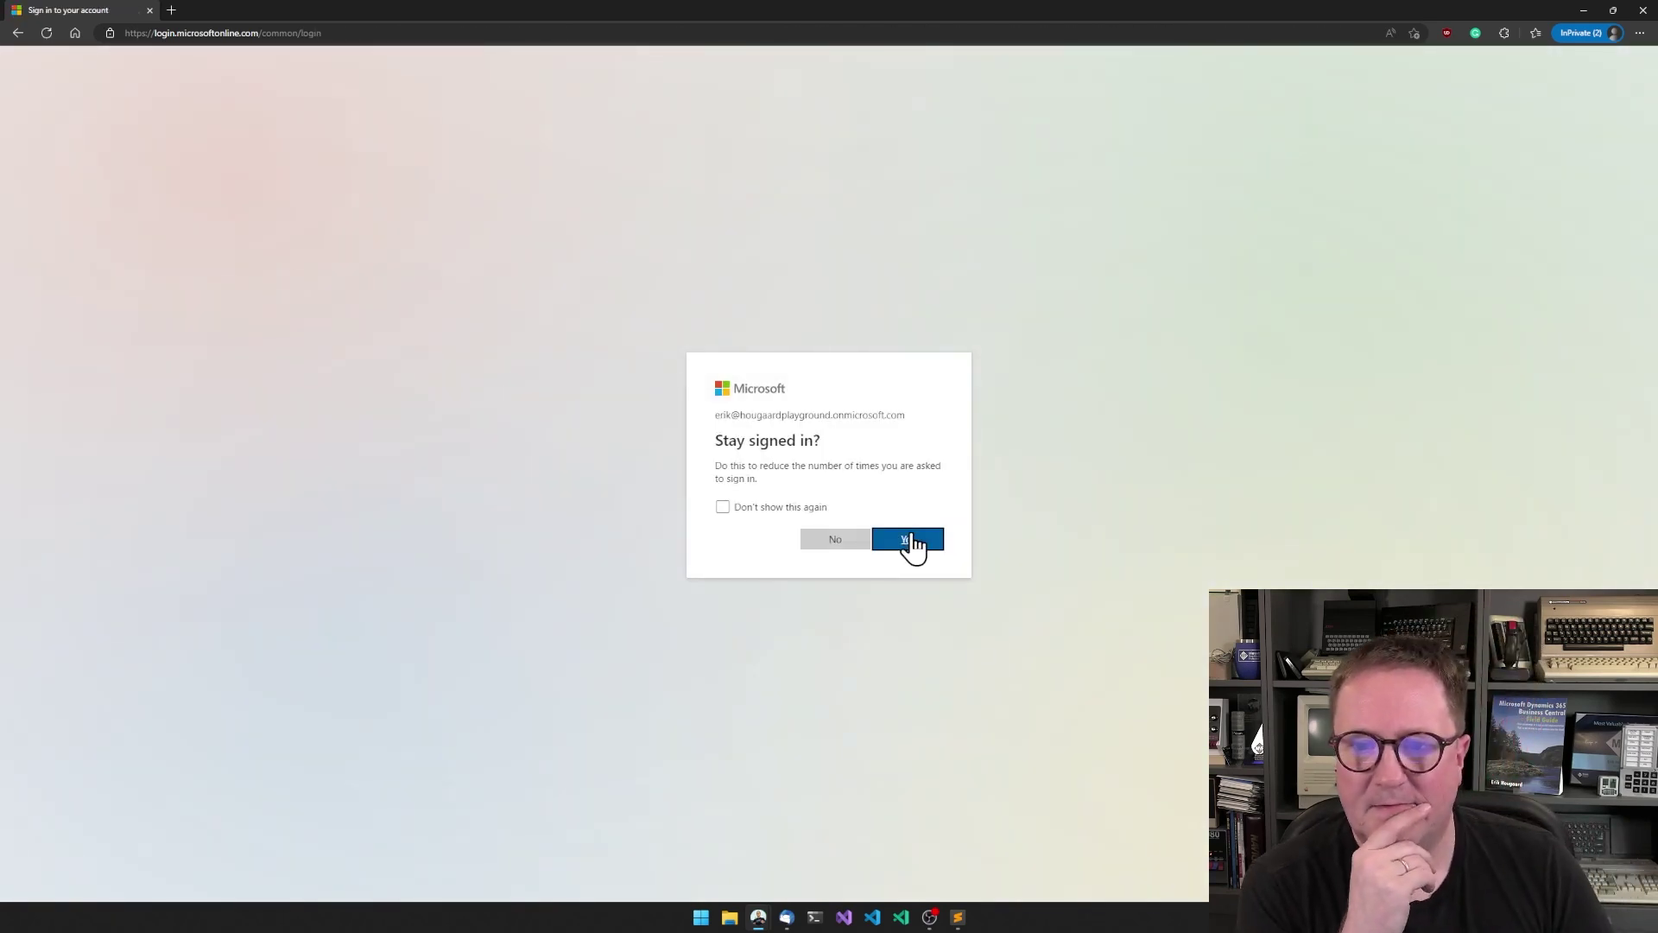
{"action": "left_click", "coordinate": [909, 540]}
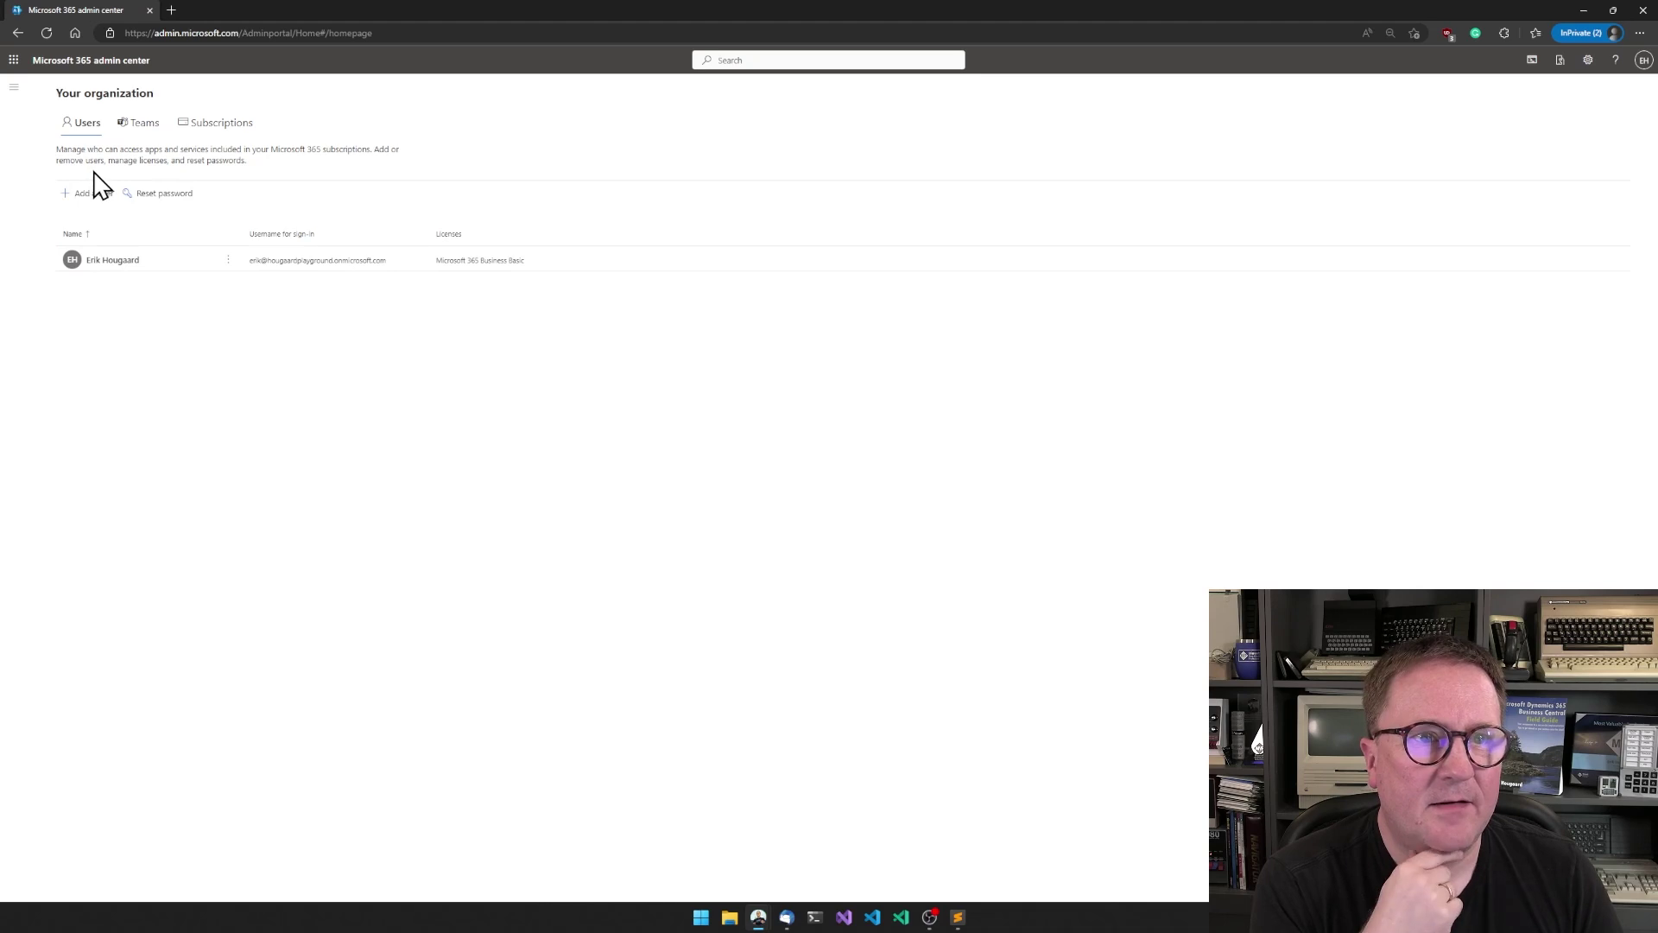
{"action": "left_click", "coordinate": [14, 87]}
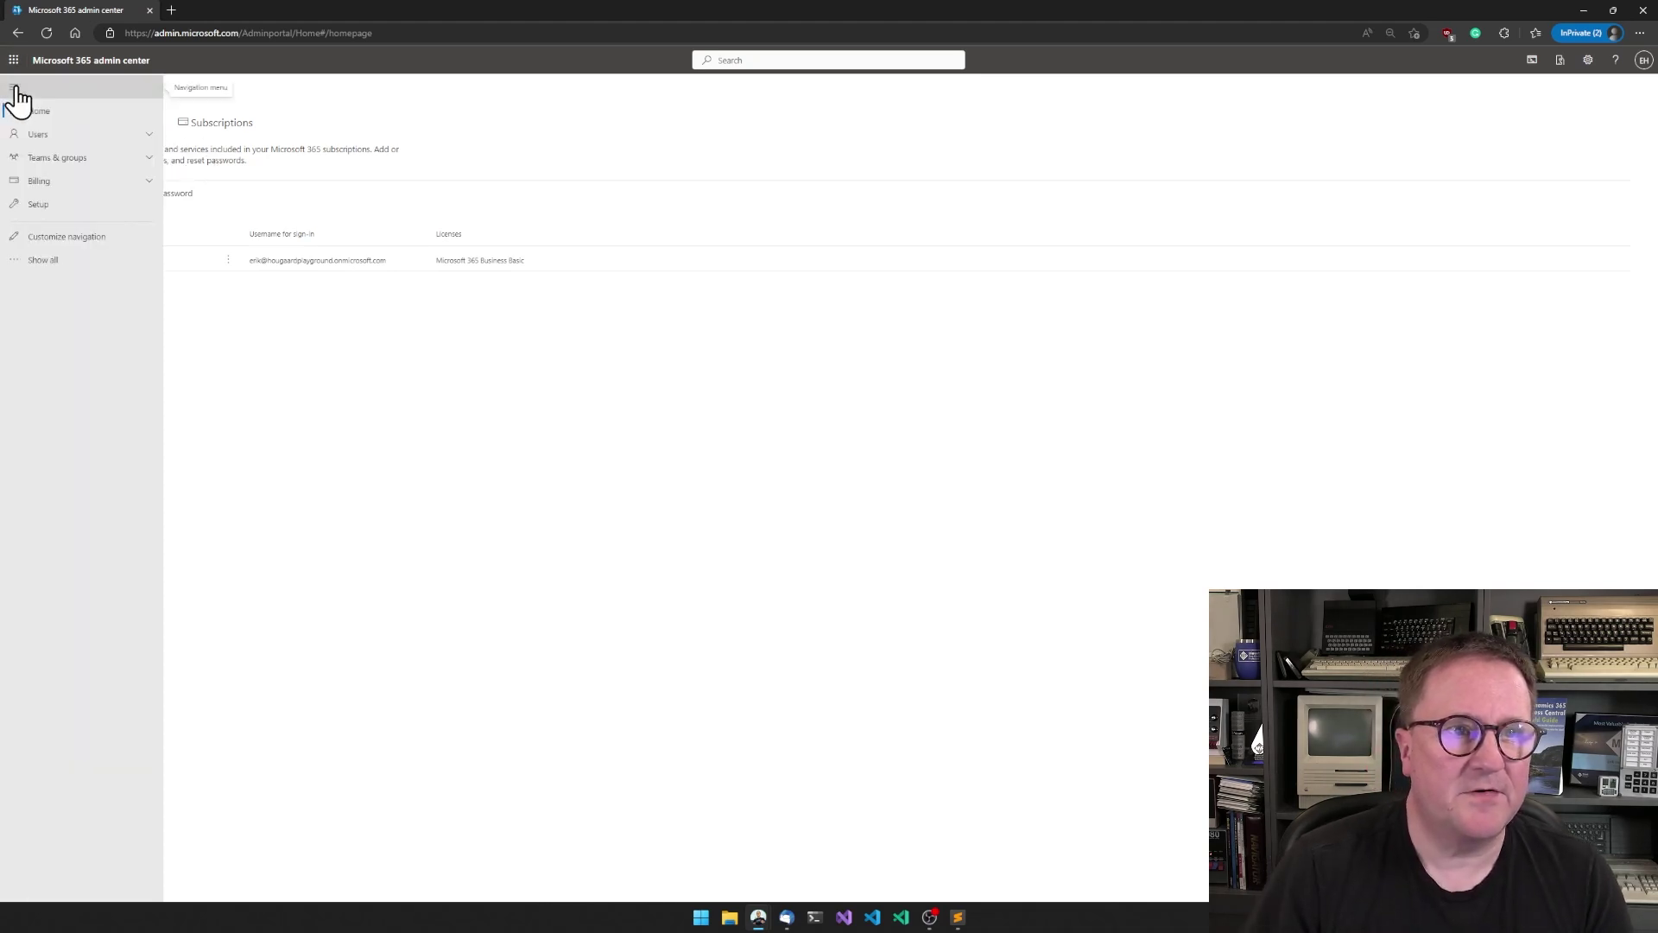
- Start the Business Central free trial on trials.dynamics.com using the existing trial account
{"action": "left_click", "coordinate": [172, 9]}
{"action": "type", "text": "trials."}
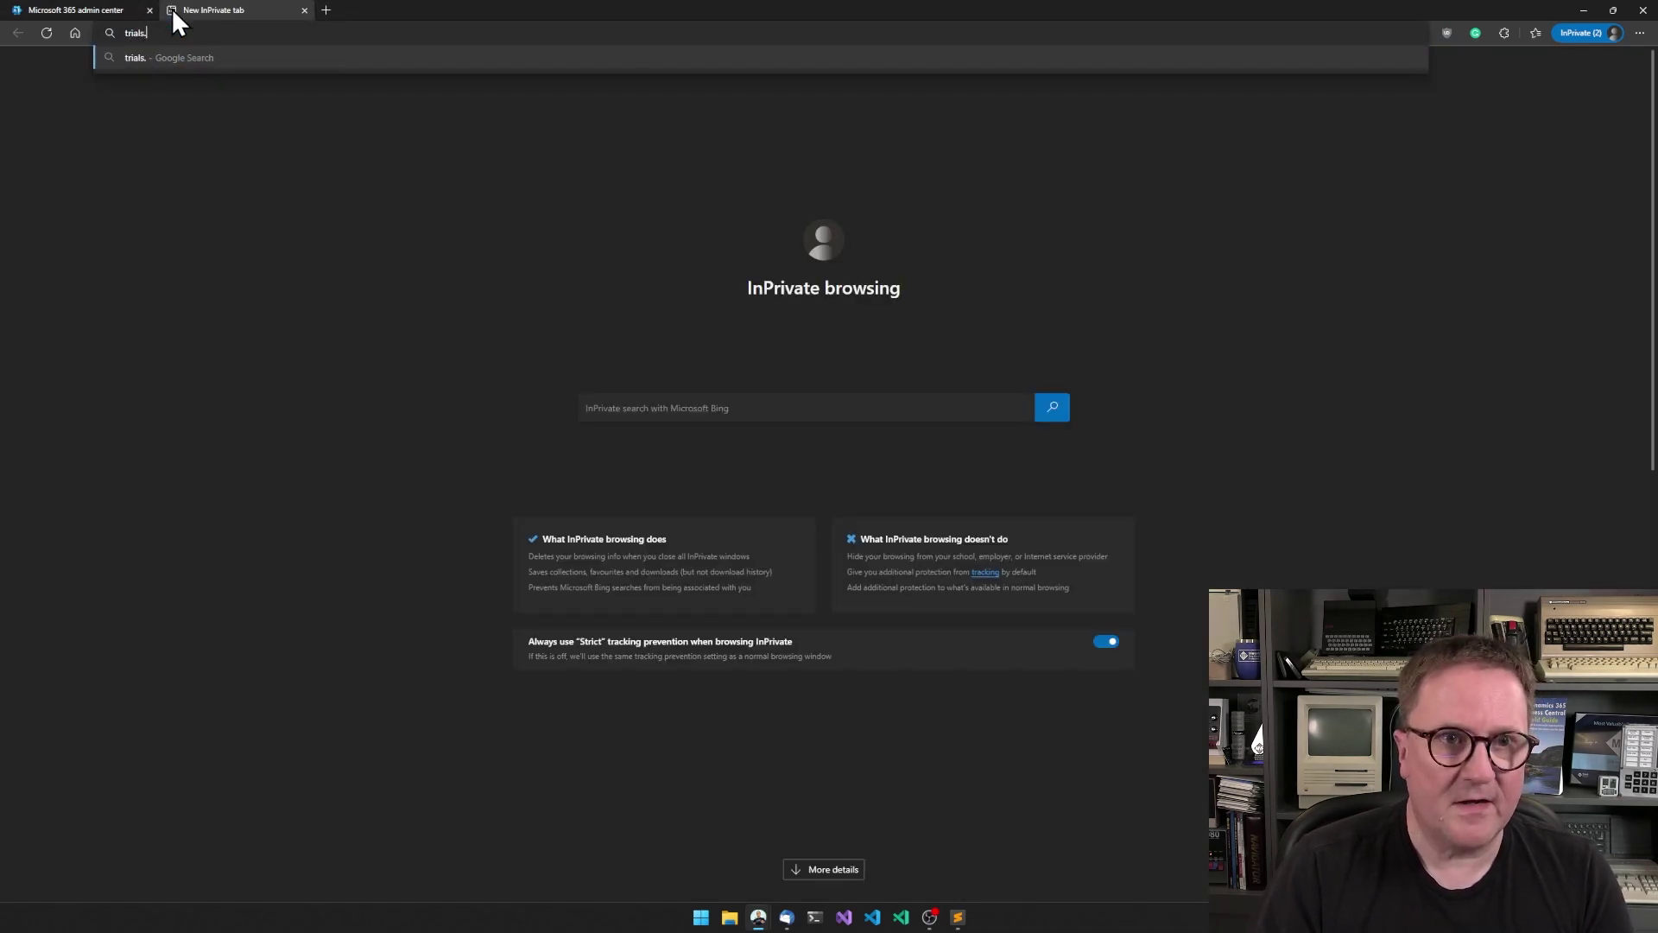
{"action": "type", "text": "dynamics"}
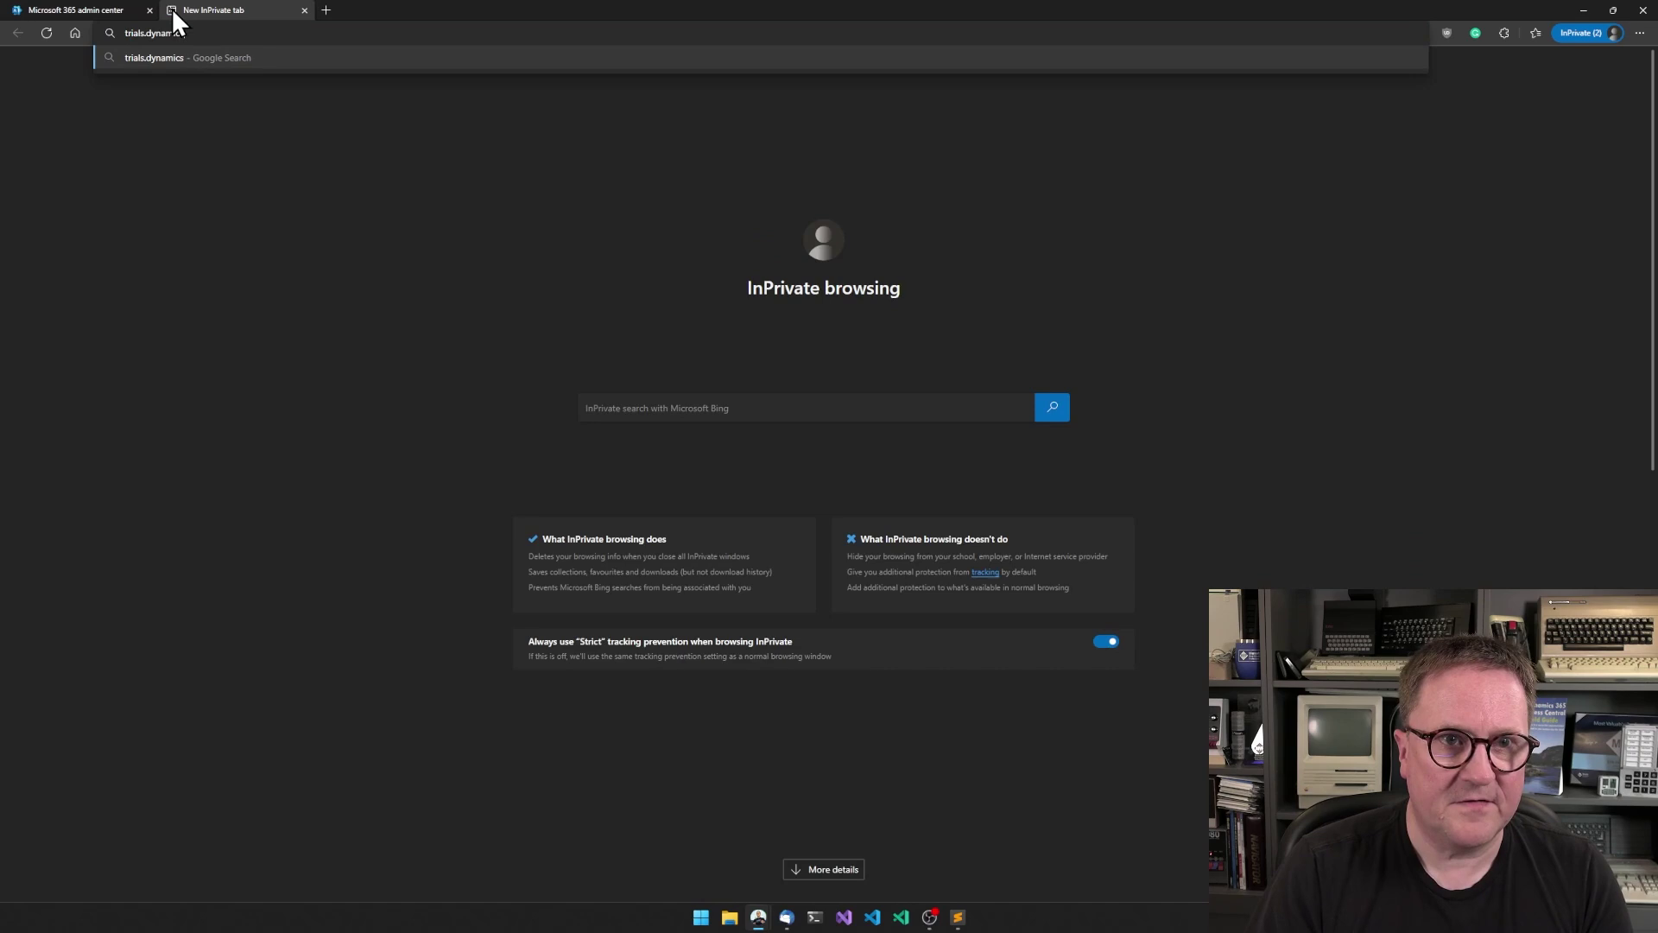
{"action": "type", "text": ".com"}
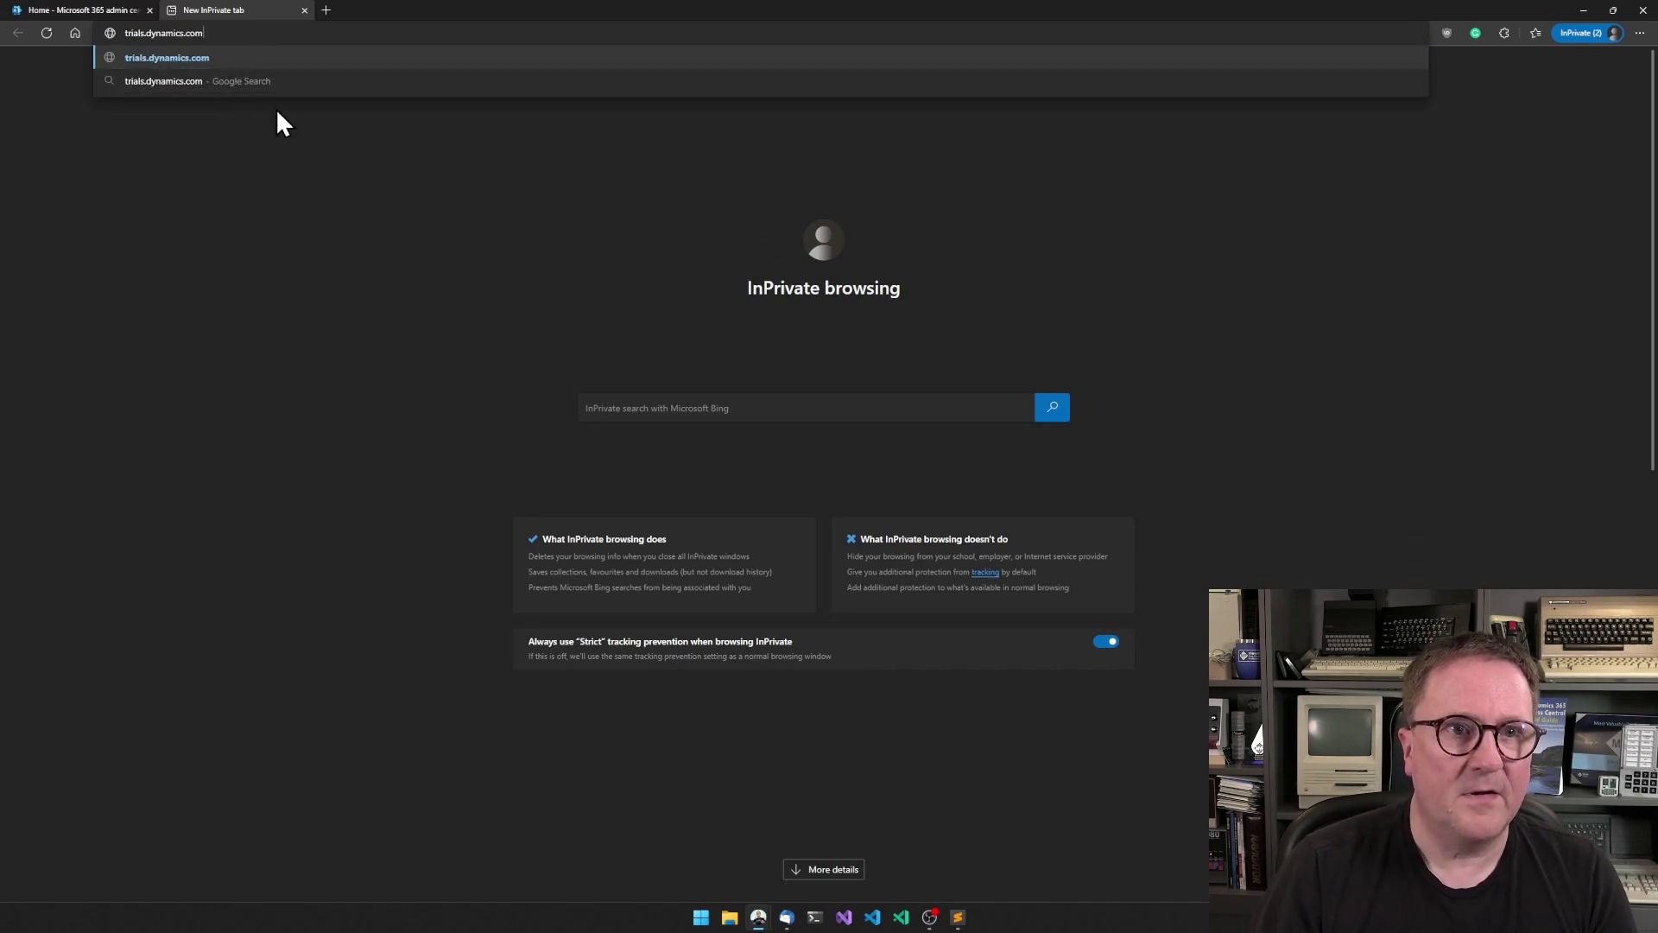
{"action": "key", "text": "Return"}
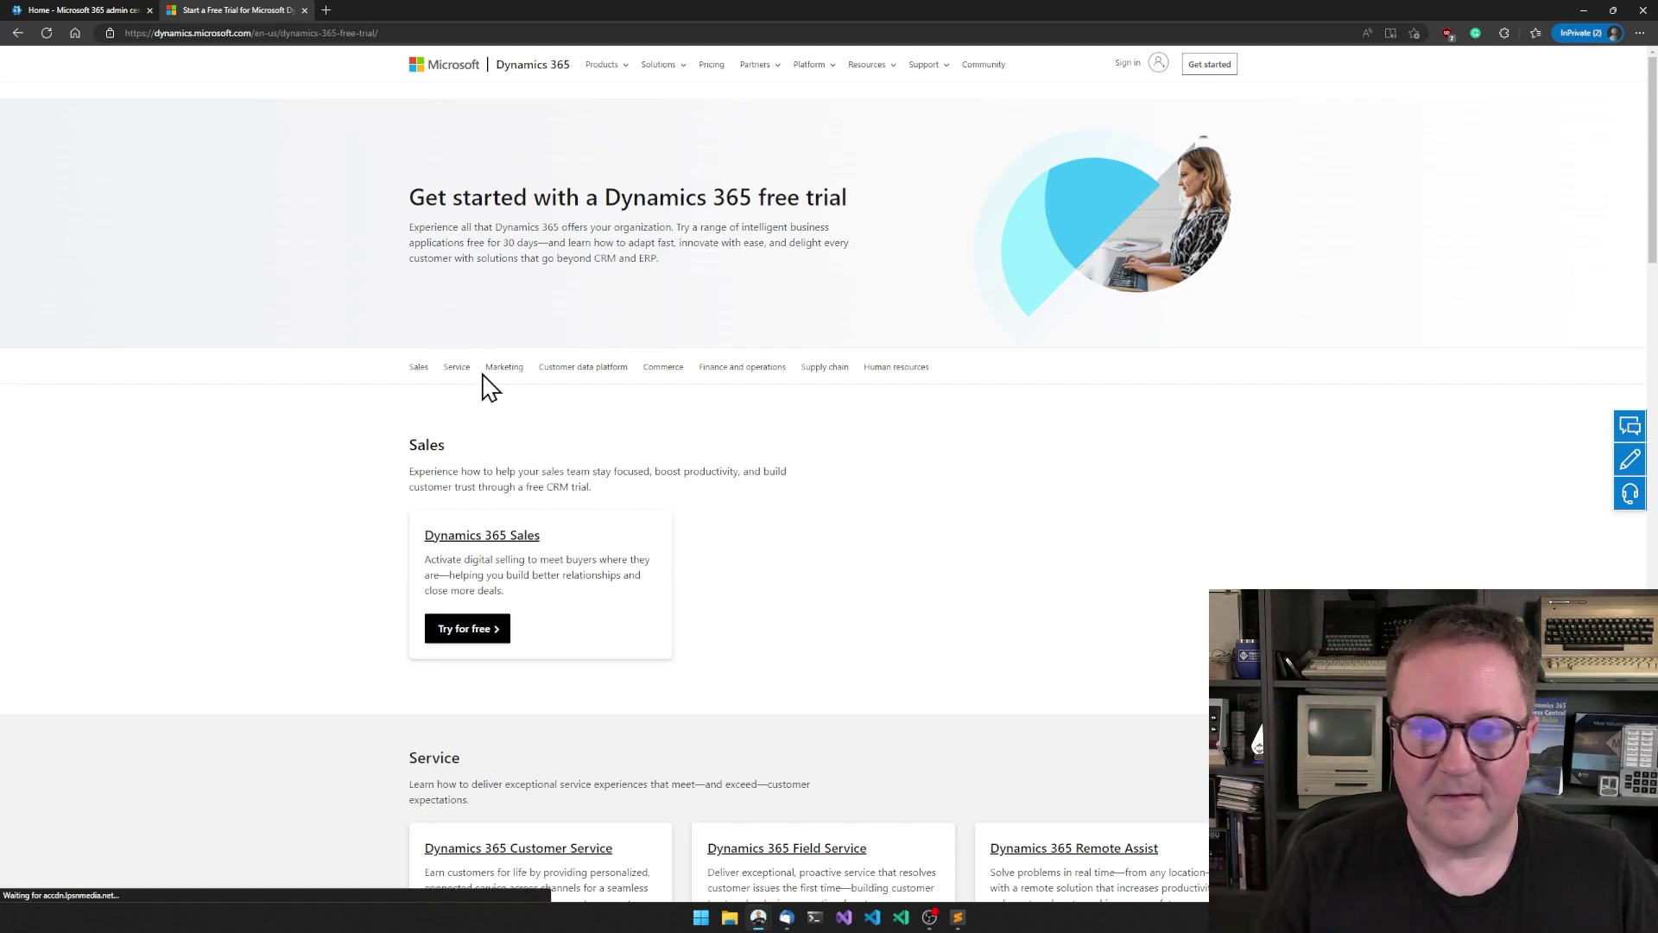
{"action": "scroll", "coordinate": [741, 596], "scroll_direction": "down", "scroll_amount": 4}
{"action": "scroll", "coordinate": [741, 596], "scroll_direction": "down", "scroll_amount": 8}
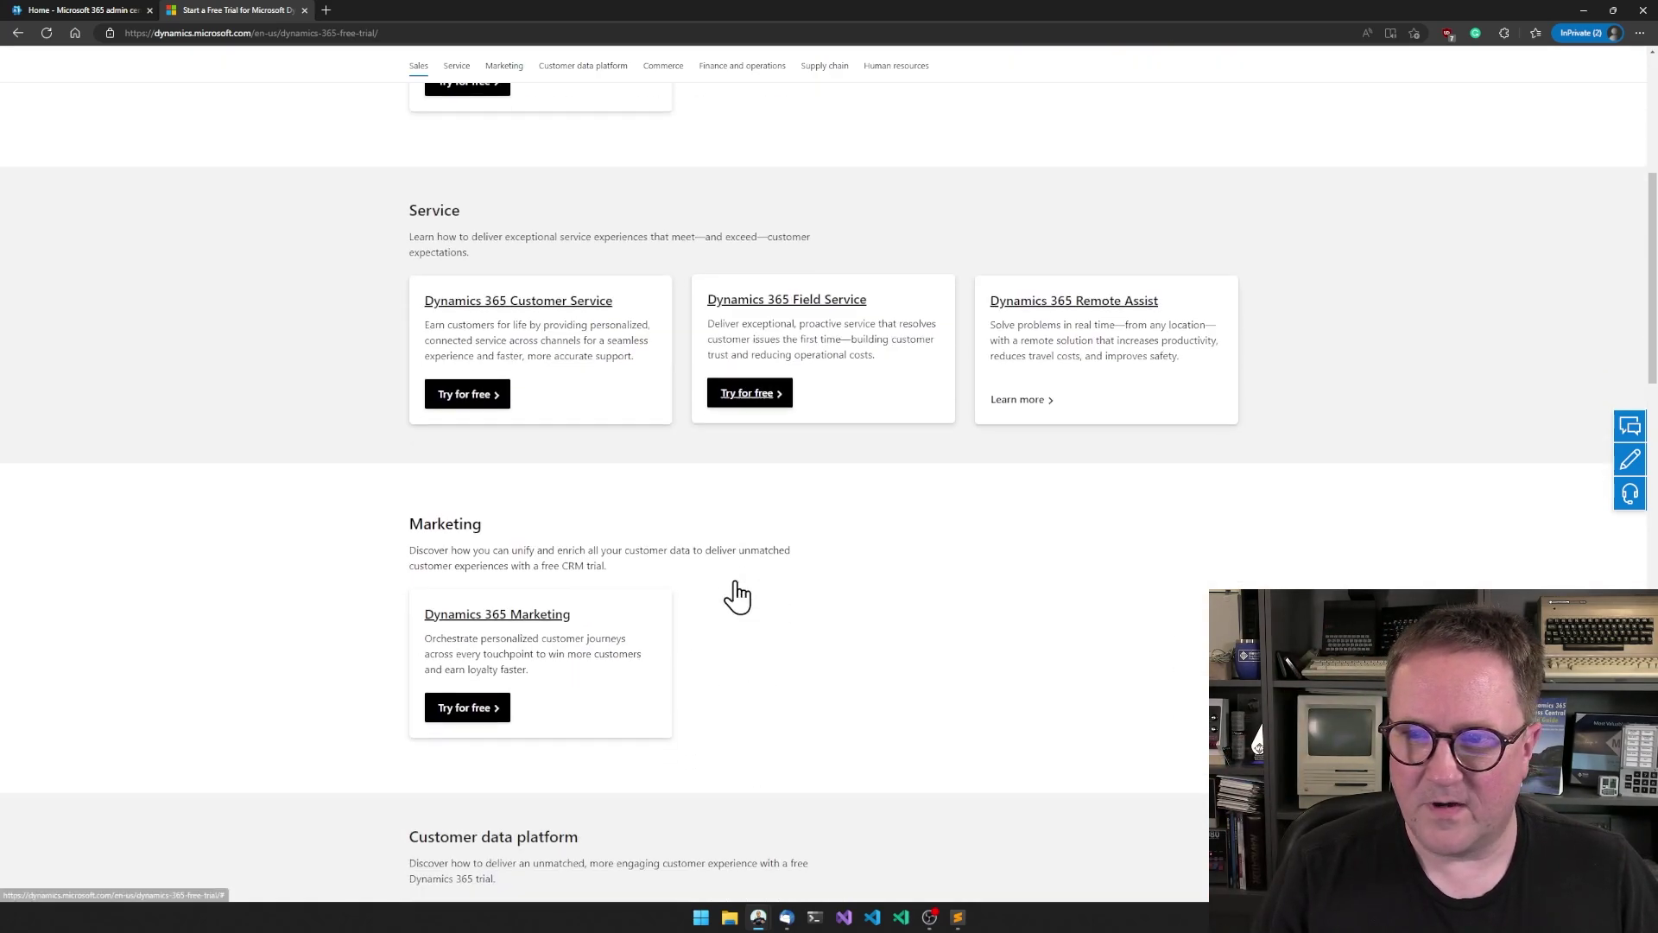
{"action": "scroll", "coordinate": [741, 597], "scroll_direction": "down", "scroll_amount": 6}
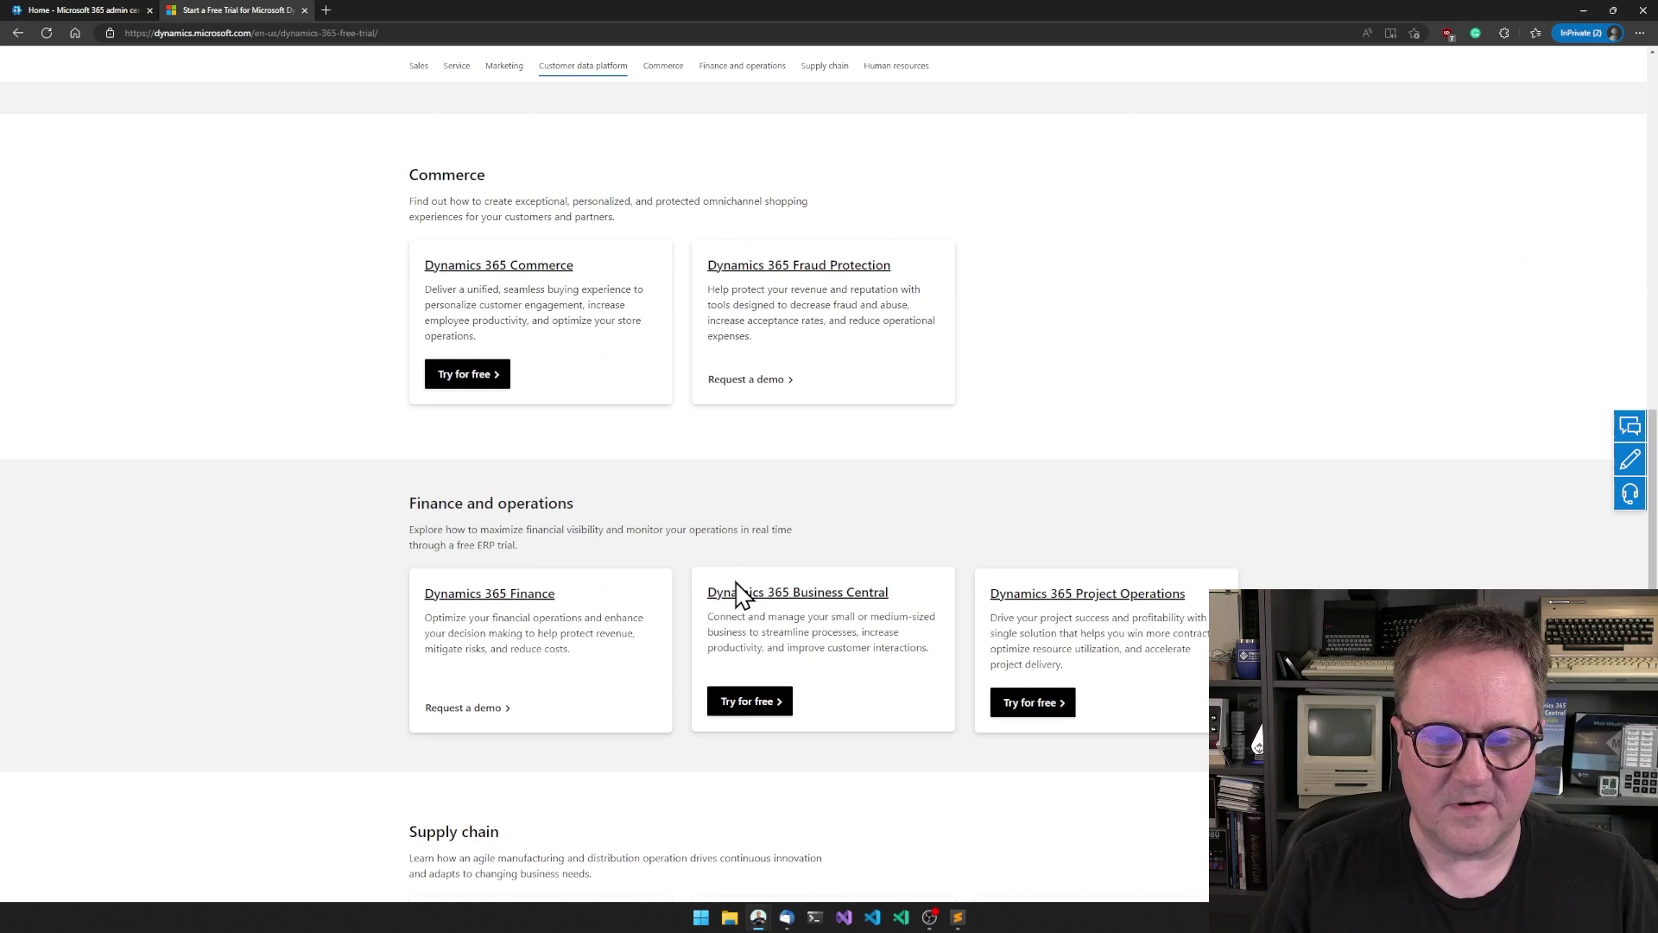
{"action": "left_click", "coordinate": [764, 458]}
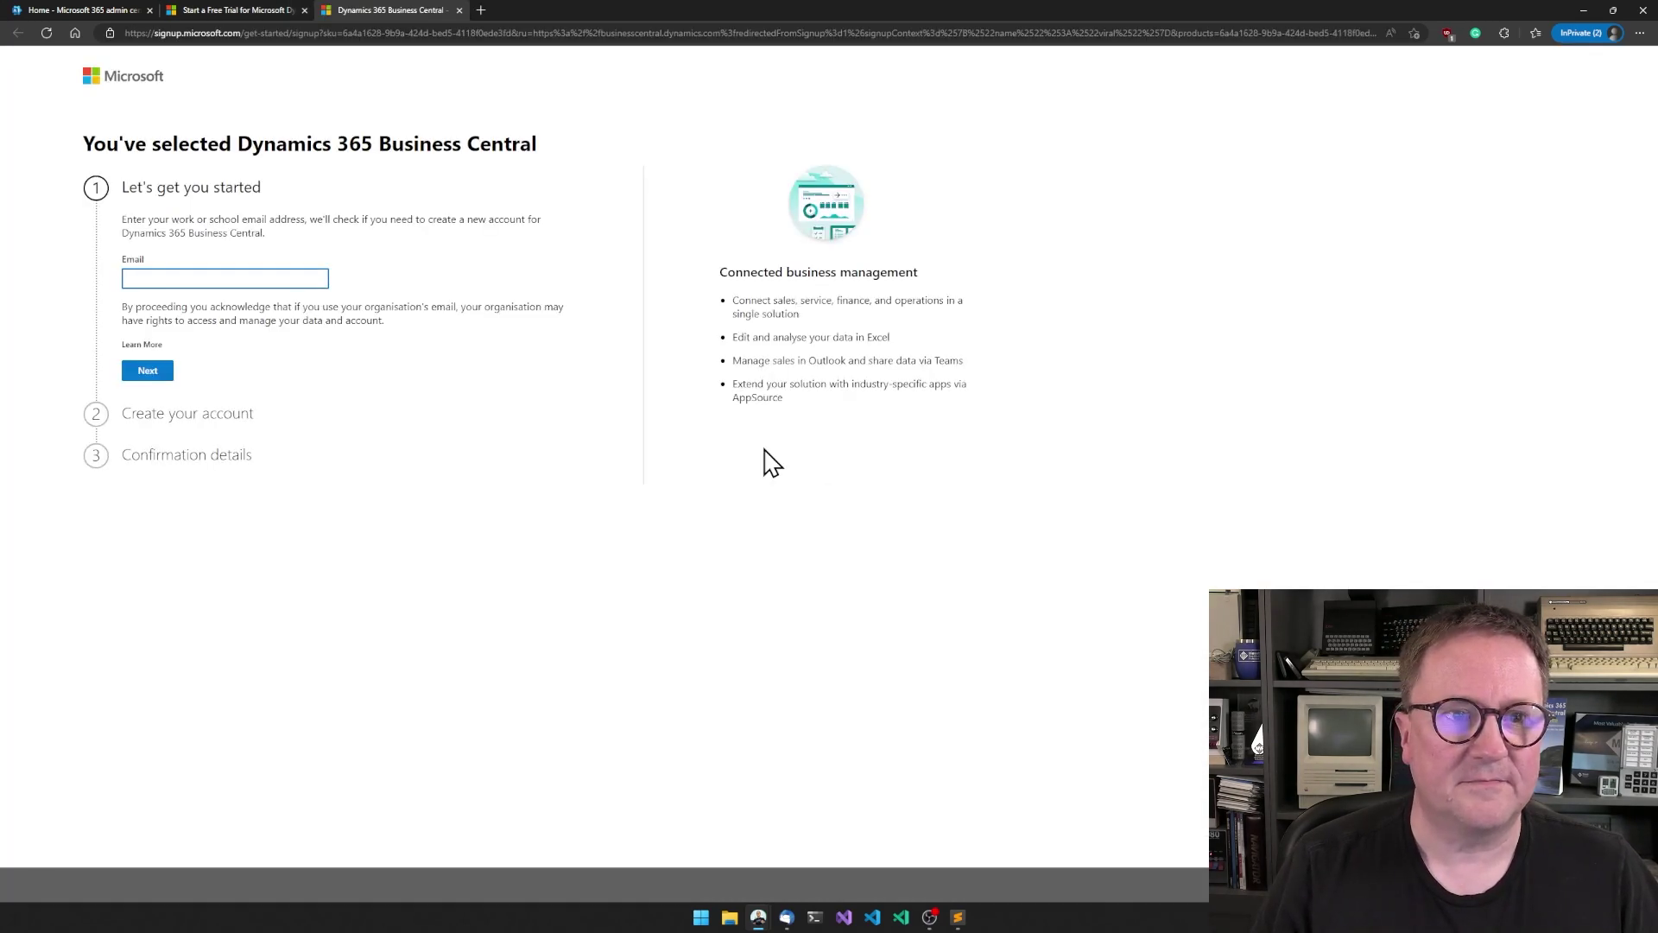
{"action": "key", "text": "ctrl+v"}
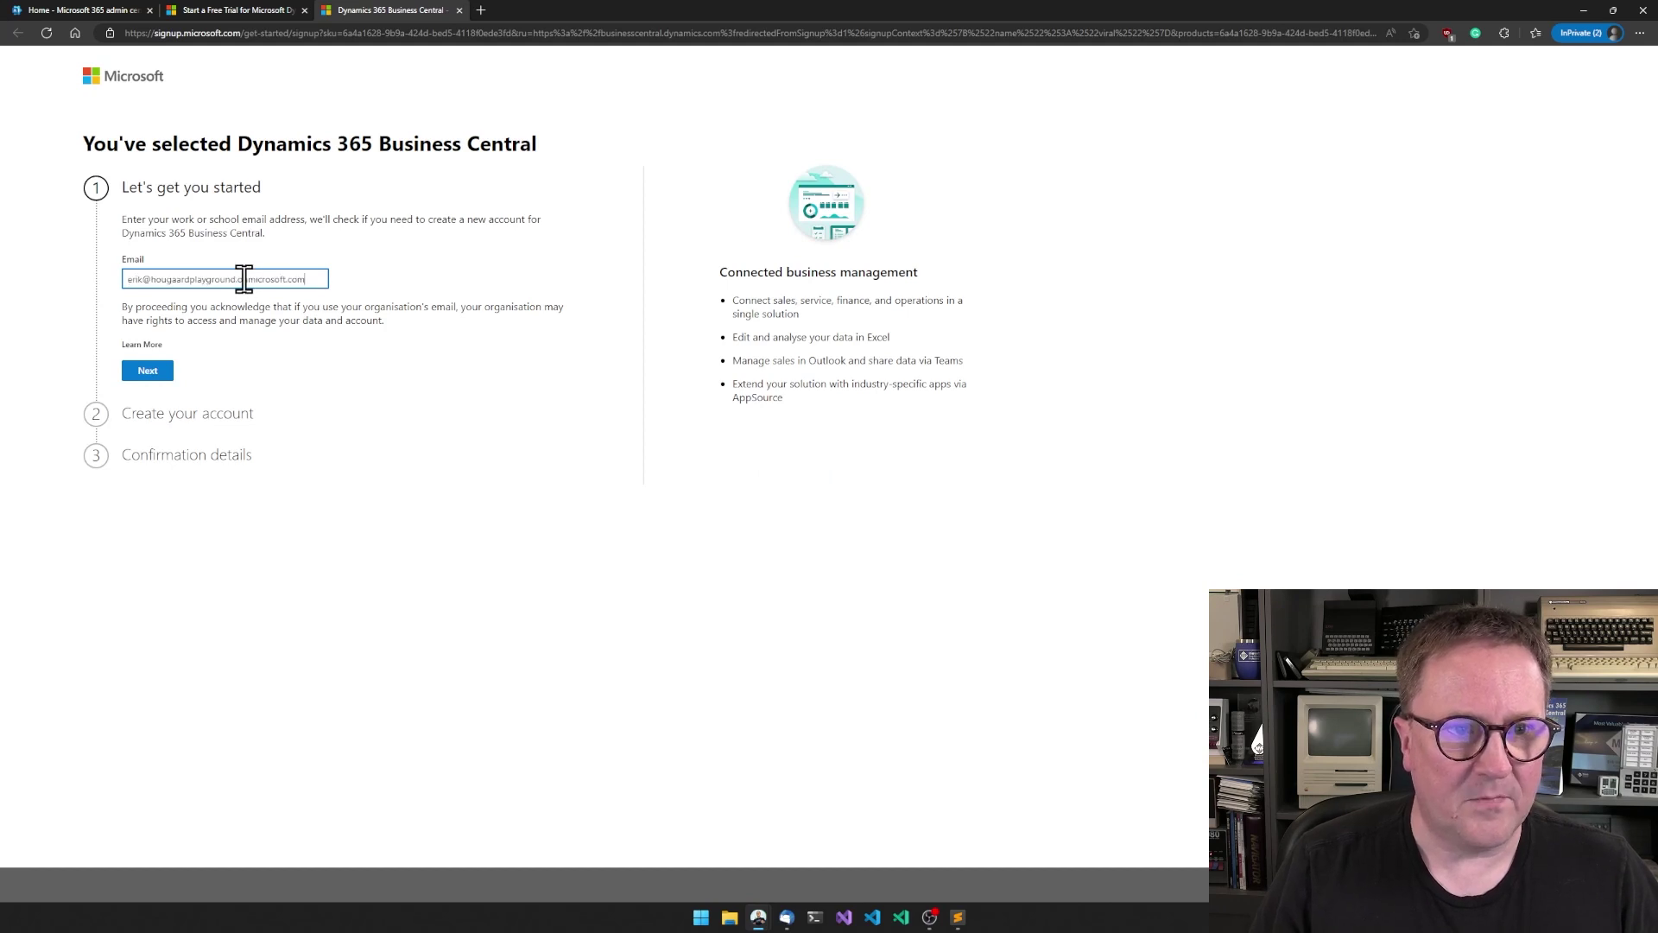
{"action": "left_click", "coordinate": [144, 377]}
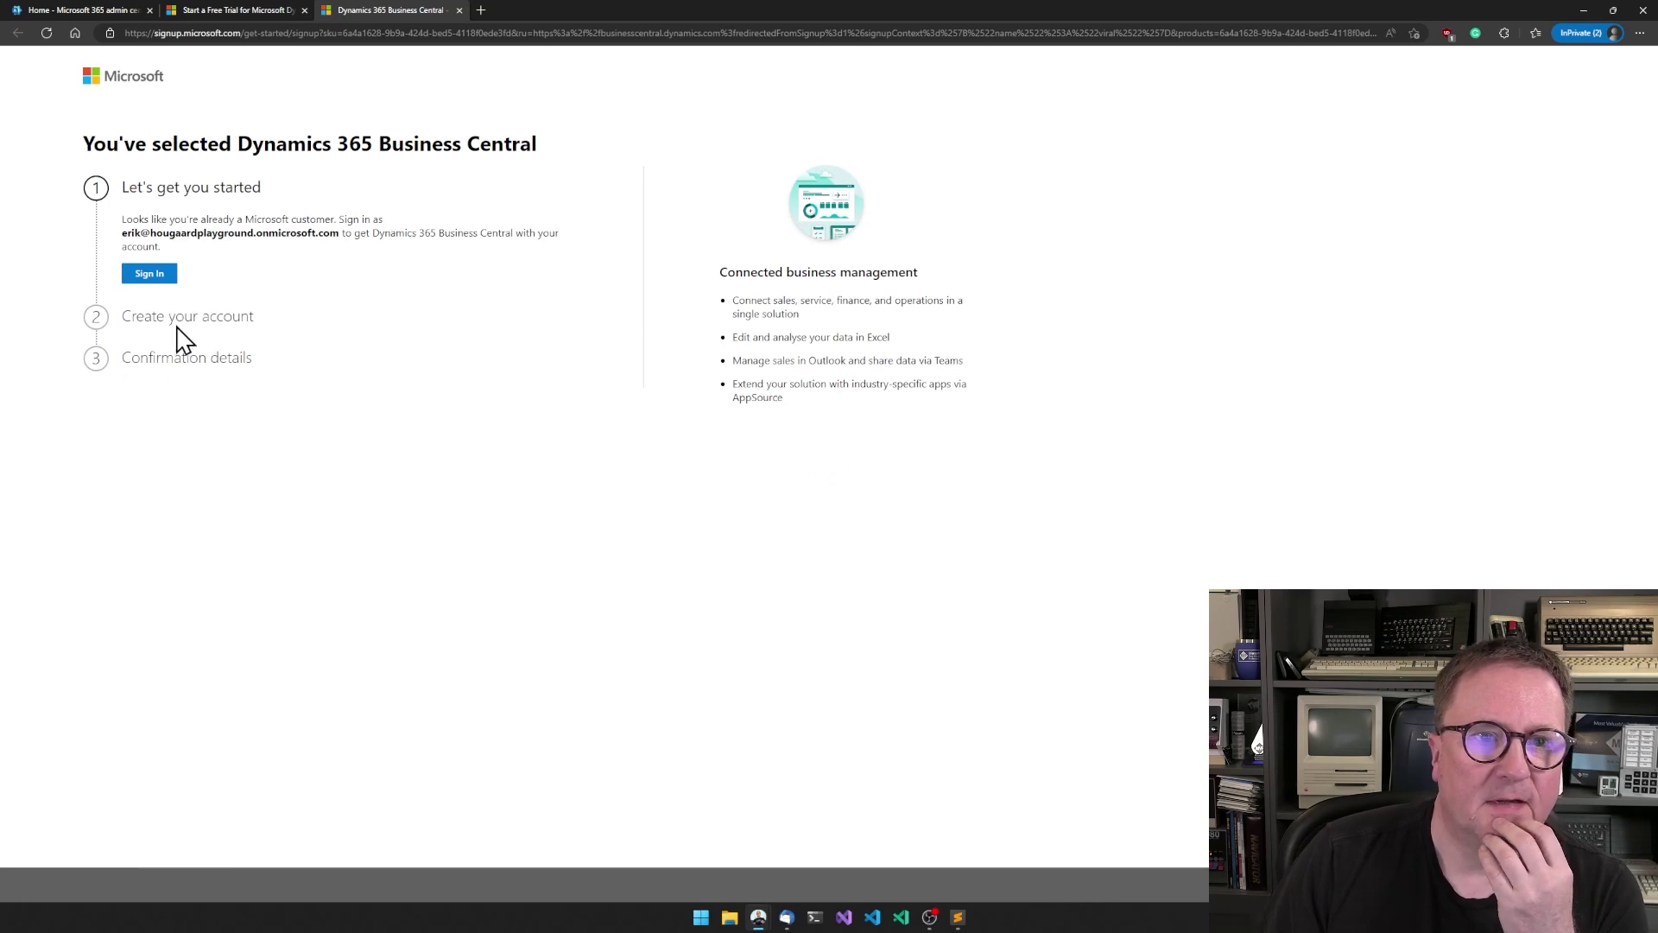
{"action": "left_click", "coordinate": [151, 275]}
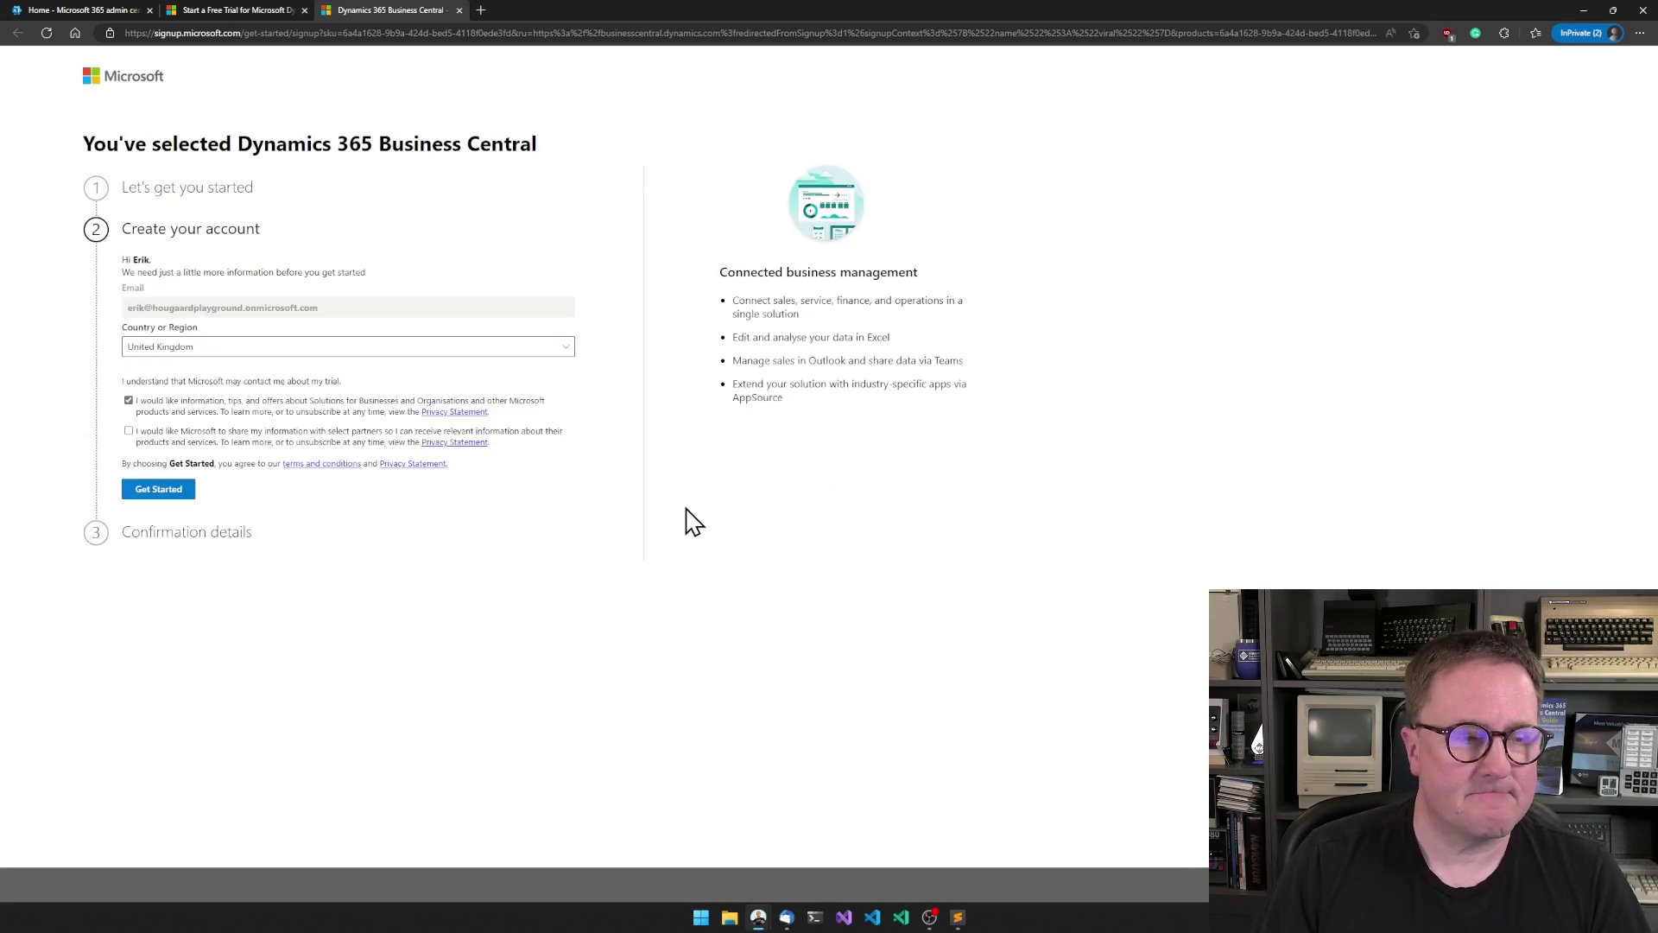
- Set the country to Canada, submit, skip inviting co-workers, and launch Business Central
{"action": "left_click", "coordinate": [263, 353]}
{"action": "left_click", "coordinate": [228, 439]}
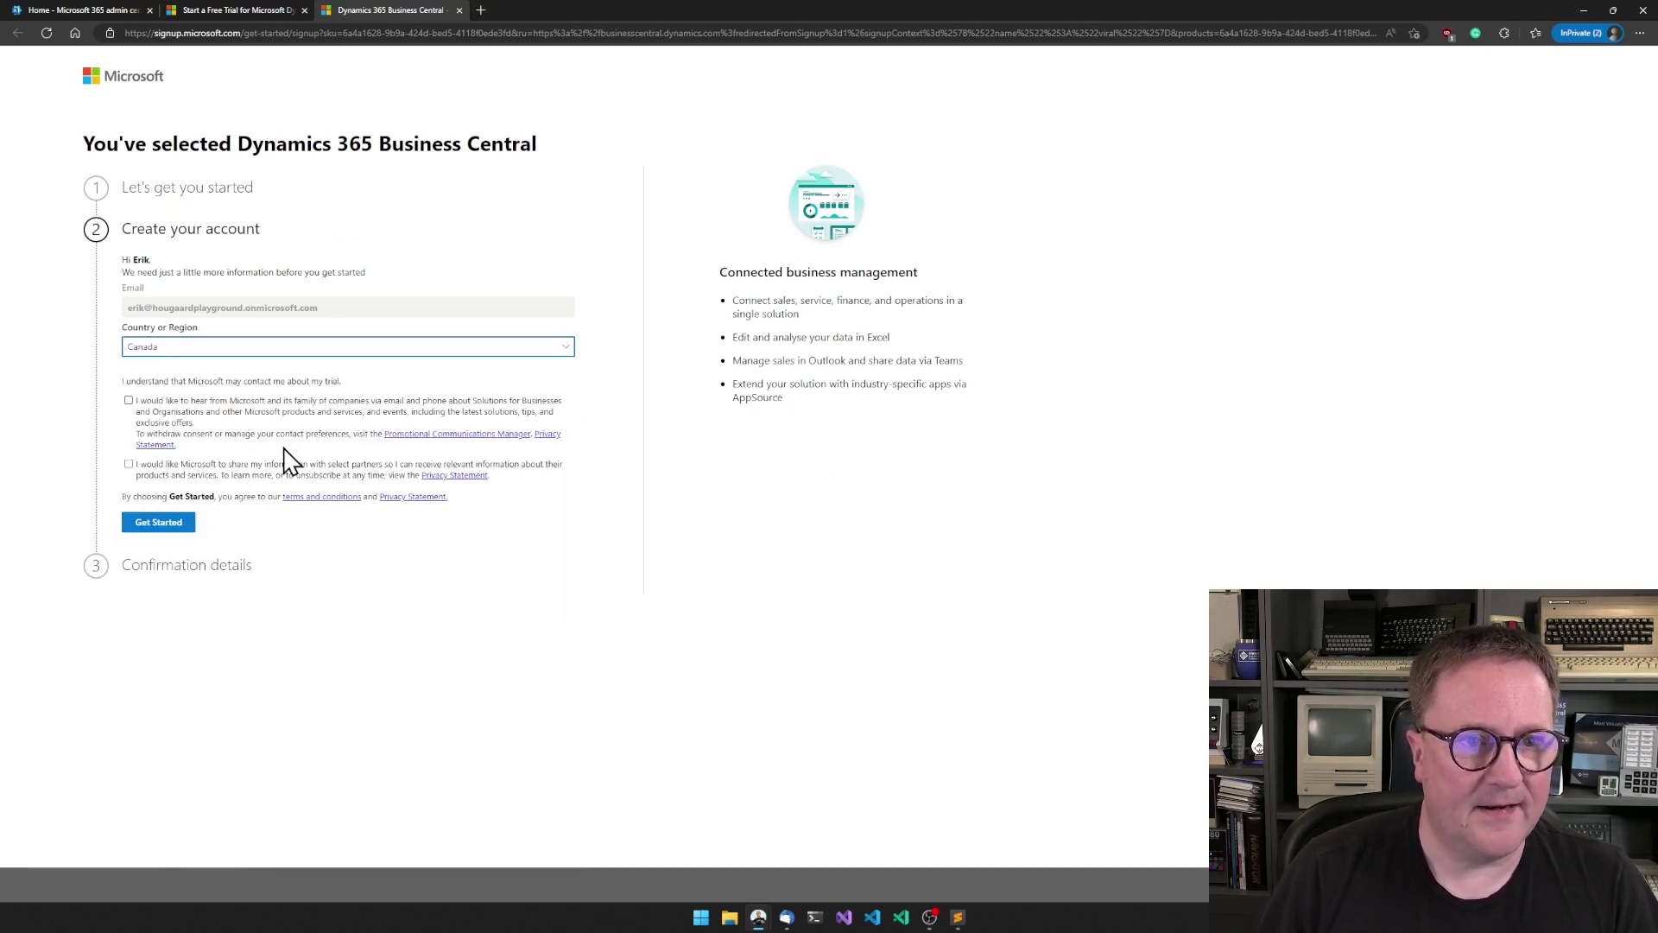
{"action": "left_click", "coordinate": [158, 523]}
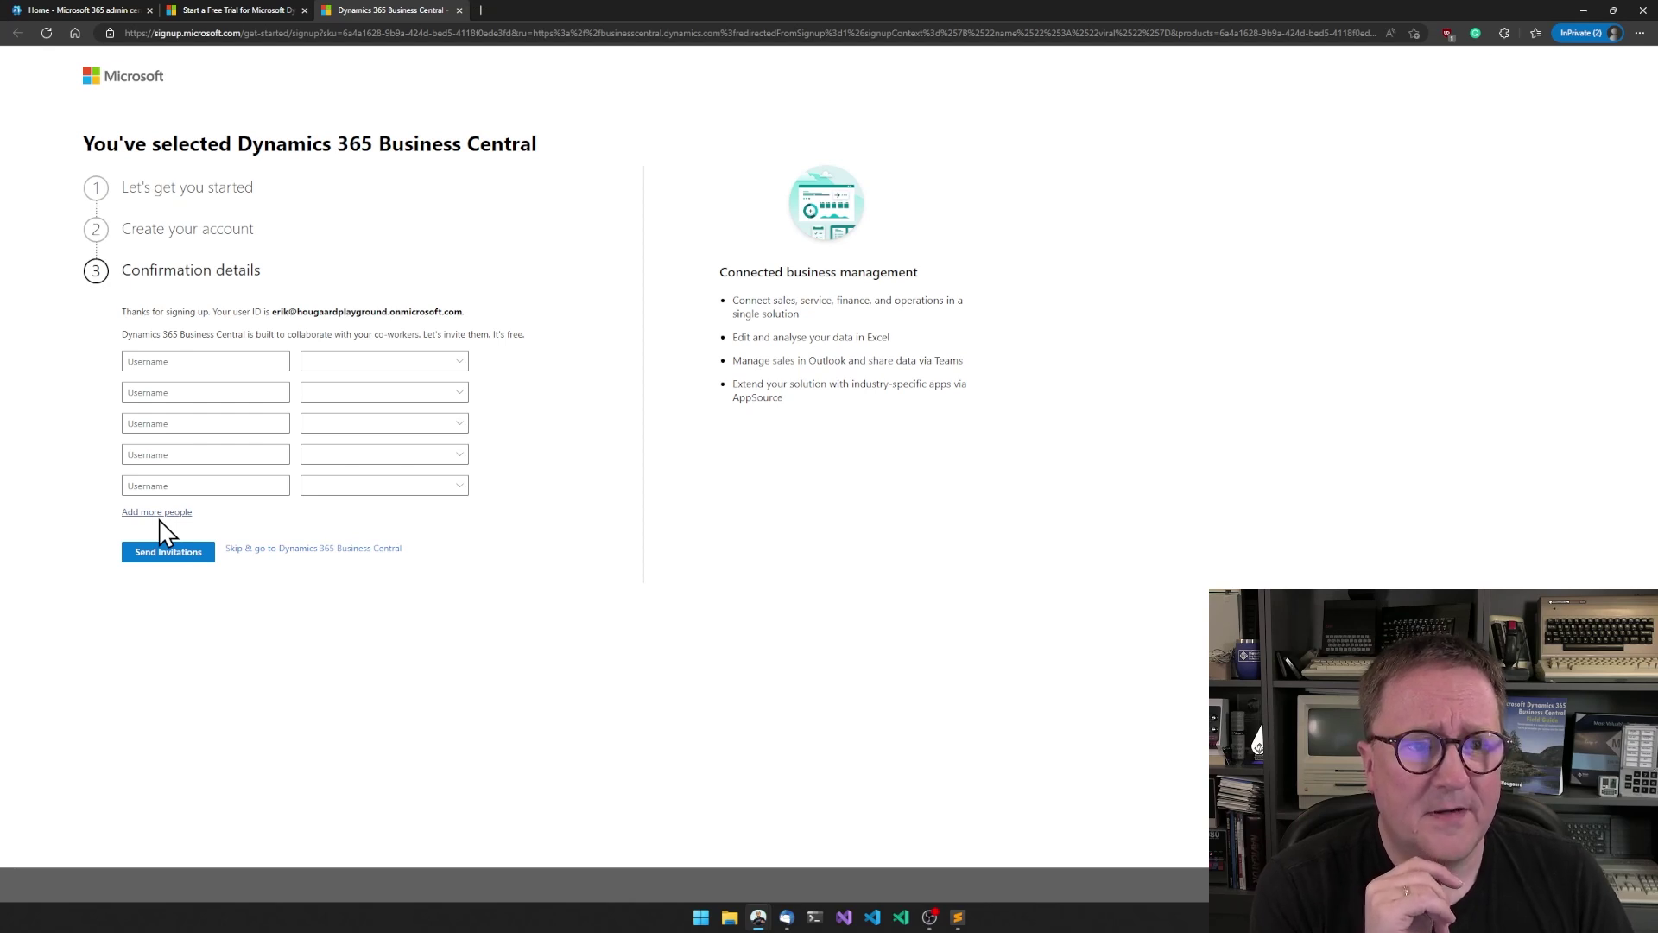
{"action": "left_click", "coordinate": [316, 544]}
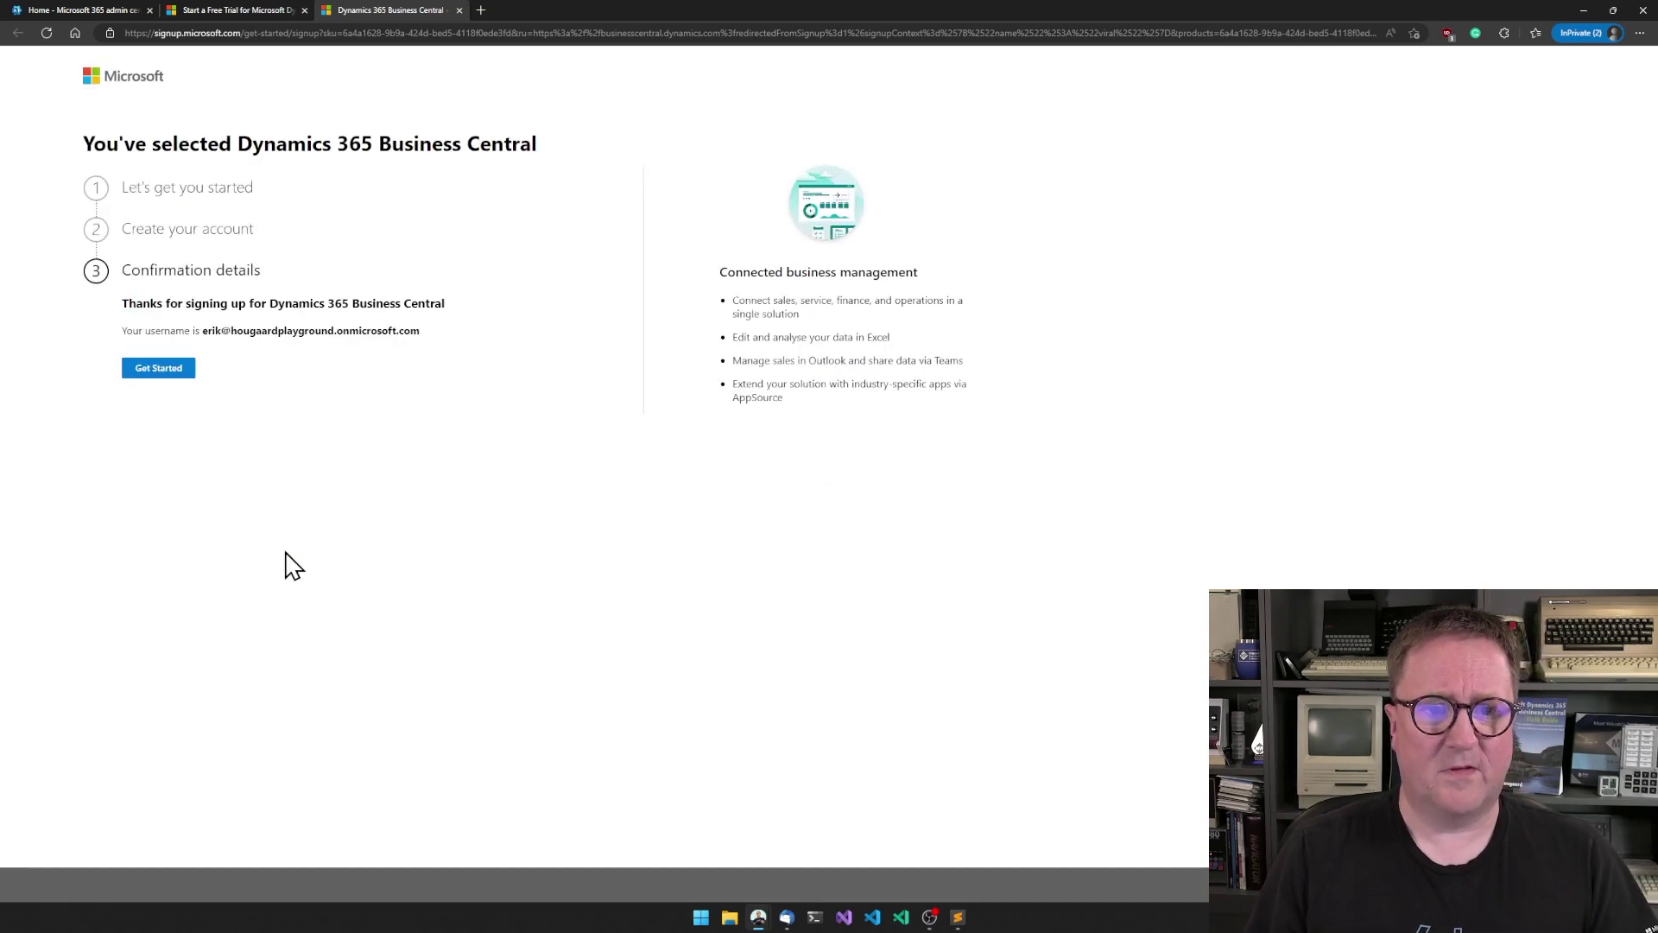
{"action": "left_click", "coordinate": [159, 370]}
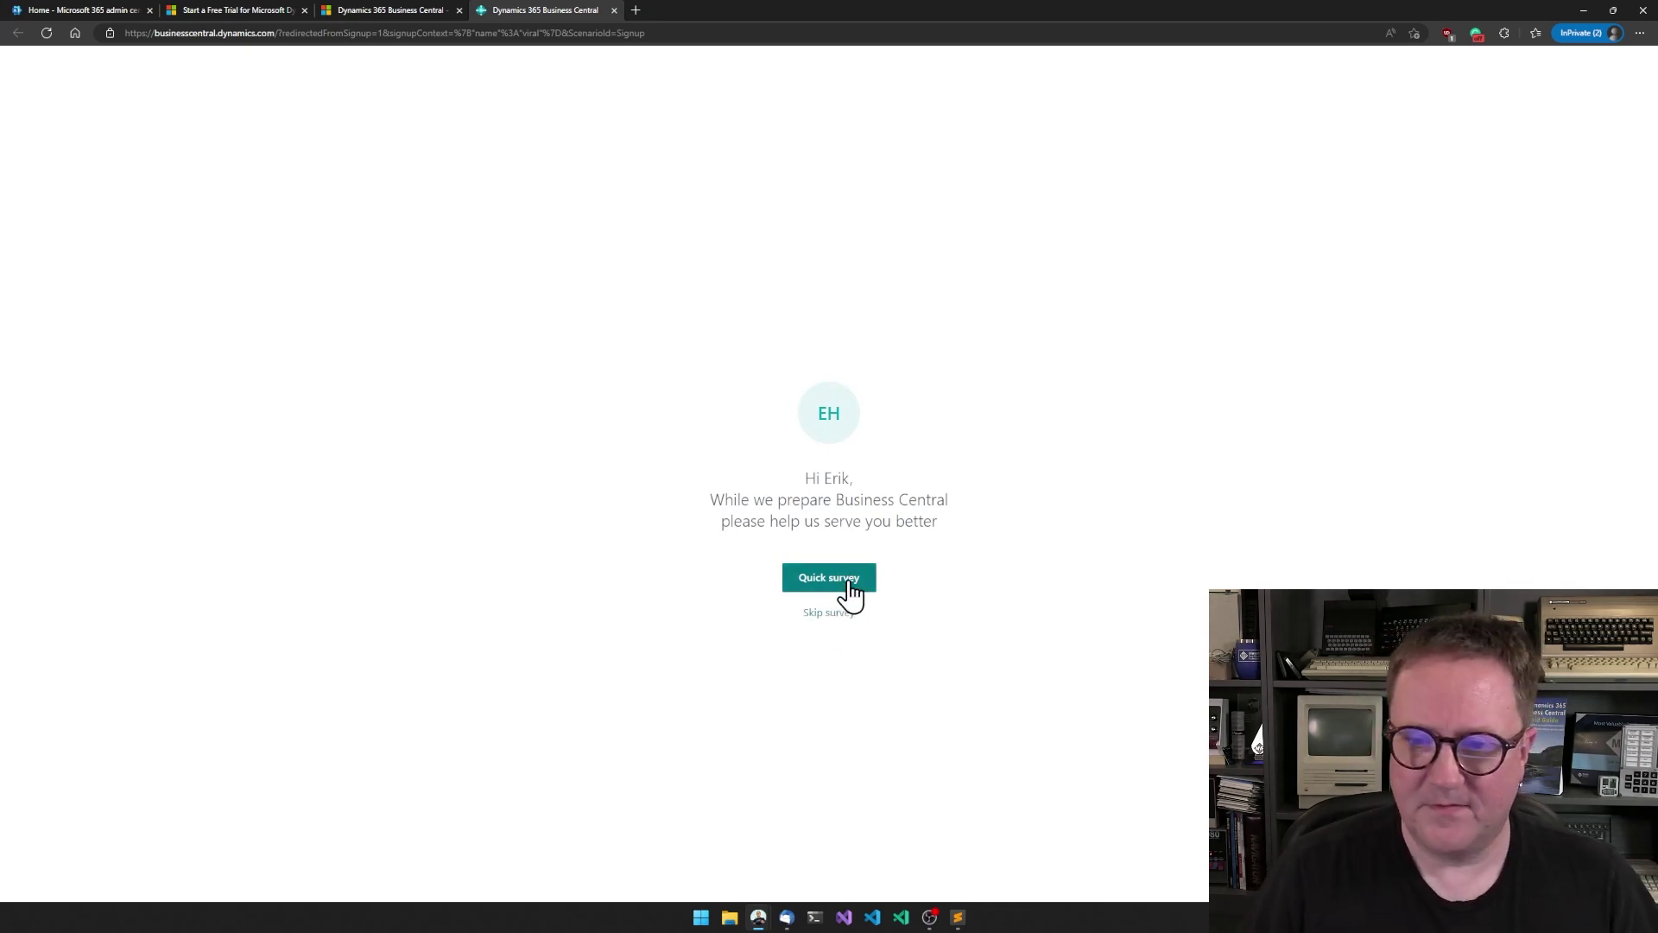
- Skip the welcome survey so the CRONUS Canada, Inc. role centre loads
{"action": "left_click", "coordinate": [829, 613]}
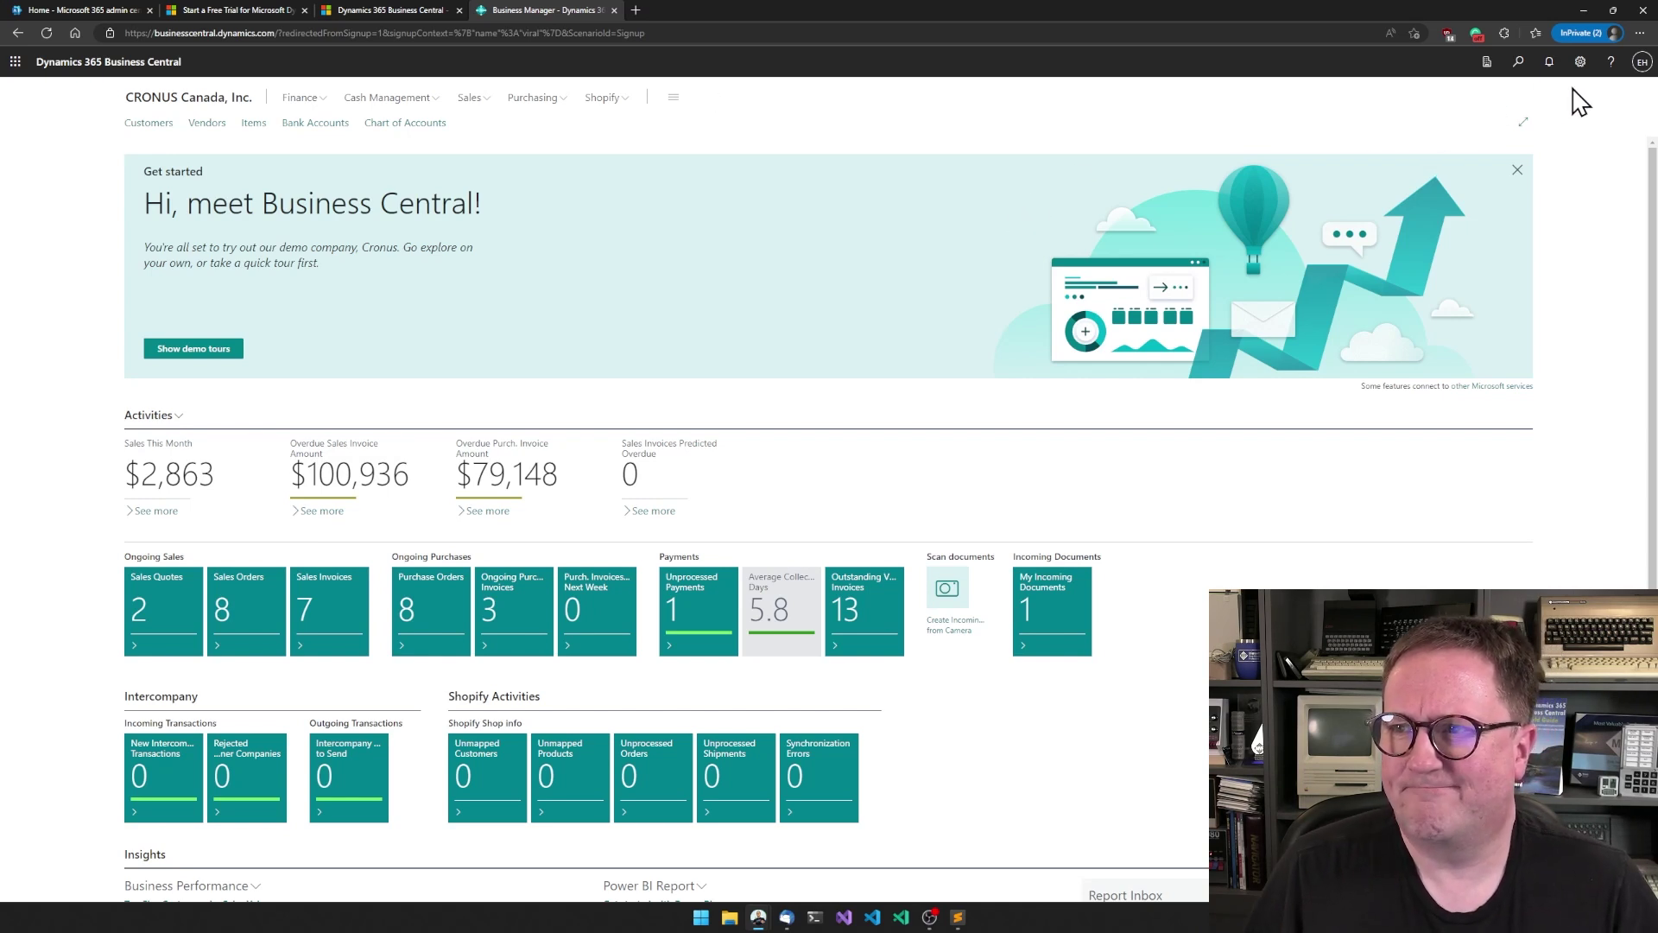
- Open the Business Central admin center from the settings gear and zoom the page to 150%
{"action": "left_click", "coordinate": [1580, 61]}
{"action": "left_click", "coordinate": [1489, 225]}
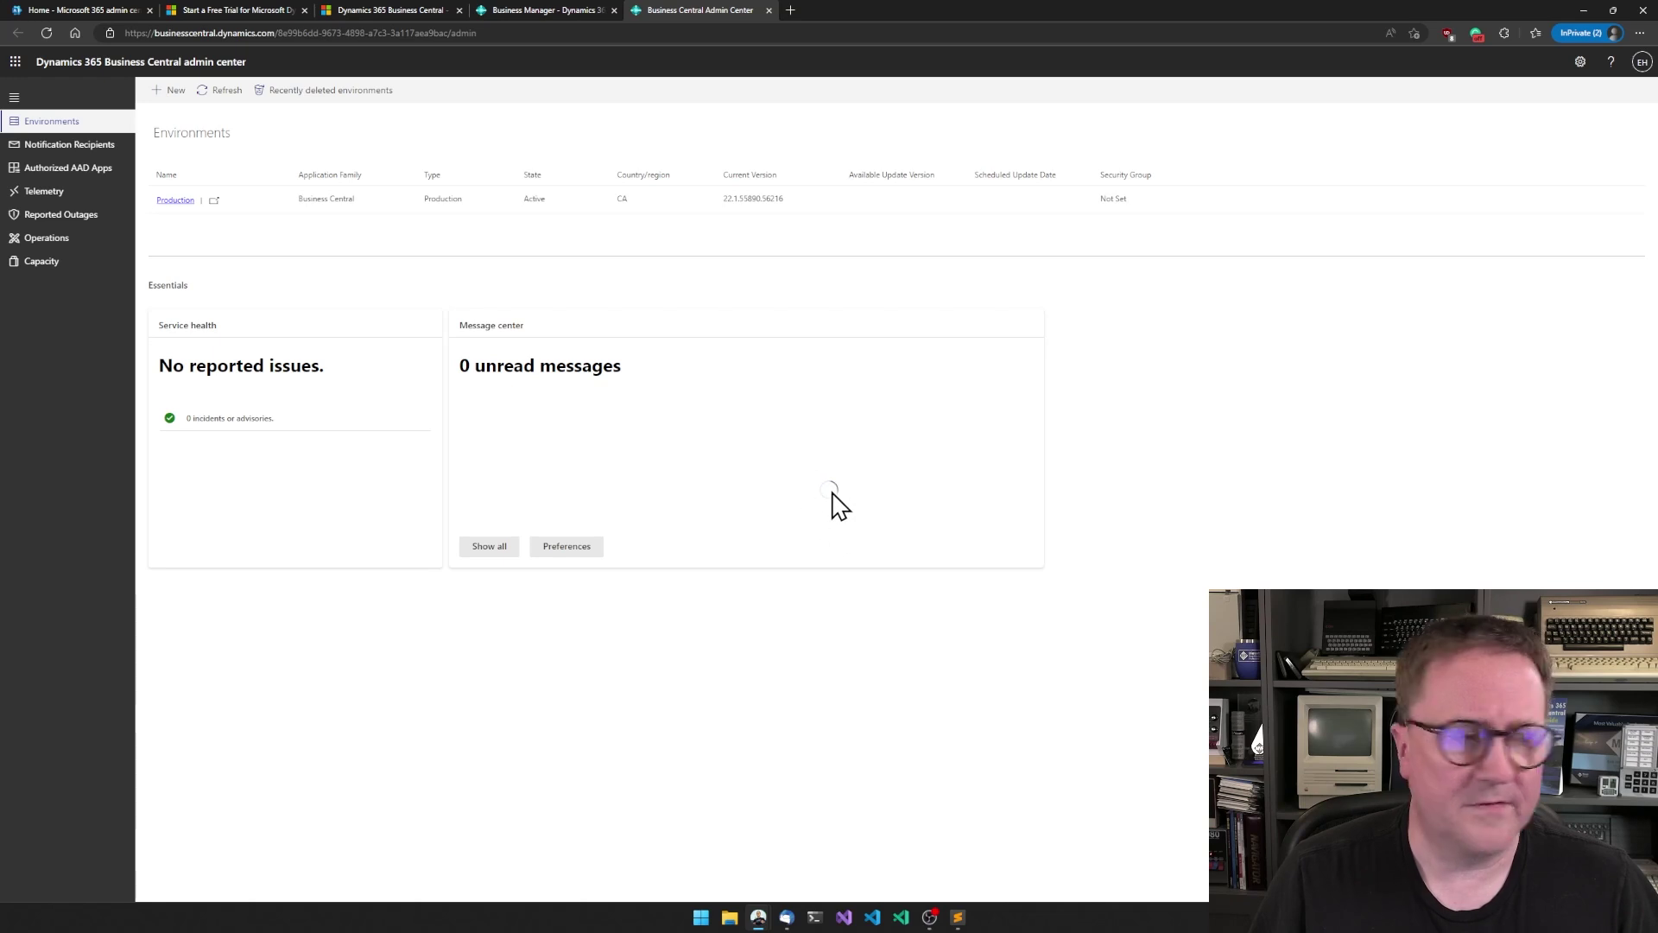
{"action": "key", "text": "ctrl+plus"}
{"action": "key", "text": "ctrl+plus"}
{"action": "key", "text": "ctrl+plus"}
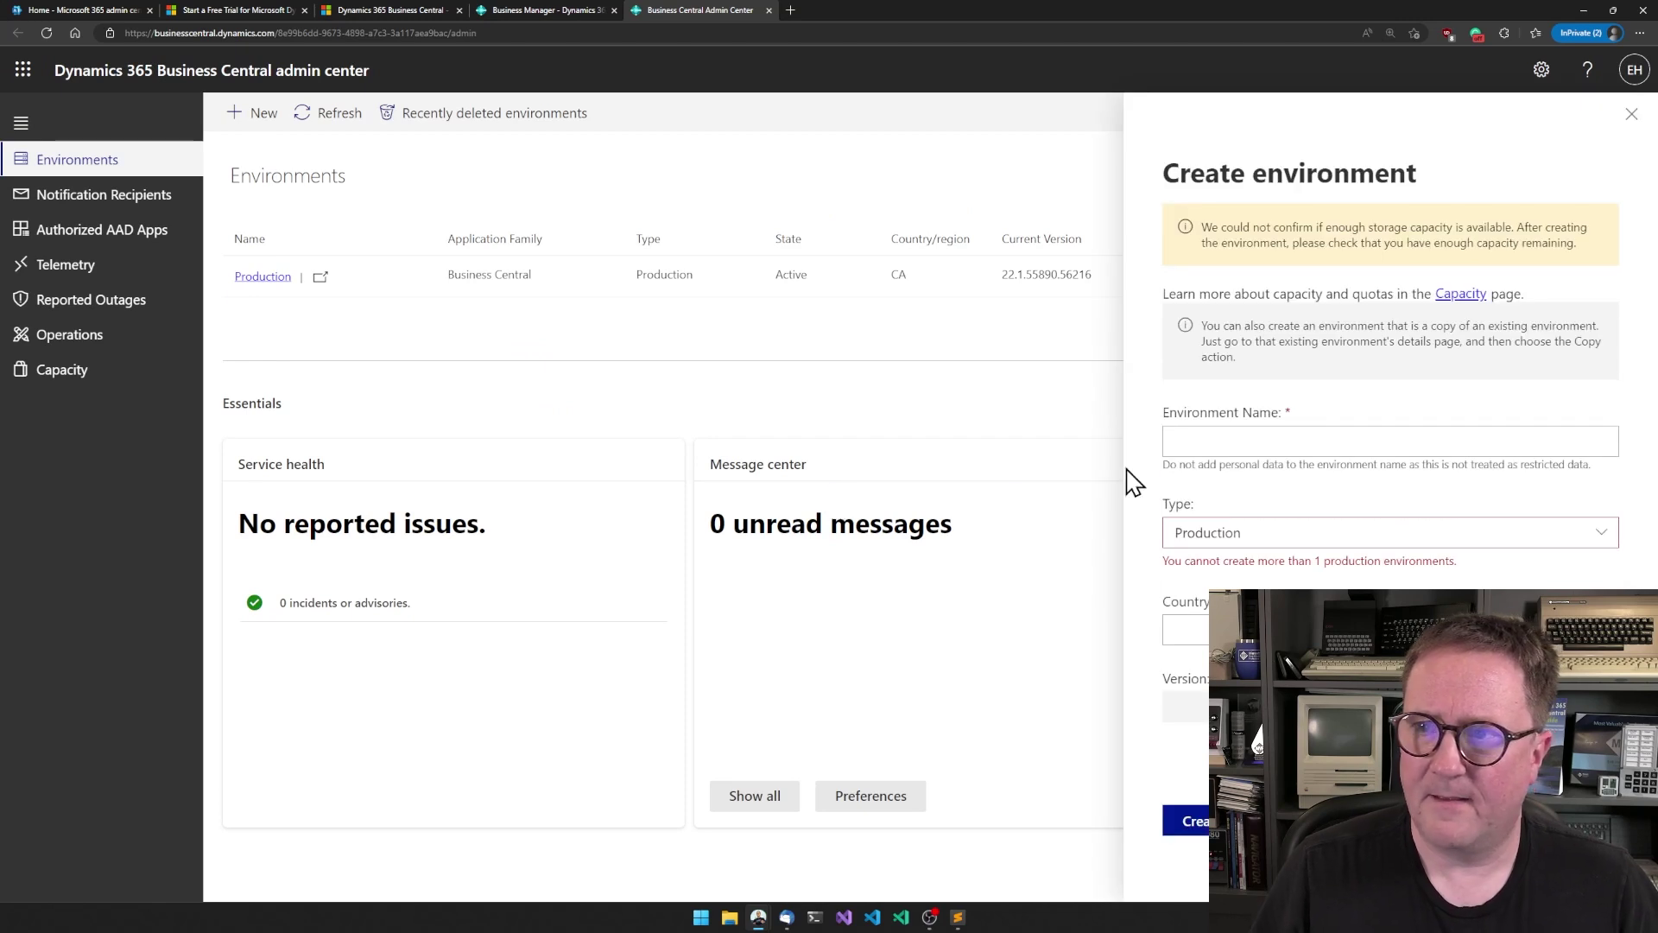
- Create a Sandbox-type environment named 'sandbox' with country CA
{"action": "left_click", "coordinate": [1252, 452]}
{"action": "type", "text": "sandbox"}
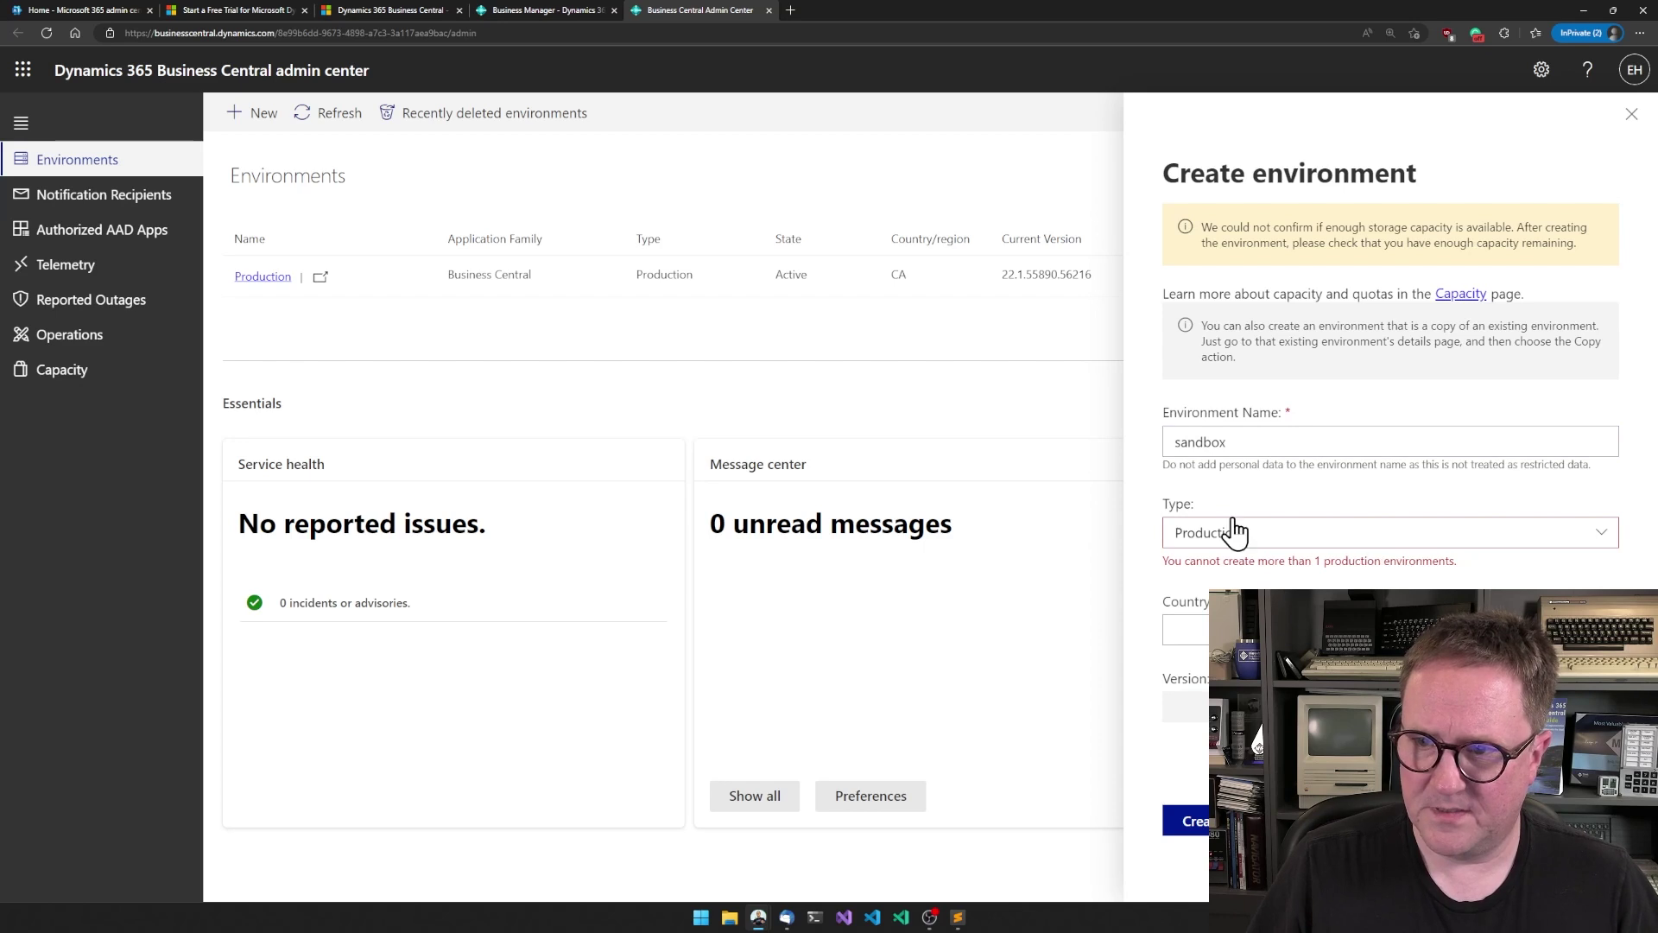
{"action": "left_click", "coordinate": [1227, 533]}
{"action": "left_click", "coordinate": [1199, 597]}
{"action": "left_click", "coordinate": [1192, 609]}
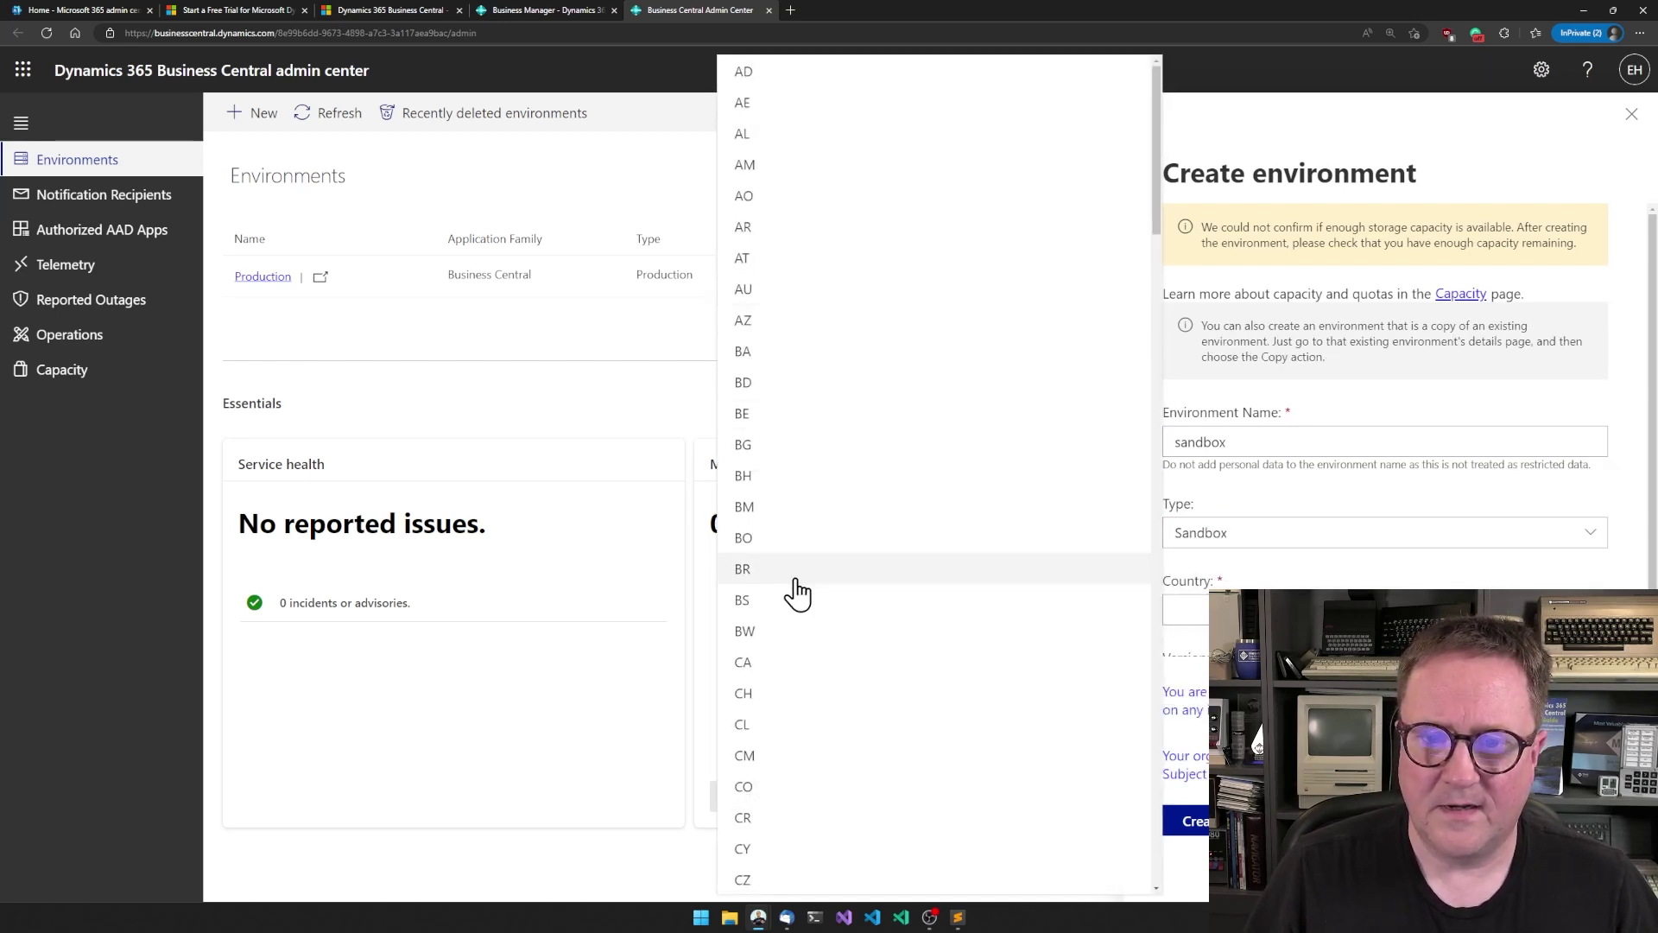
{"action": "left_click", "coordinate": [797, 672]}
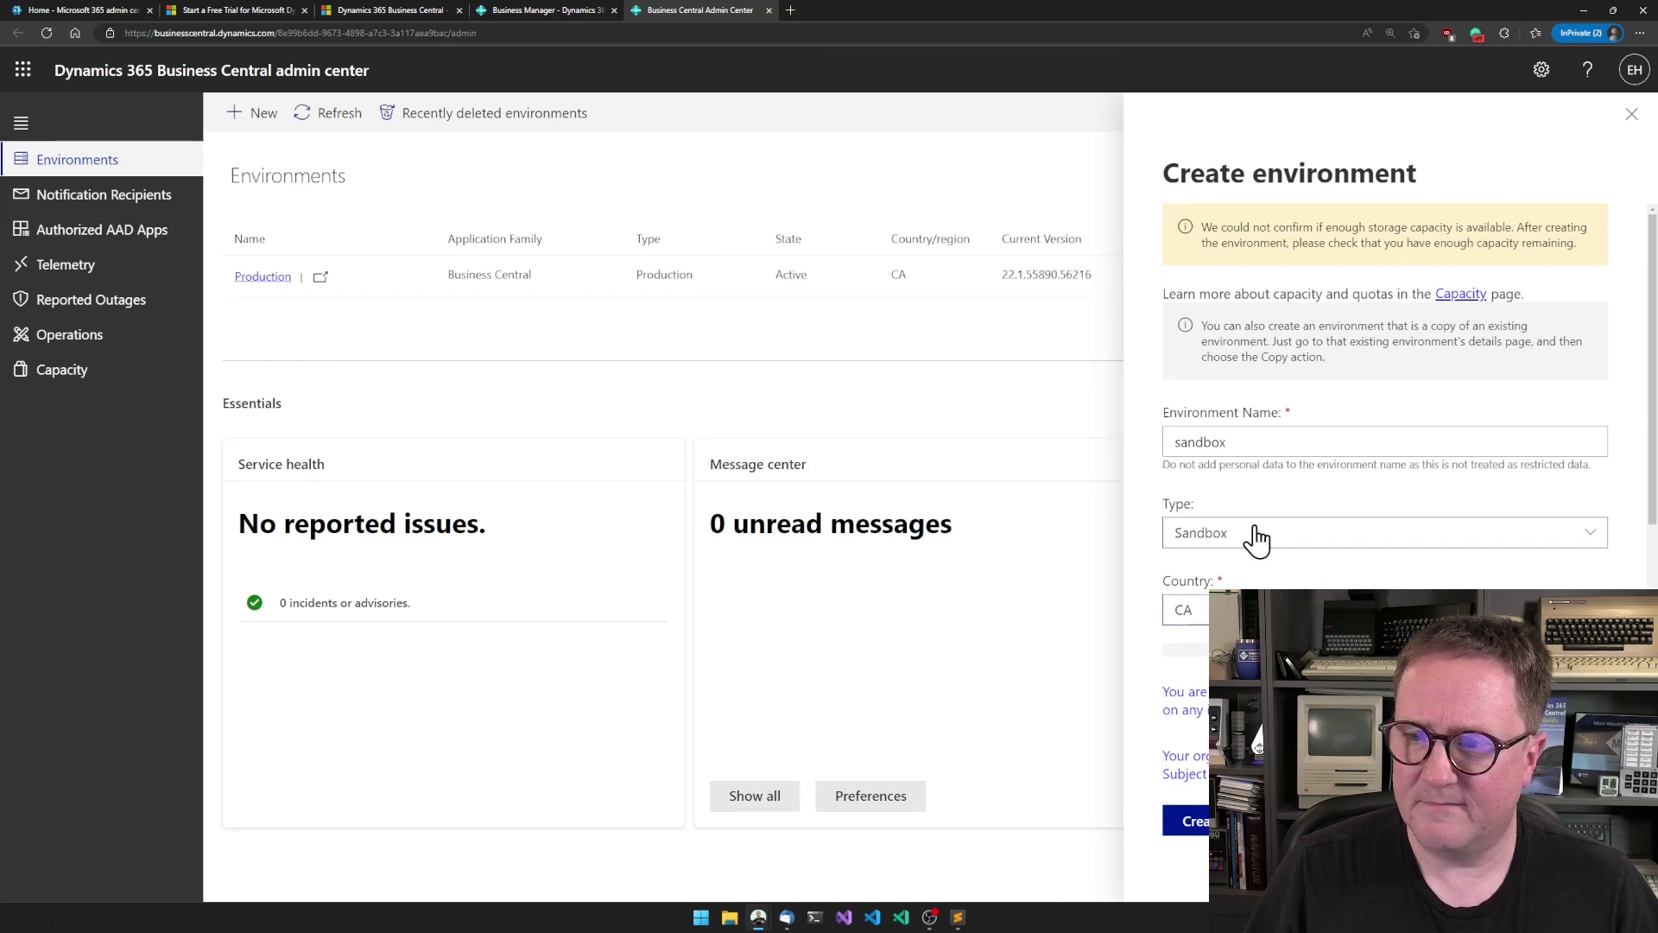
{"action": "scroll", "coordinate": [1259, 537], "scroll_direction": "down", "scroll_amount": 2}
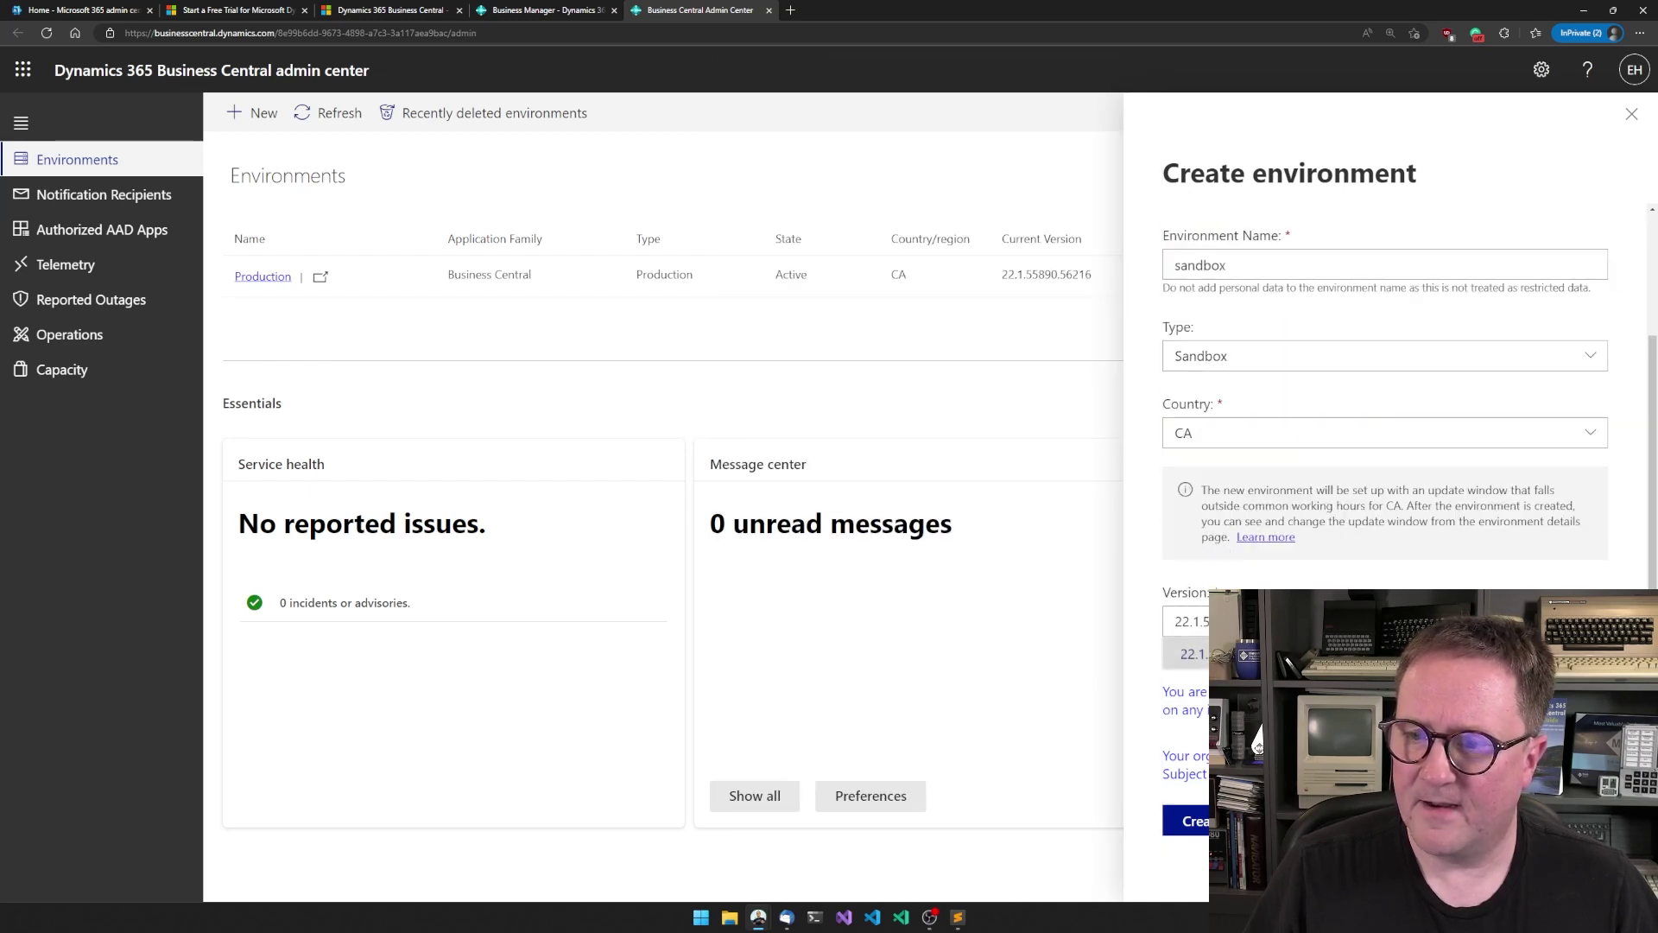
{"action": "left_click", "coordinate": [1195, 825]}
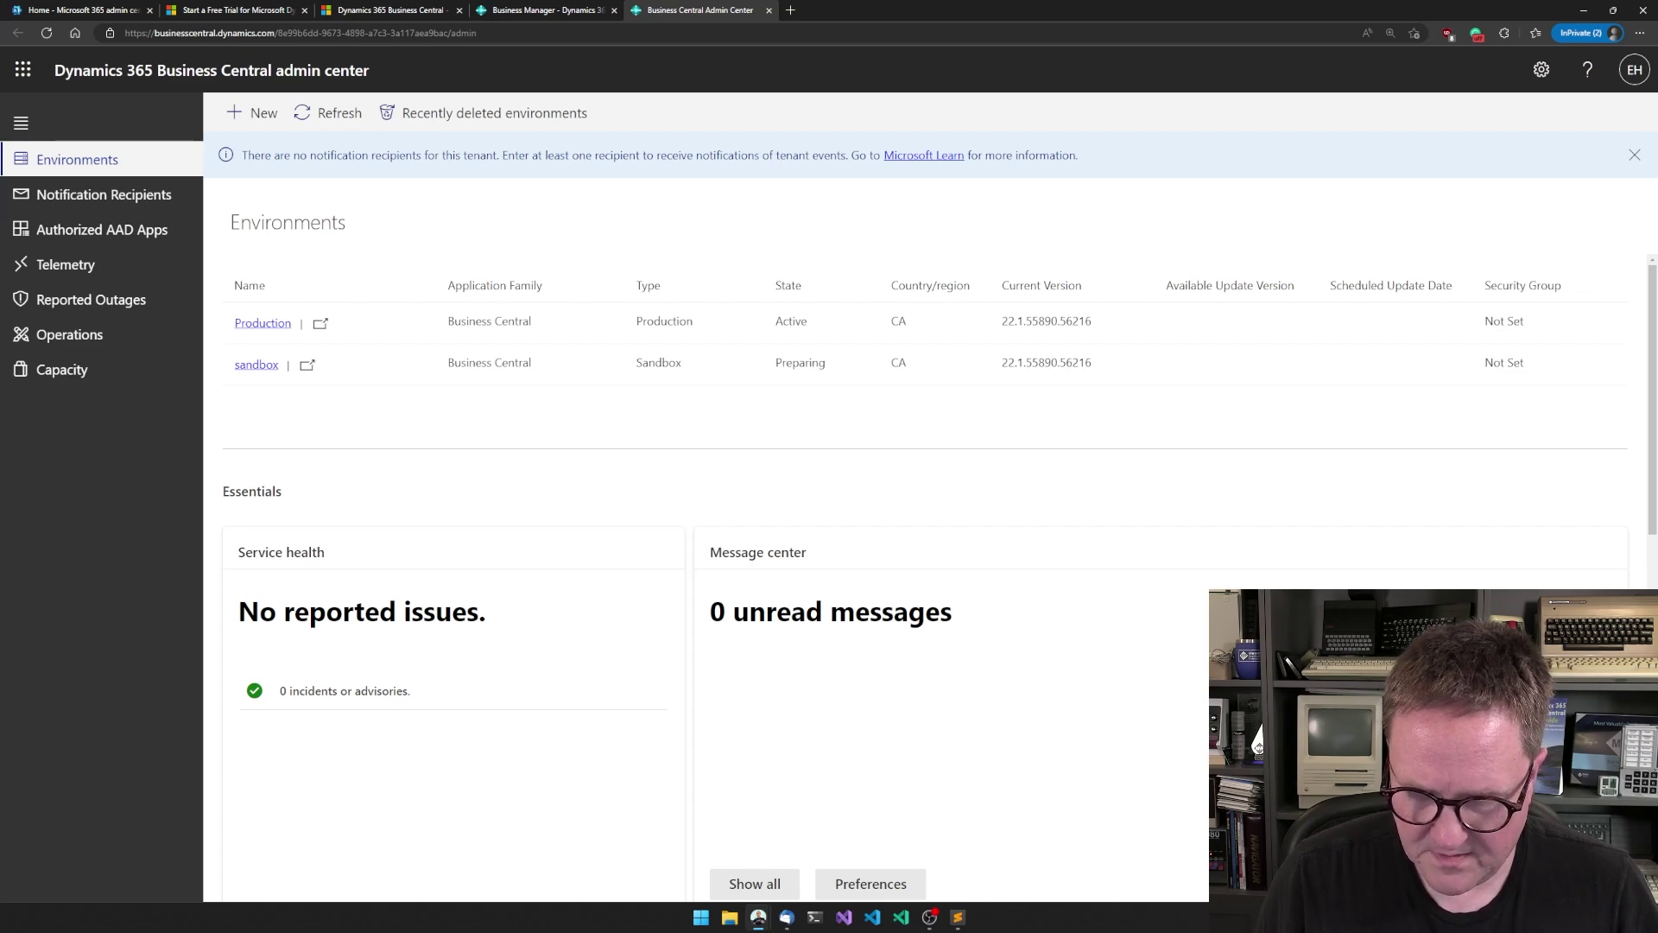
{"action": "key", "text": "super+6"}
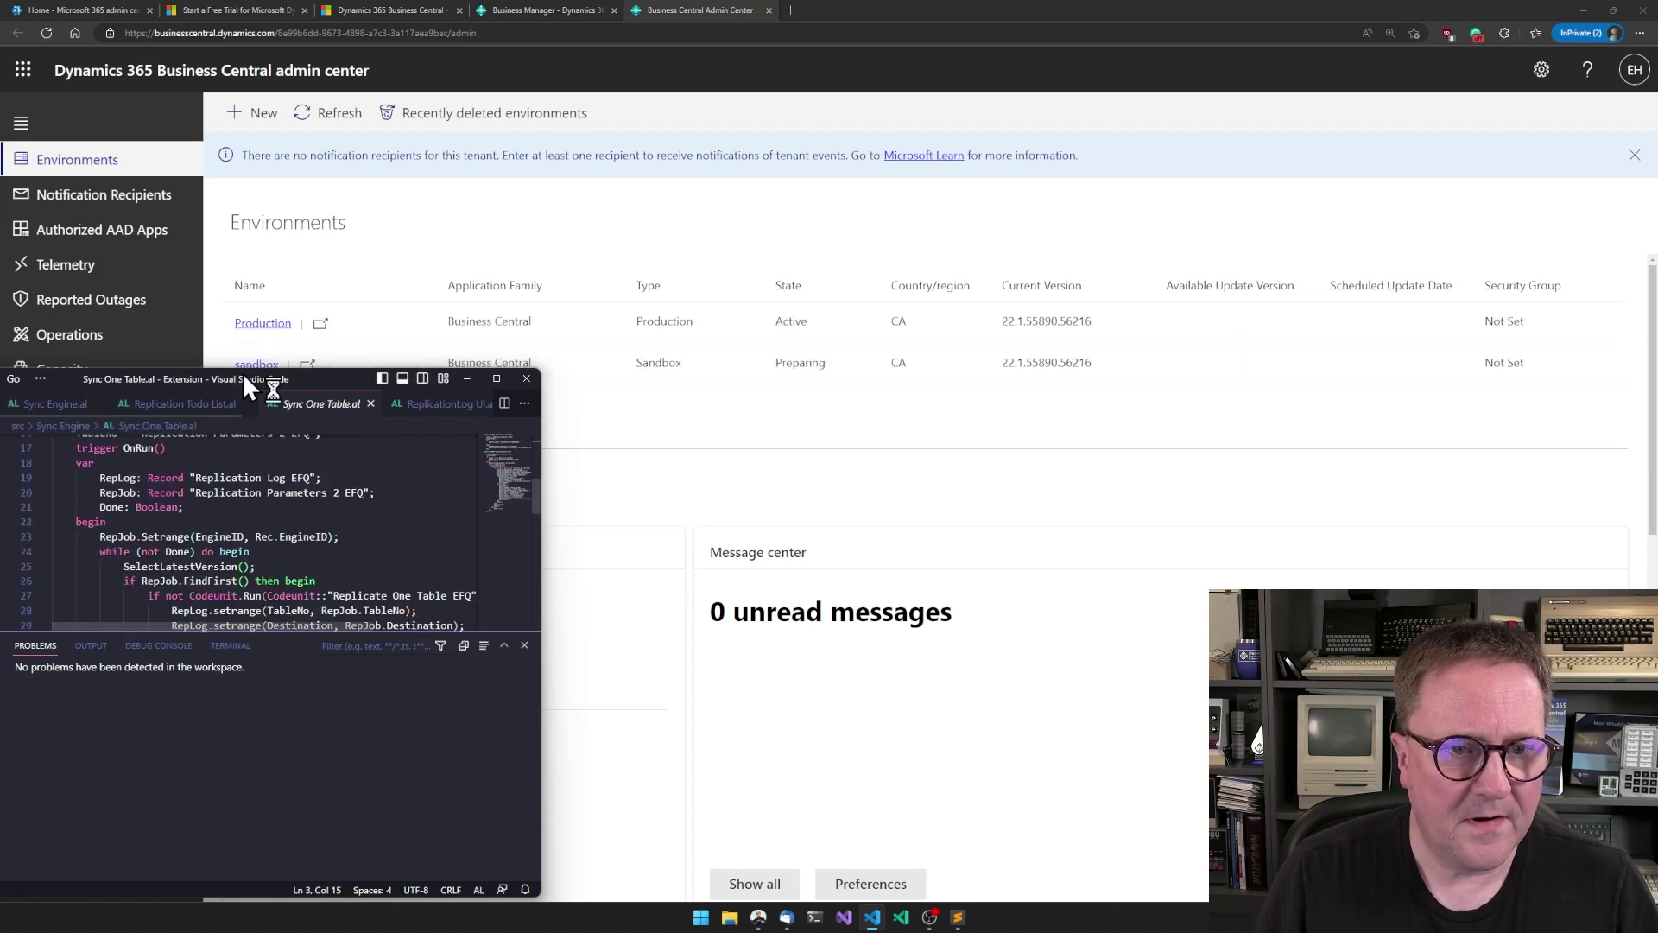
- Run AL: Go! to create a project in c:\working\youtube2\cloudsandboxfor6bucks
{"action": "left_click_drag", "start_coordinate": [242, 373], "coordinate": [631, 929]}
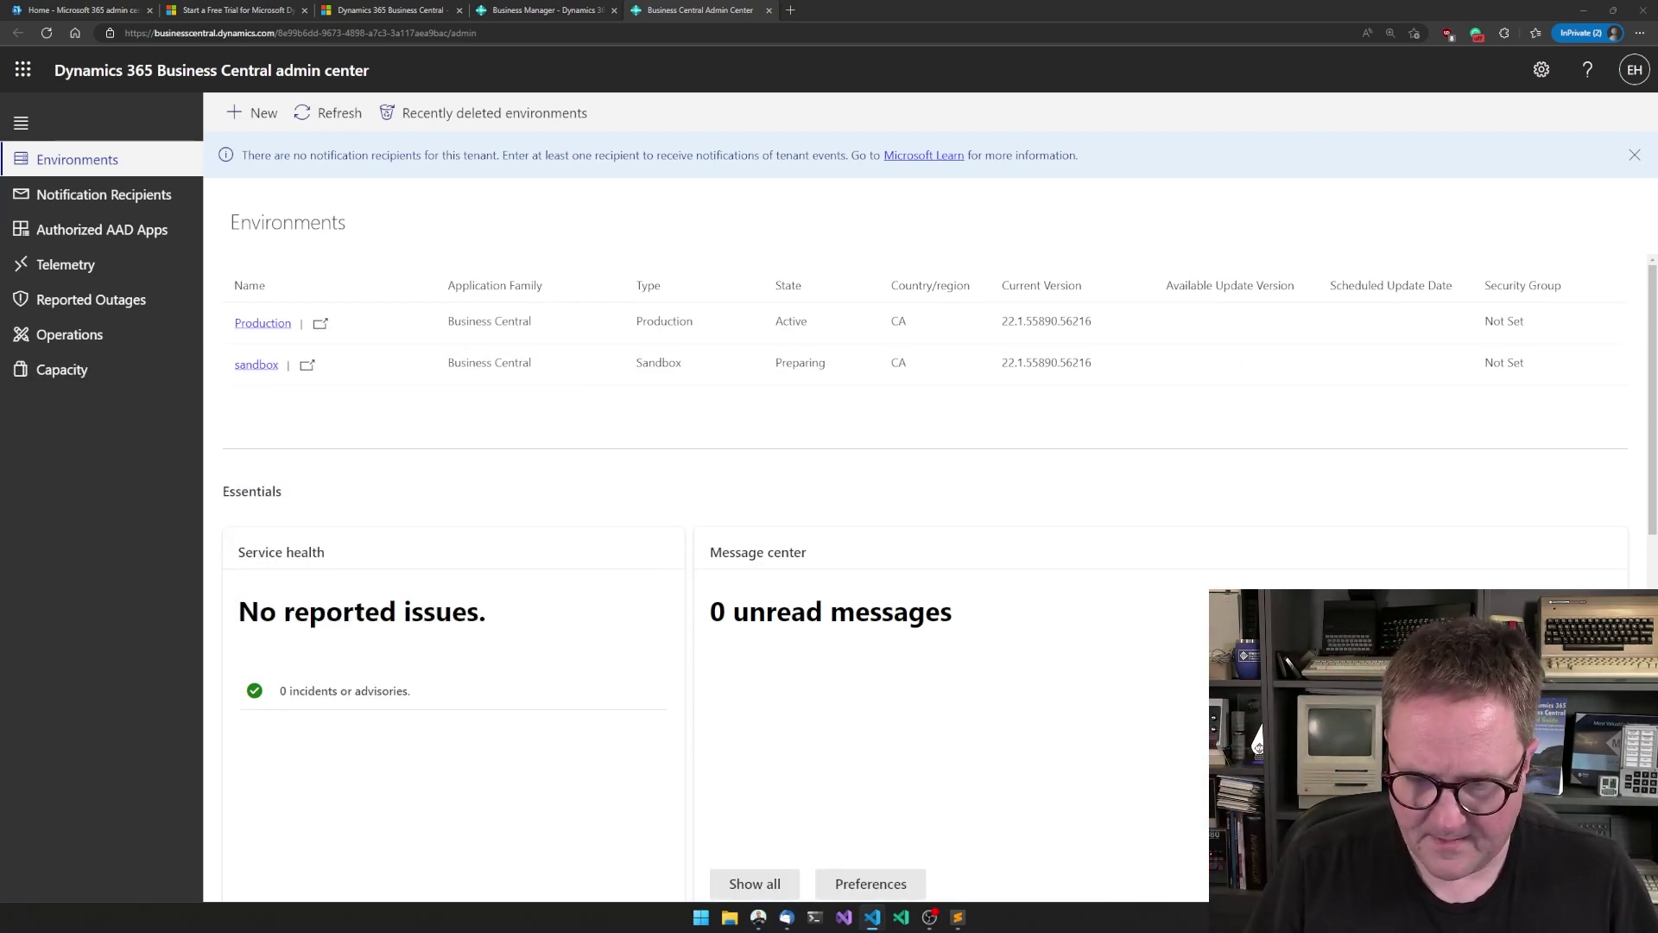
{"action": "left_click_drag", "start_coordinate": [1002, 928], "coordinate": [785, 173]}
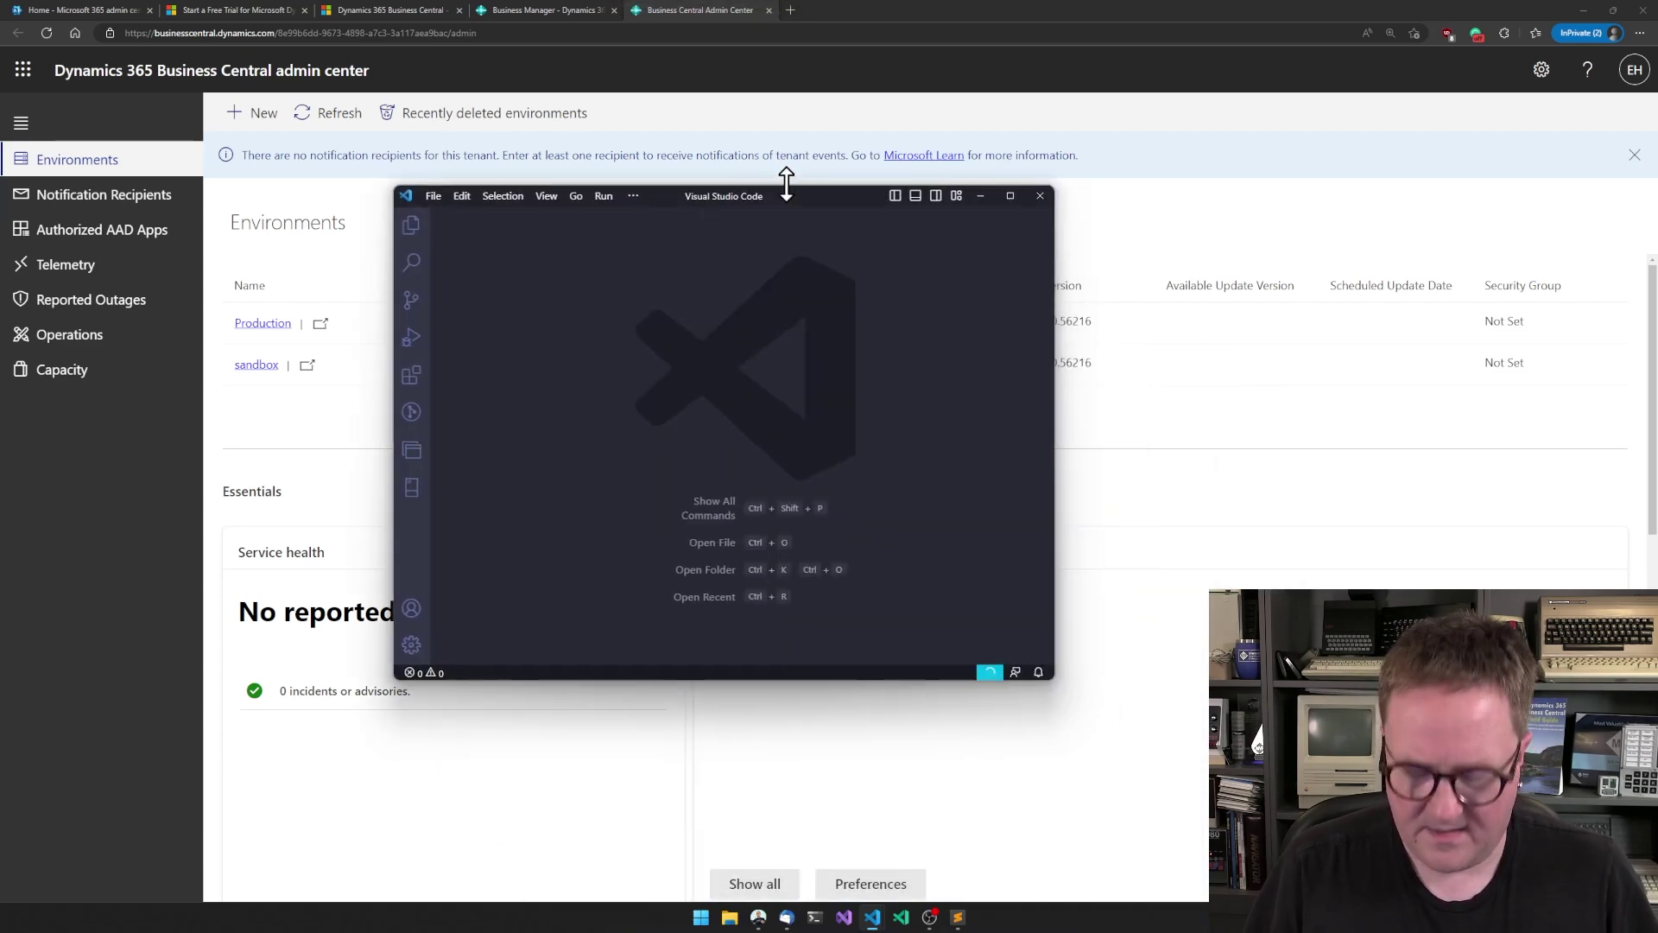
{"action": "key", "text": "ctrl+shift+p"}
{"action": "key", "text": "Down"}
{"action": "key", "text": "Return"}
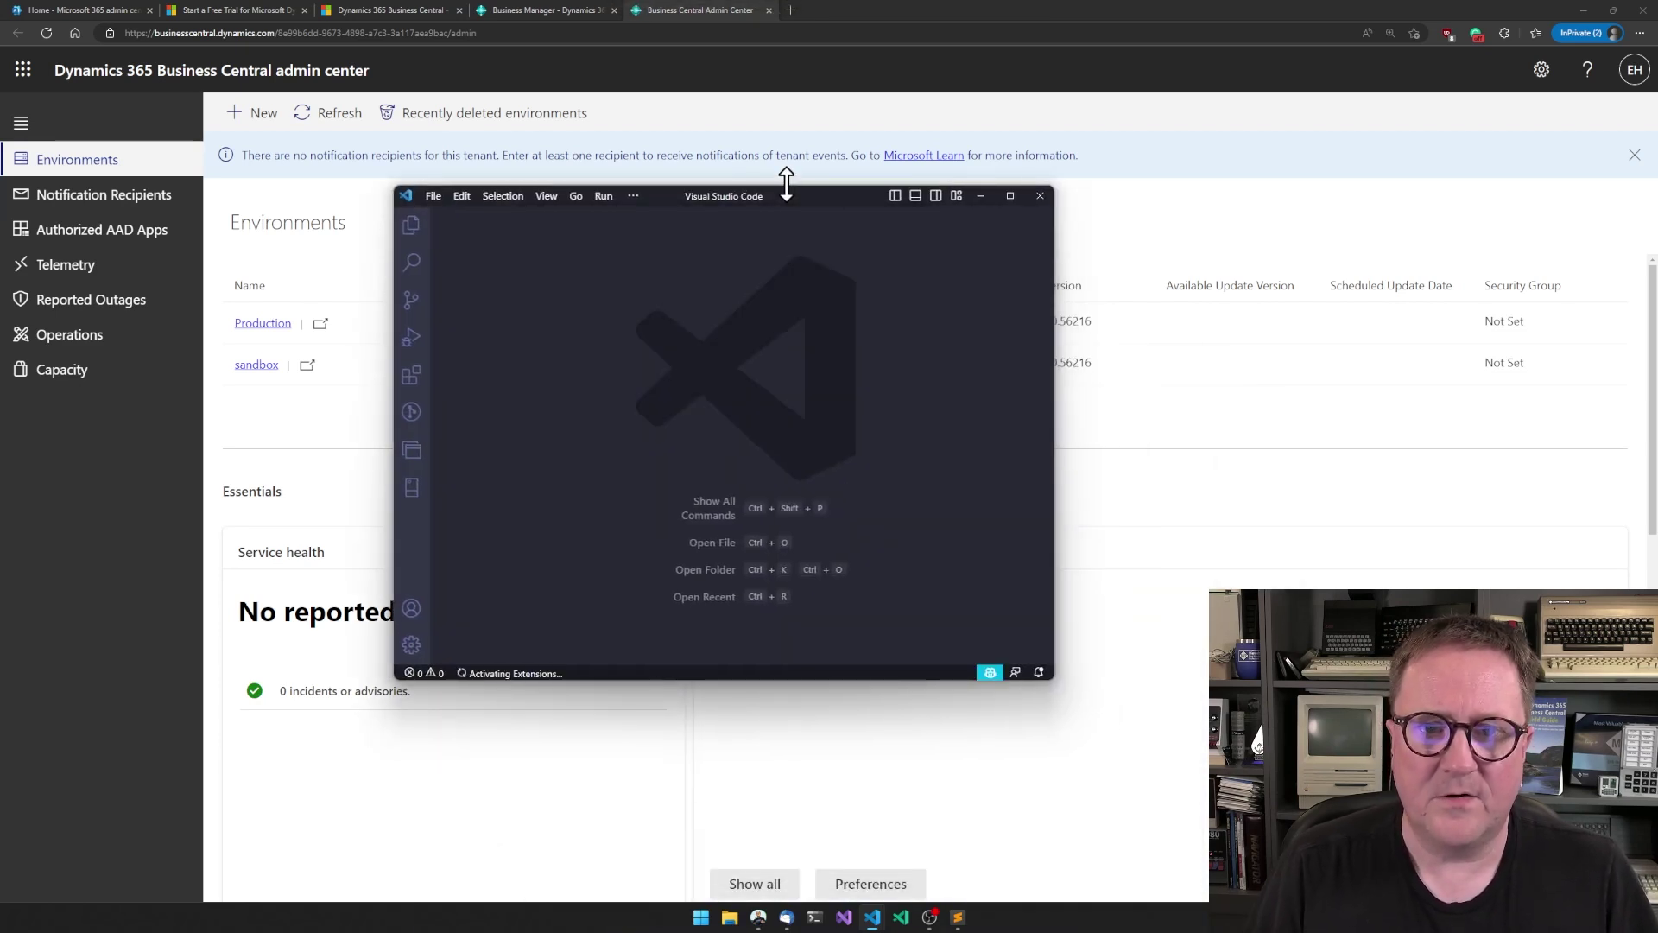
{"action": "type", "text": "c"}
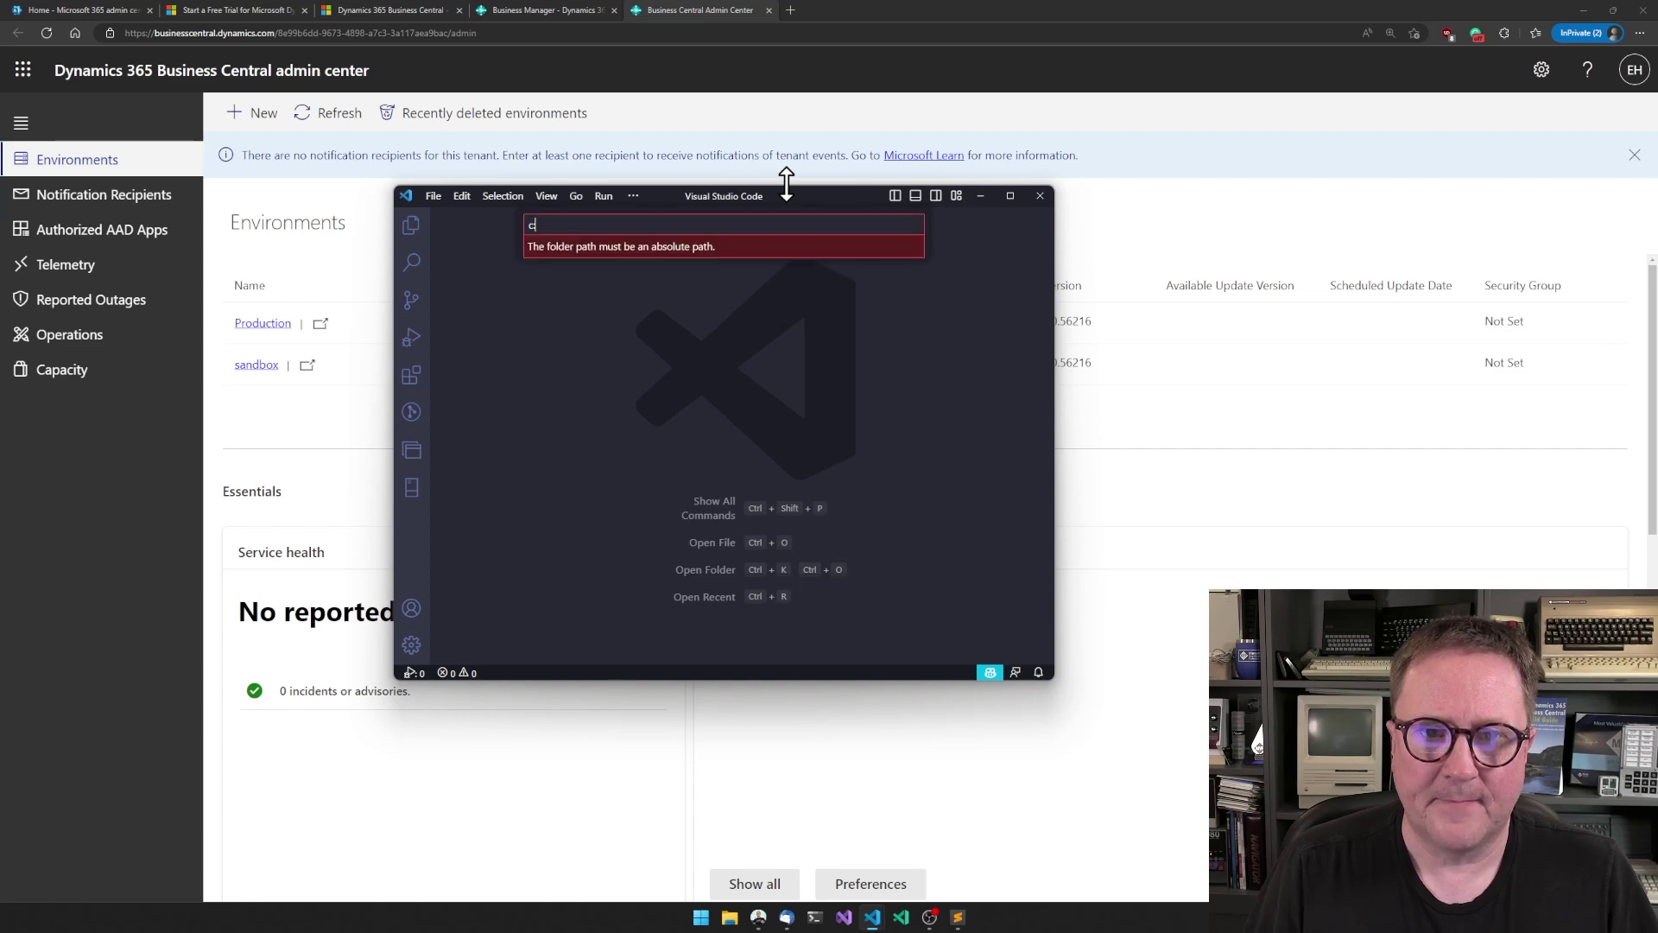
{"action": "type", "text": ":\\xal"}
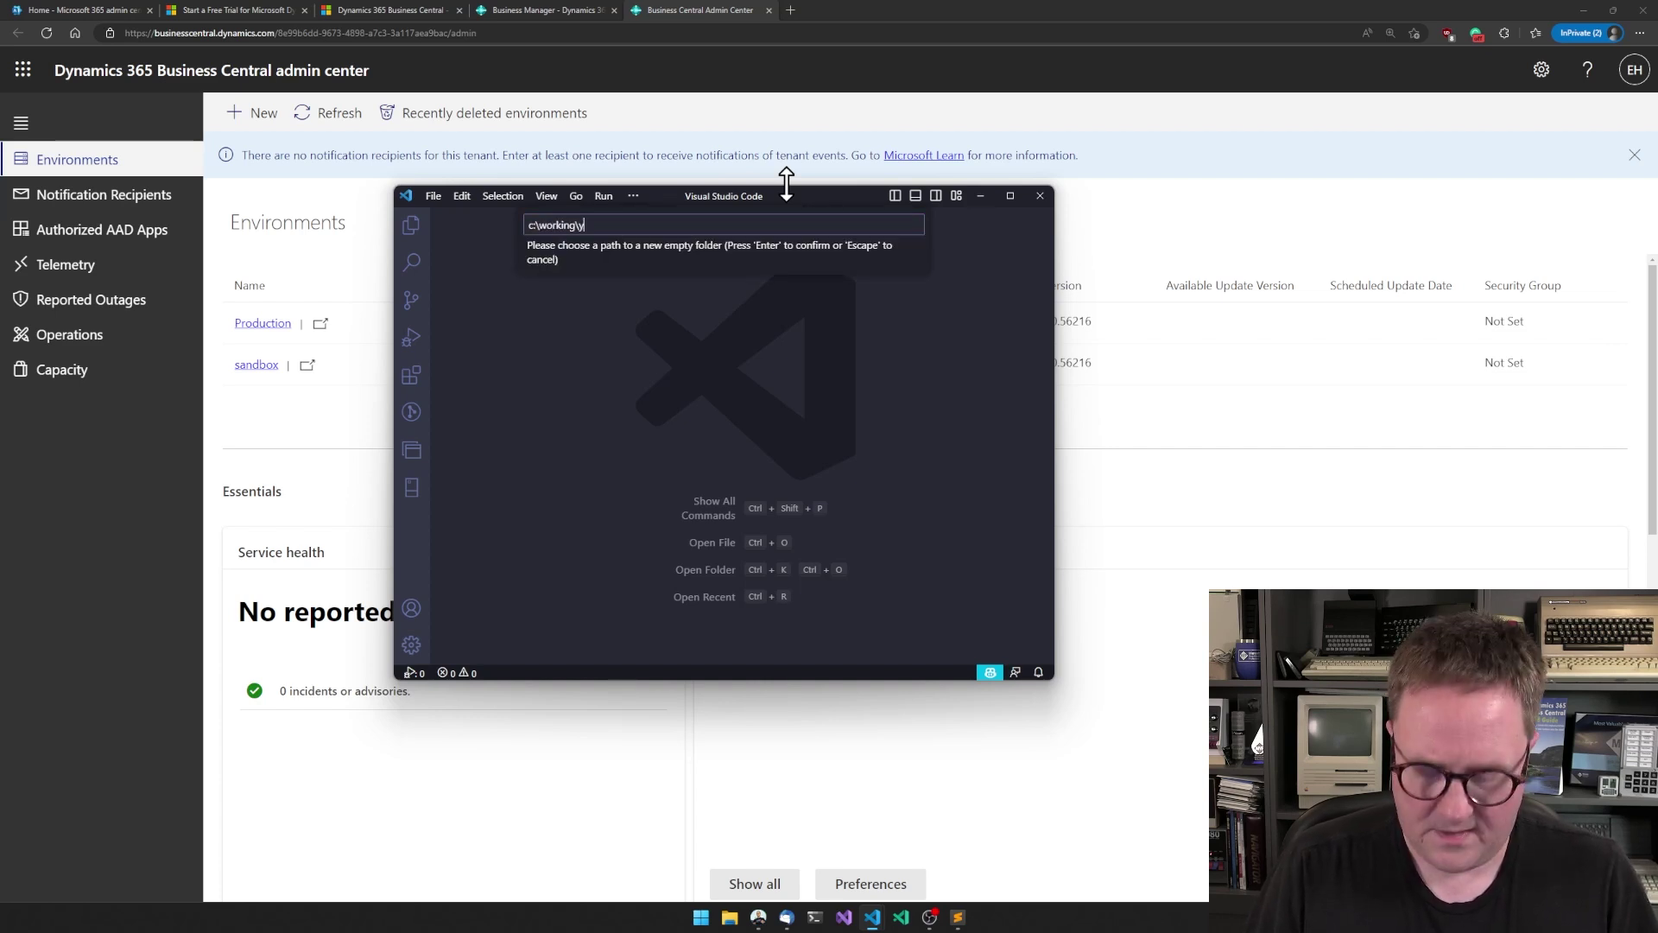
{"action": "type", "text": "outube2\\cloudsan"}
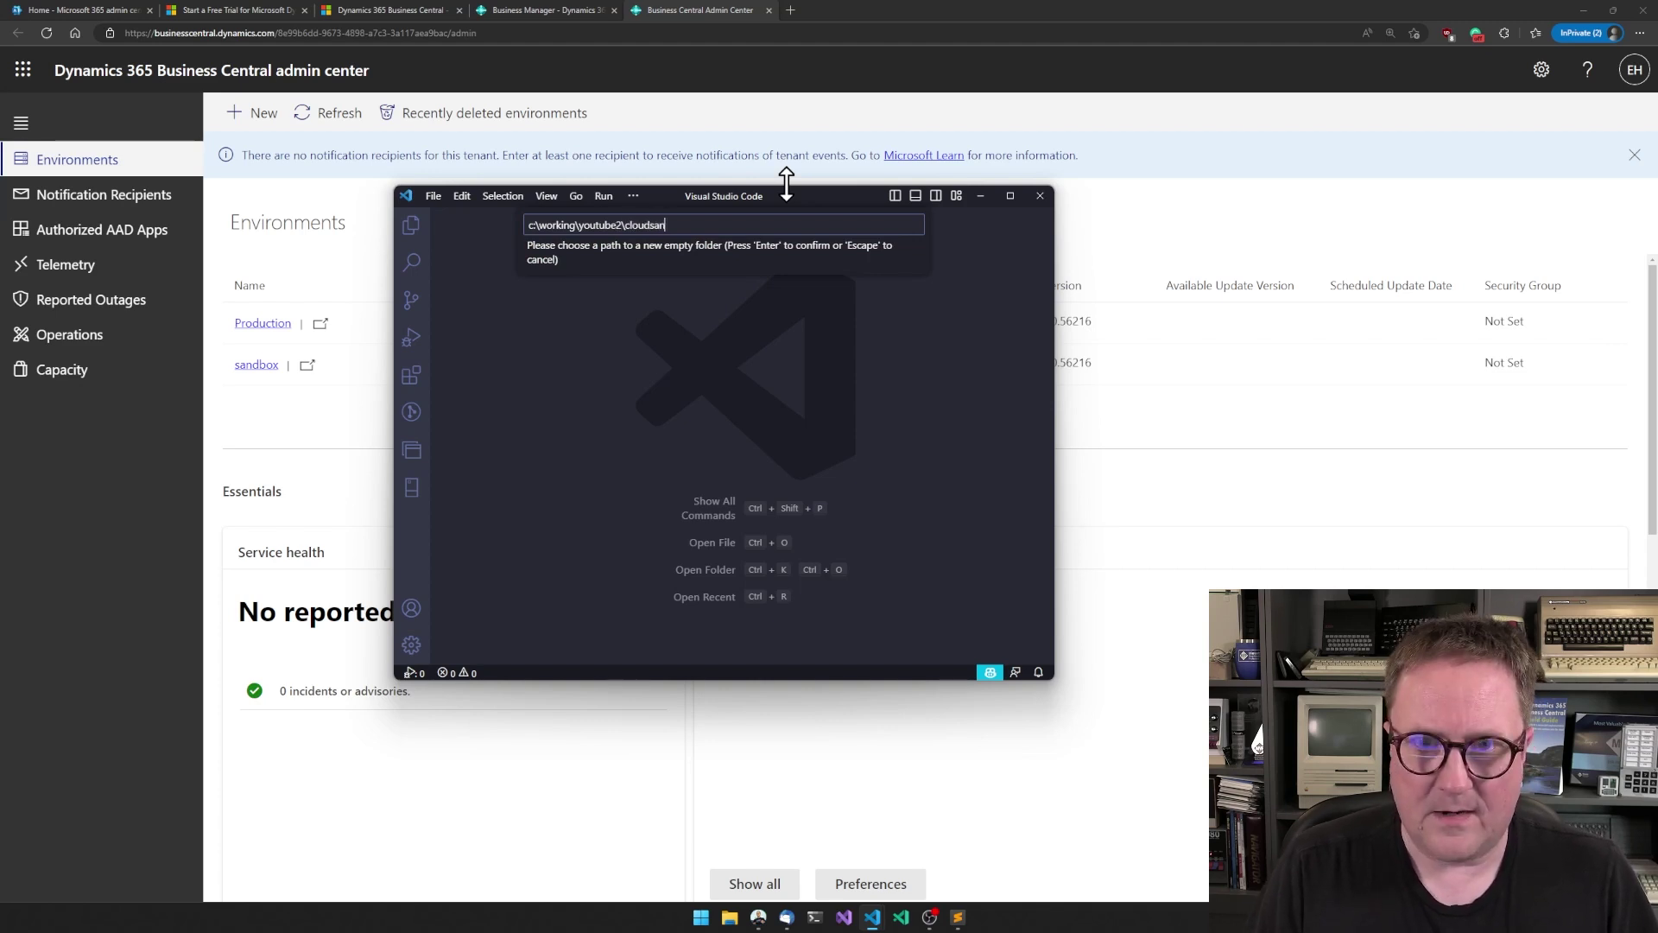
{"action": "type", "text": "dboxfor6bucks\\"}
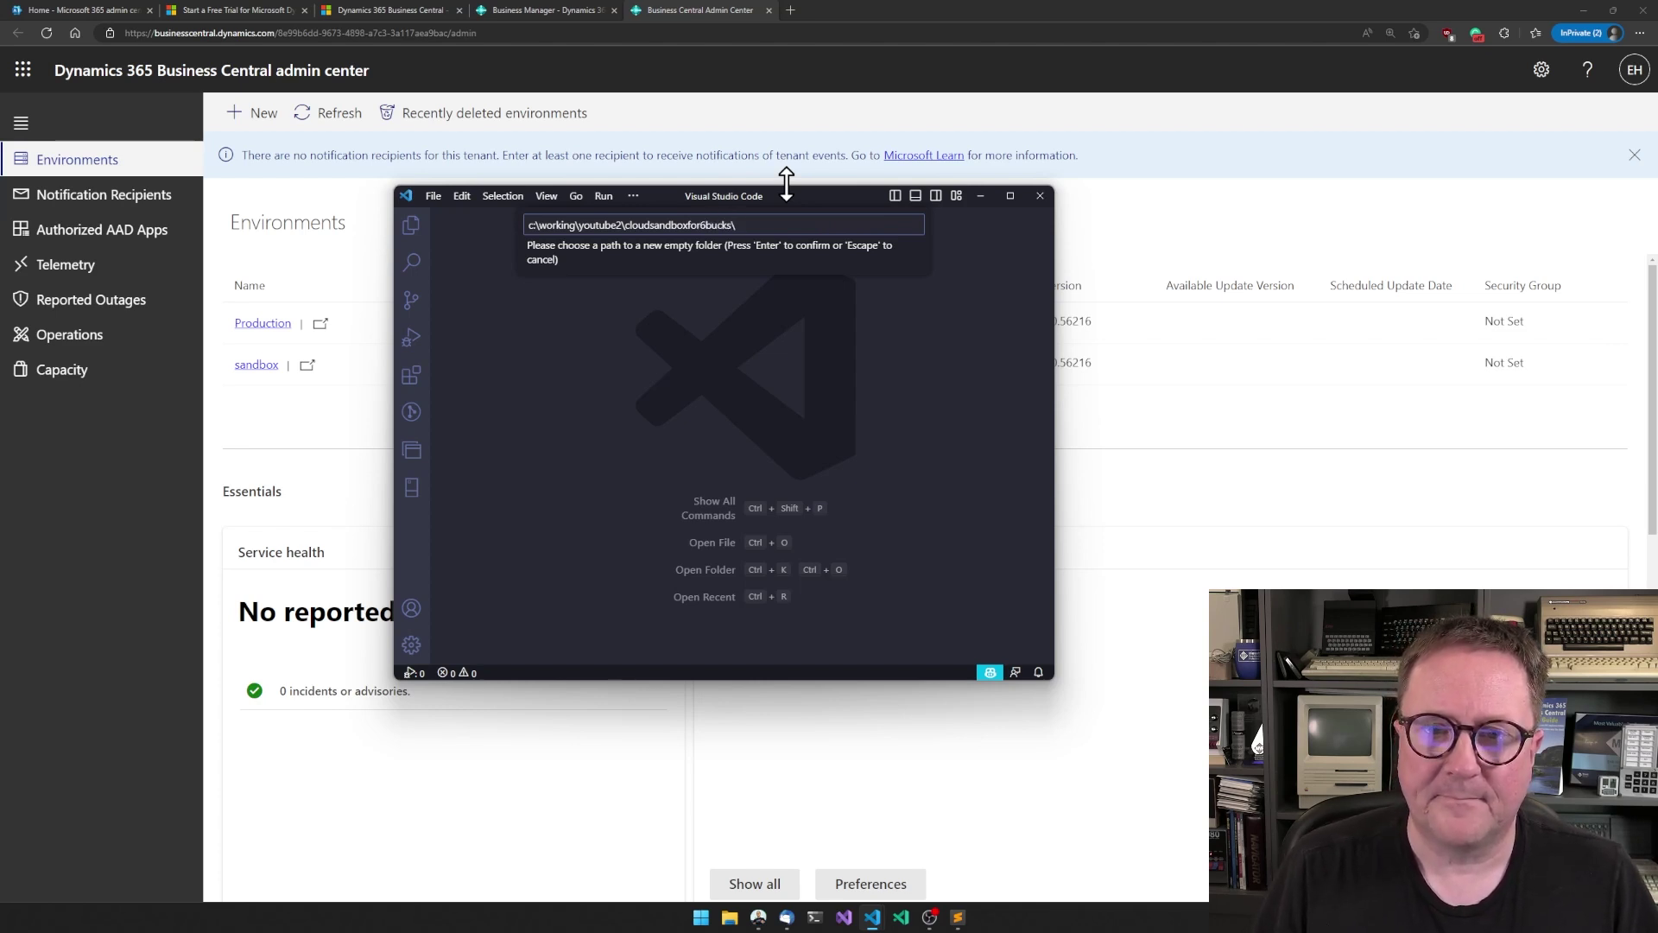
{"action": "key", "text": "Return"}
{"action": "key", "text": "Return"}
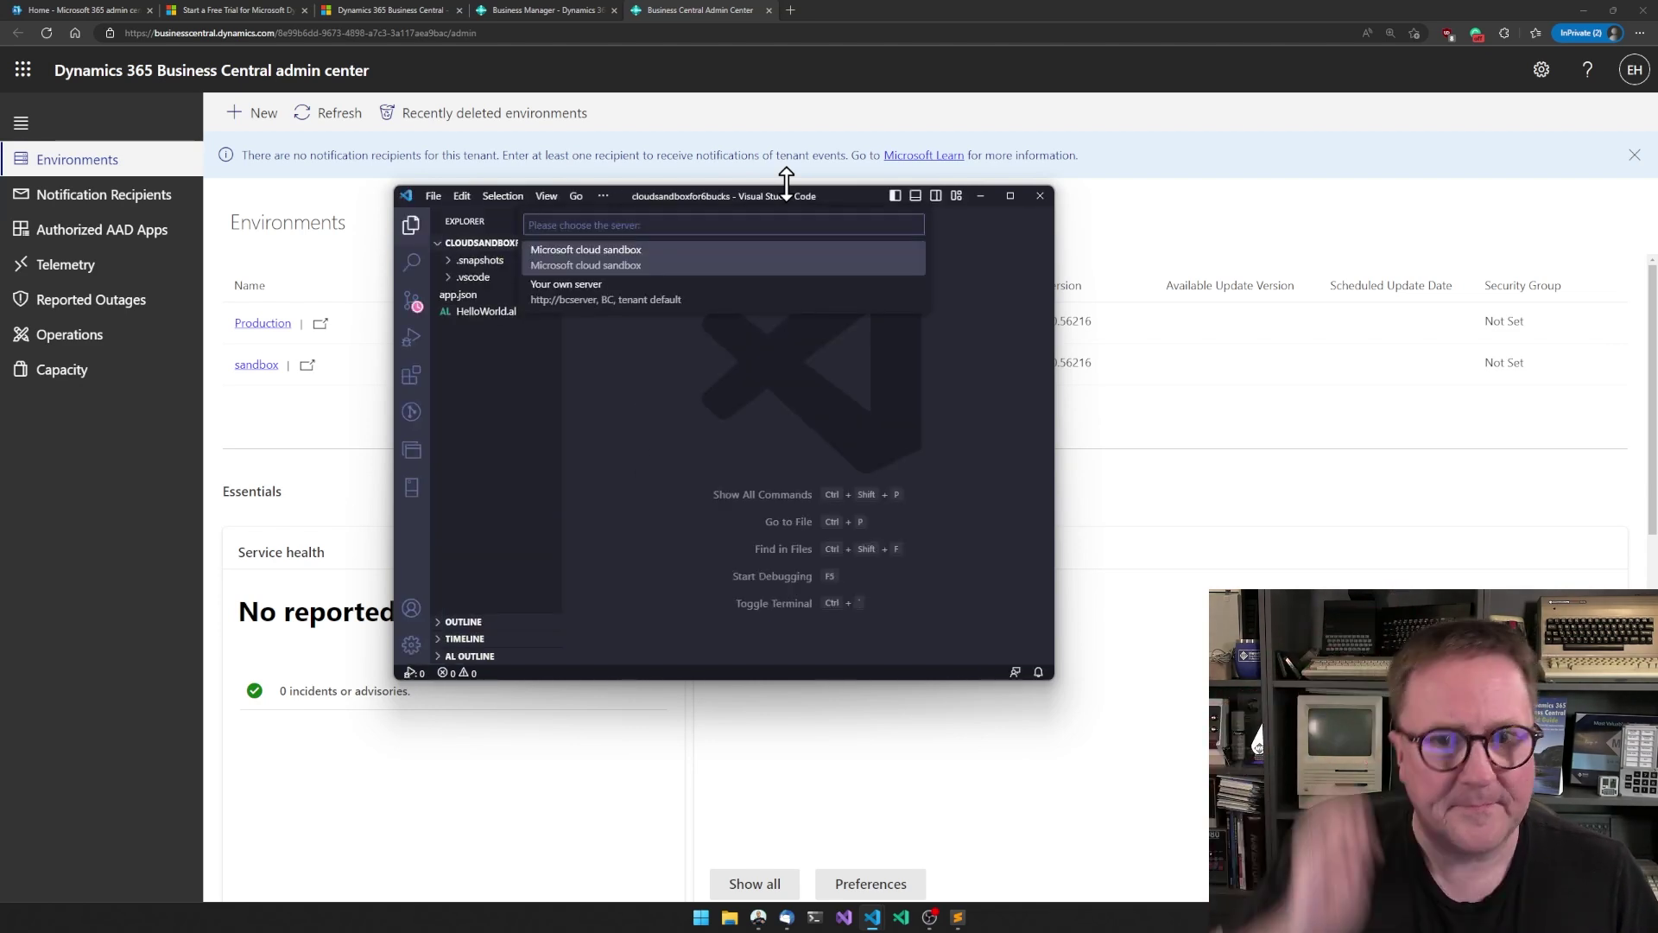
- Choose the Microsoft cloud sandbox as the server and open launch.json
{"action": "left_click", "coordinate": [614, 268]}
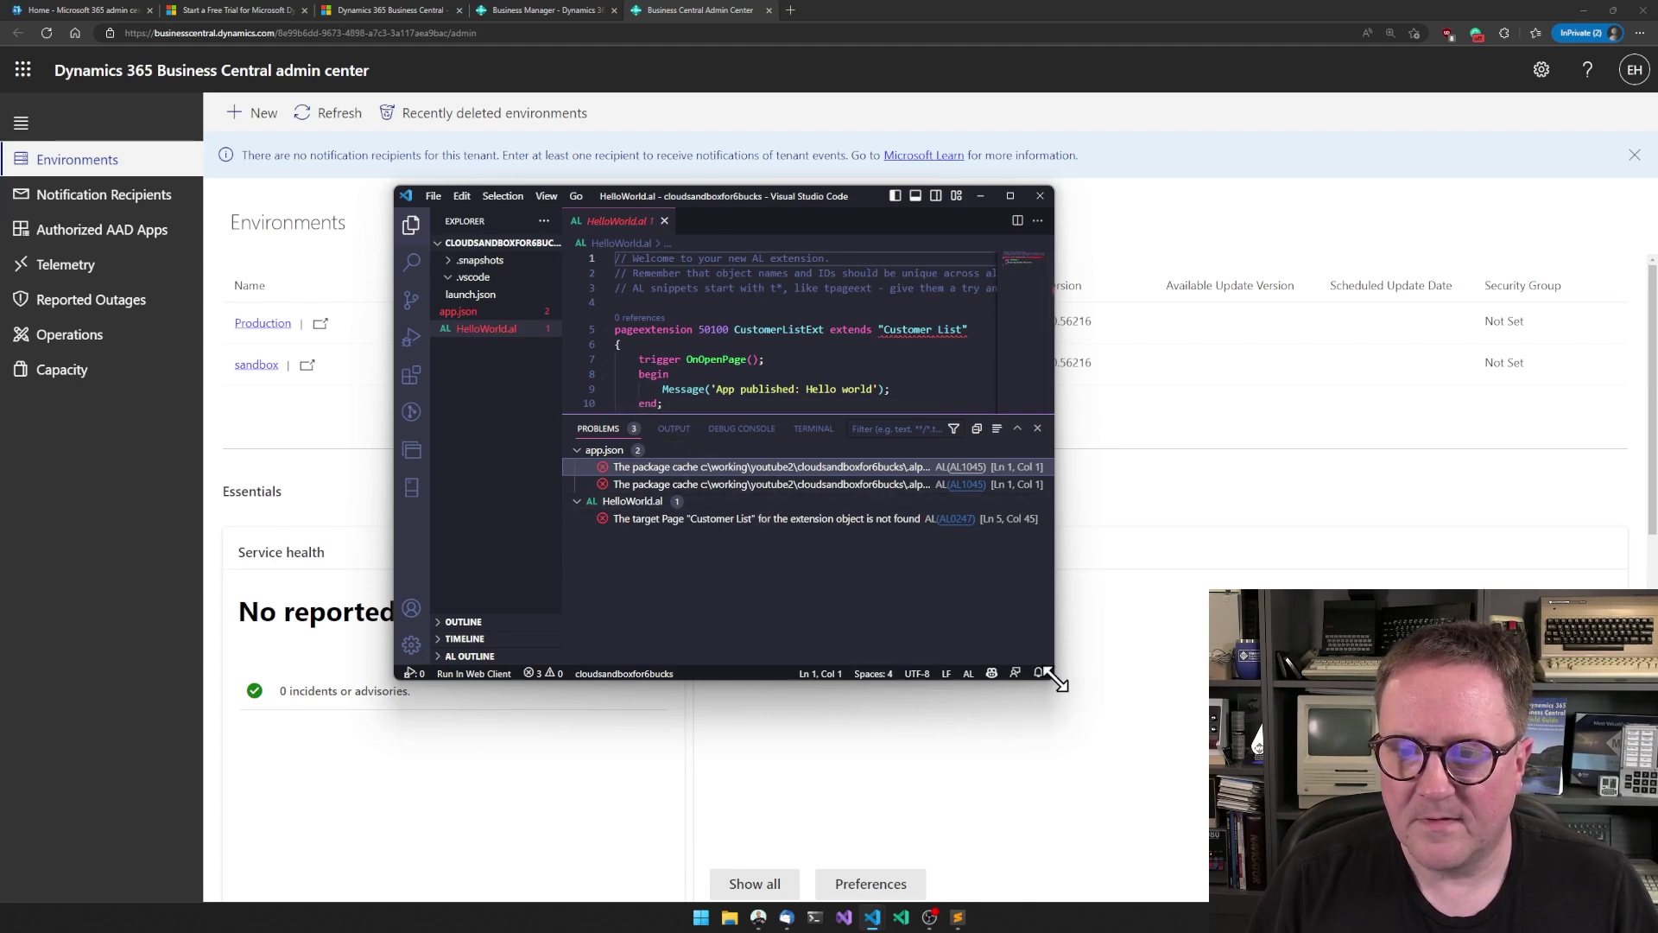
{"action": "left_click_drag", "start_coordinate": [1053, 679], "coordinate": [1278, 766]}
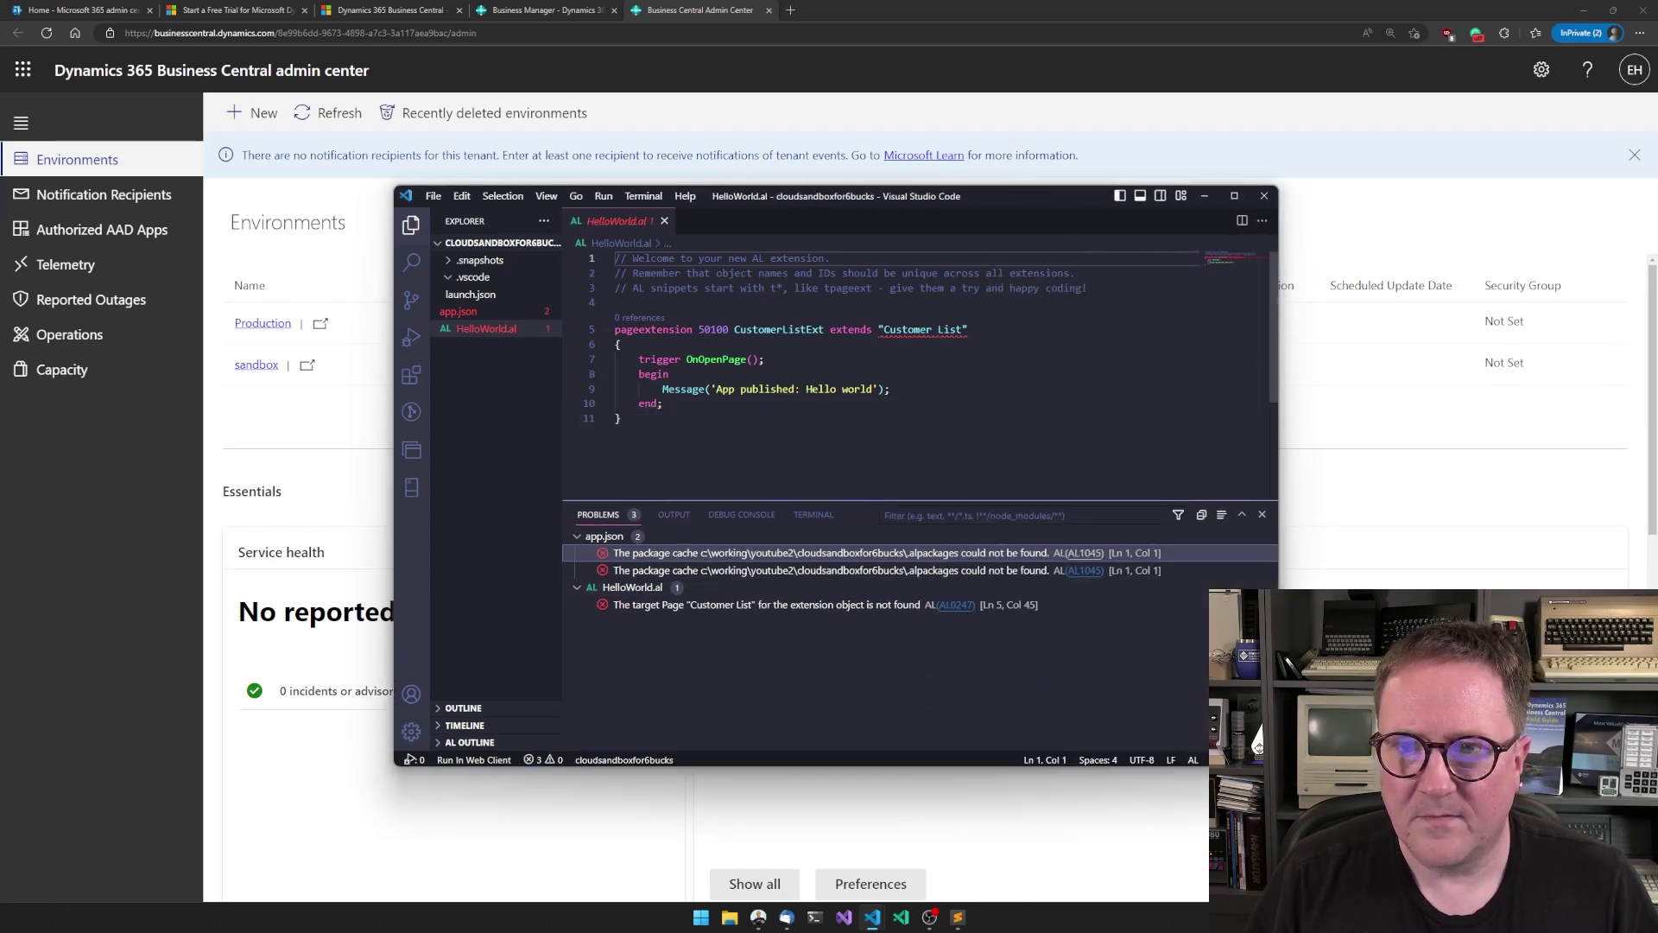
{"action": "left_click", "coordinate": [470, 294]}
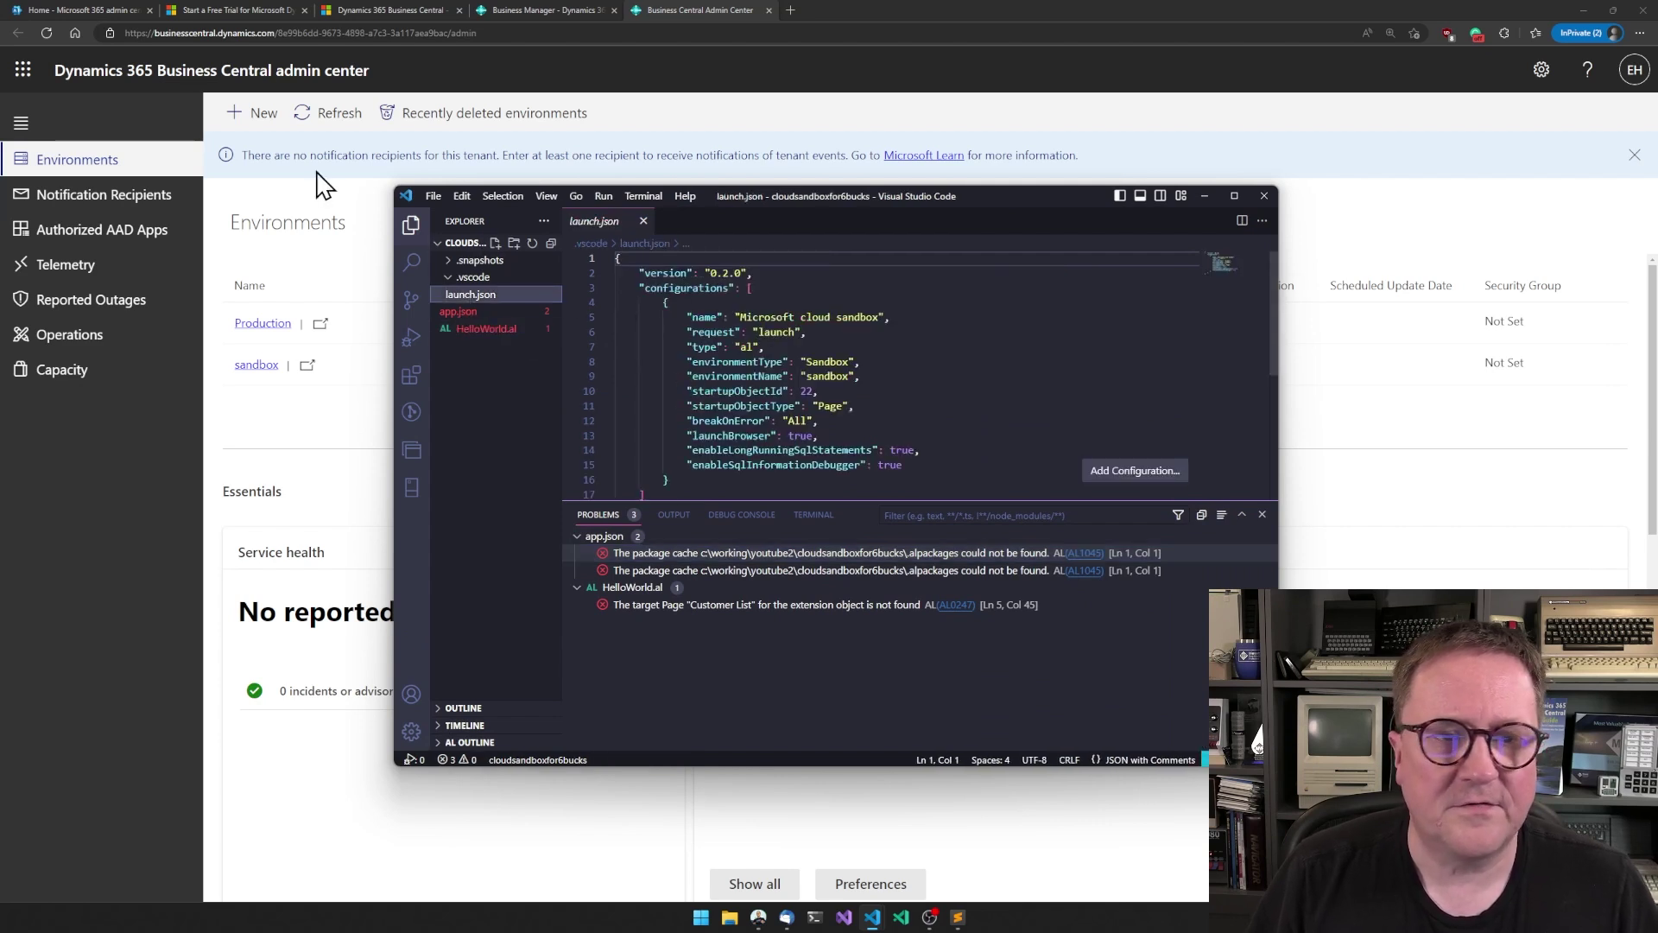
- Copy the tenant ID from the admin center address and add it as the tenant property in launch.json
{"action": "left_click_drag", "start_coordinate": [278, 33], "coordinate": [440, 38]}
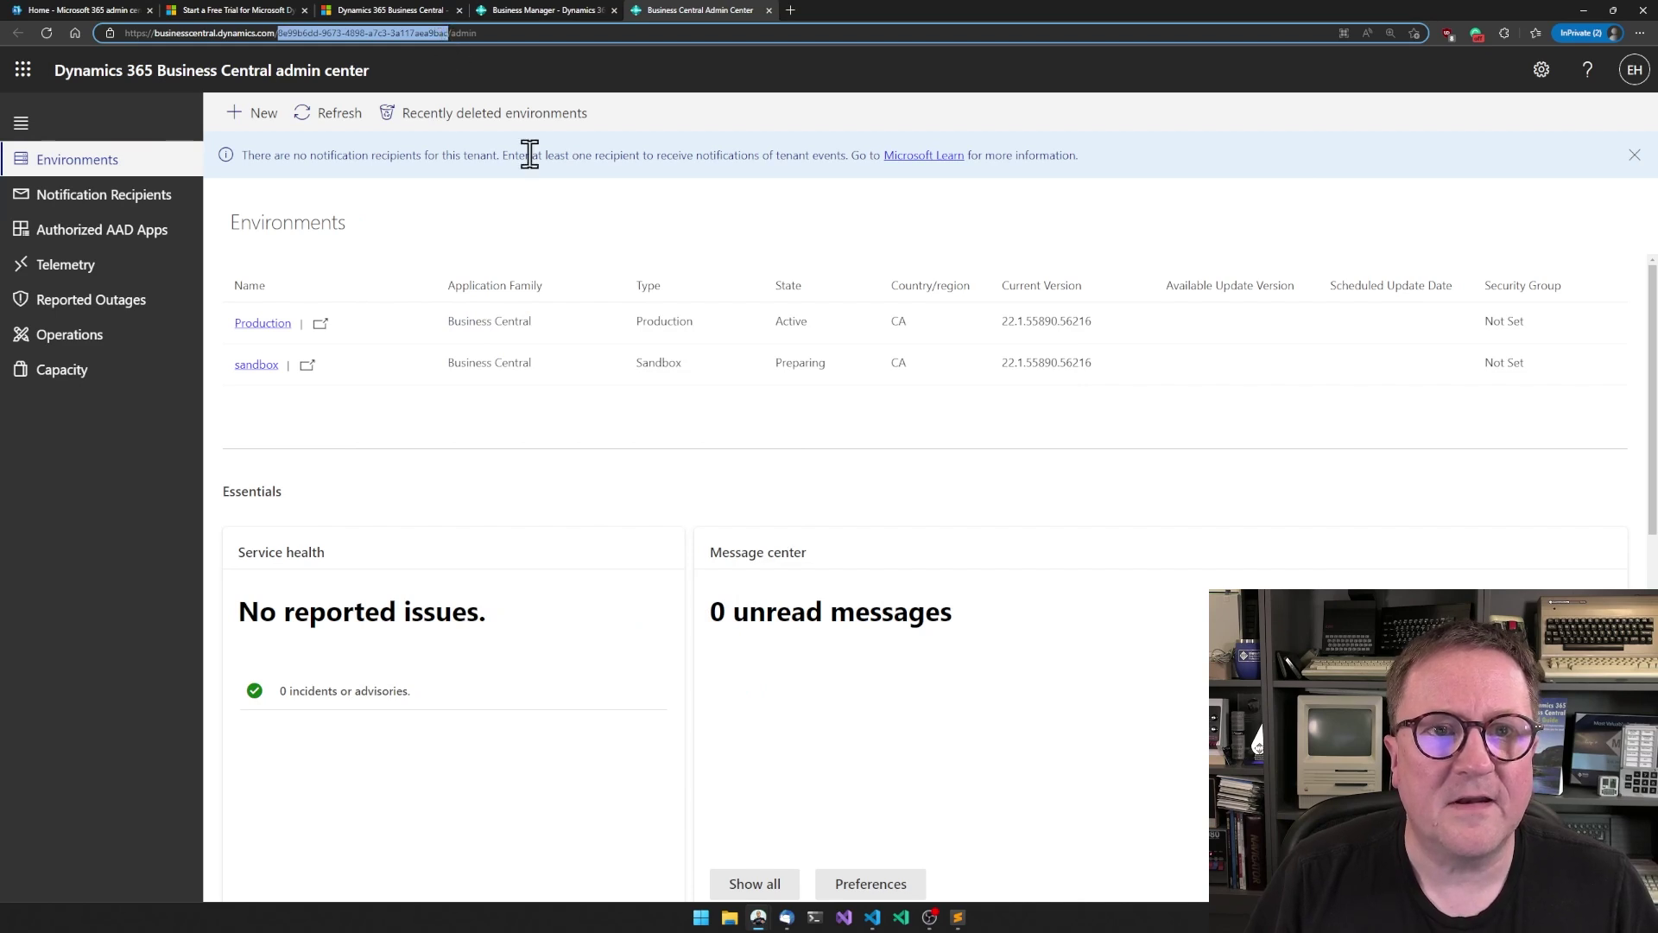
{"action": "key", "text": "alt+Tab"}
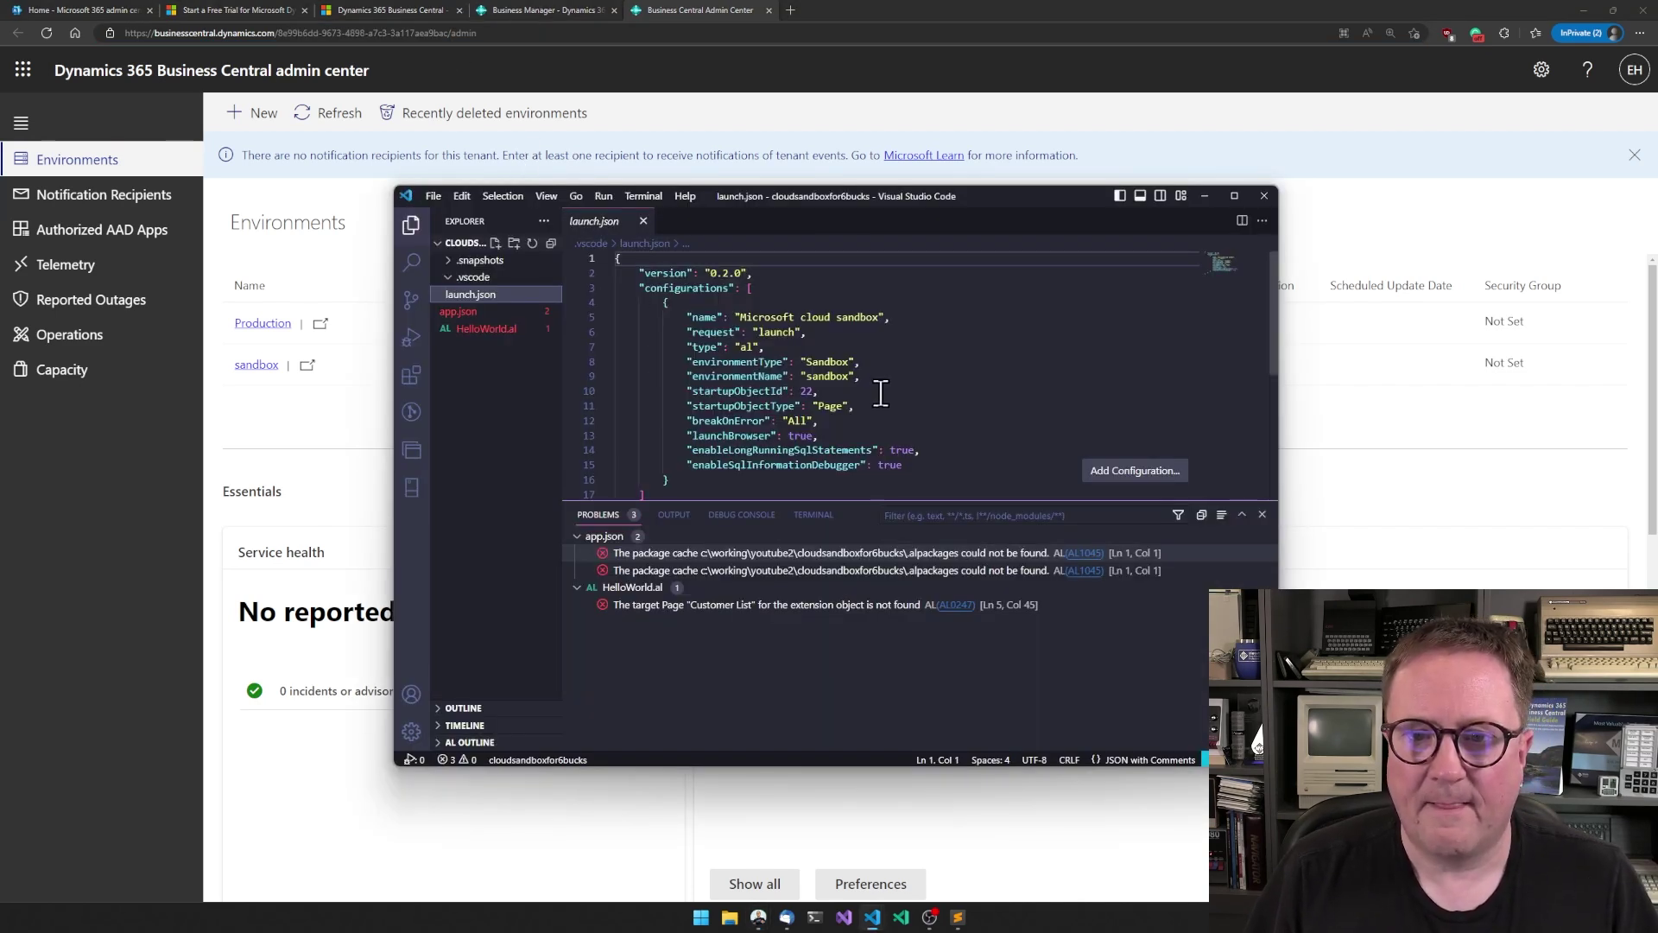
{"action": "left_click", "coordinate": [914, 405]}
{"action": "key", "text": "Return"}
{"action": "type", "text": "ten"}
{"action": "key", "text": "Return"}
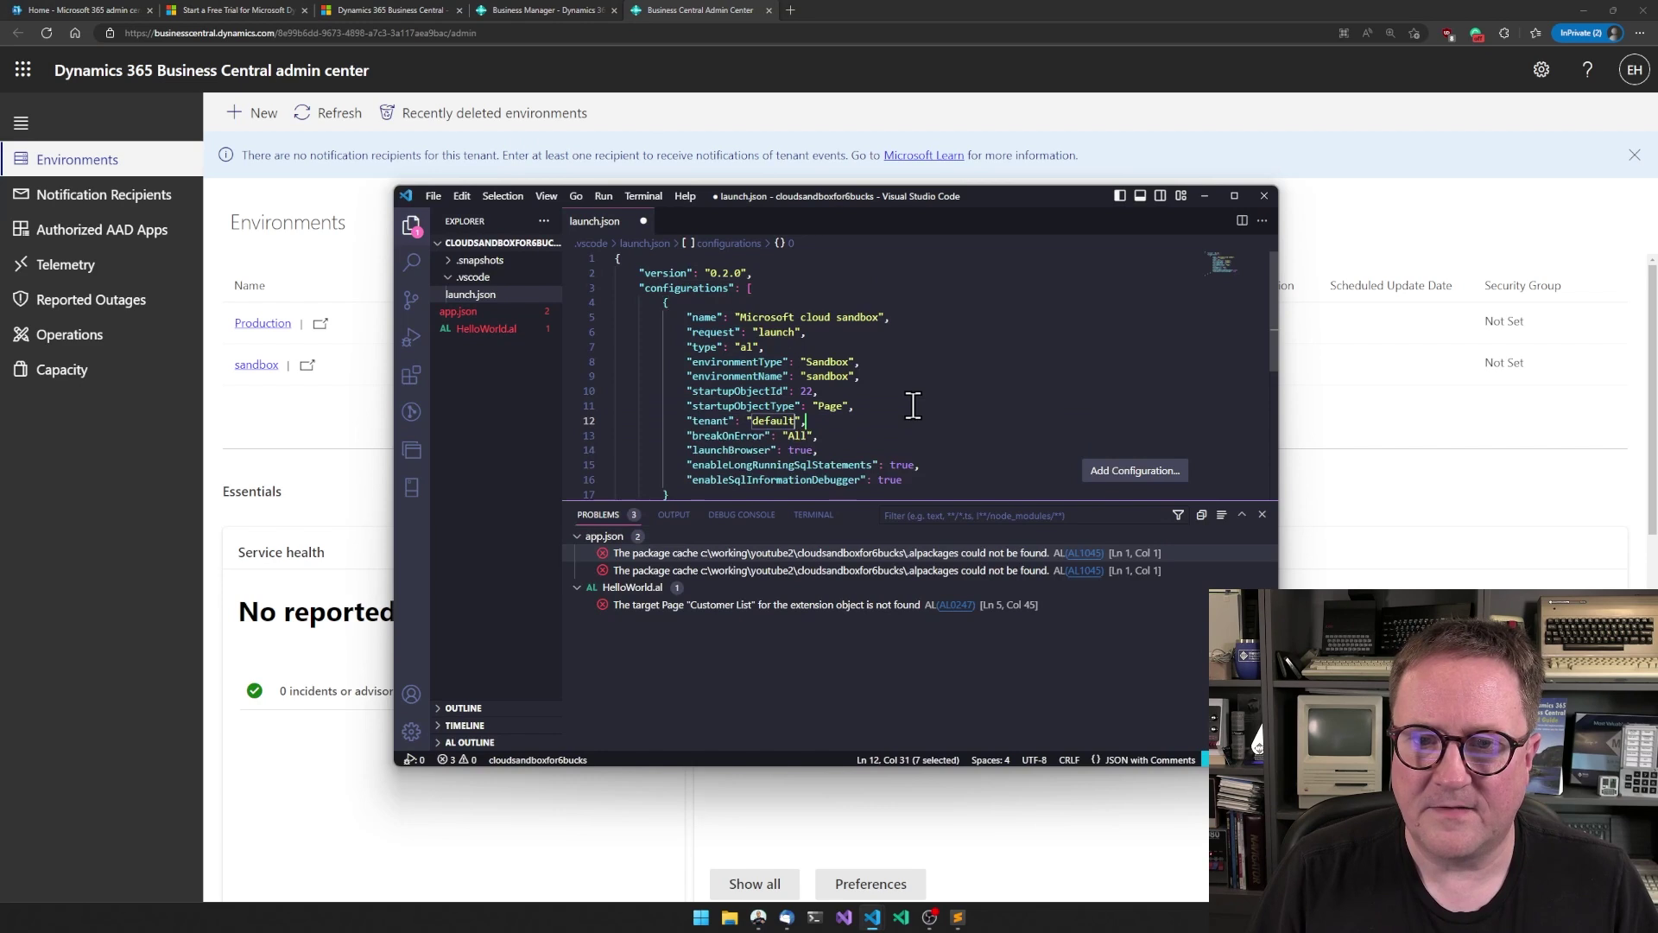
{"action": "type", "text": "8e99b6dd-9673-4898-a7c3-3a117aea9bac"}
{"action": "key", "text": "Down"}
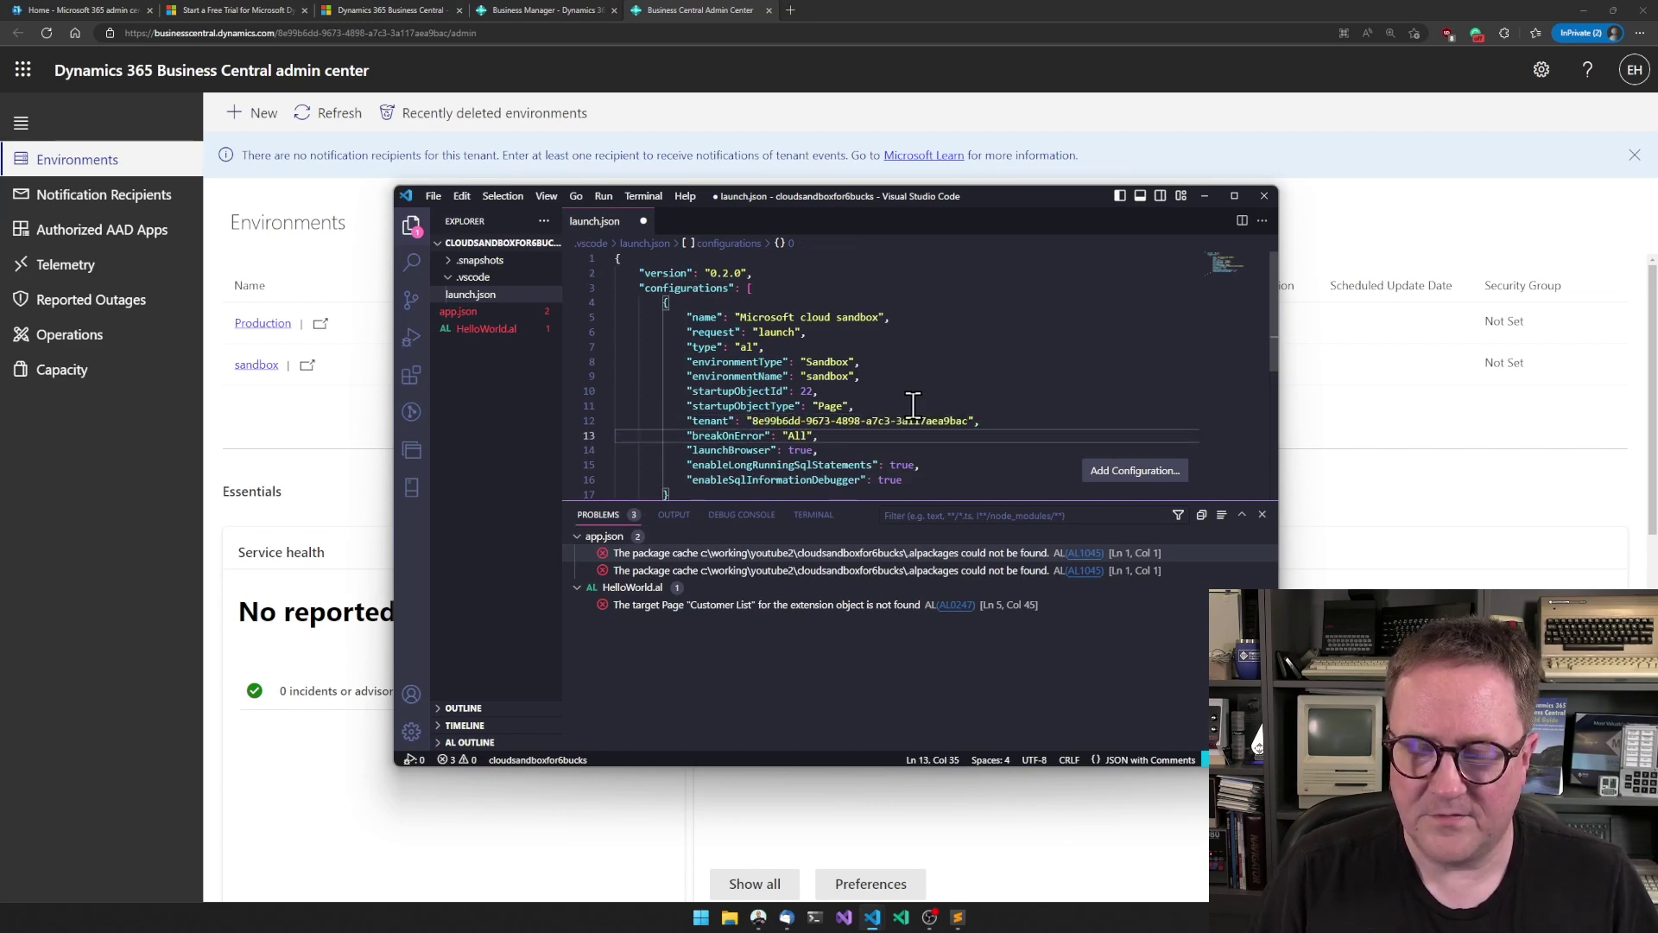
{"action": "key", "text": "ctrl+shift+p"}
- Run AL: Clear credentials cache, then AL: Download symbols
{"action": "key", "text": "Down"}
{"action": "key", "text": "Down"}
{"action": "key", "text": "Down"}
{"action": "key", "text": "Down"}
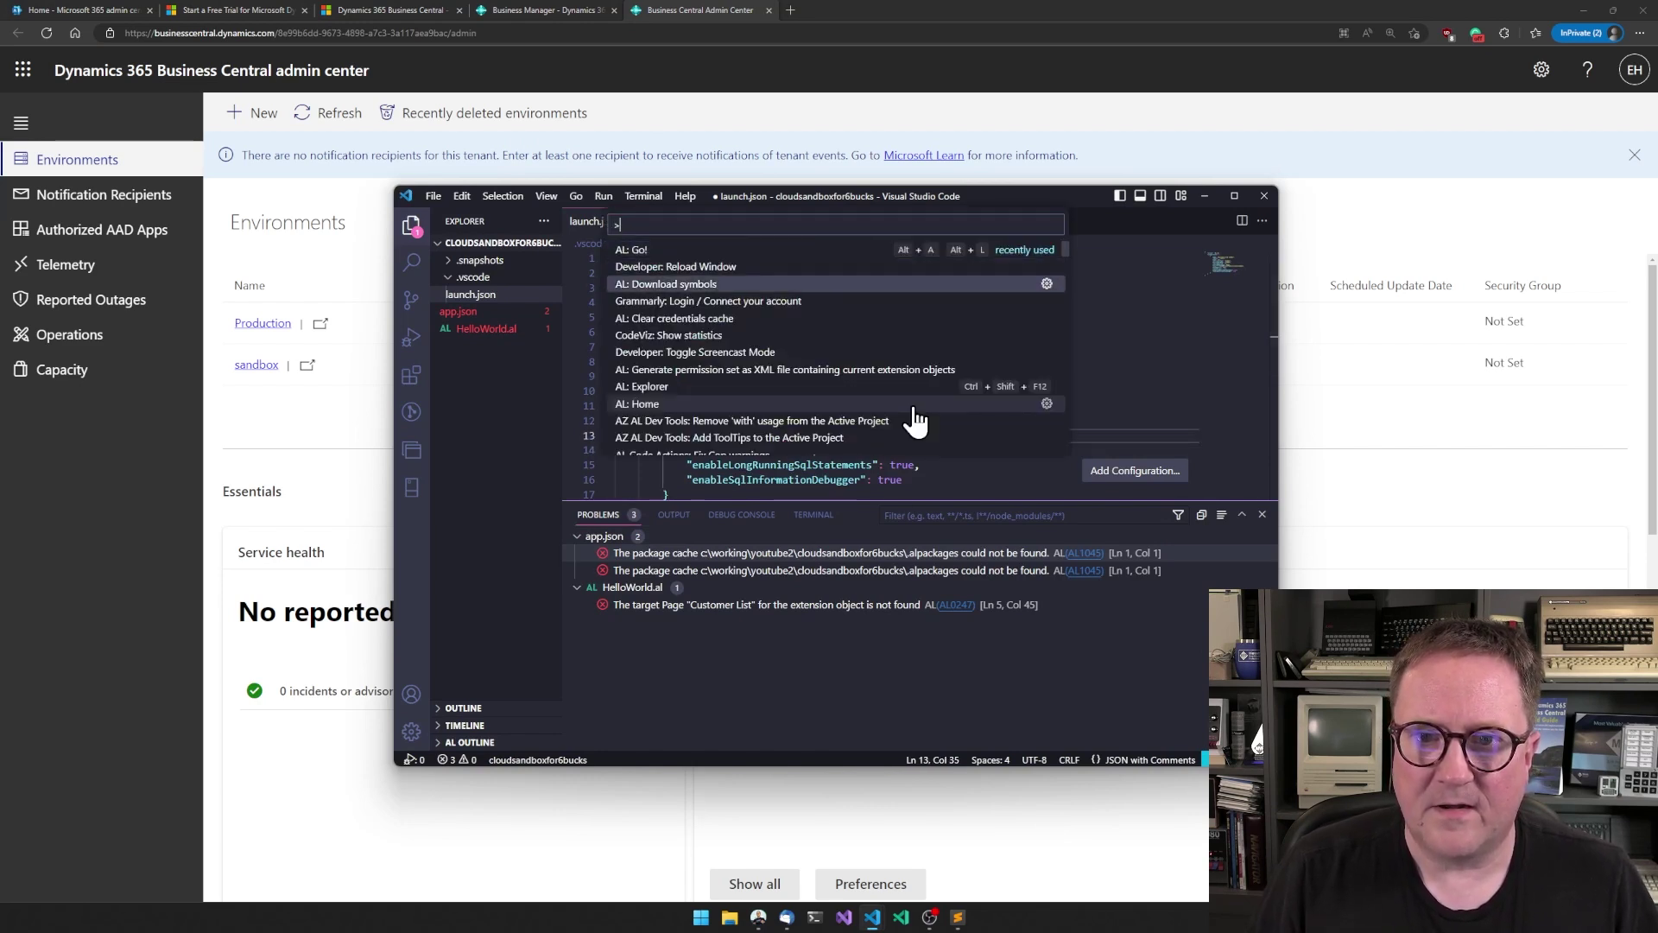
{"action": "key", "text": "Return"}
{"action": "key", "text": "ctrl+shift+p"}
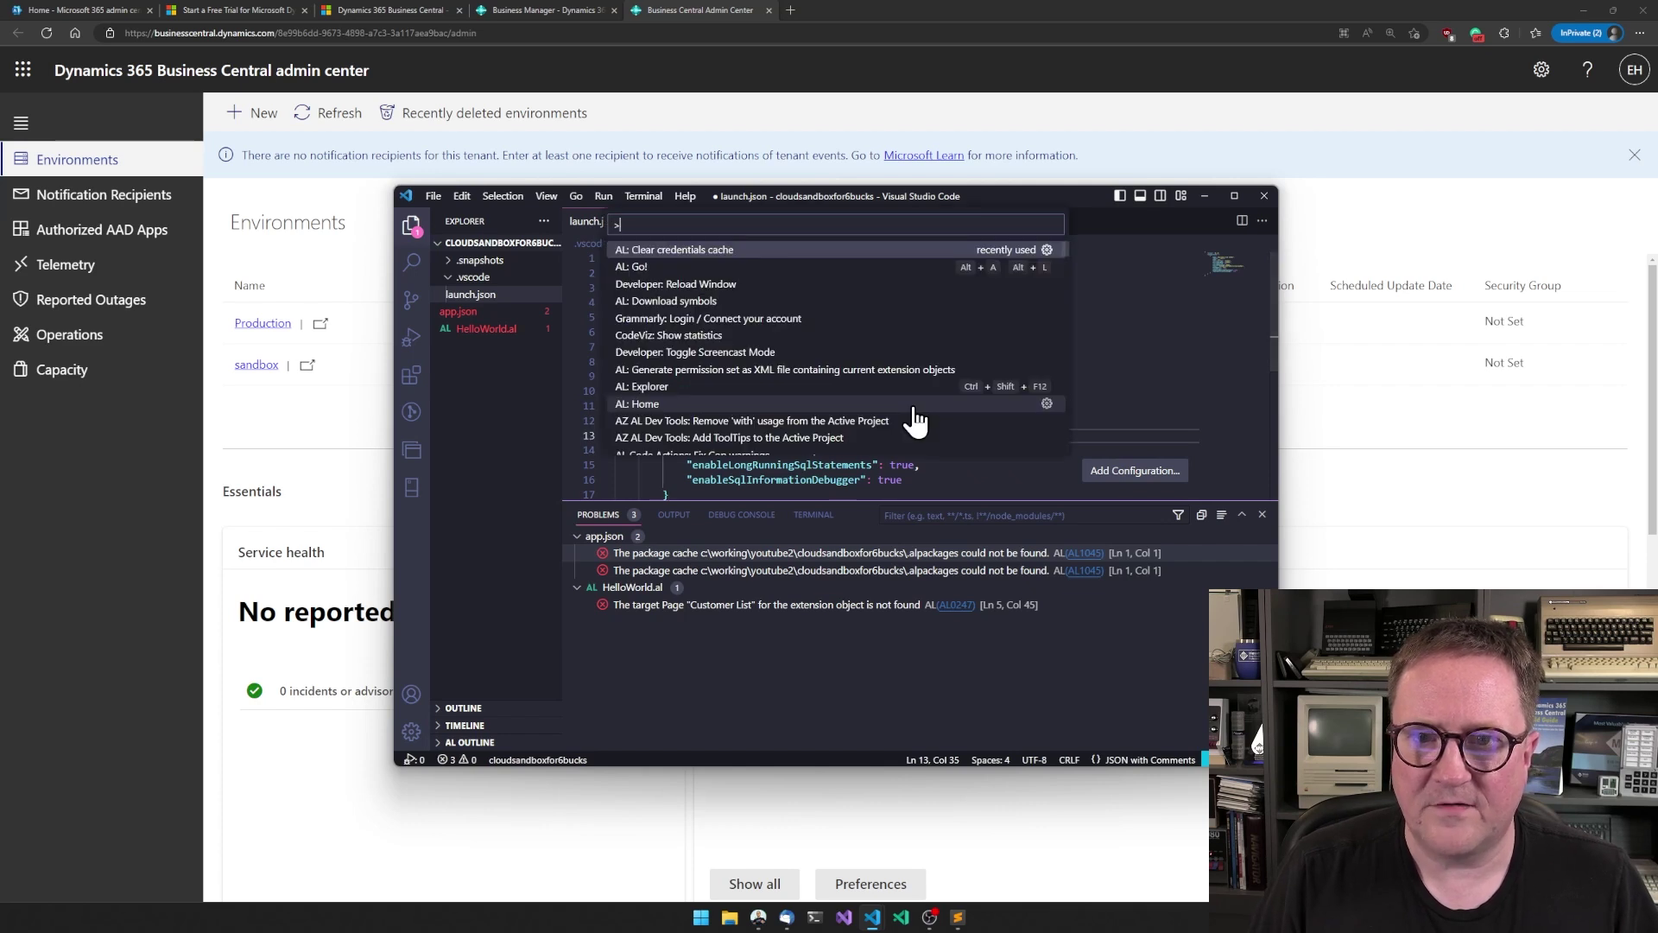
{"action": "key", "text": "Down"}
{"action": "key", "text": "Down"}
{"action": "key", "text": "Down"}
{"action": "key", "text": "Return"}
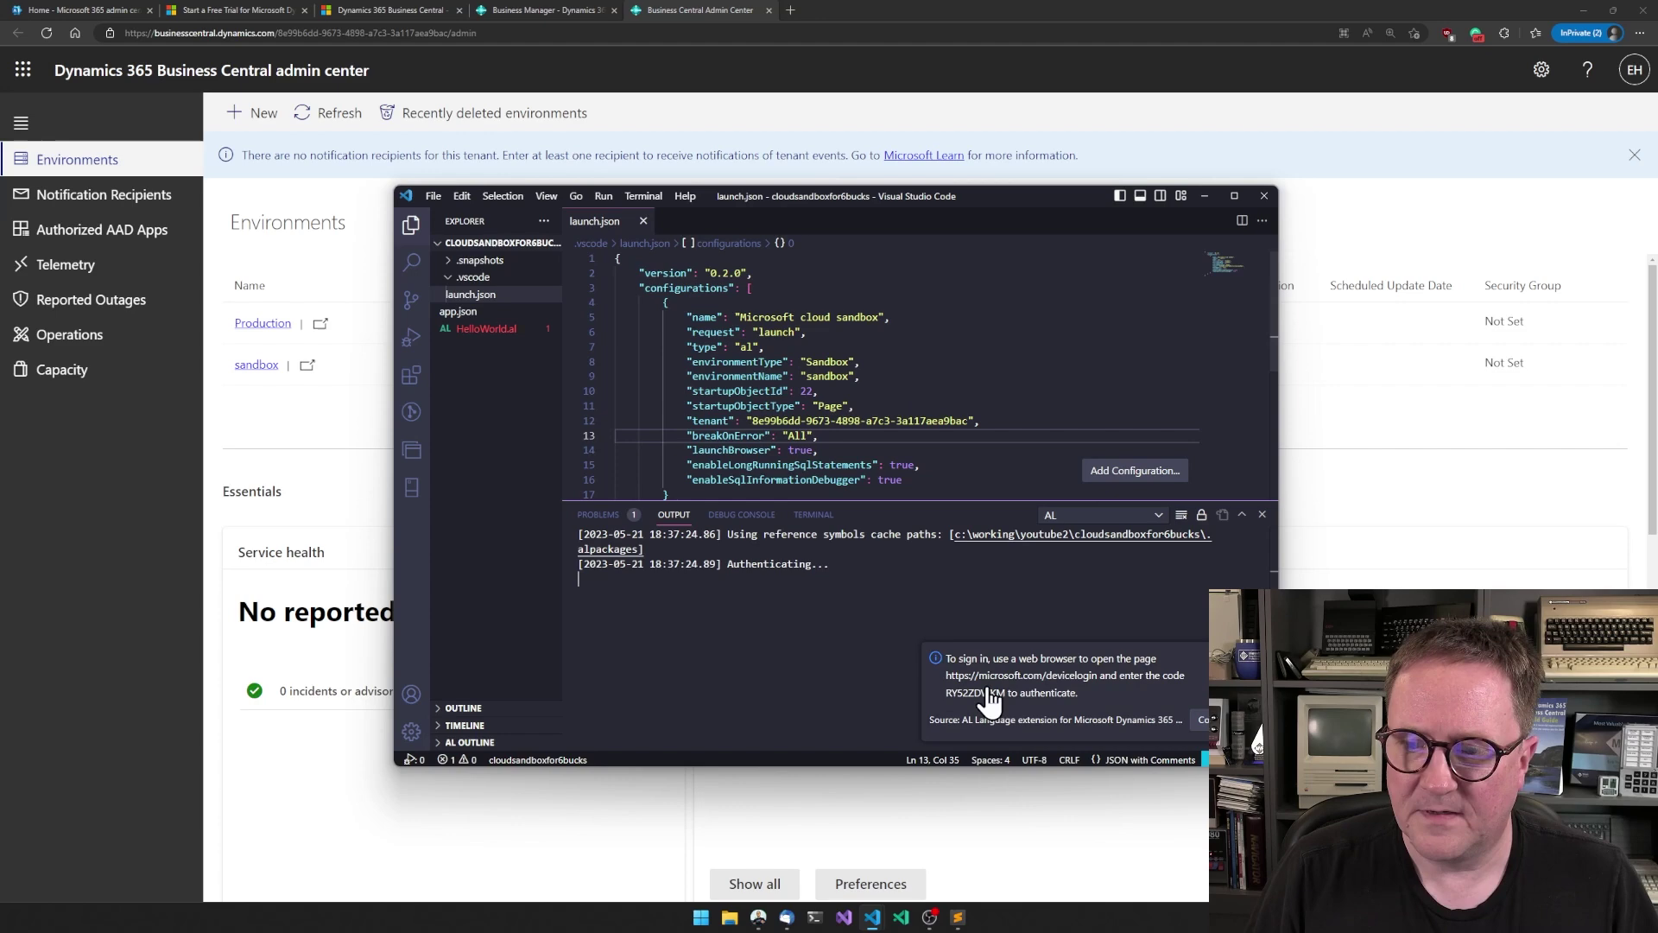
- Open the device sign-in page, close that browser window, and rerun the symbol download
{"action": "left_click", "coordinate": [1203, 720]}
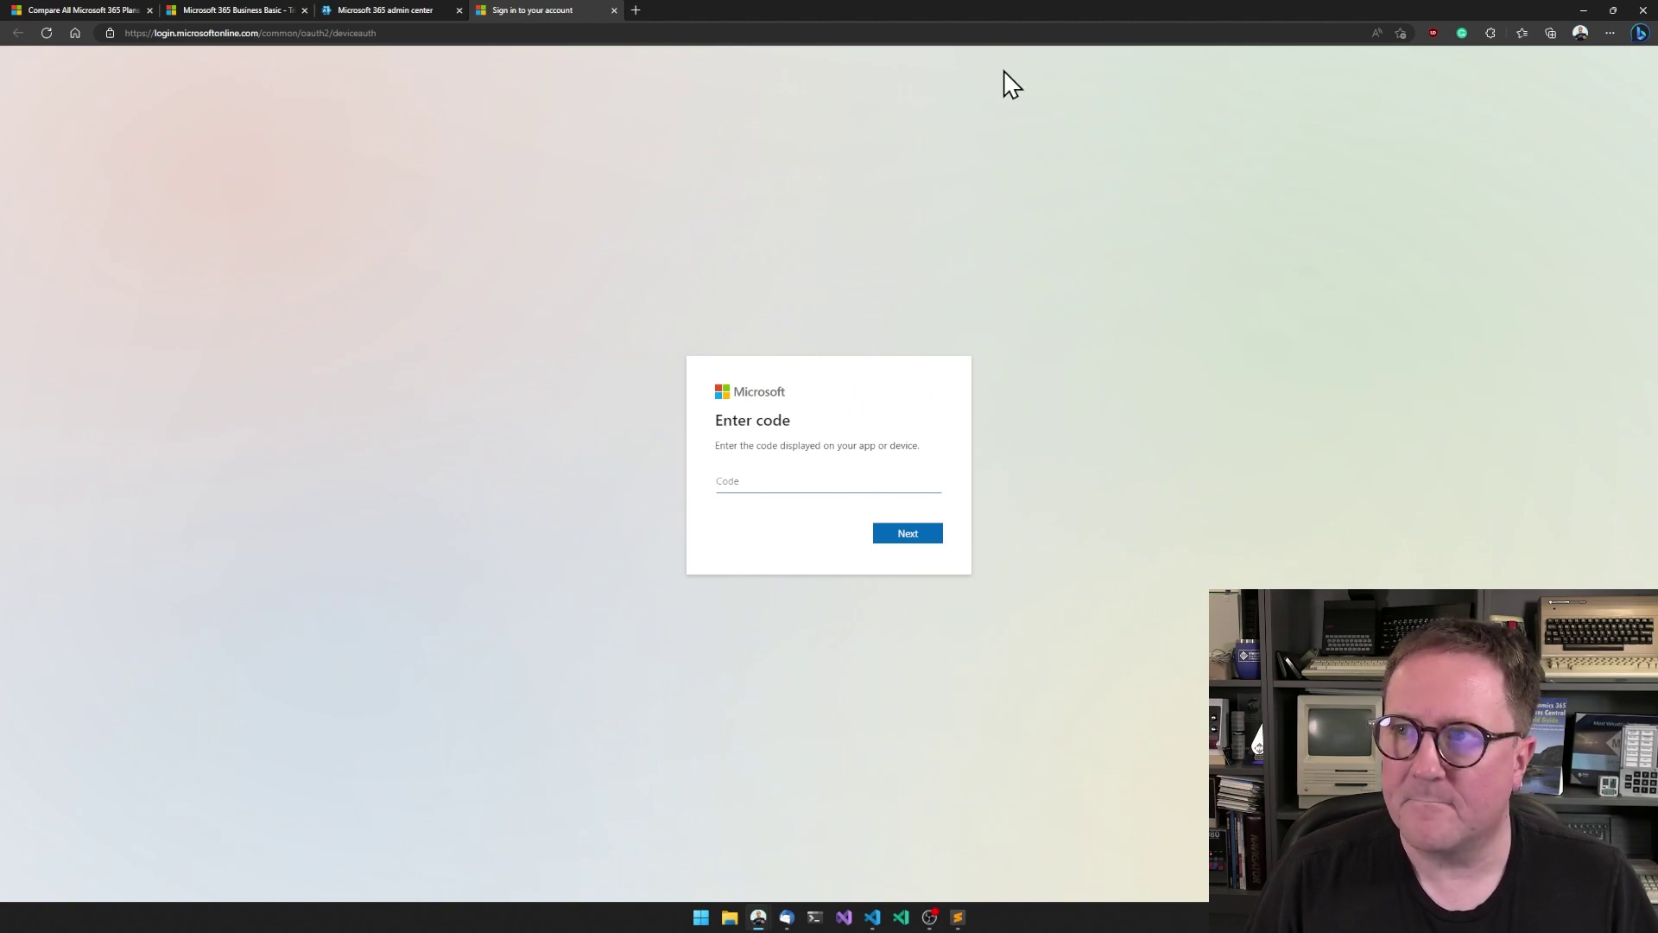
{"action": "left_click", "coordinate": [1582, 10]}
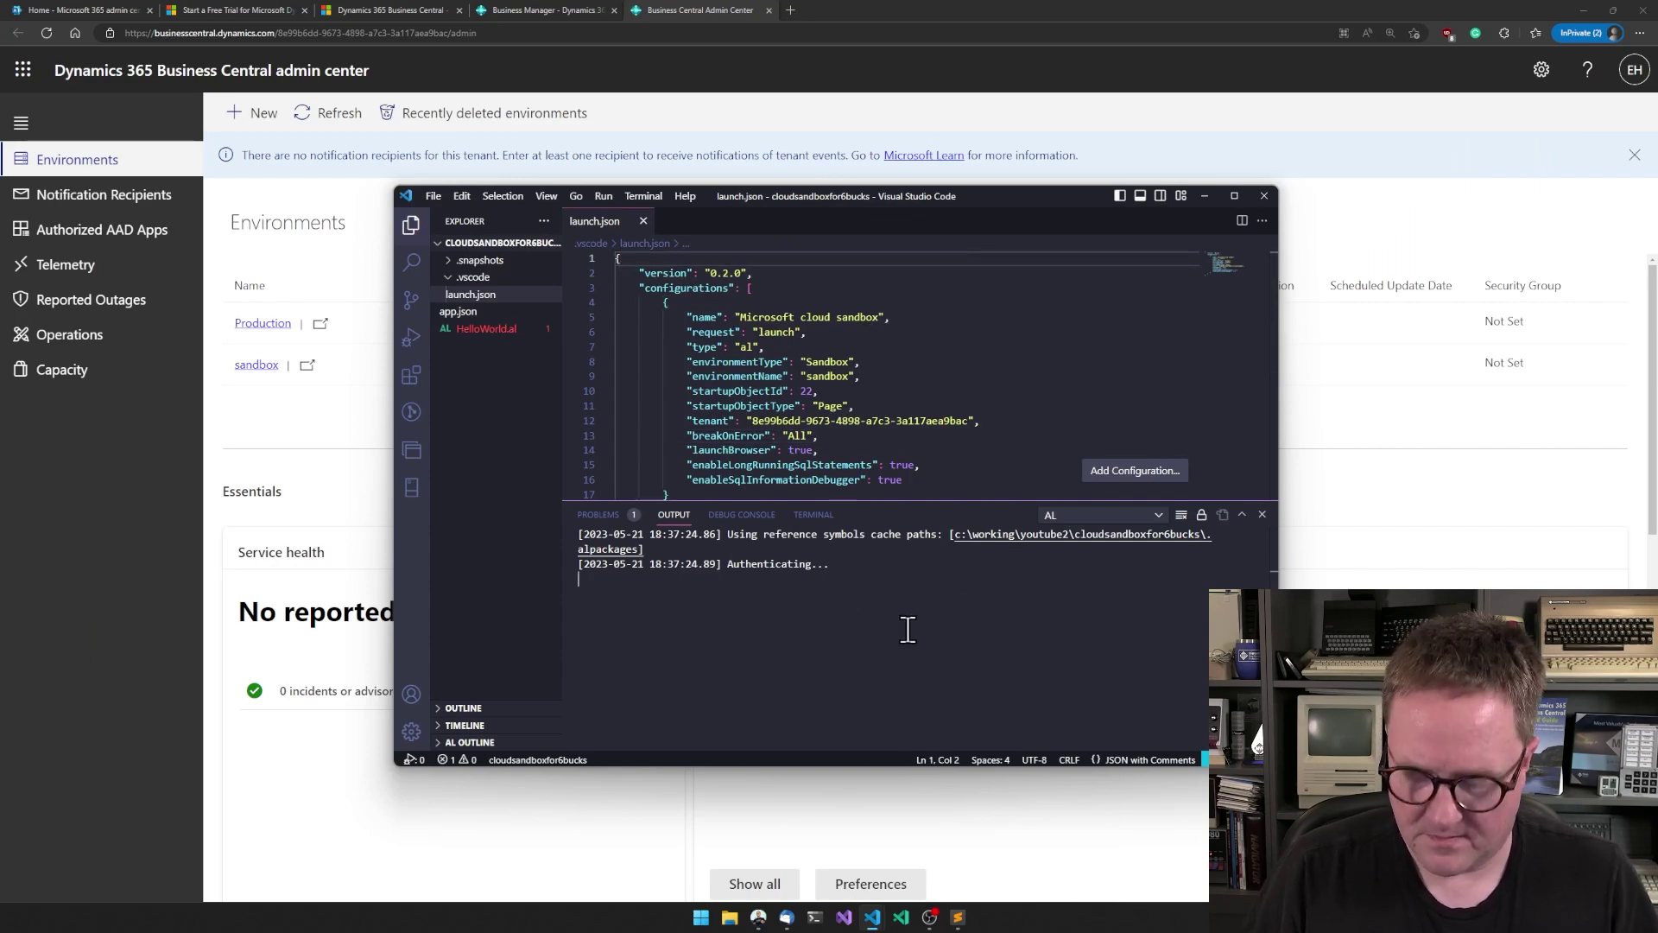
{"action": "key", "text": "ctrl+shift+p"}
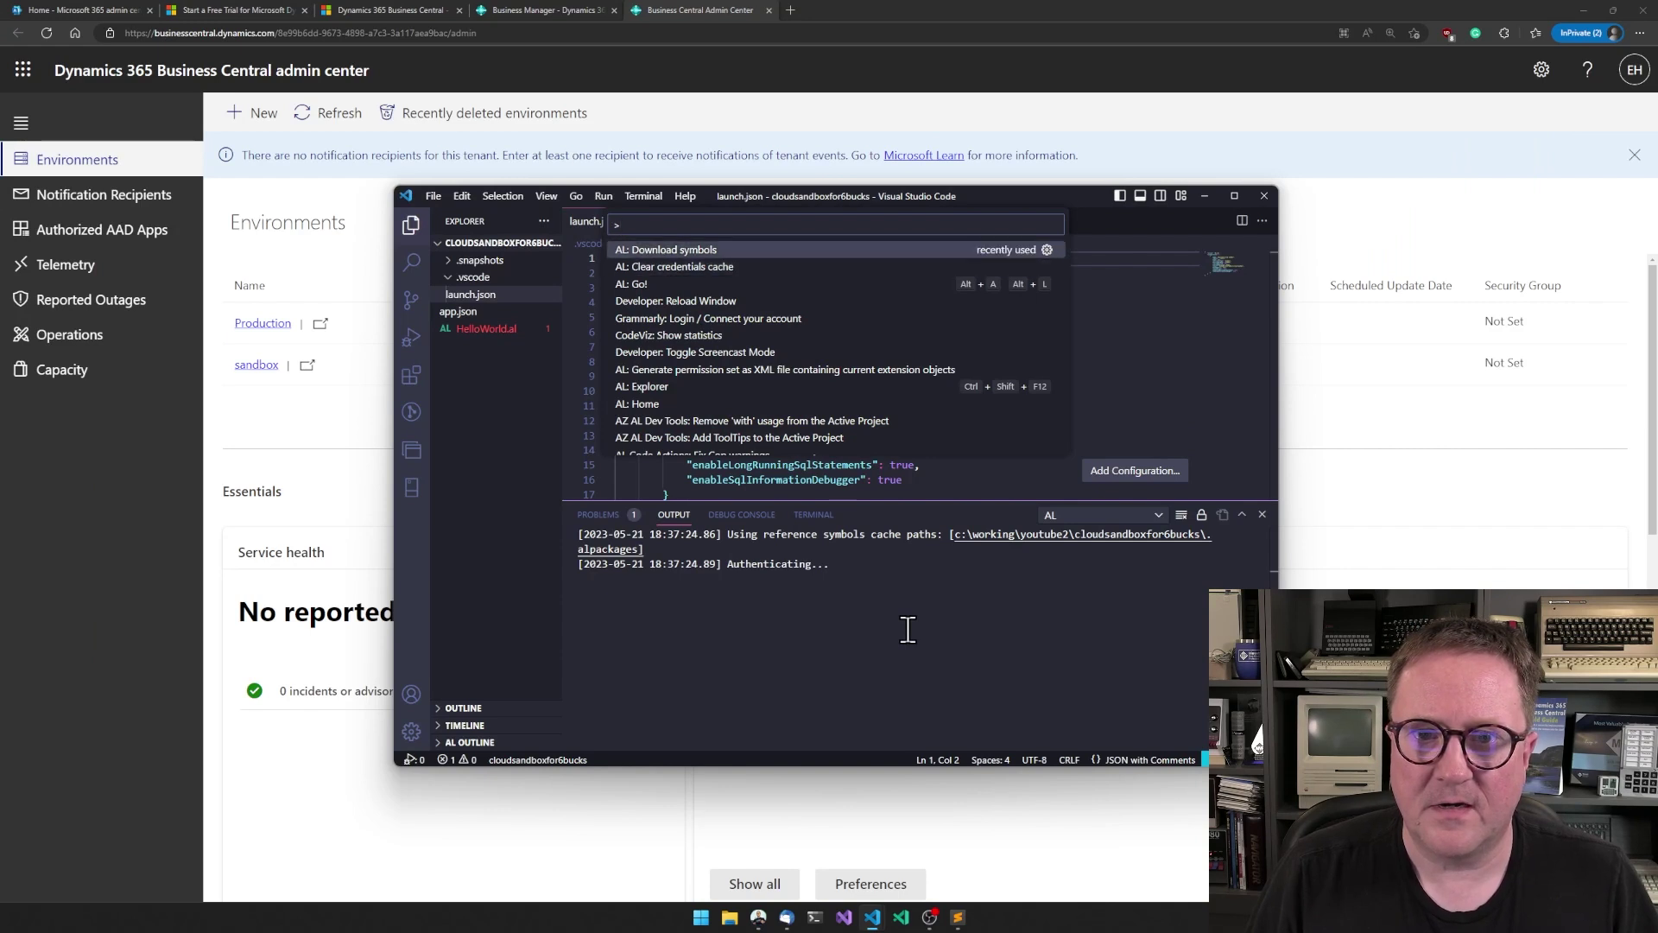
{"action": "key", "text": "Return"}
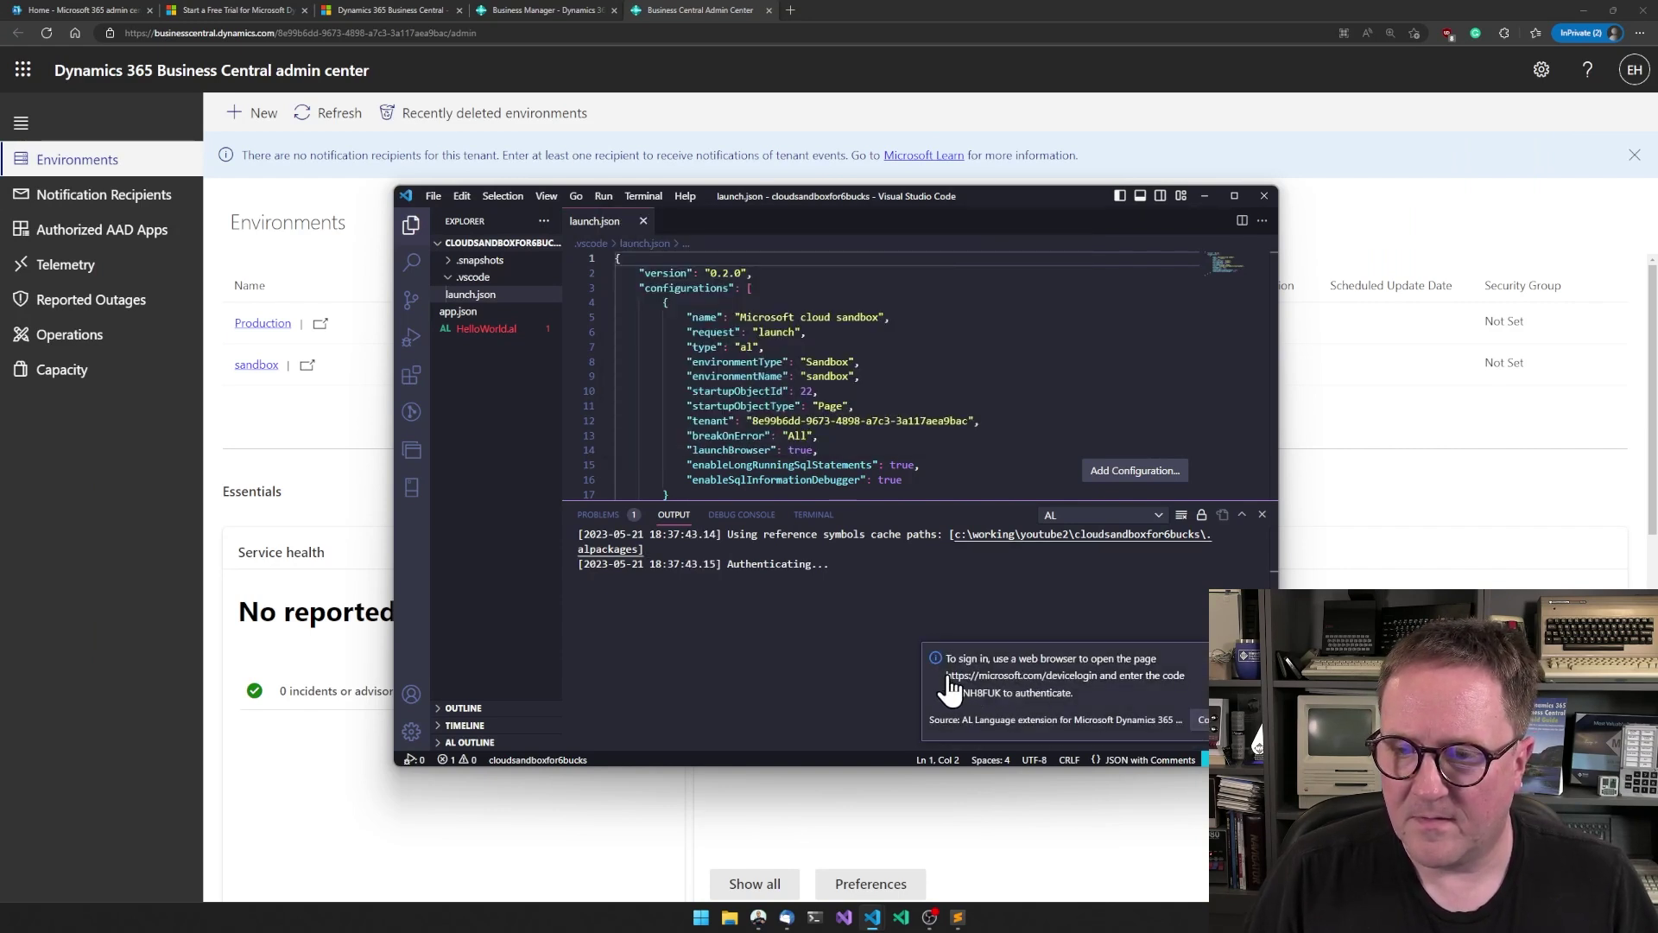
- Load the microsoft.com/devicelogin address from the VS Code notification in a new private tab
{"action": "left_click_drag", "start_coordinate": [950, 679], "coordinate": [1095, 688]}
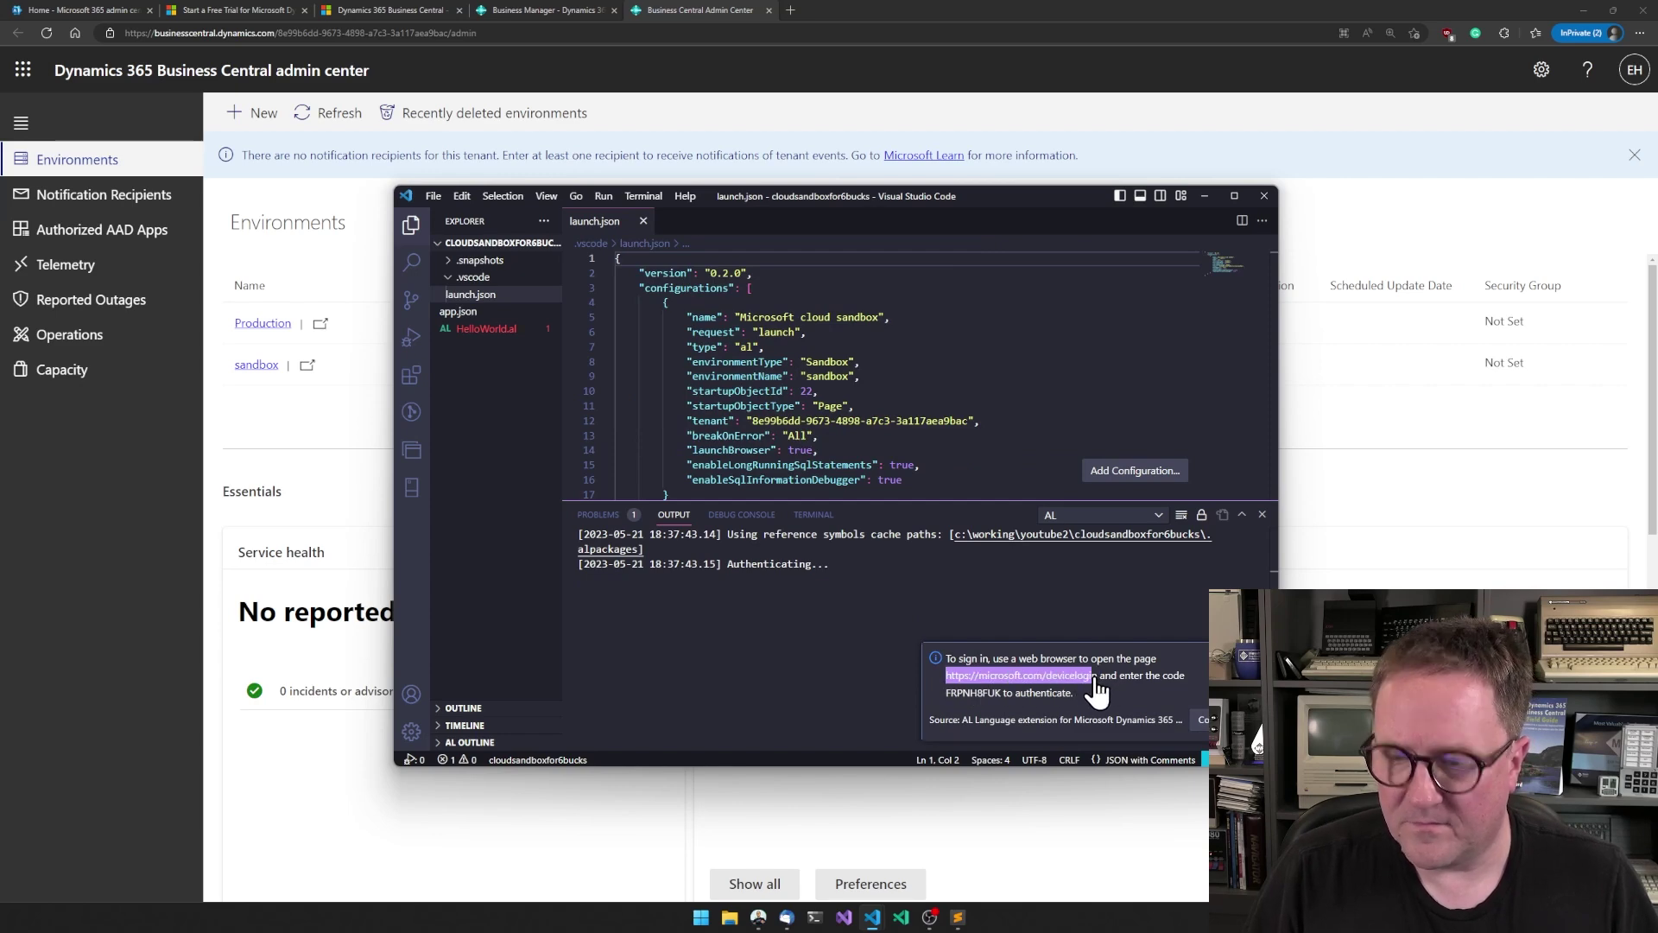
{"action": "left_click", "coordinate": [963, 5]}
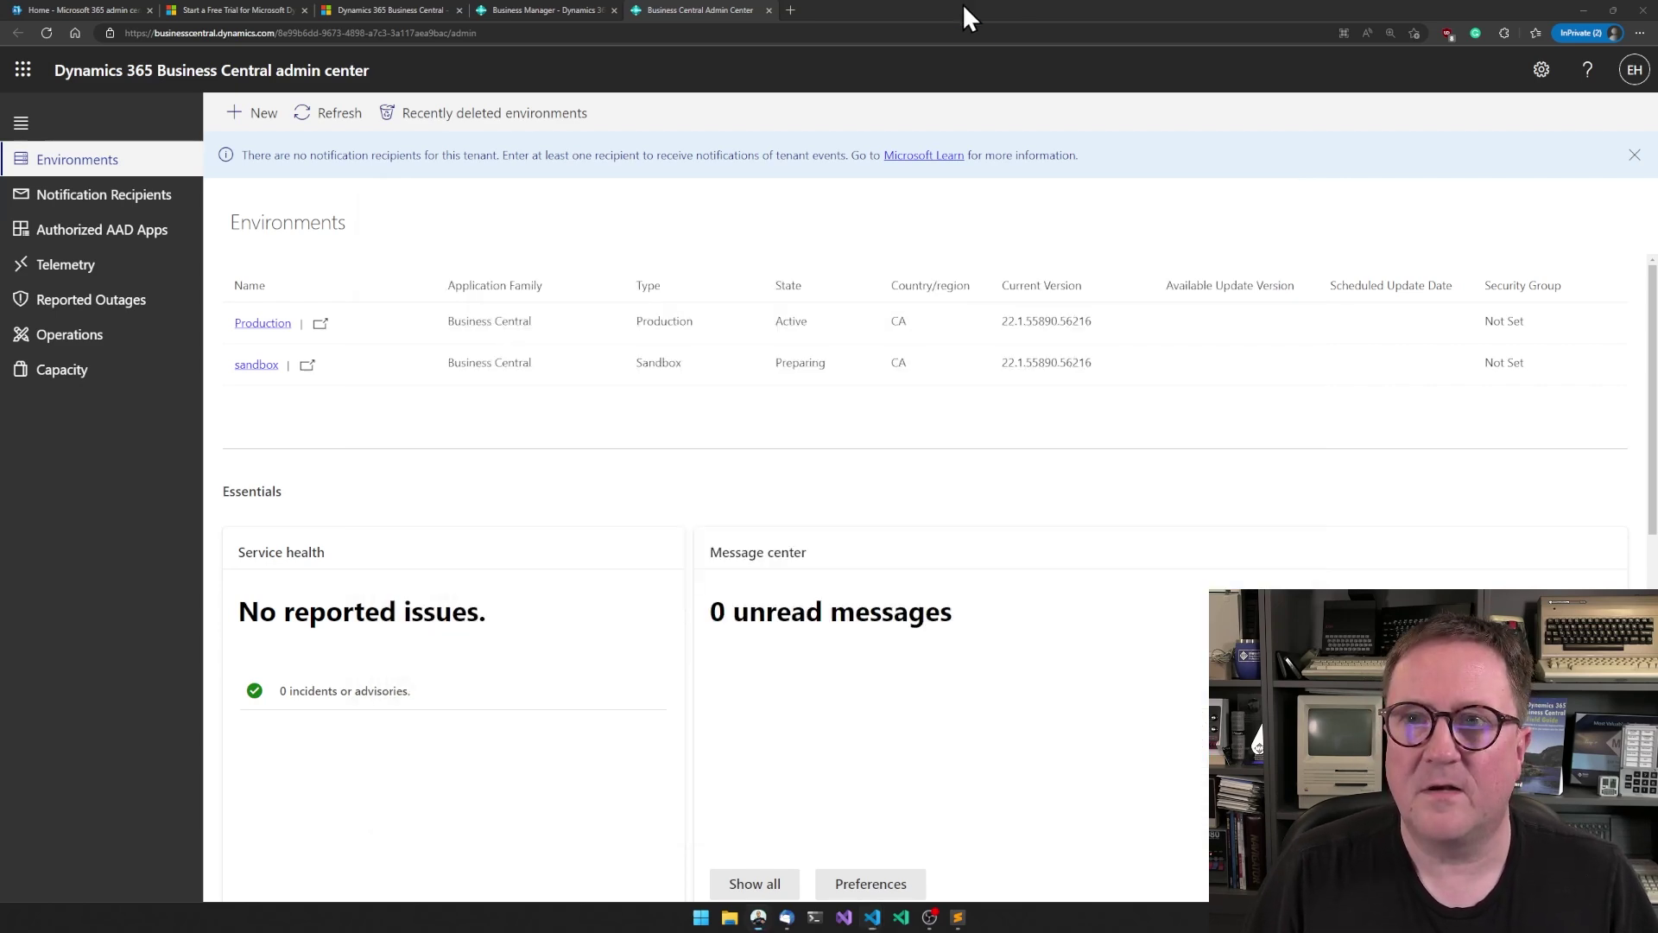
{"action": "key", "text": "ctrl+t"}
{"action": "type", "text": "https://microsoft.com/devicelogin"}
{"action": "key", "text": "Return"}
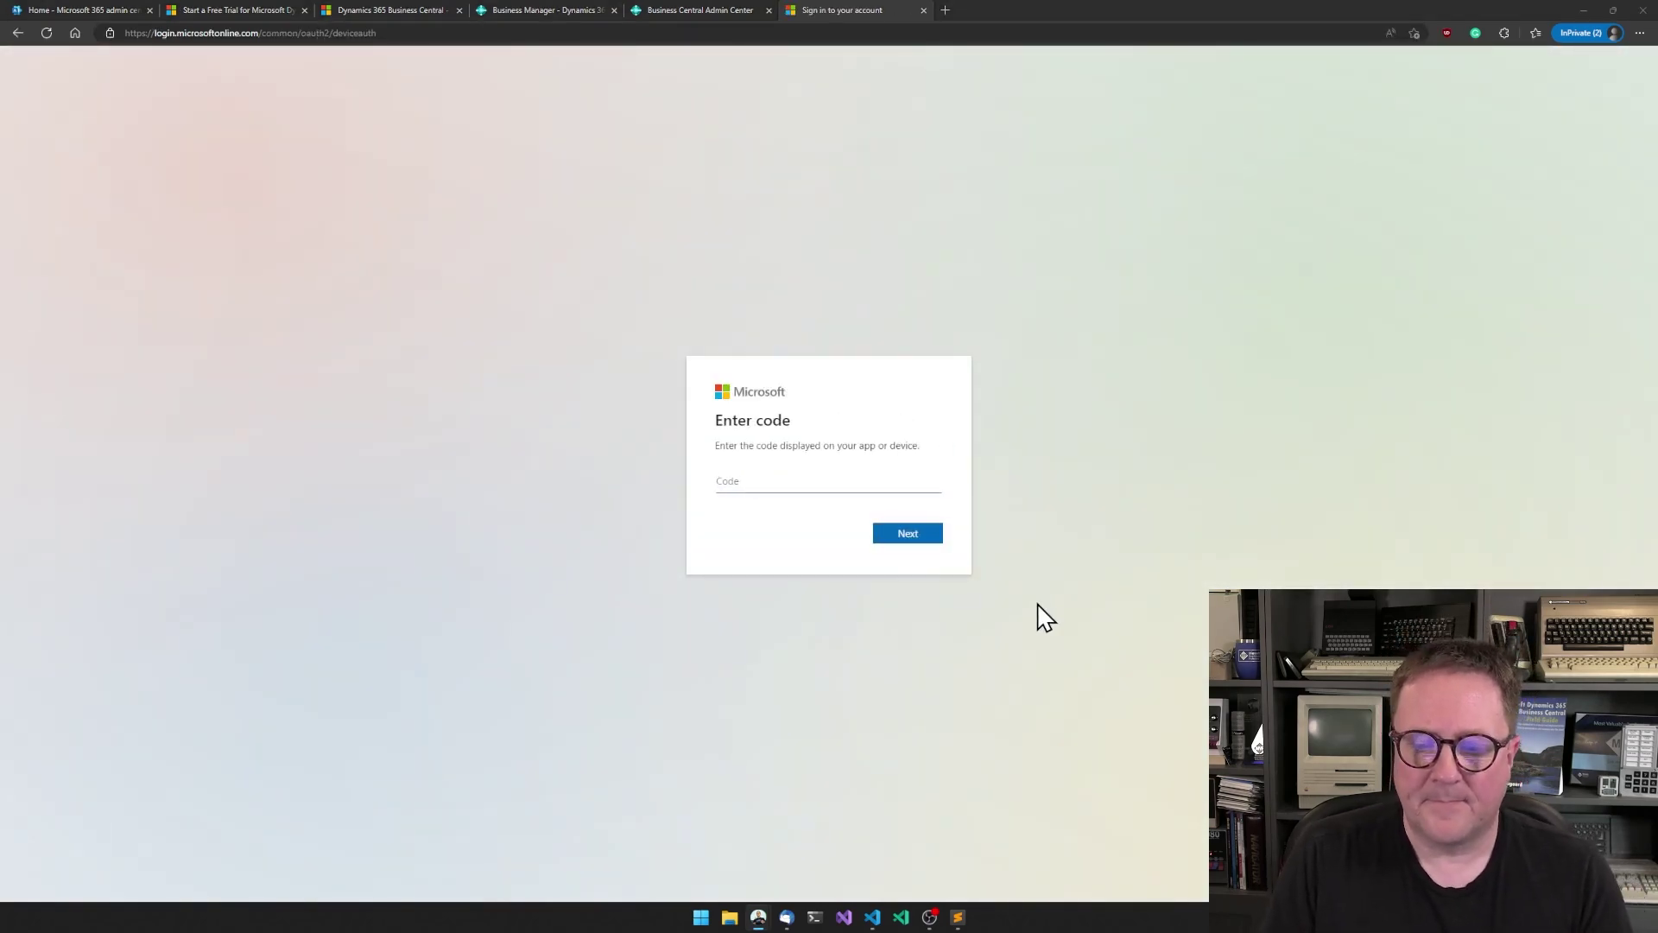
- Enter the VS Code sign-in code, pick the work account, and confirm Business Central Developer access
{"action": "key", "text": "alt+Tab"}
{"action": "left_click_drag", "start_coordinate": [948, 693], "coordinate": [1005, 702]}
{"action": "key", "text": "ctrl+c"}
{"action": "left_click", "coordinate": [954, 696]}
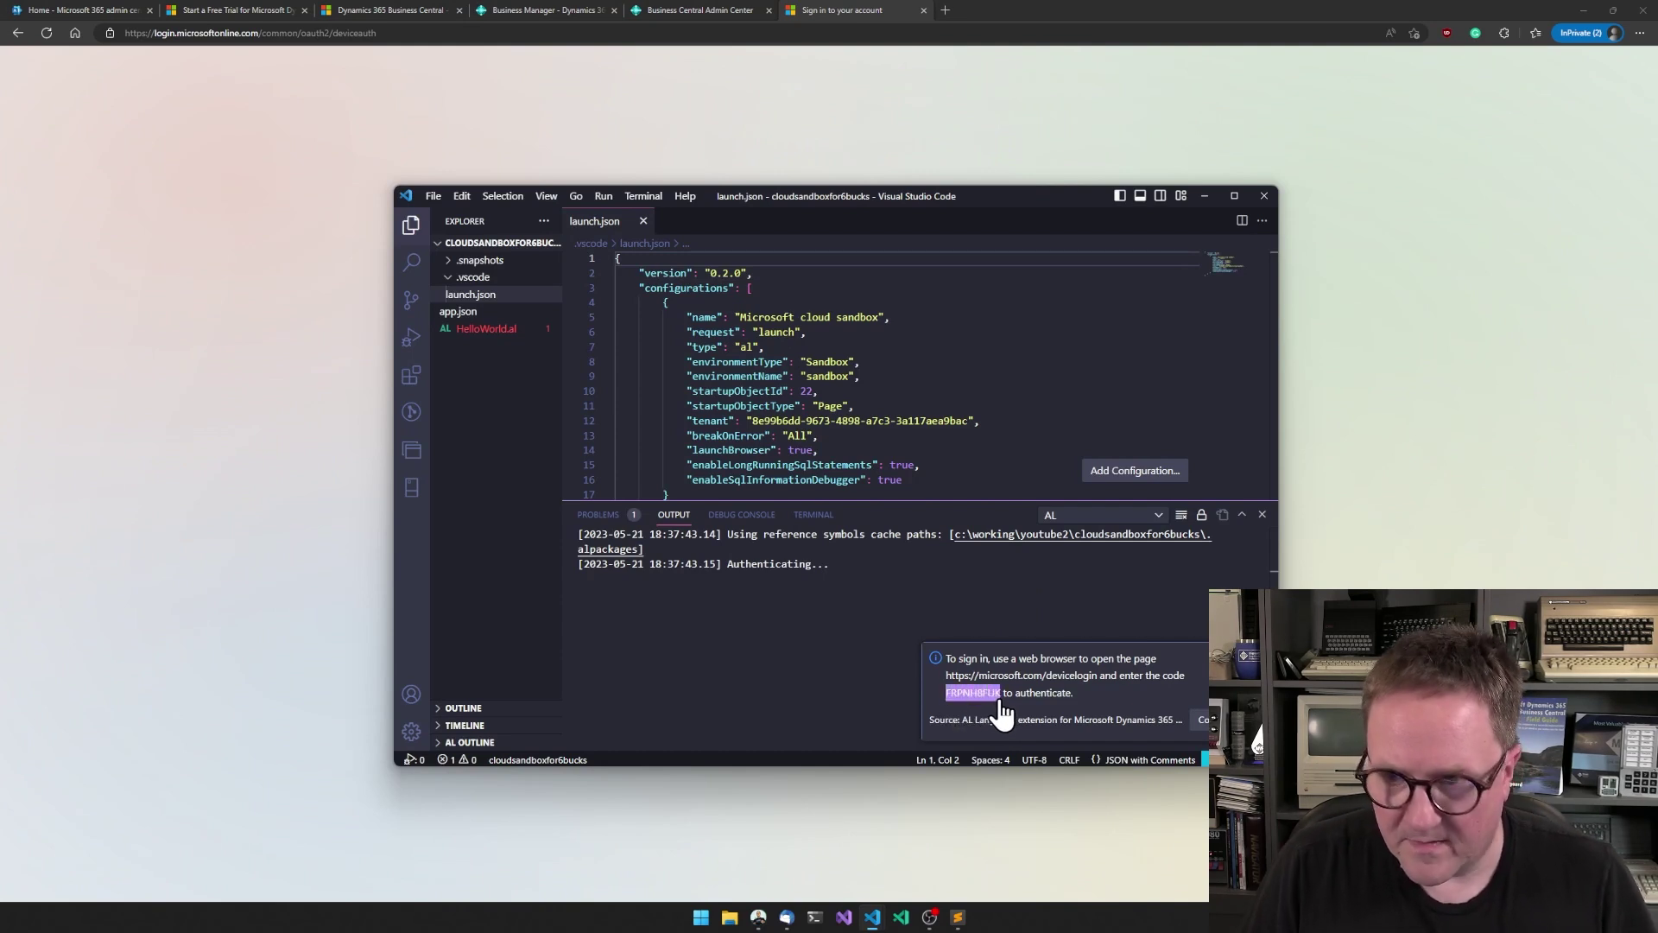
{"action": "left_click", "coordinate": [860, 116]}
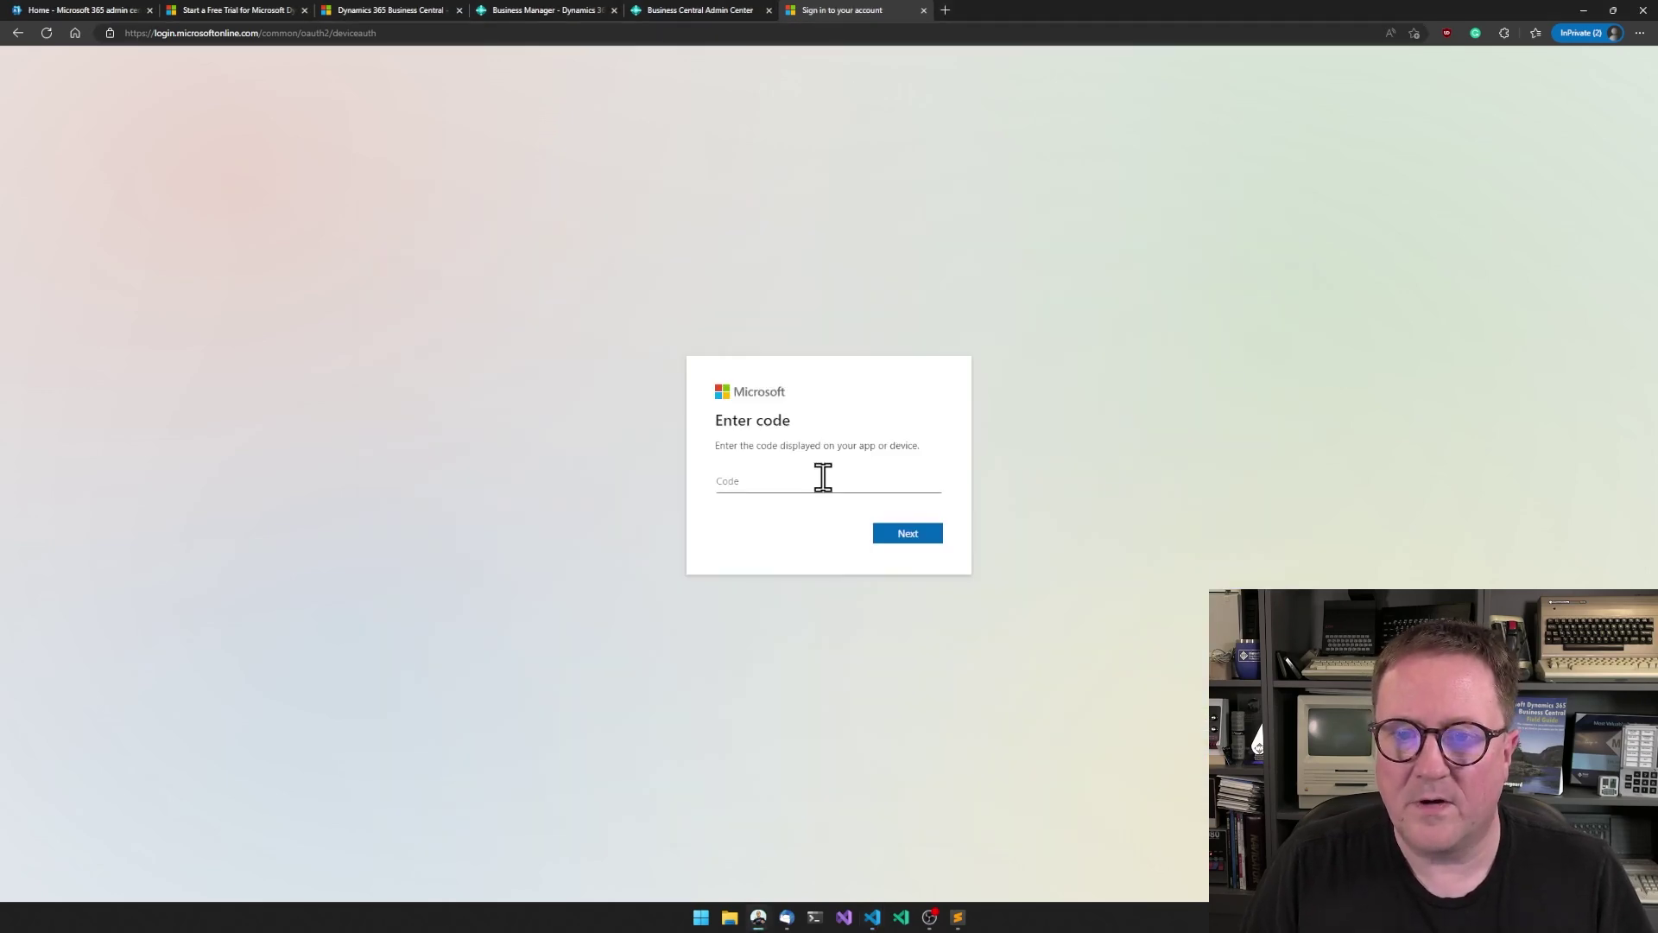
{"action": "key", "text": "ctrl+v"}
{"action": "left_click", "coordinate": [916, 536]}
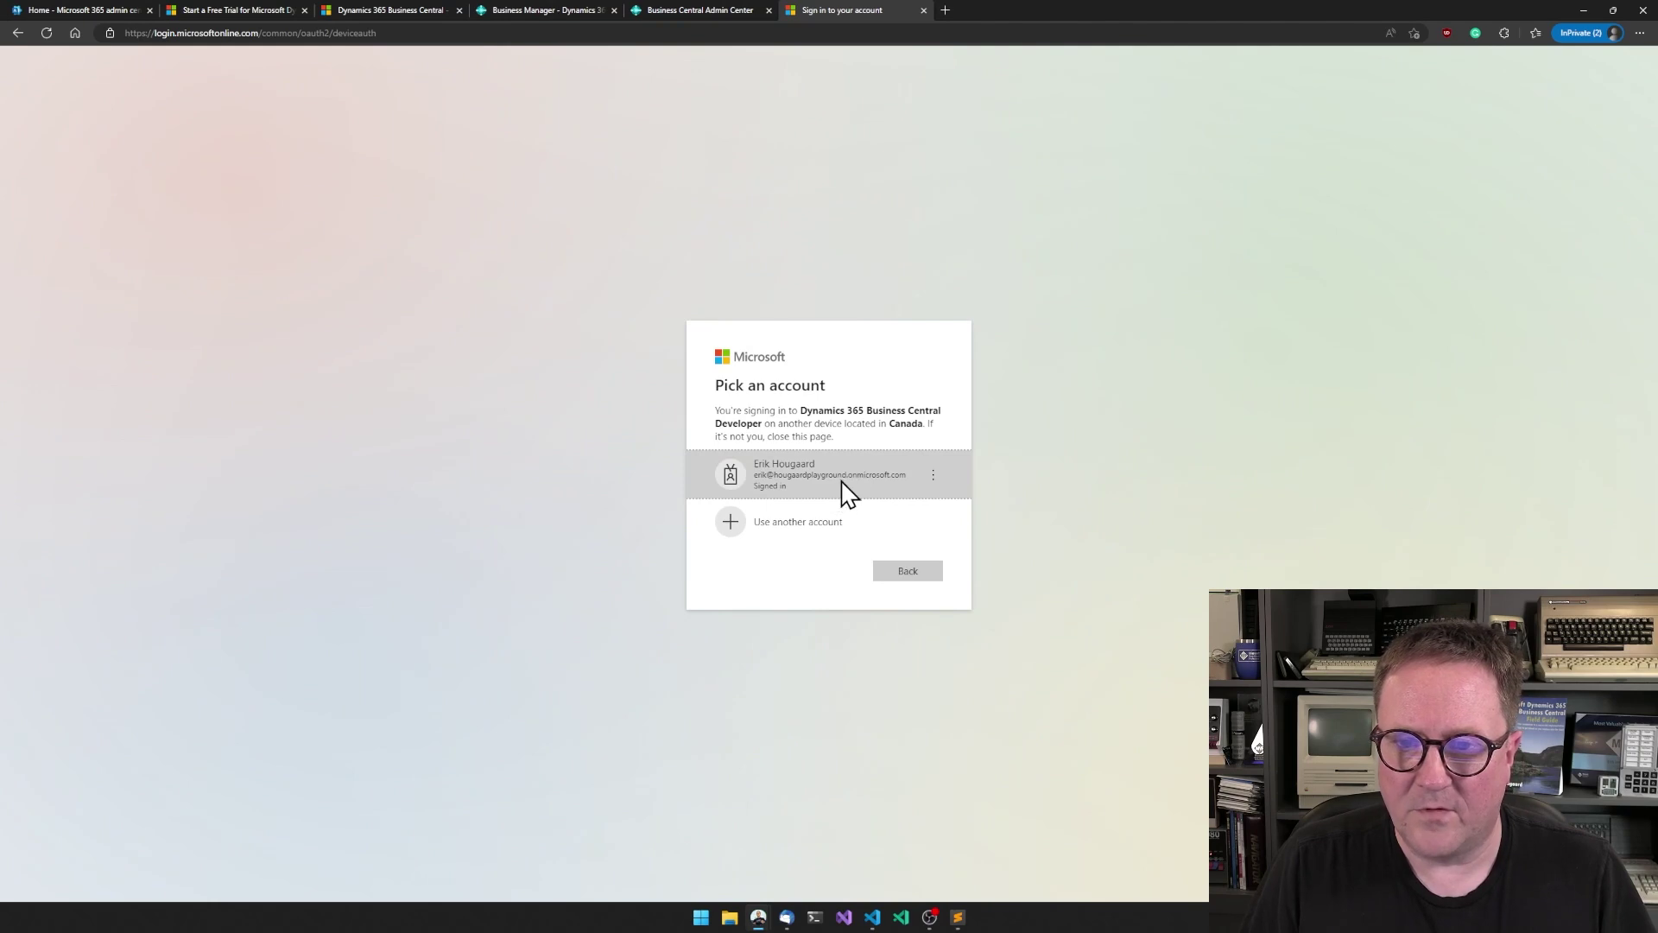
{"action": "left_click", "coordinate": [843, 489]}
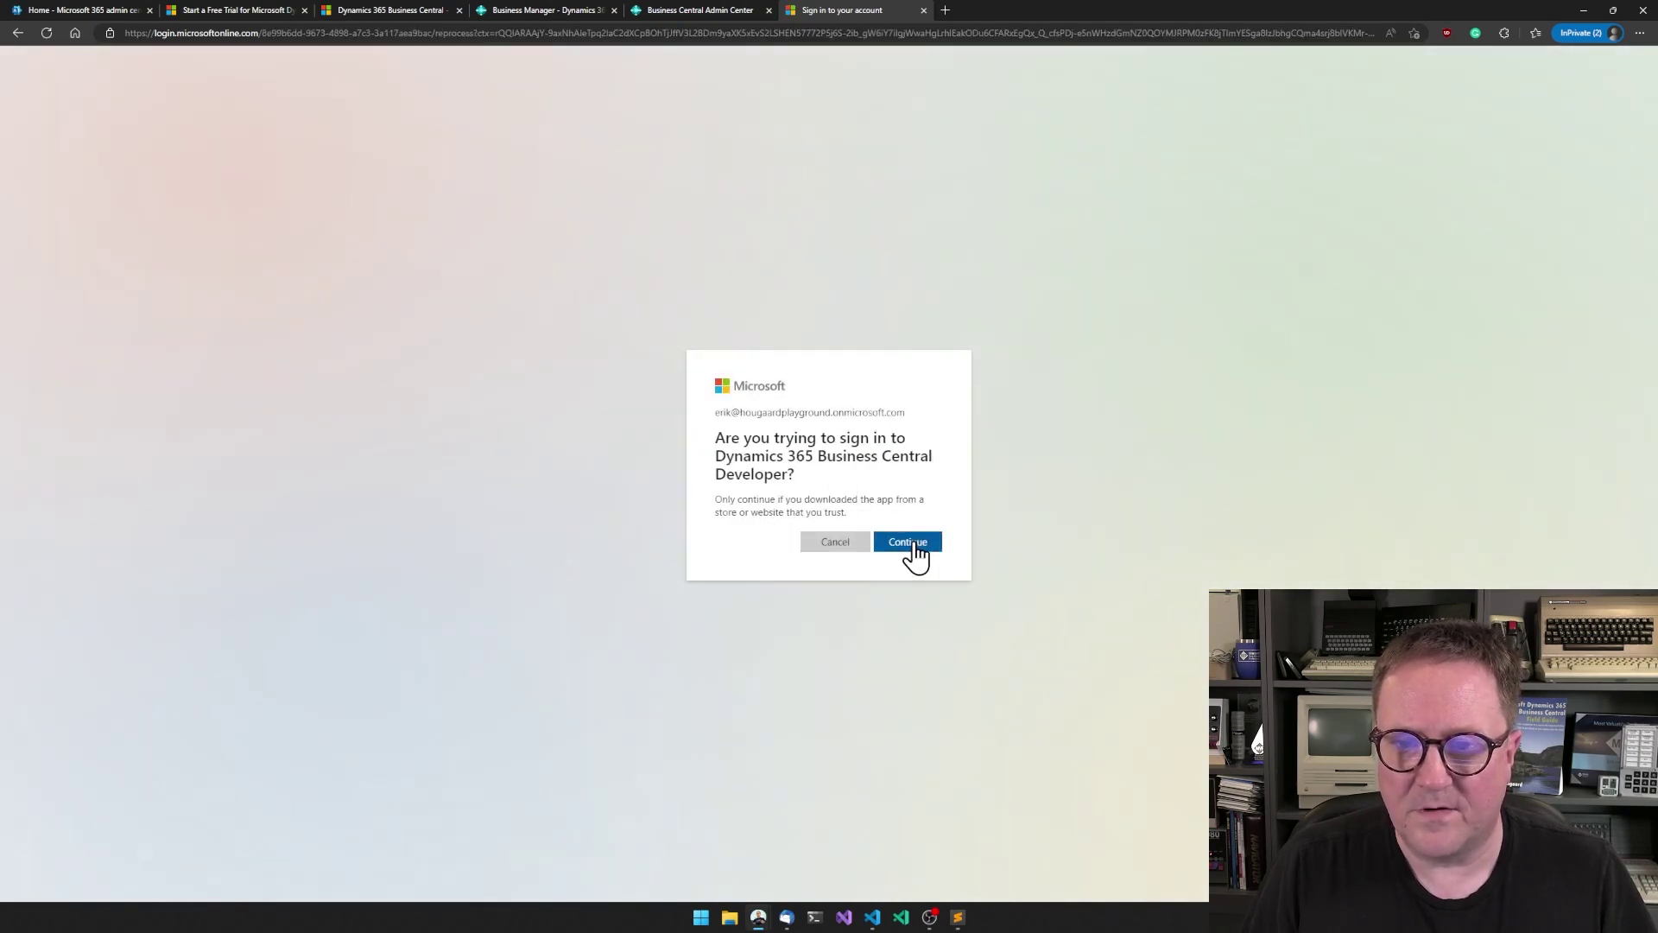
{"action": "left_click", "coordinate": [914, 544]}
{"action": "key", "text": "ctrl+shift+Tab"}
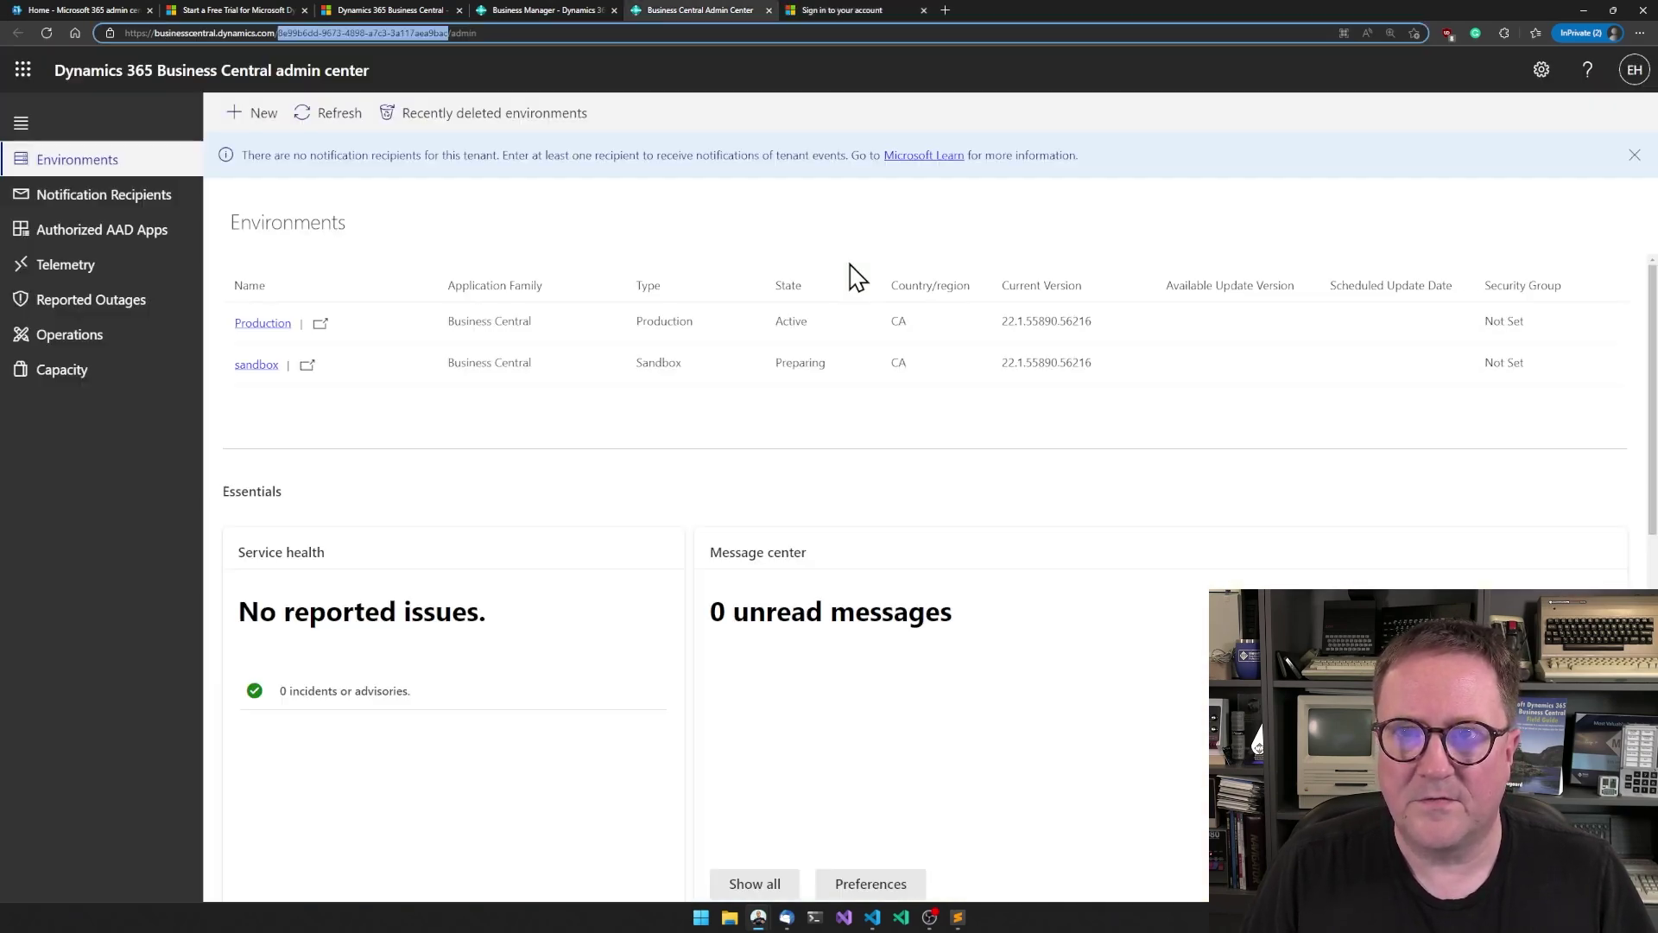
- Review the ServiceUnavailable symbol error, then refresh the admin center to find 'sandbox' still Preparing
{"action": "key", "text": "alt+Tab"}
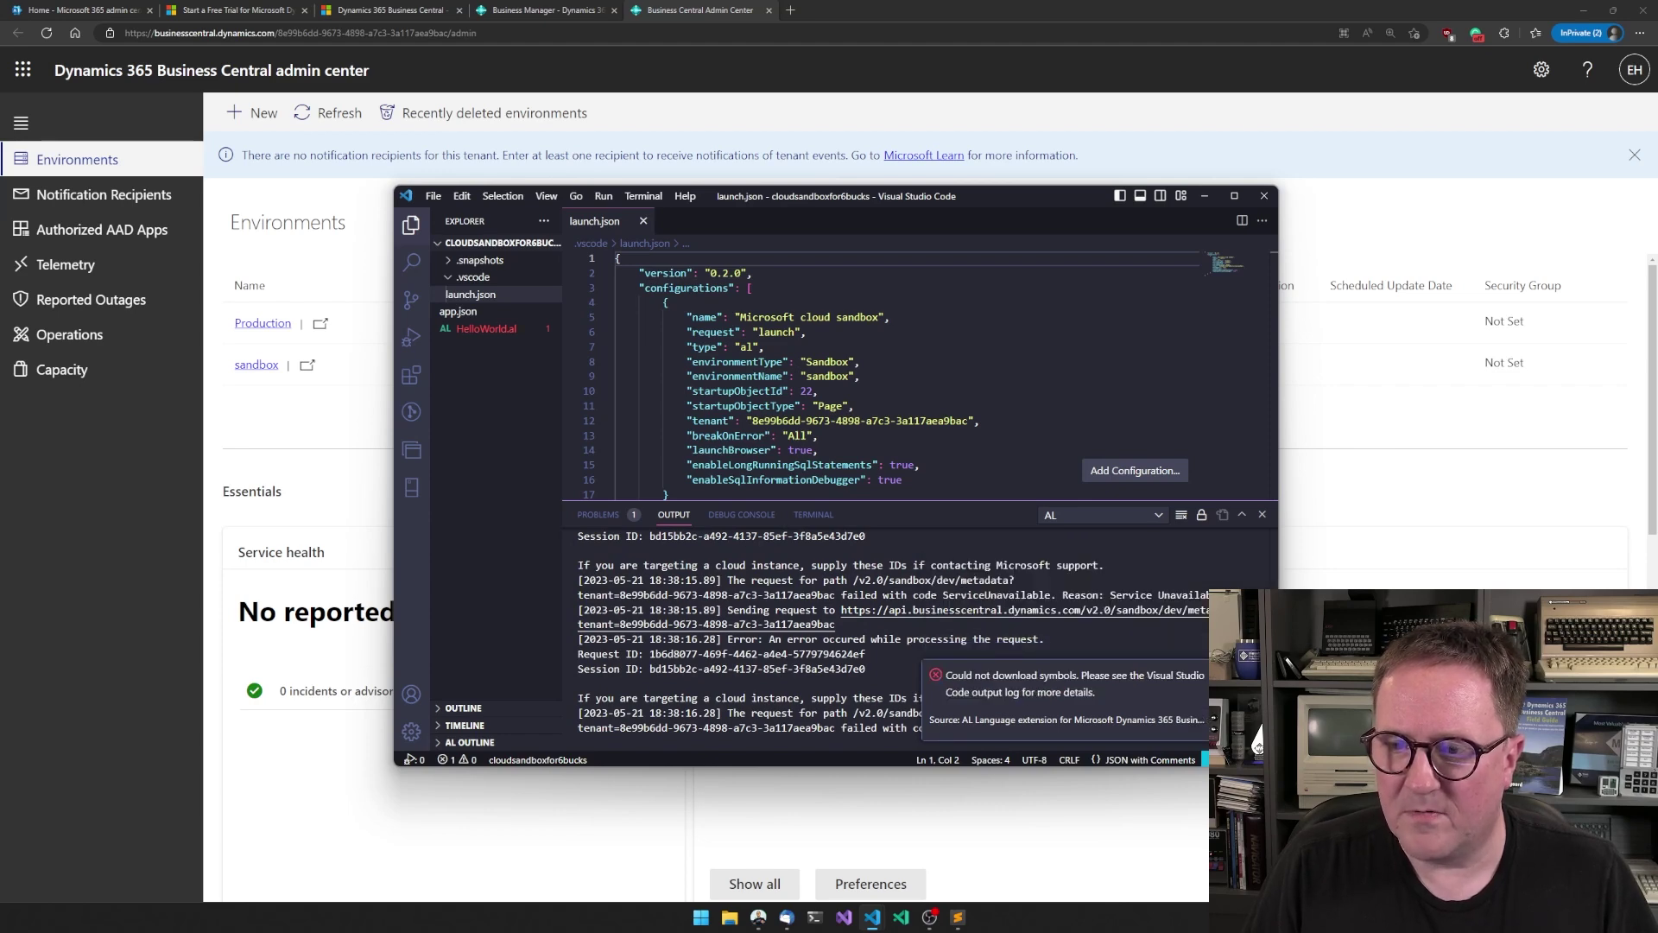
{"action": "left_click", "coordinate": [1338, 422]}
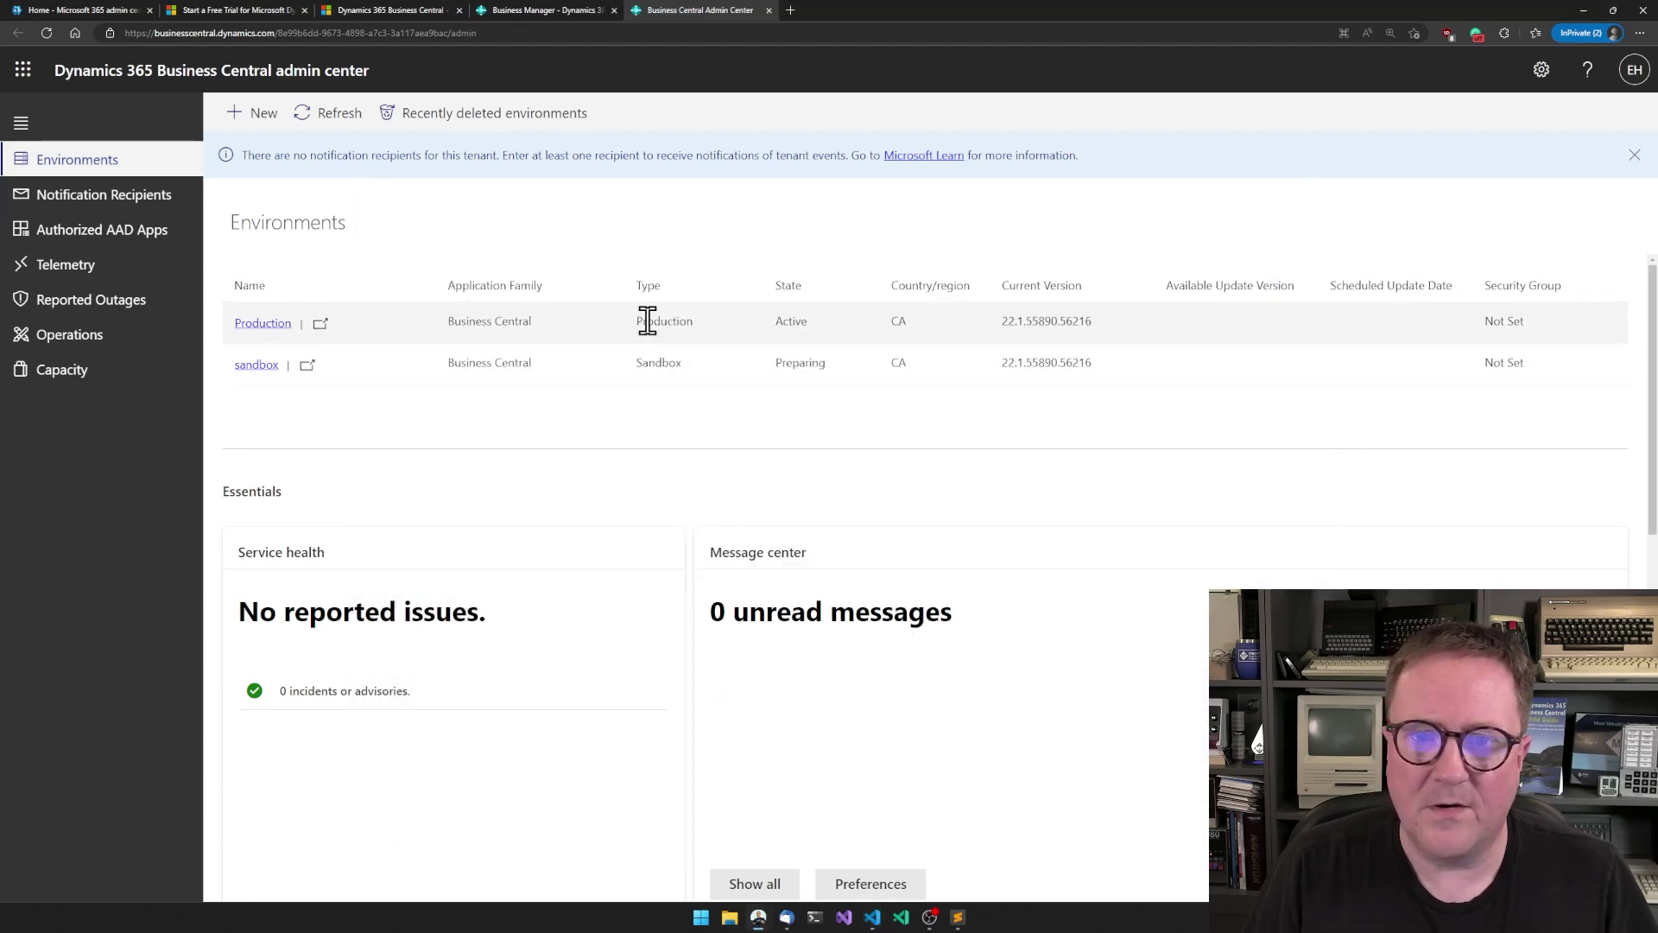
{"action": "left_click", "coordinate": [328, 114]}
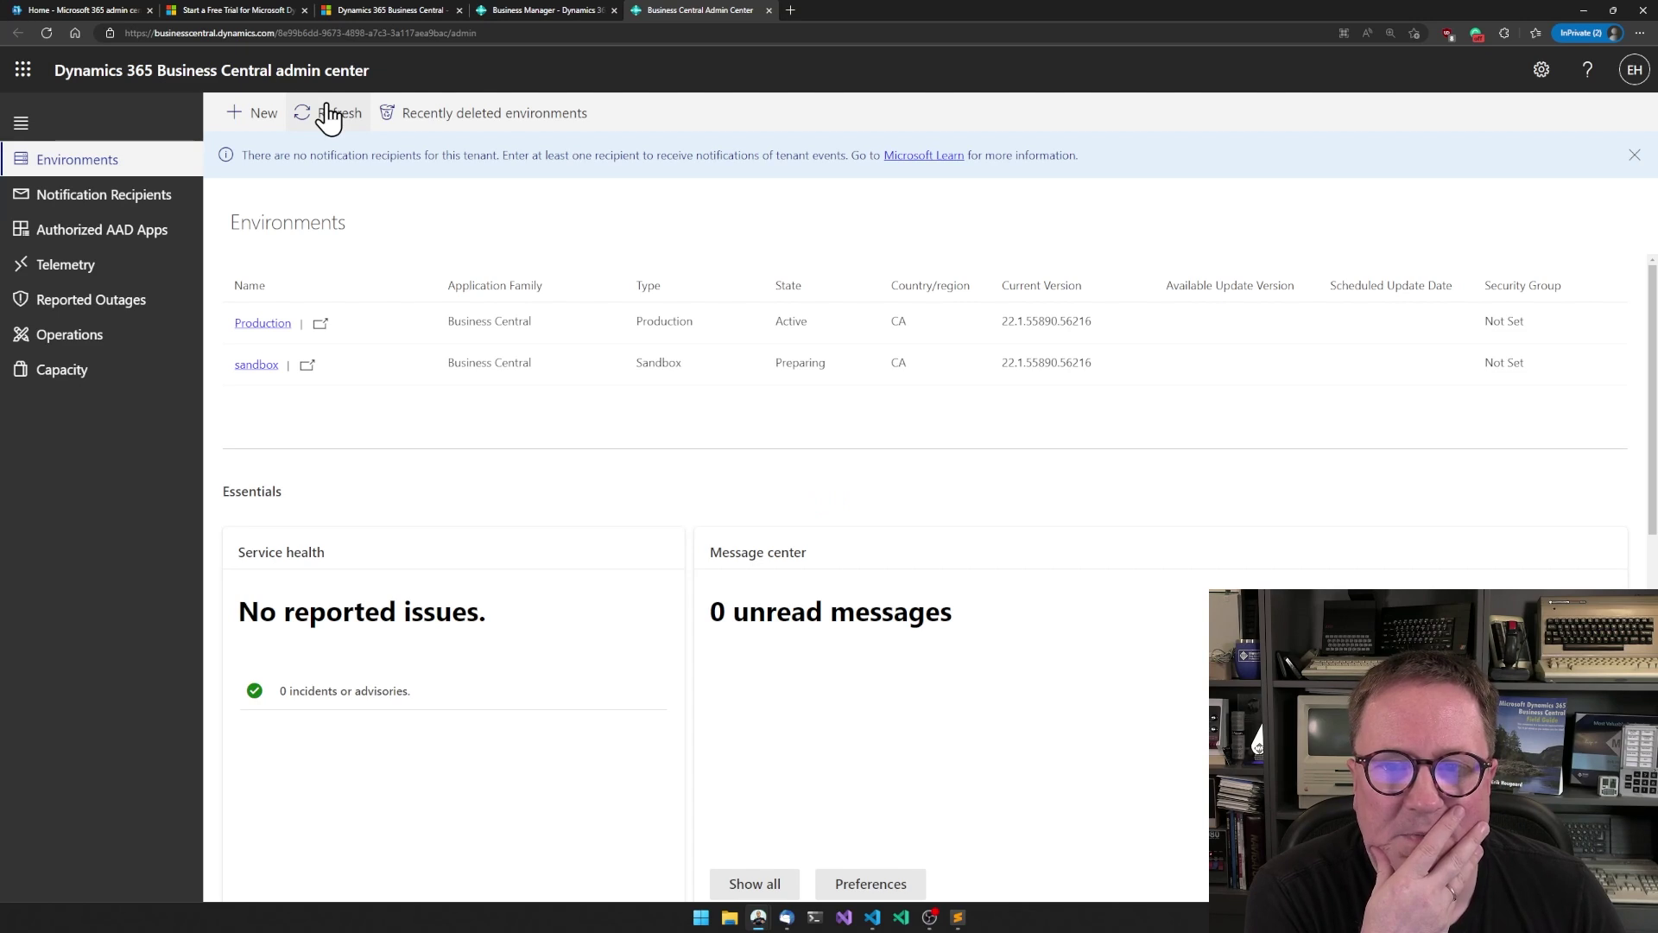
{"action": "left_click", "coordinate": [329, 117]}
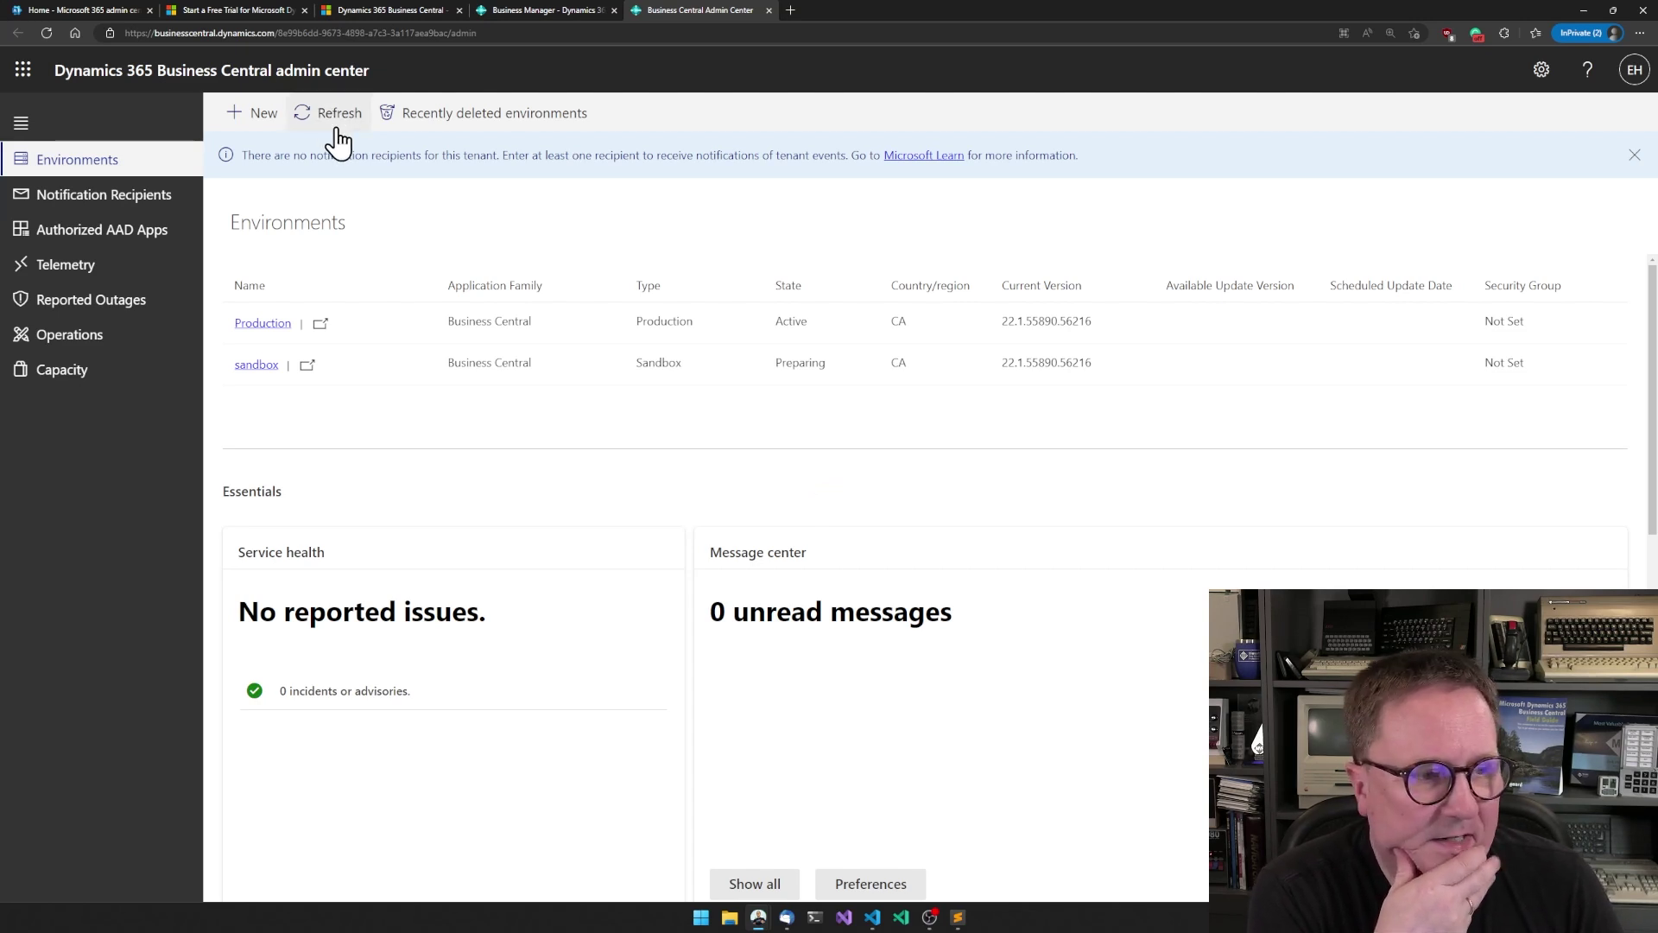
{"action": "key", "text": "alt+Tab"}
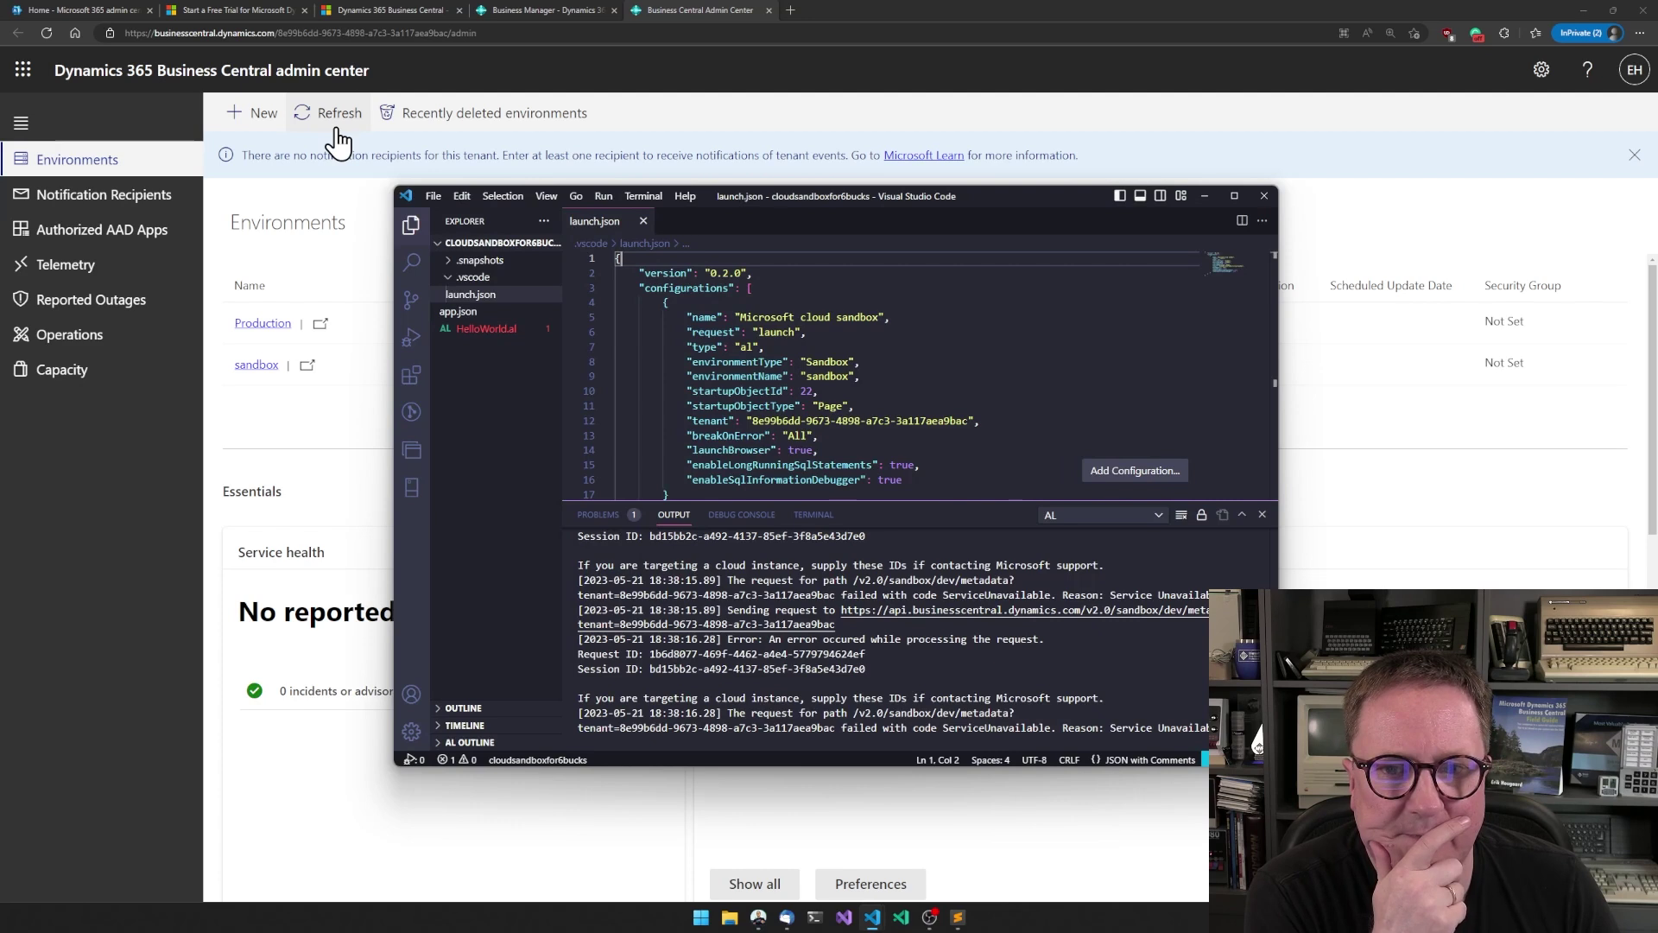
- Load signup.microsoft.com in a new tab, then switch to the Dynamics 365 free-trial tab with Business Central's offer
{"action": "left_click", "coordinate": [343, 207]}
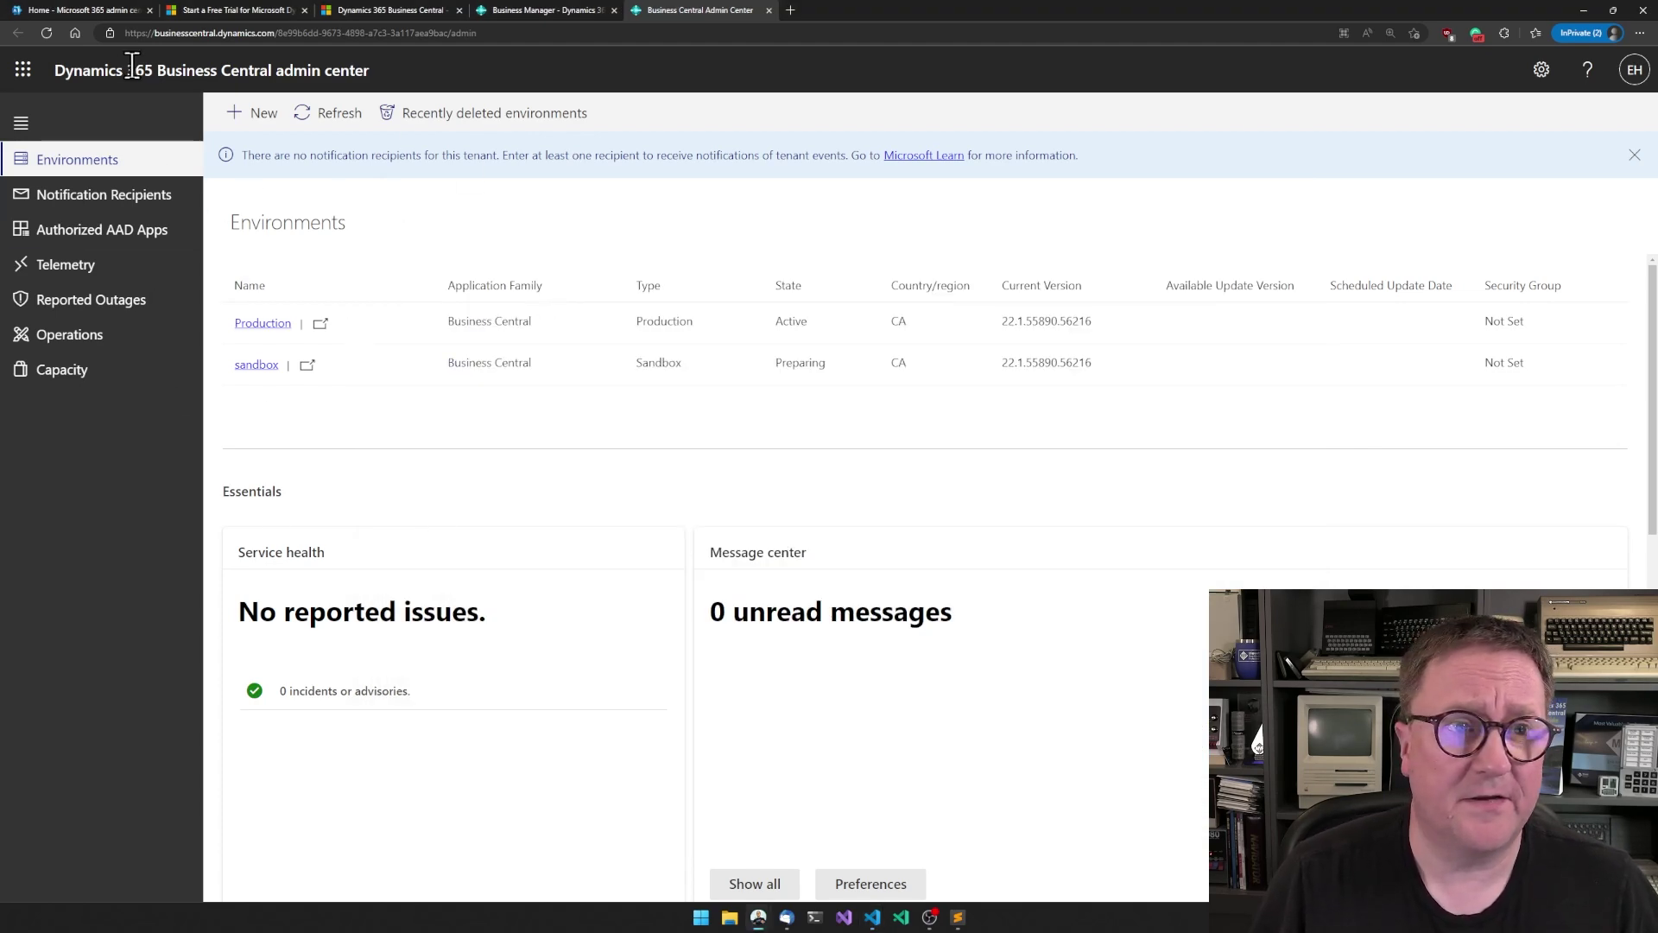
{"action": "left_click", "coordinate": [90, 9]}
{"action": "key", "text": "ctrl+t"}
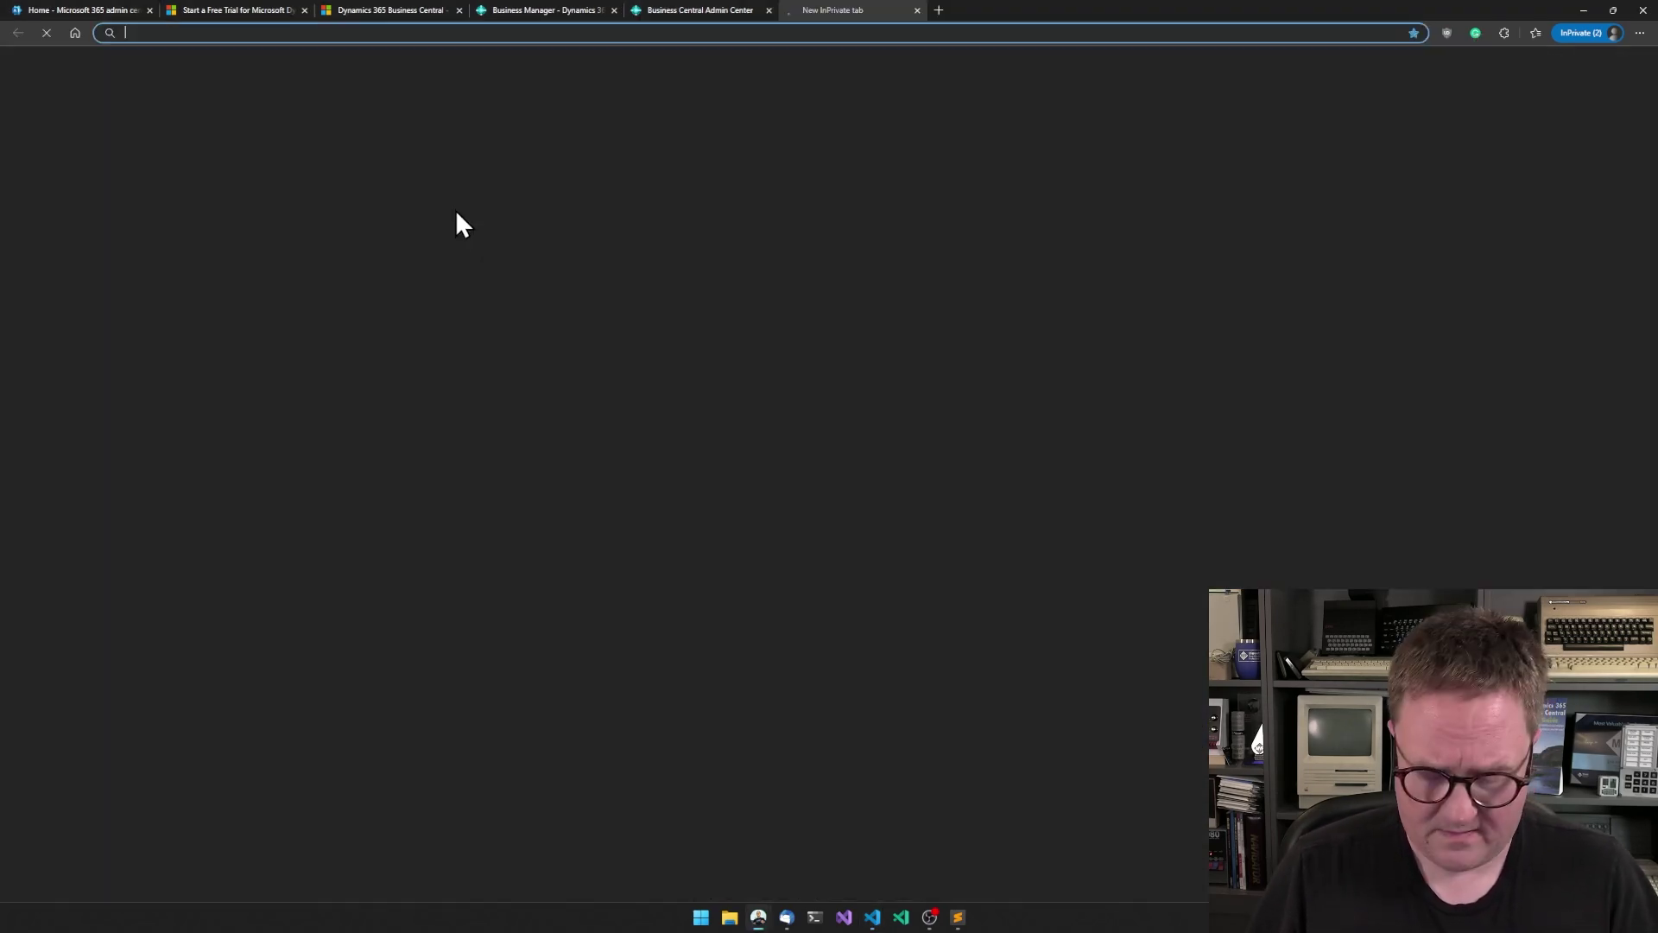
{"action": "type", "text": "signup"}
{"action": "key", "text": "Return"}
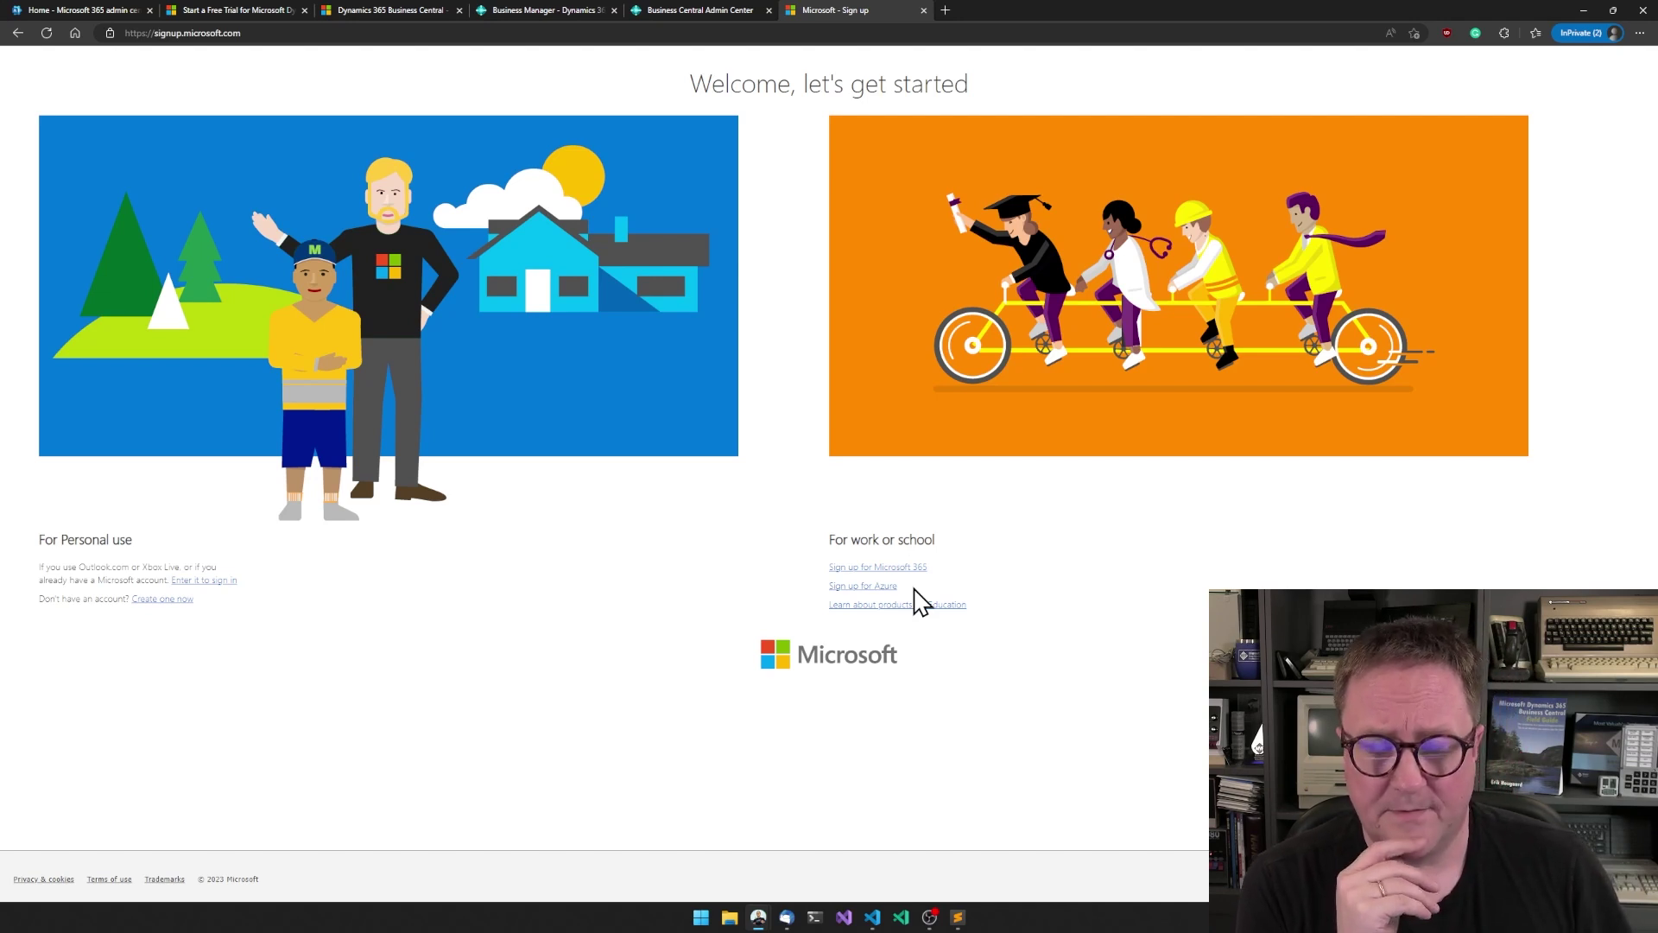
{"action": "left_click", "coordinate": [682, 8]}
{"action": "left_click", "coordinate": [267, 11]}
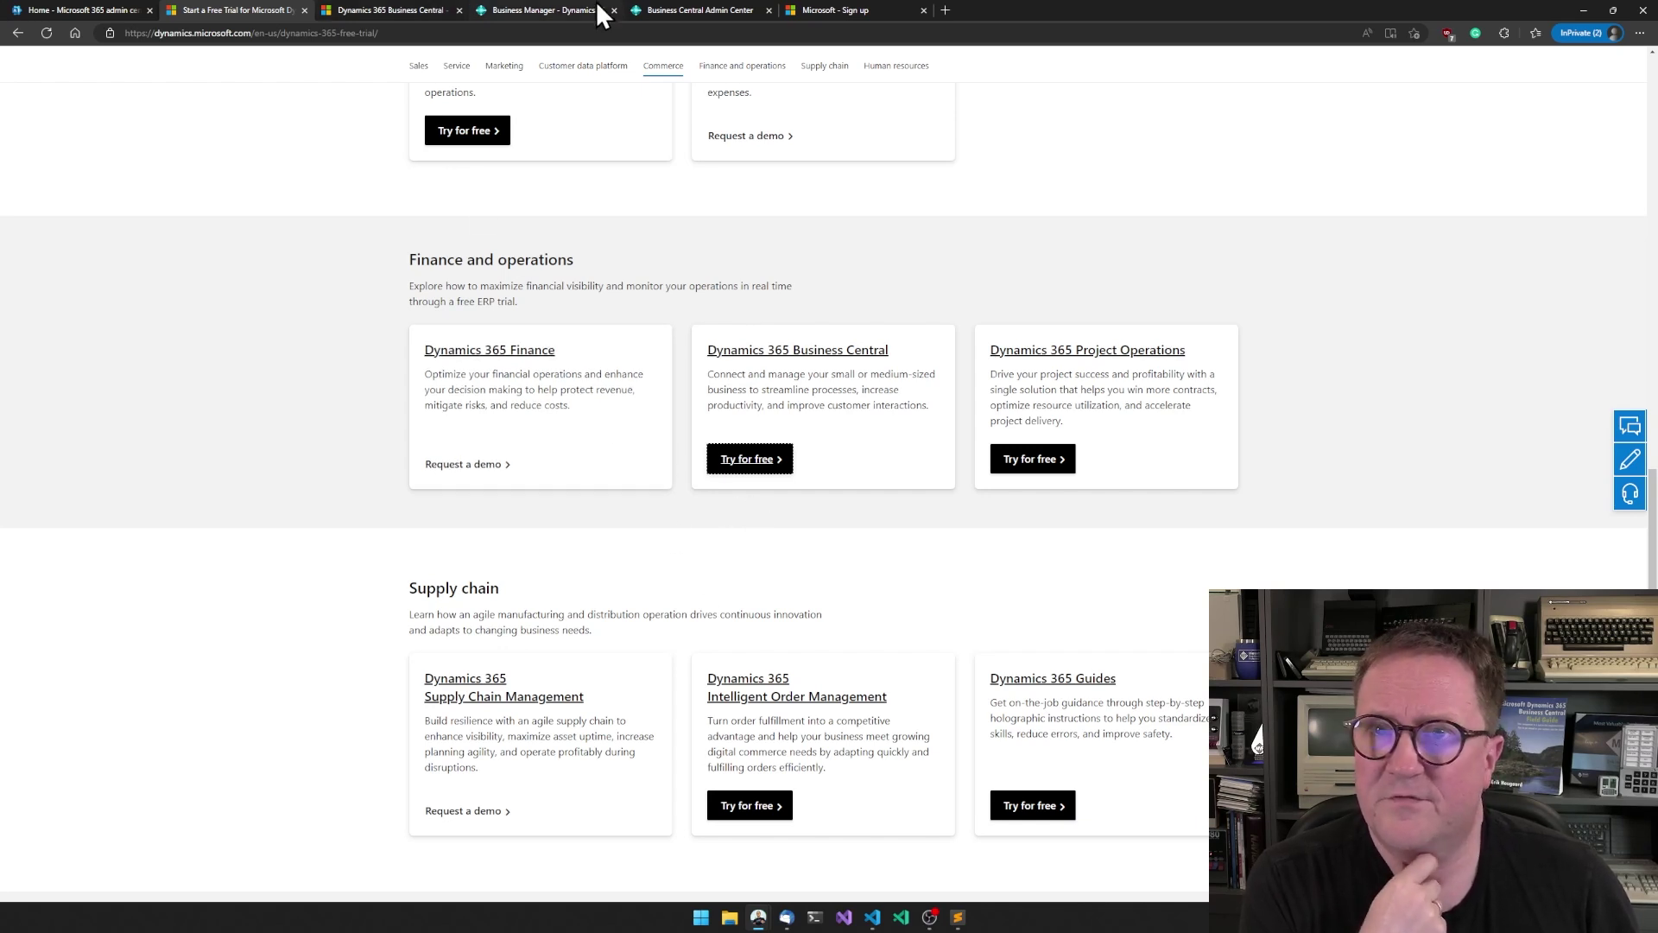
- Refresh the admin center Environments list; the sandbox is still Preparing beside the active Production environment
{"action": "left_click", "coordinate": [681, 10]}
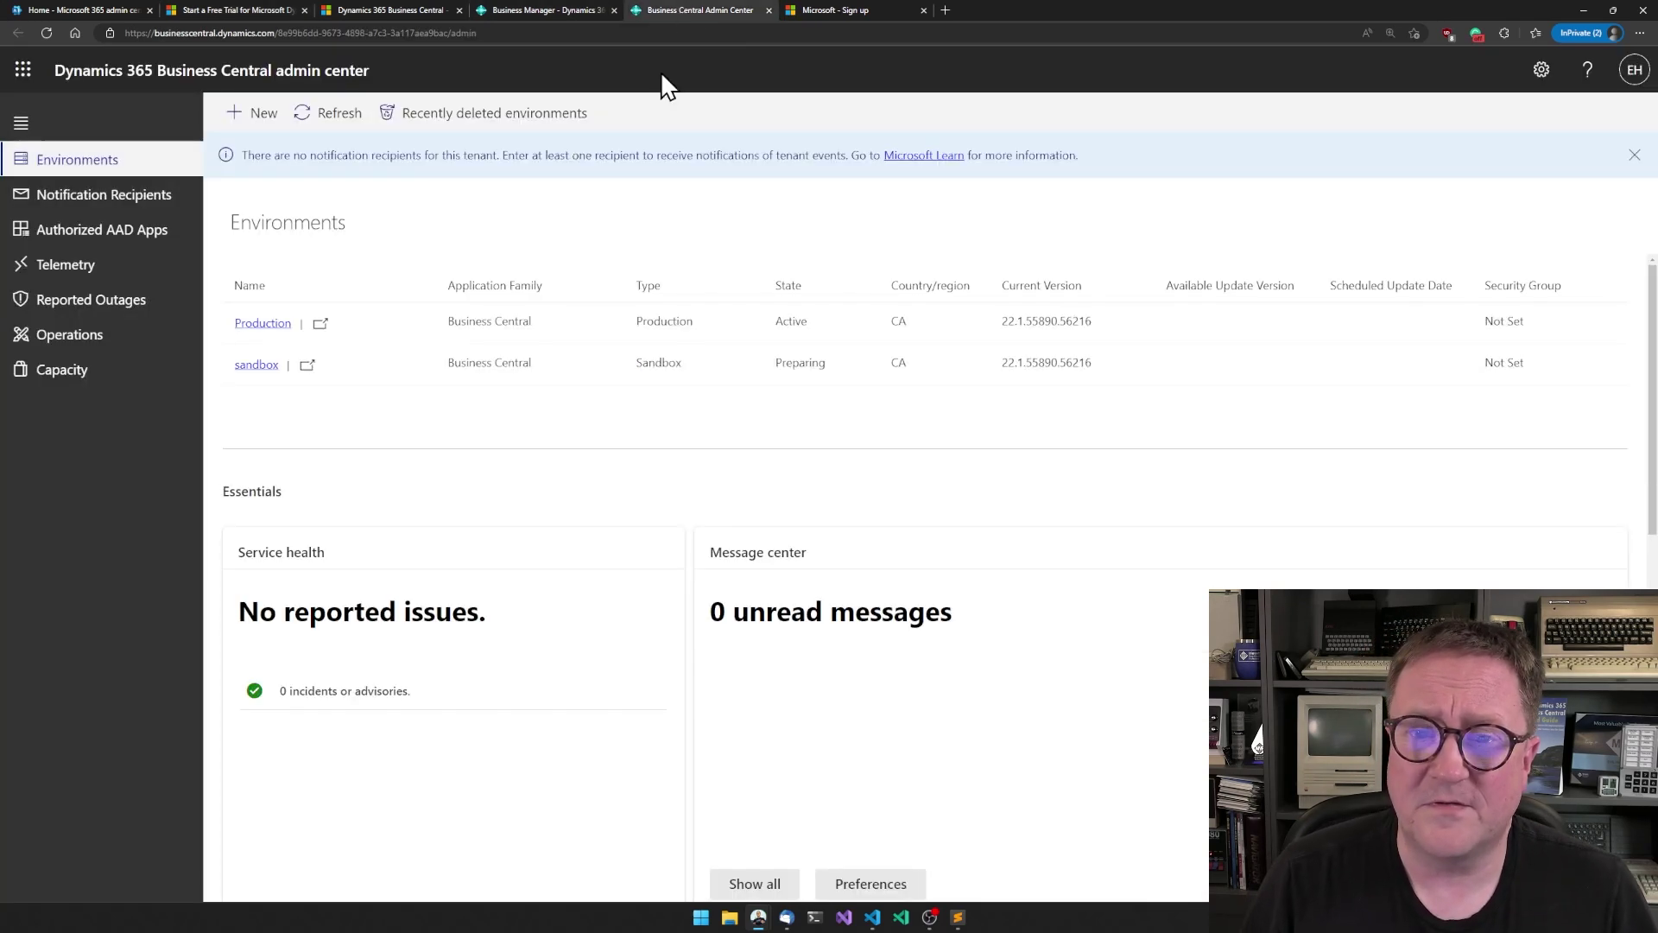
{"action": "left_click", "coordinate": [336, 117]}
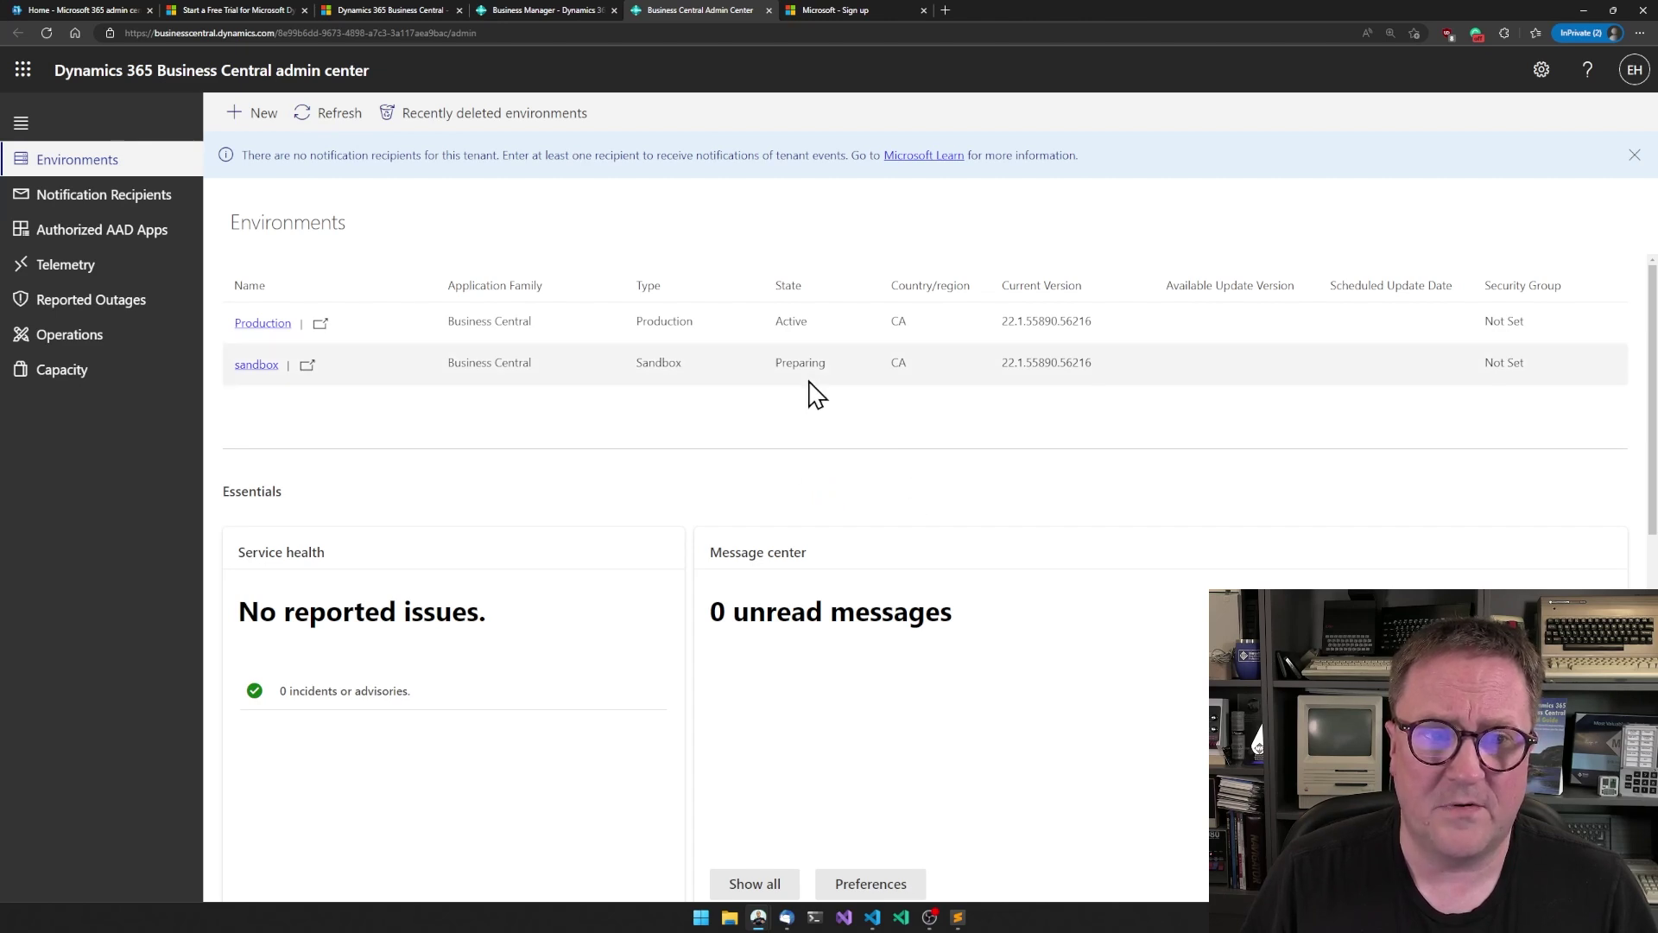
{"action": "left_click", "coordinate": [311, 121]}
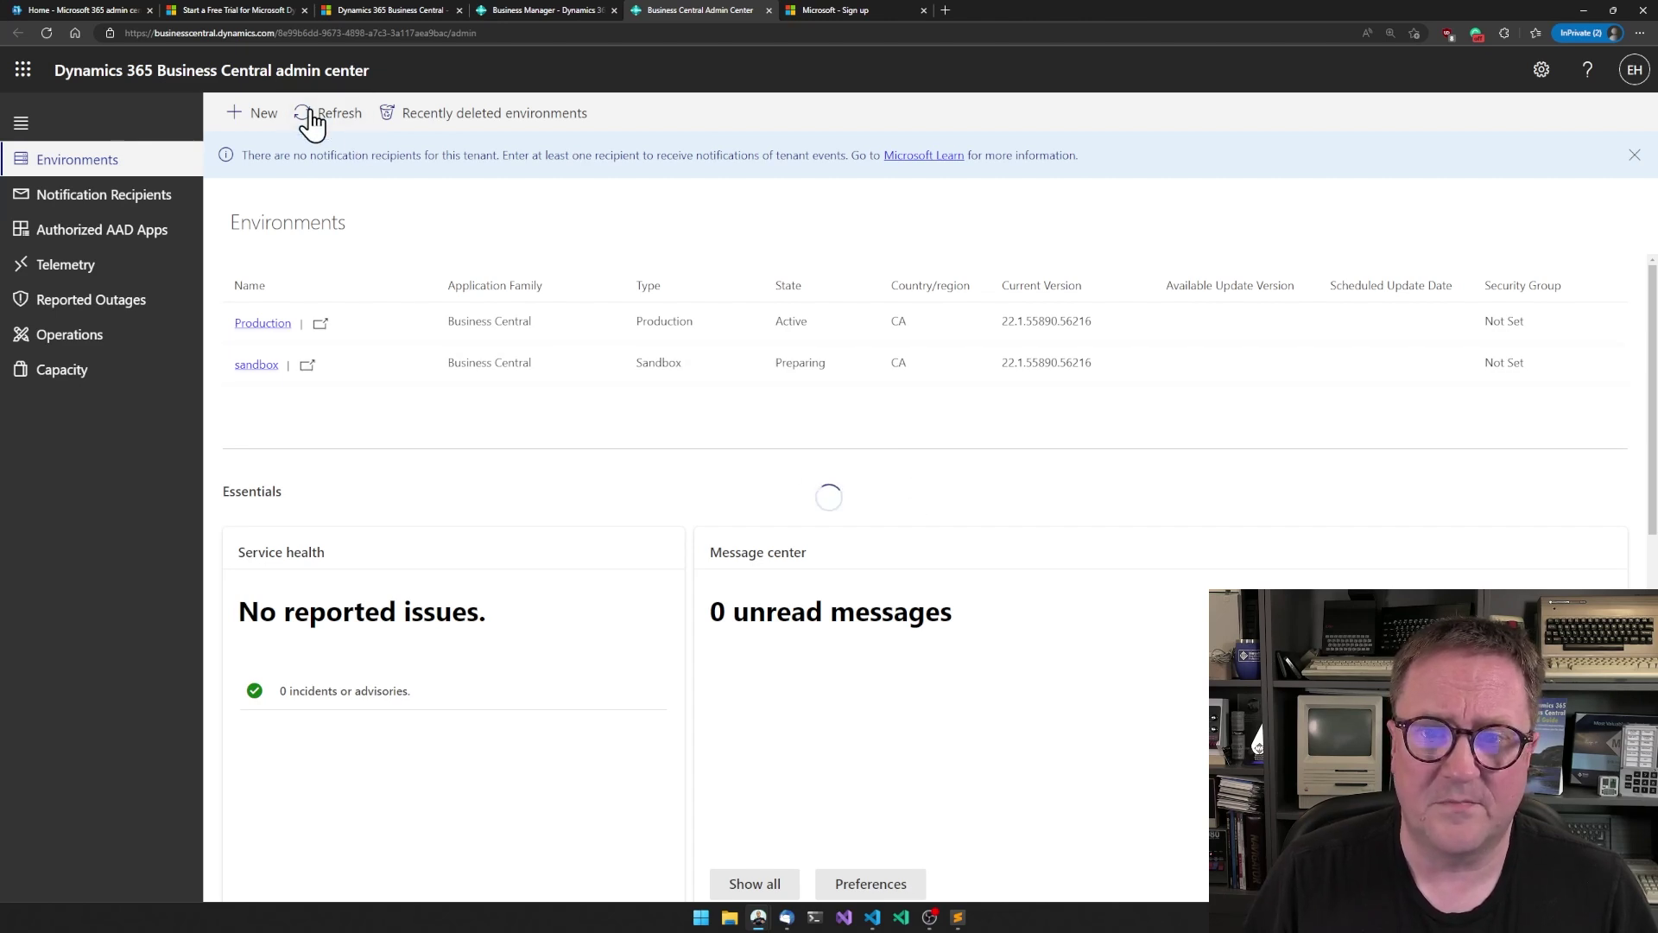
{"action": "left_click", "coordinate": [549, 12]}
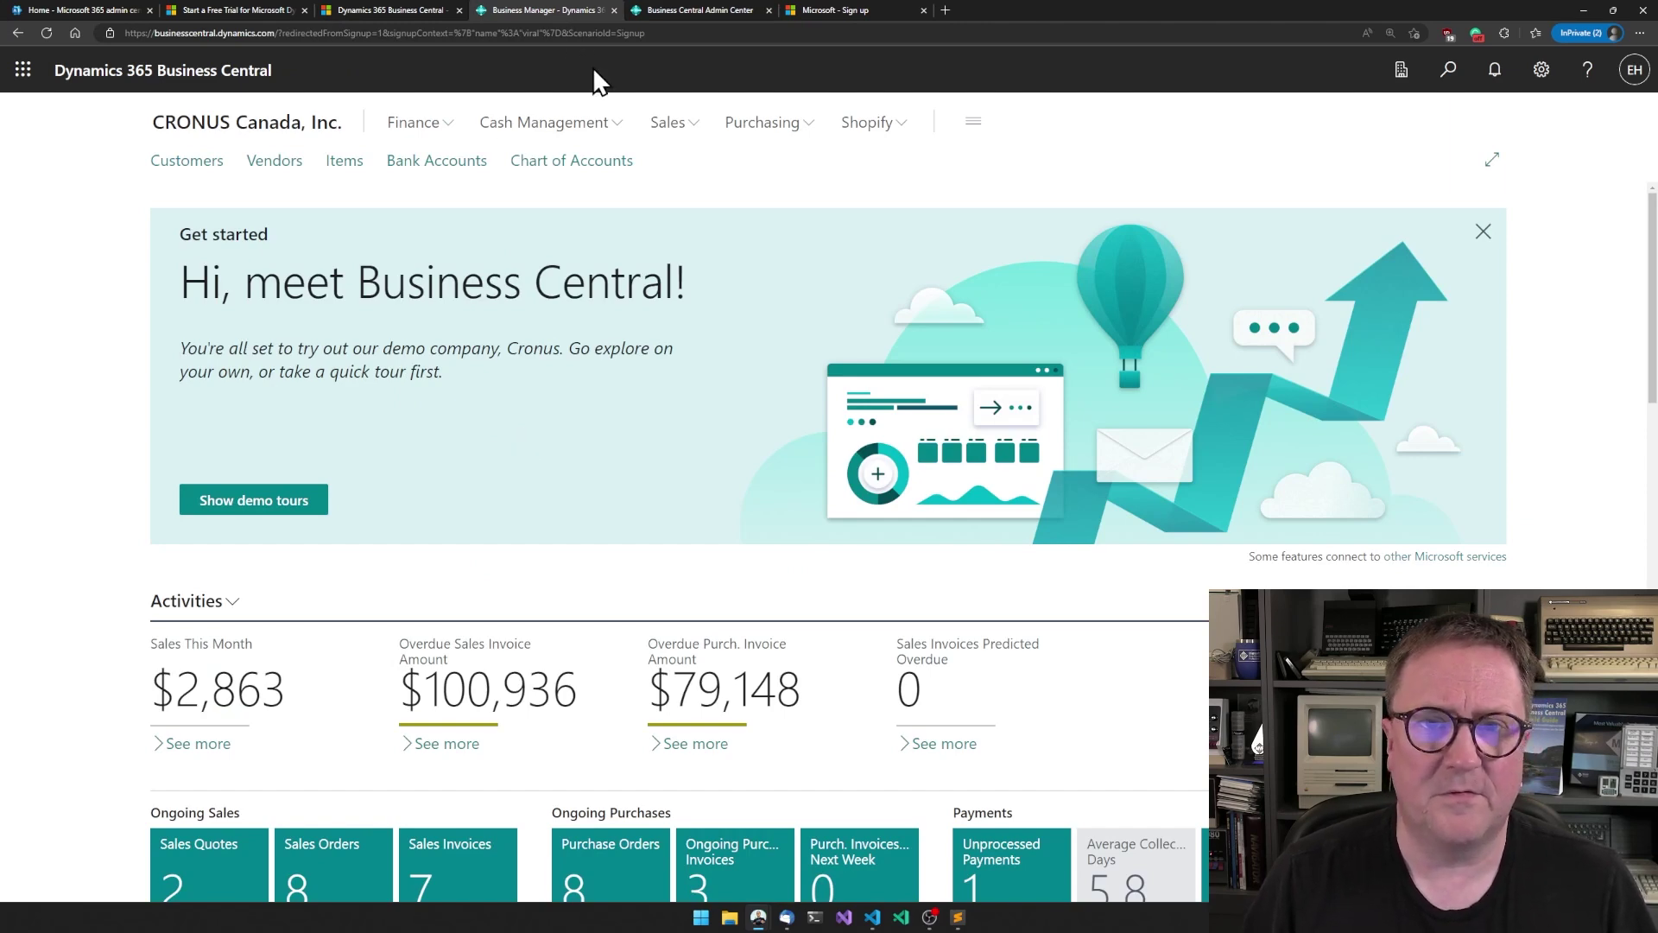
{"action": "left_click", "coordinate": [696, 12]}
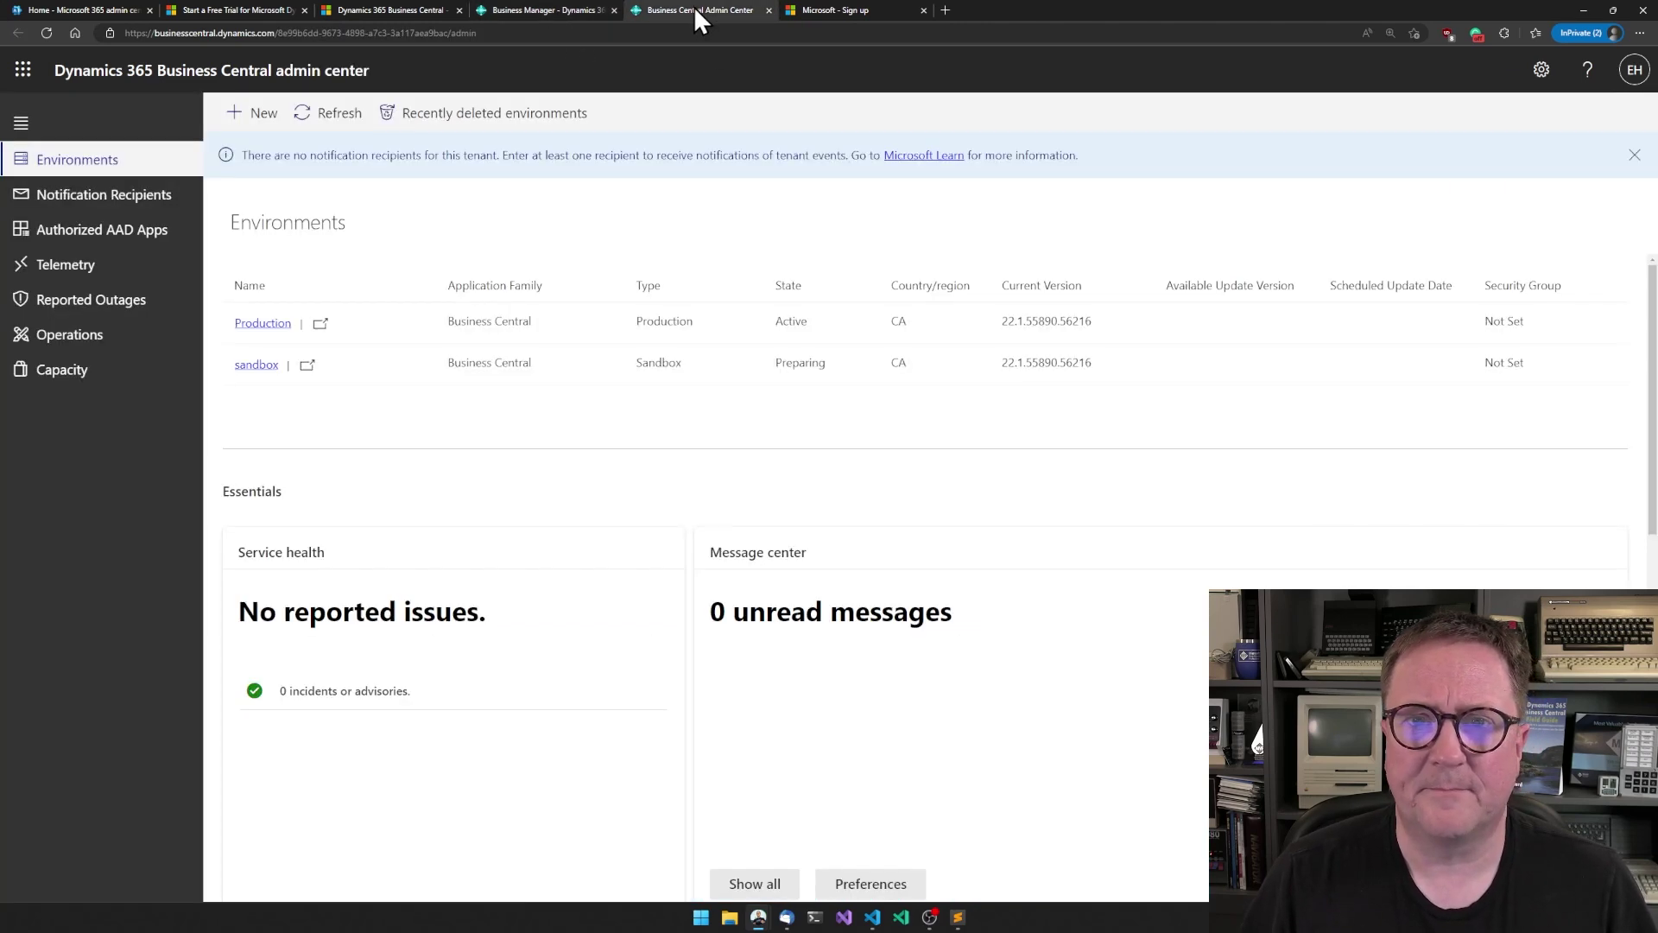
{"action": "left_click", "coordinate": [322, 128]}
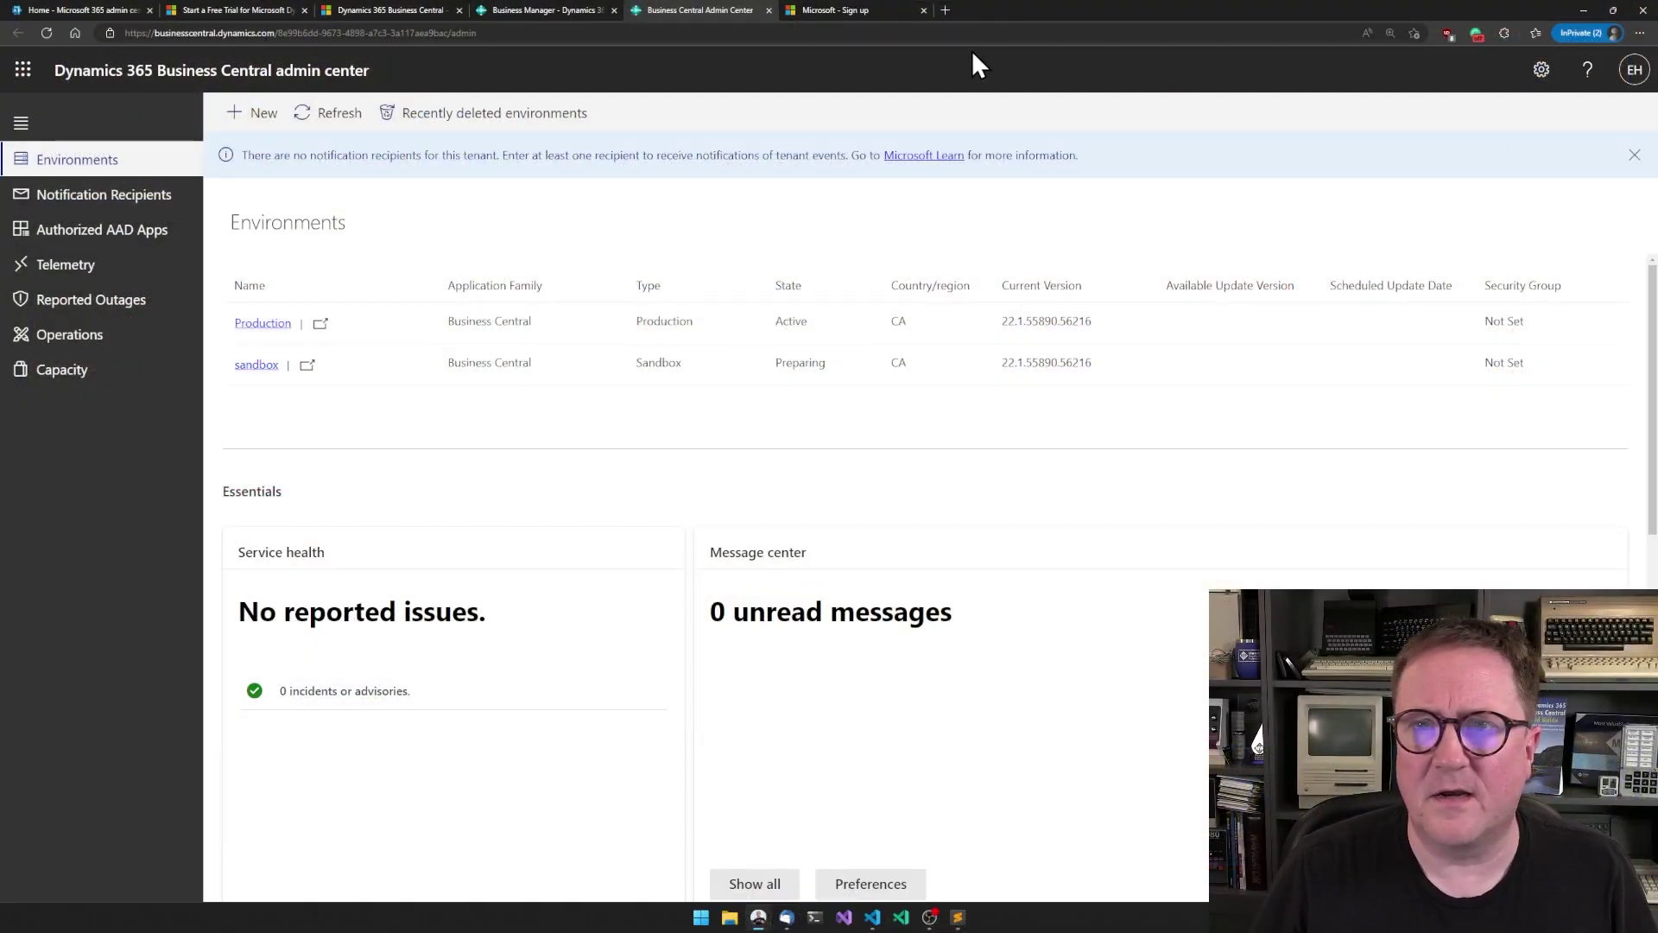
{"action": "left_click", "coordinate": [321, 119]}
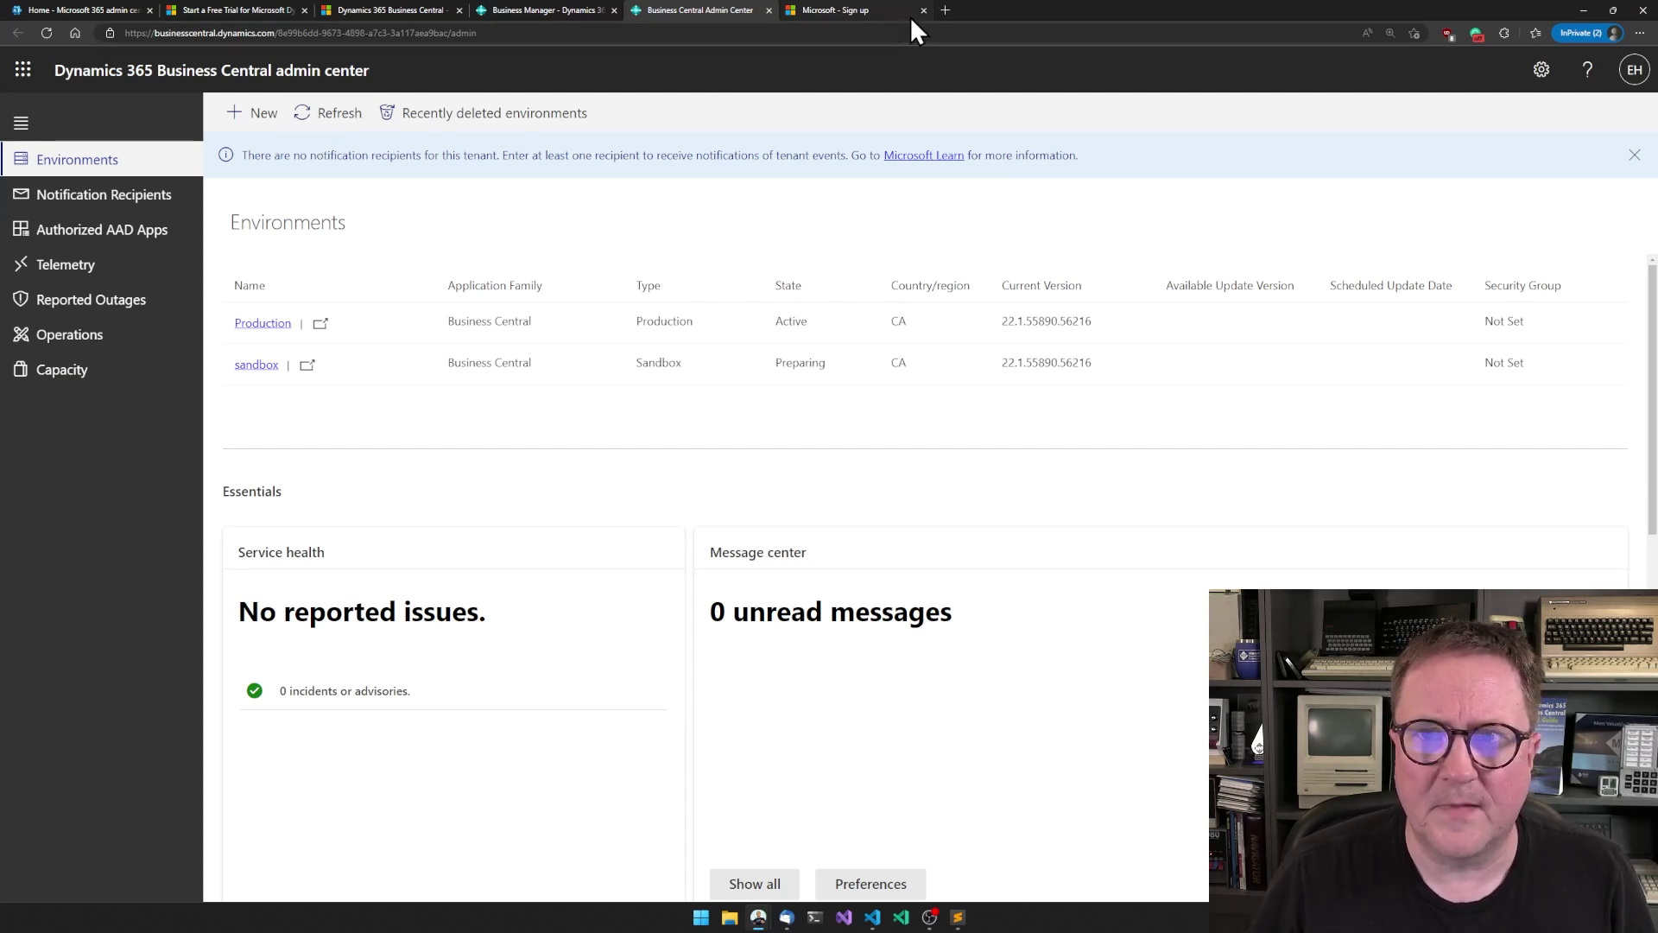
- Replace the sign-up tab's address with the tenant's SharePoint URL to load the Communication site
{"action": "left_click", "coordinate": [879, 10]}
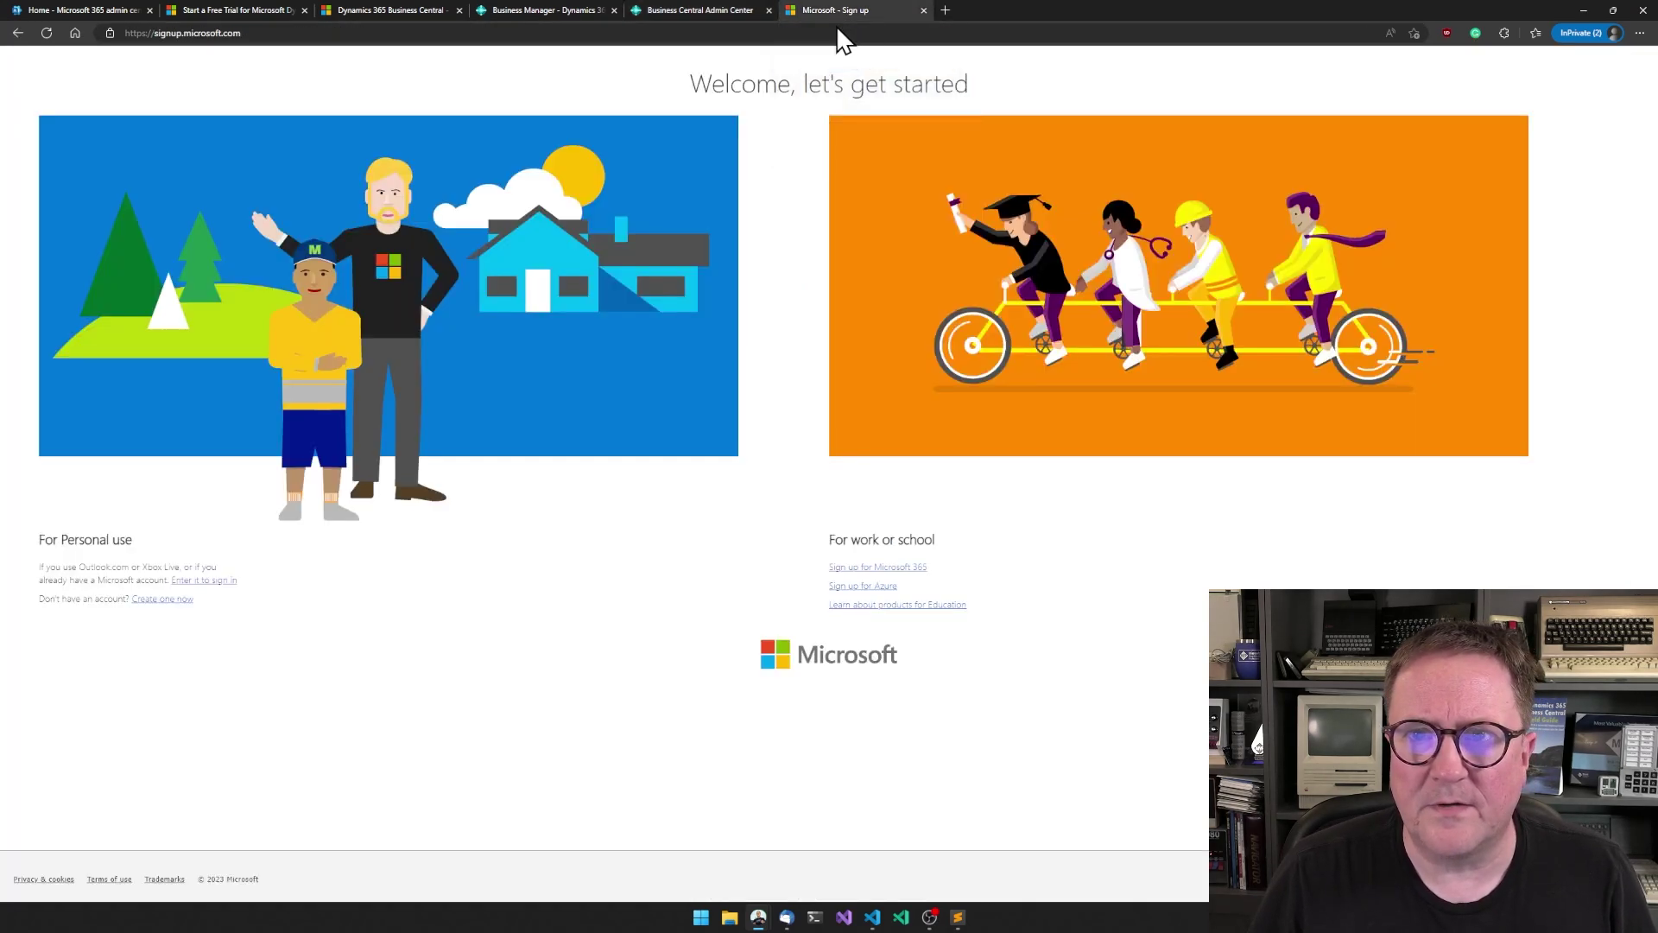
{"action": "left_click", "coordinate": [780, 33]}
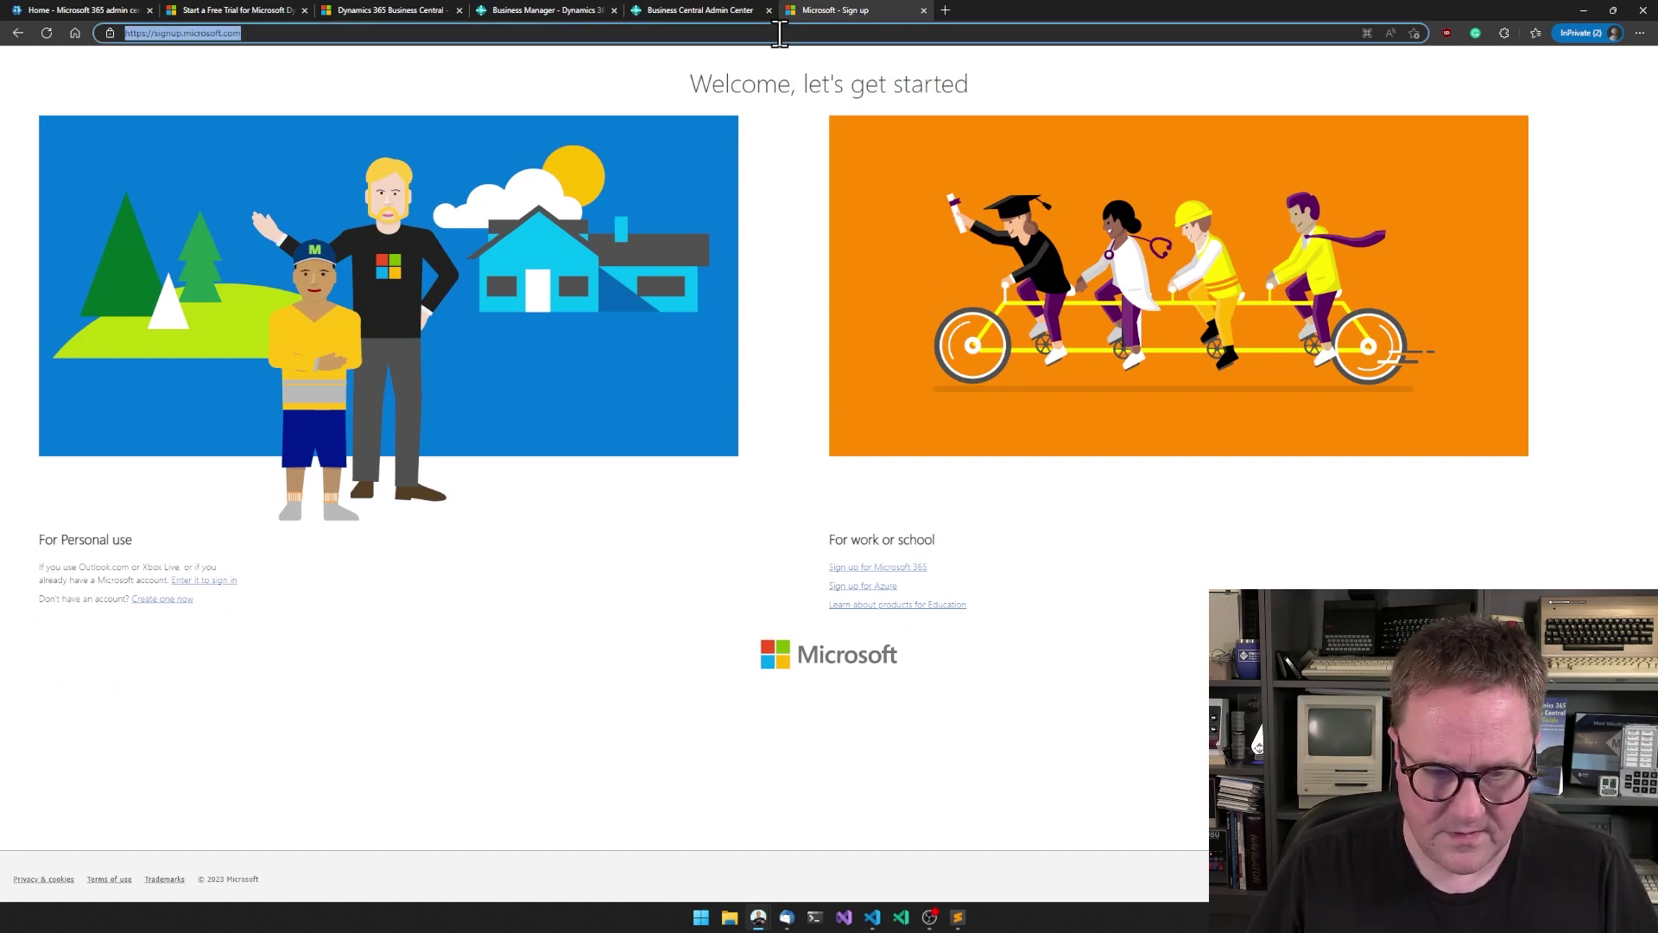
{"action": "type", "text": "hougaardplayground.shar"}
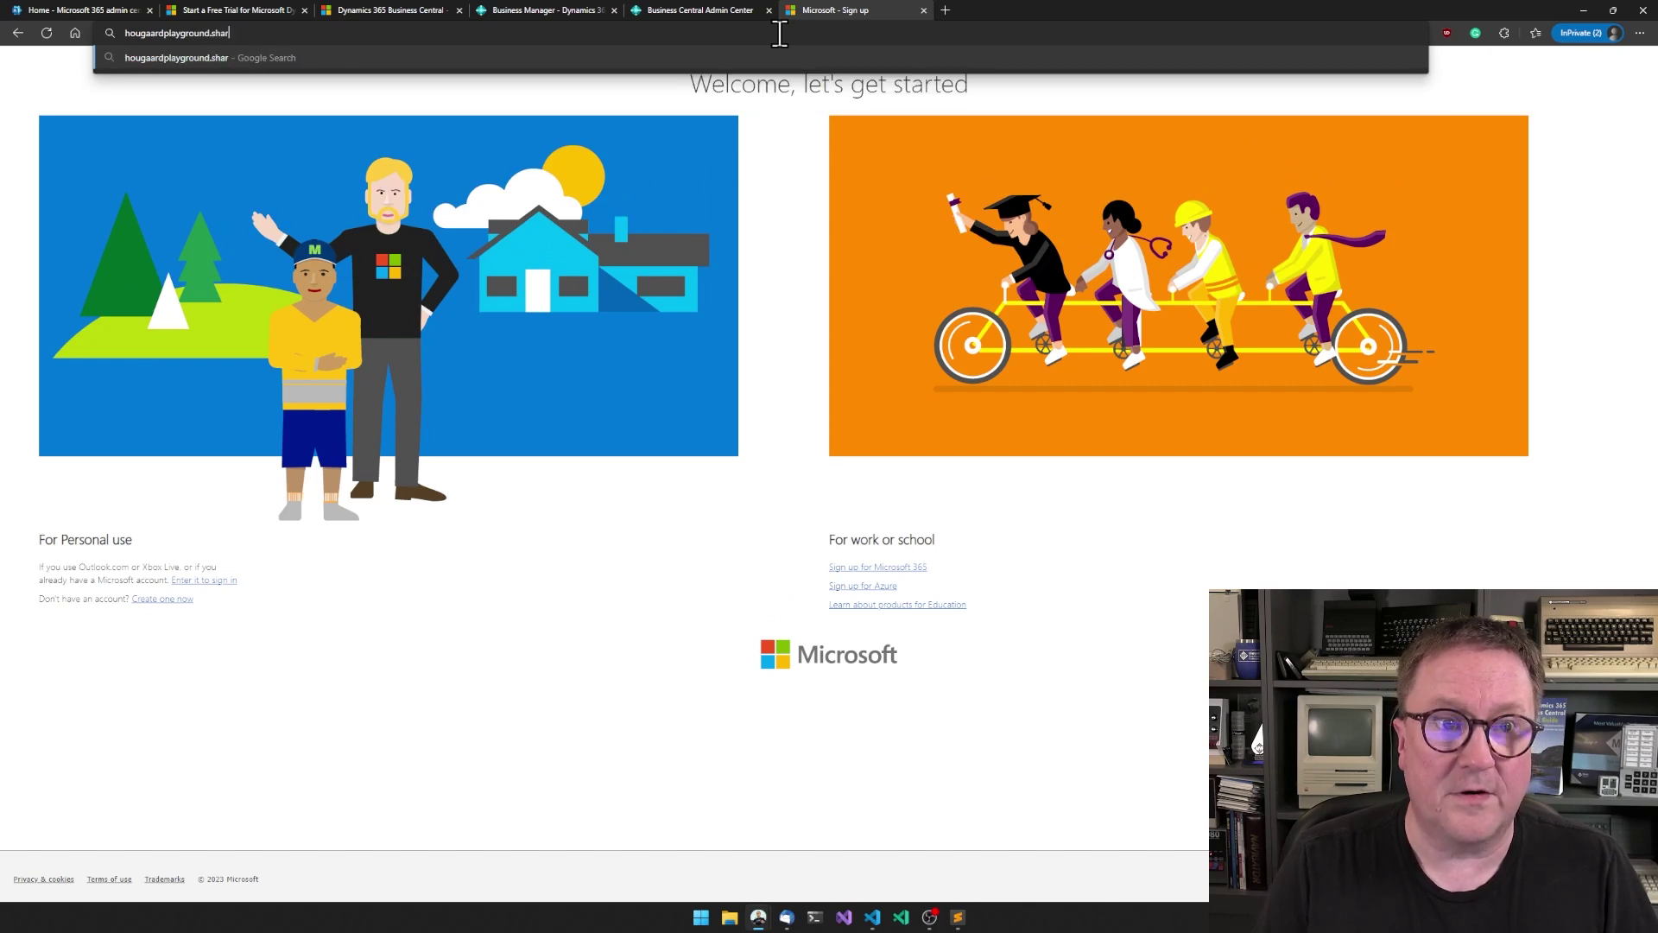
{"action": "type", "text": "epoint.com"}
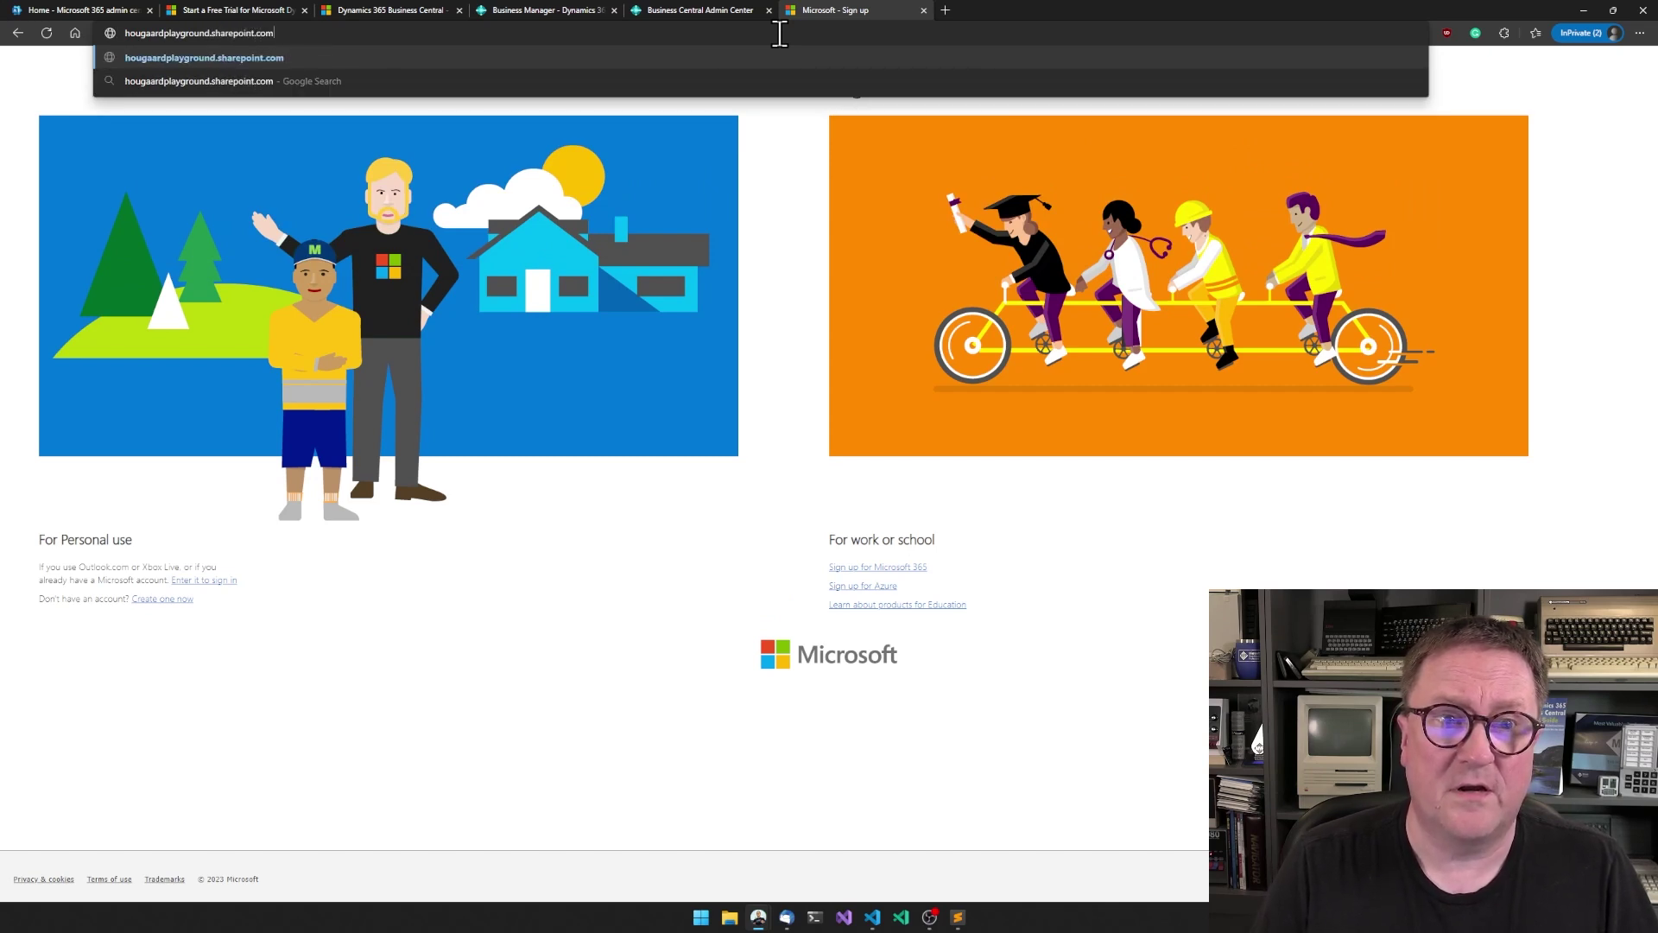
{"action": "key", "text": "Return"}
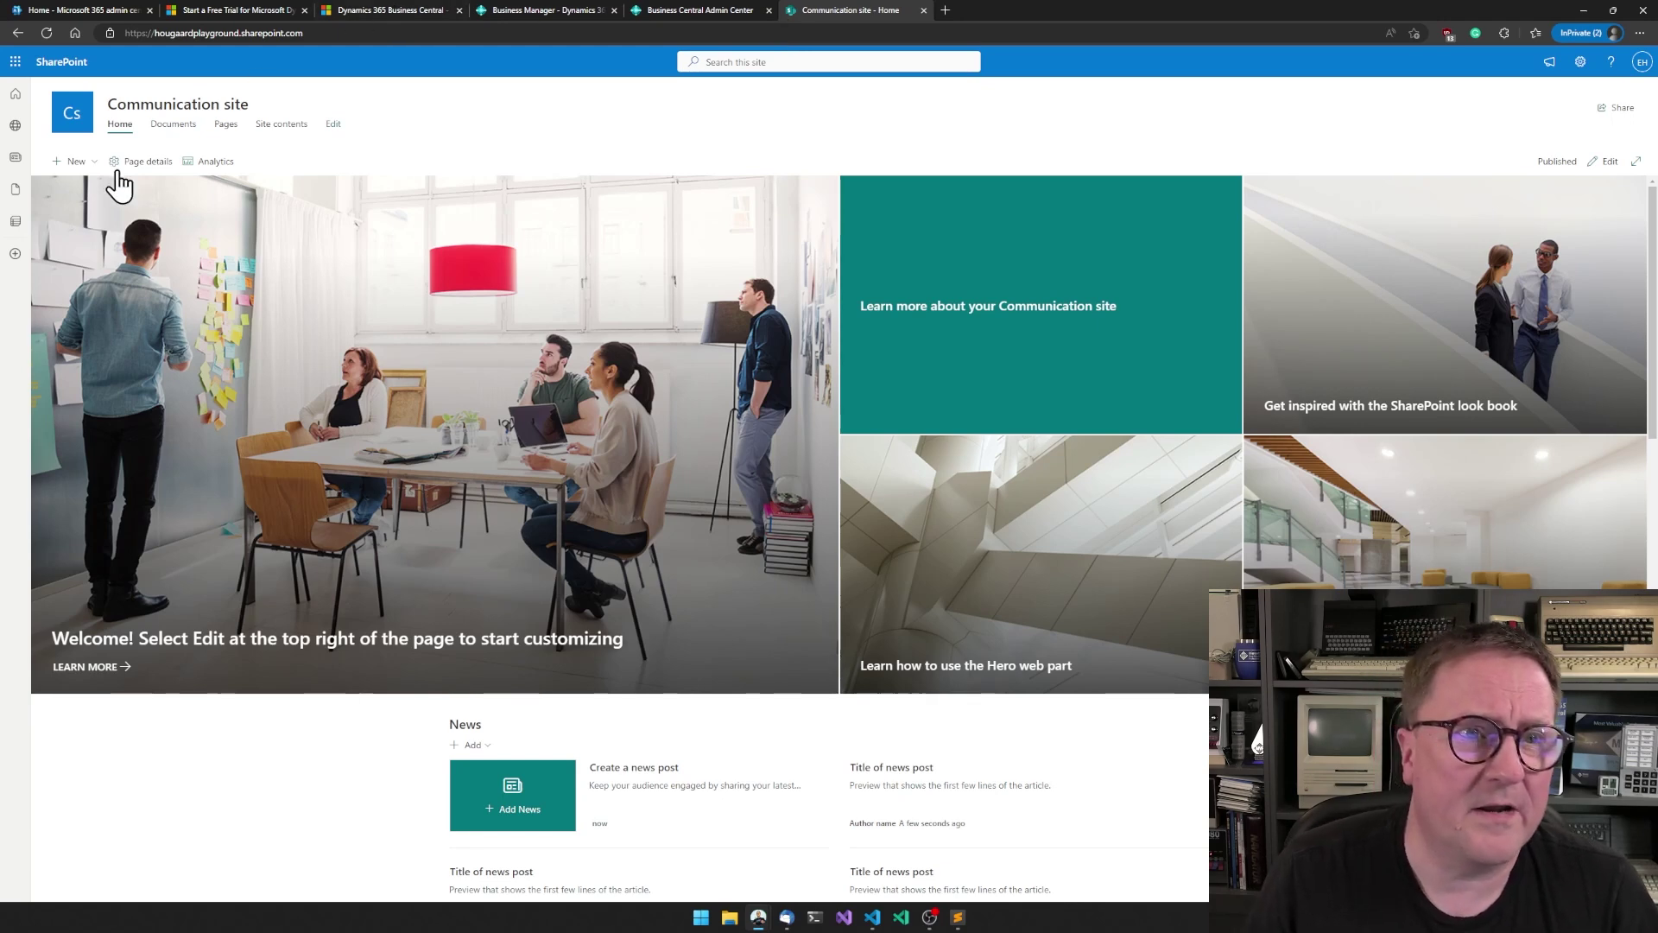
- Go to signup.microsoft.com in a new private tab and open the Microsoft 365 business plans
{"action": "left_click", "coordinate": [97, 10]}
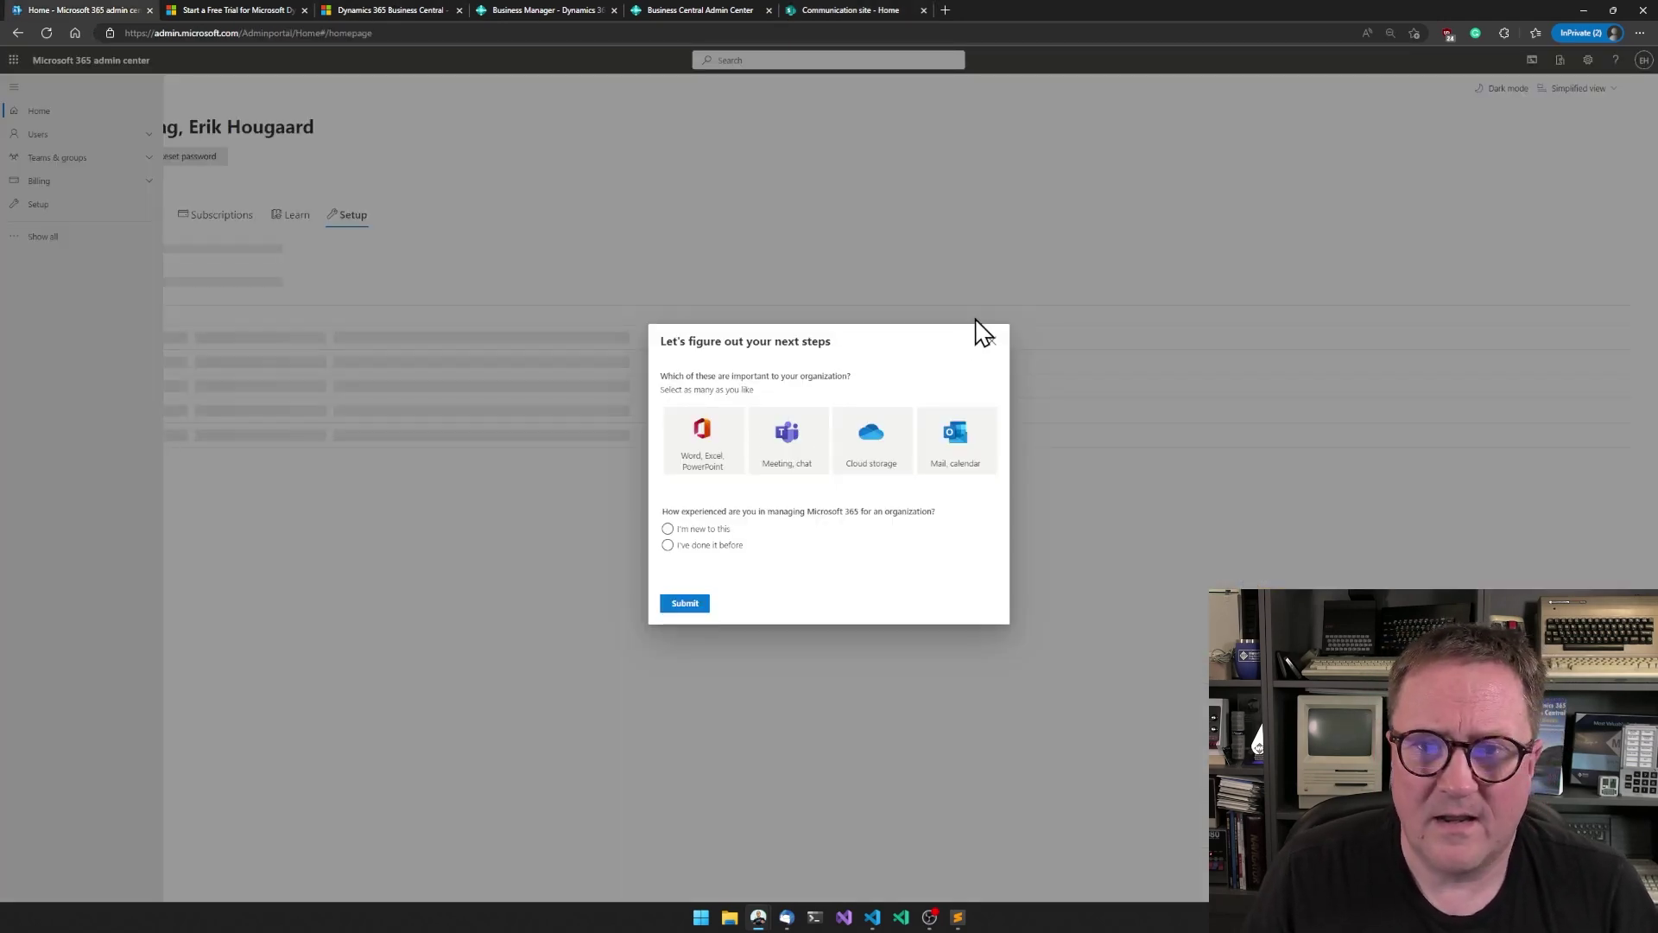
{"action": "key", "text": "ctrl+t"}
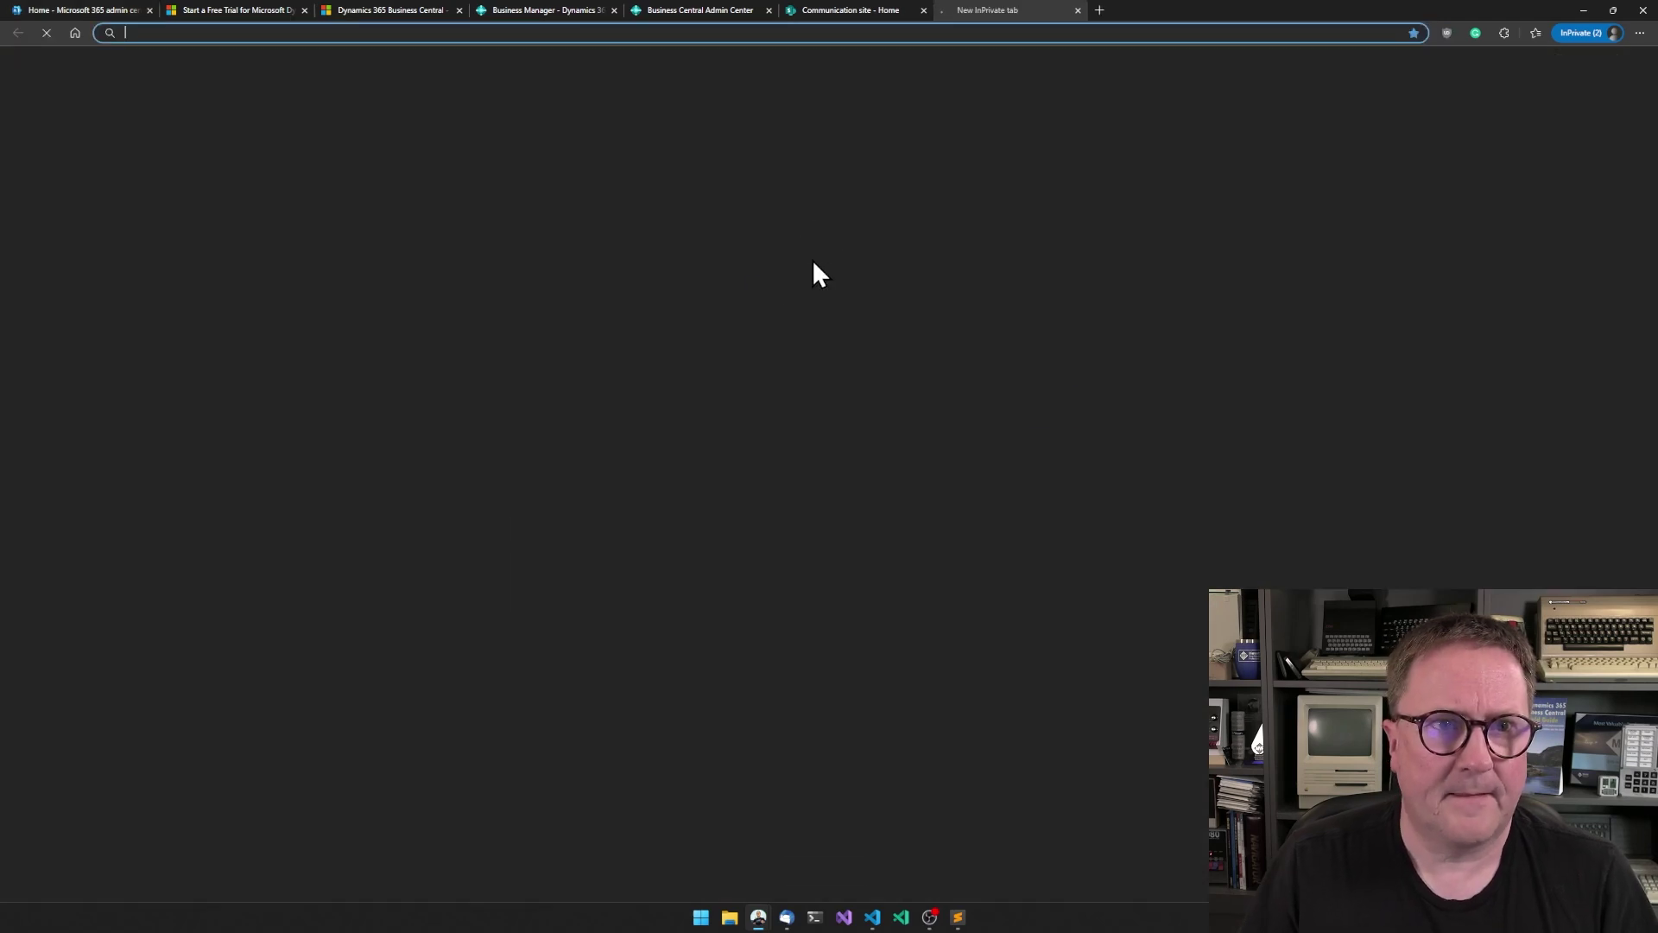
{"action": "type", "text": "signup.microsoft.com"}
{"action": "key", "text": "Return"}
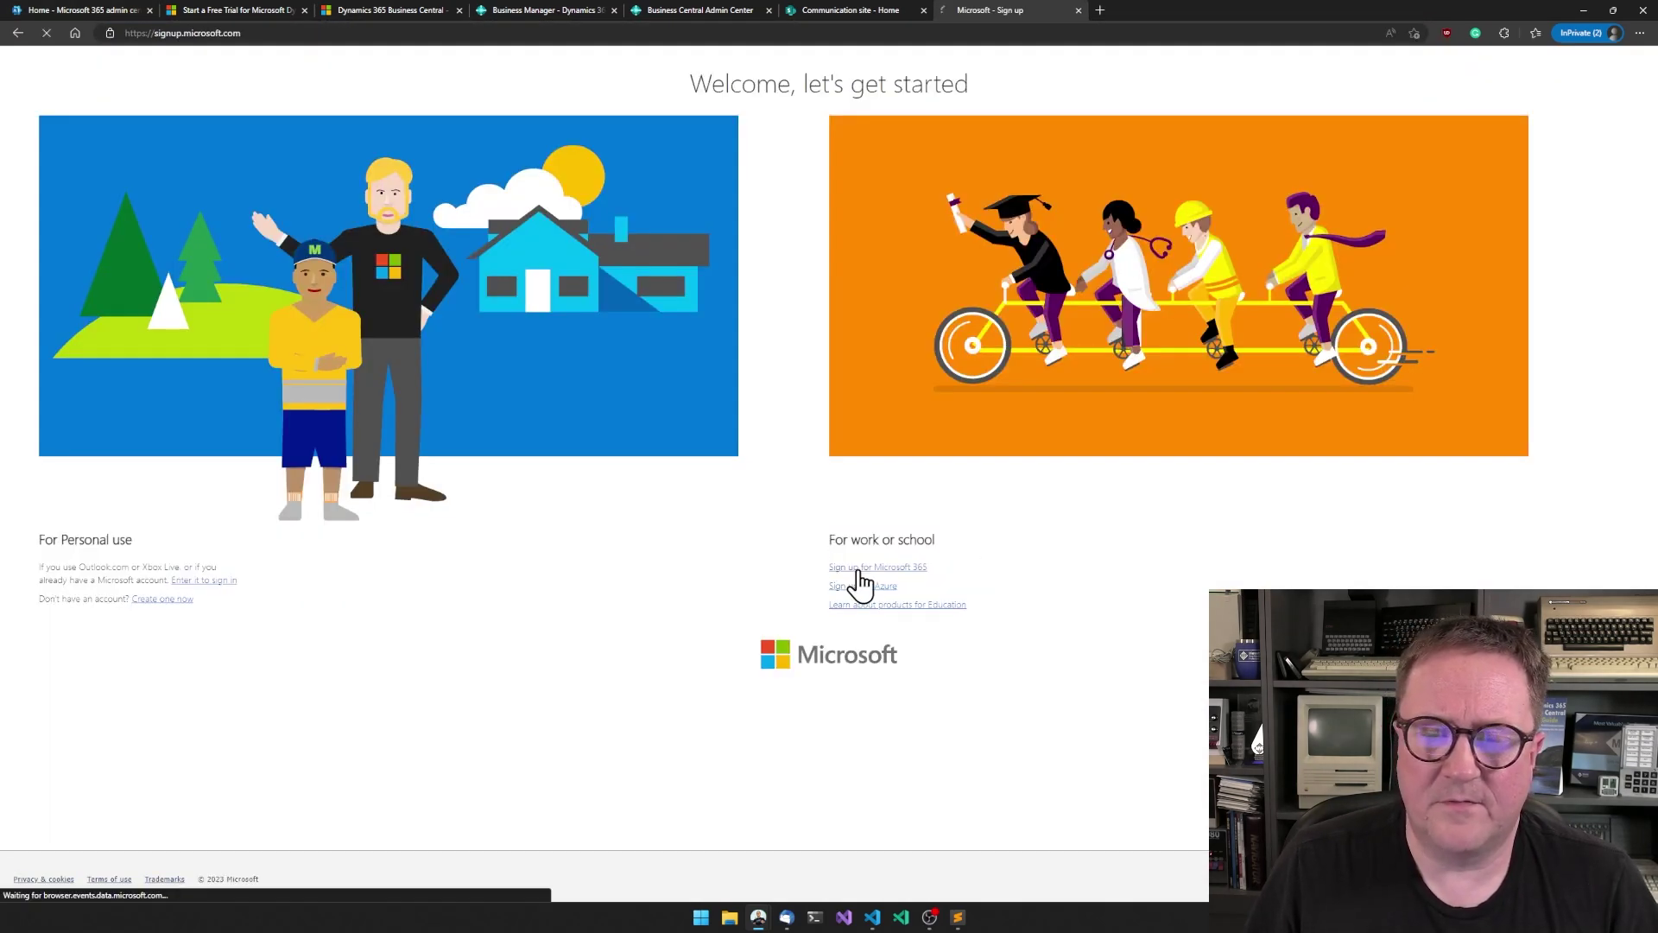
{"action": "left_click", "coordinate": [849, 569]}
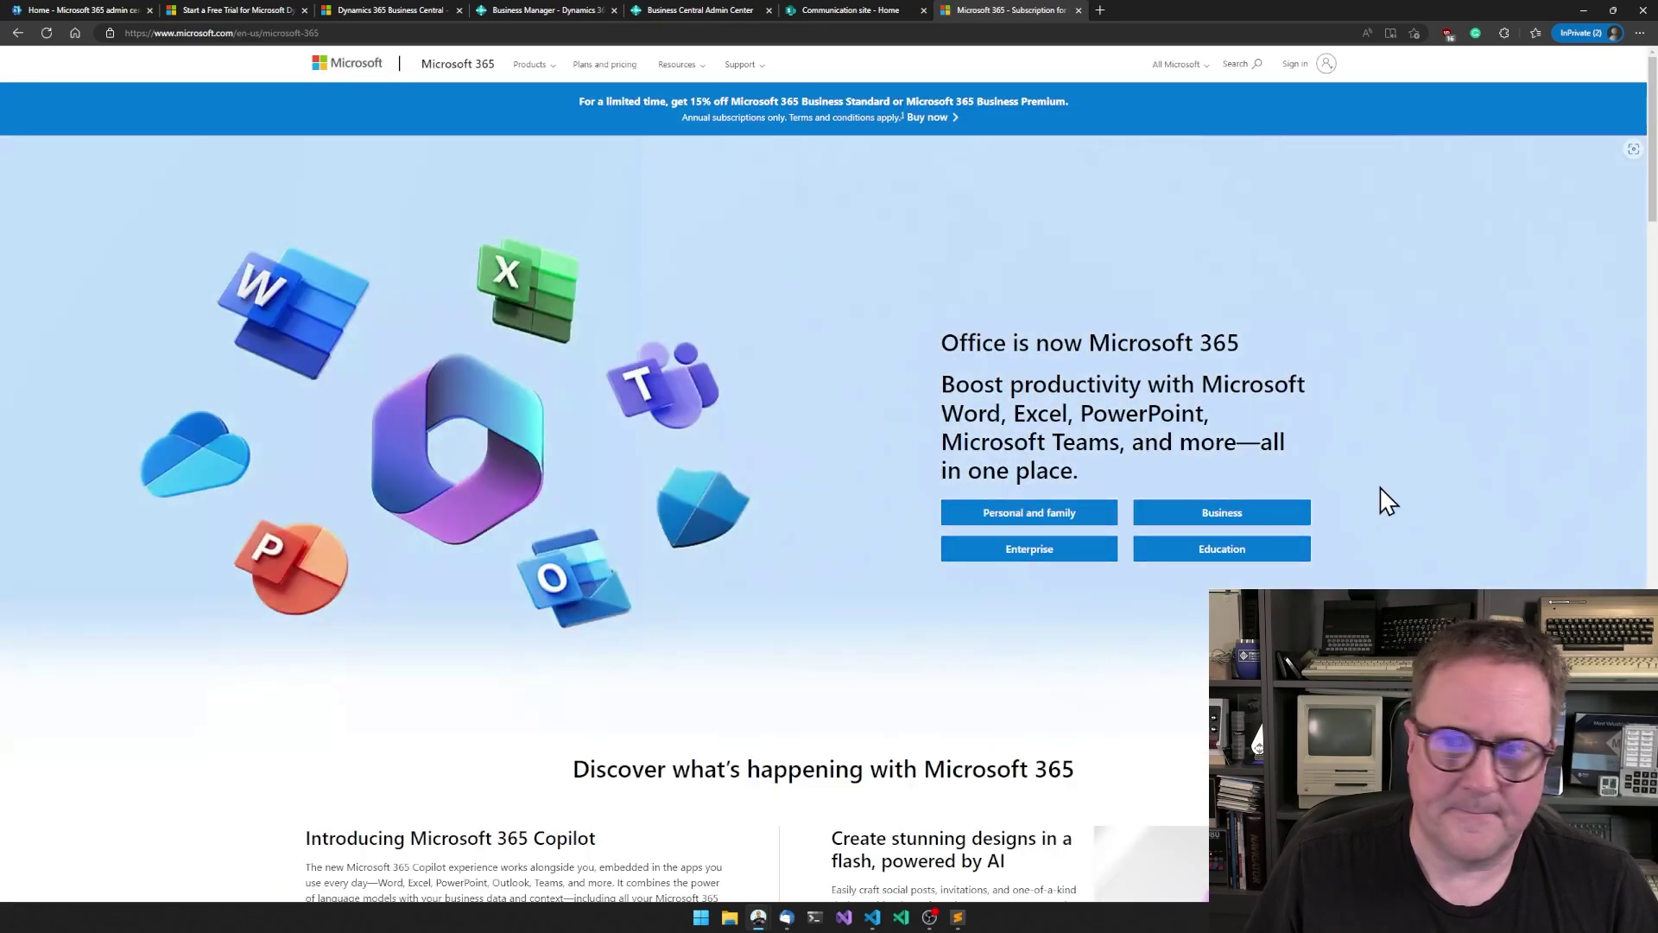
{"action": "left_click", "coordinate": [1228, 515]}
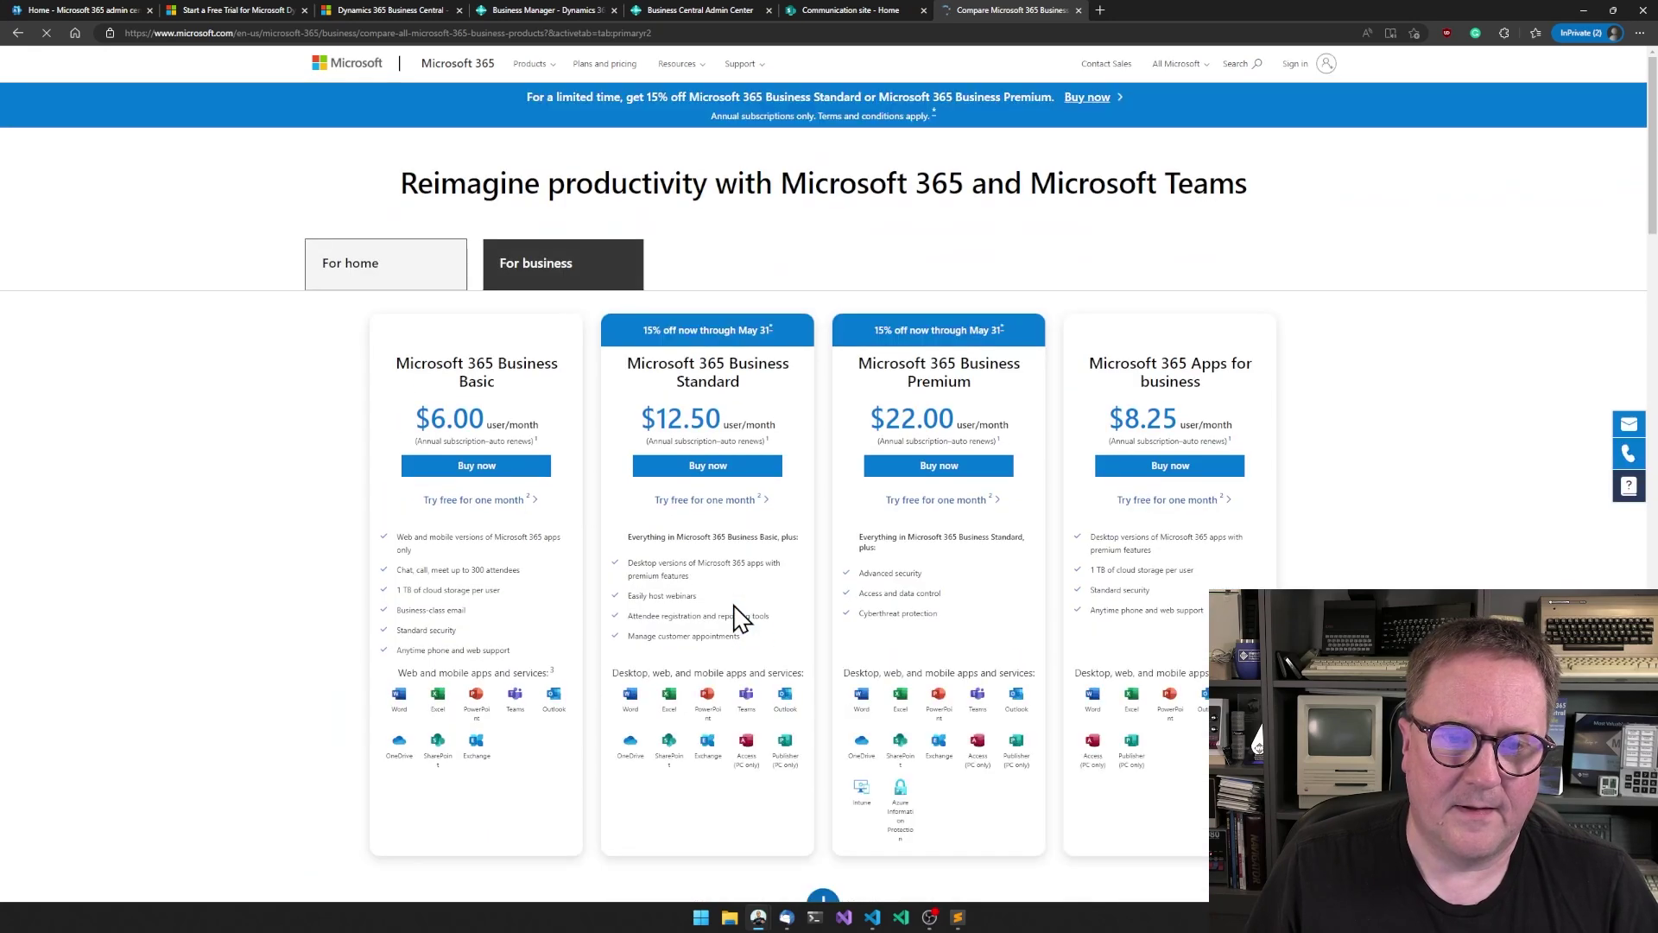
{"action": "scroll", "coordinate": [537, 703], "scroll_direction": "down", "scroll_amount": 2}
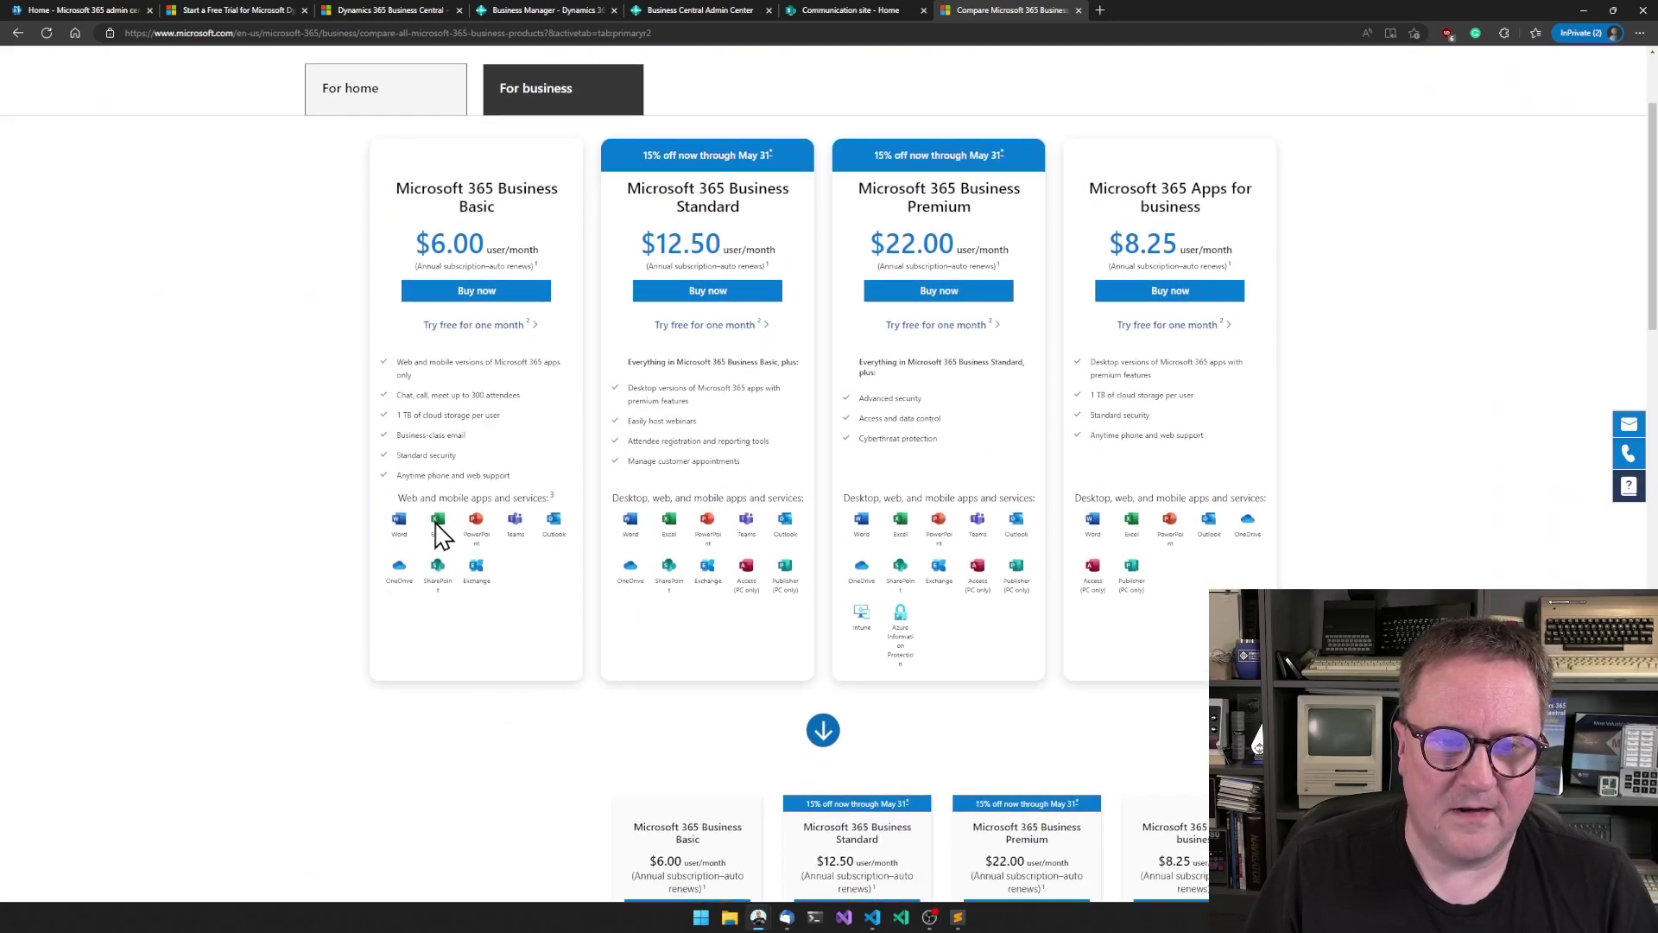
{"action": "scroll", "coordinate": [434, 536], "scroll_direction": "up", "scroll_amount": 5}
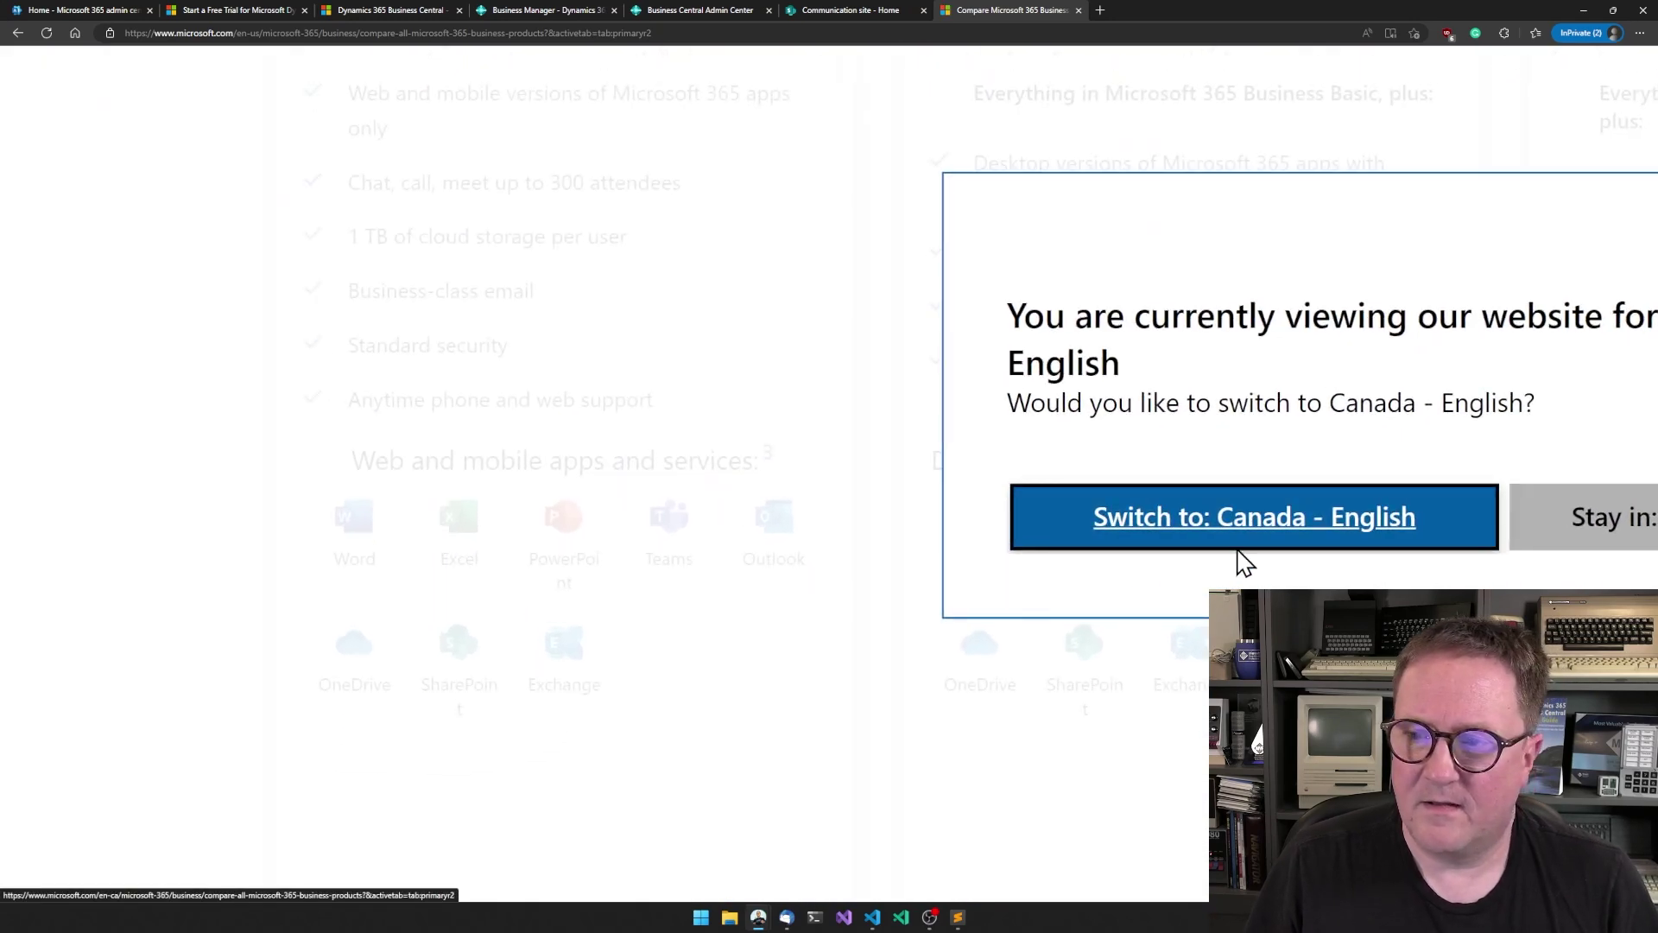
{"action": "left_click", "coordinate": [1618, 527]}
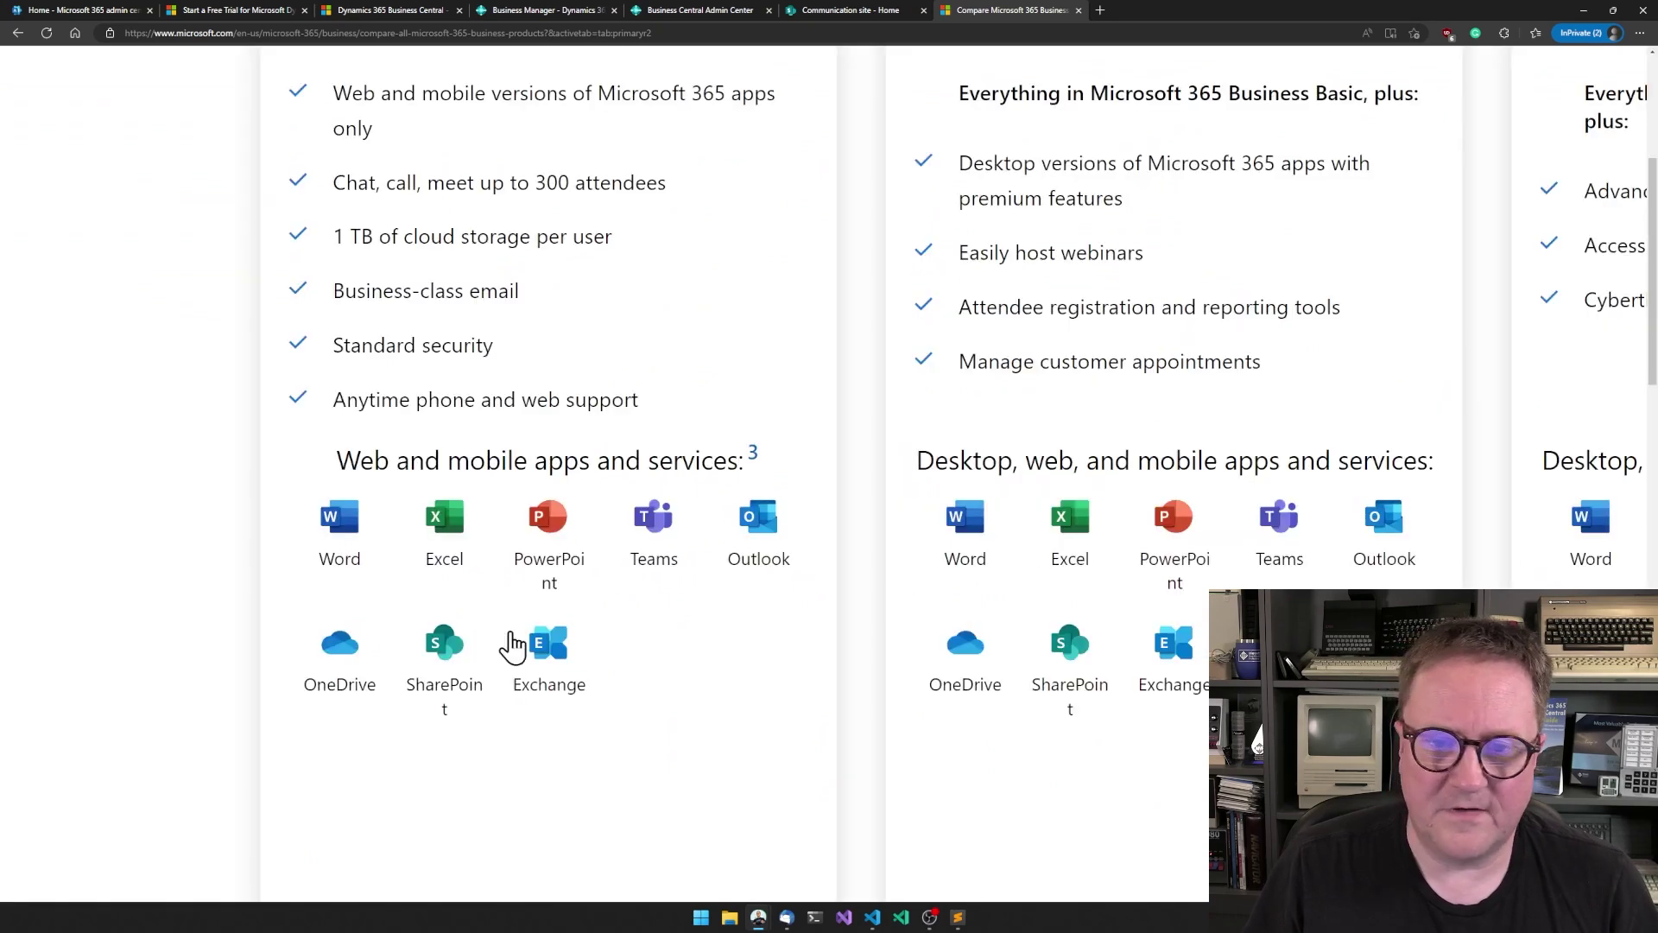
{"action": "scroll", "coordinate": [510, 646], "scroll_direction": "up", "scroll_amount": 3}
{"action": "scroll", "coordinate": [511, 646], "scroll_direction": "up", "scroll_amount": 1}
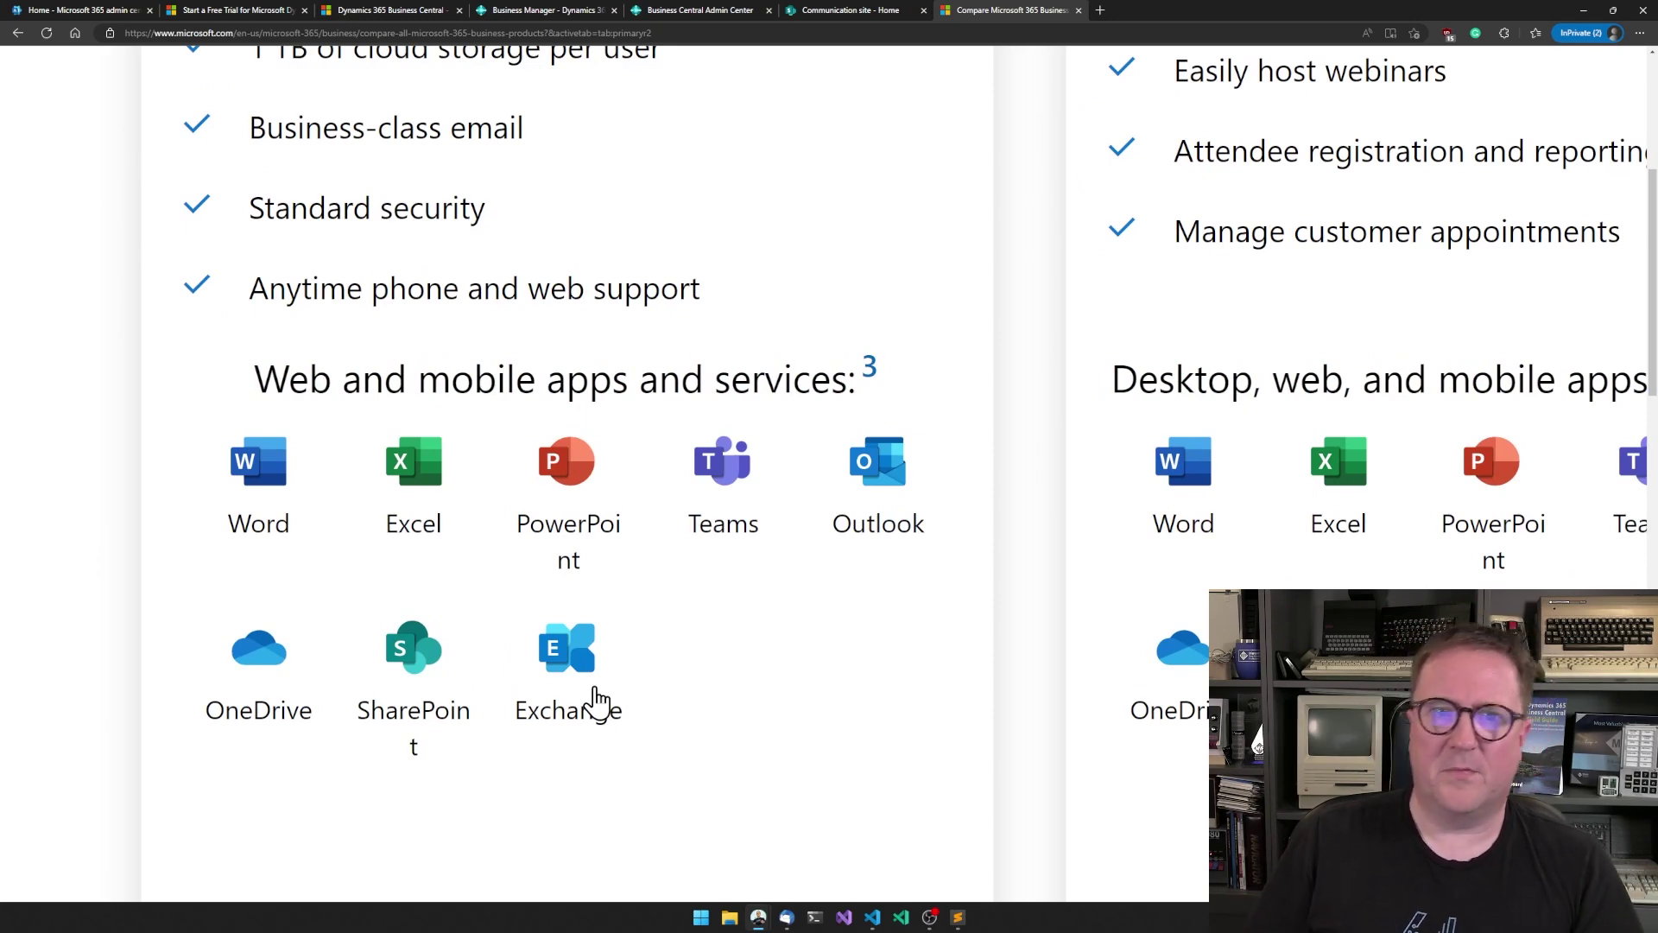
{"action": "key", "text": "ctrl+minus"}
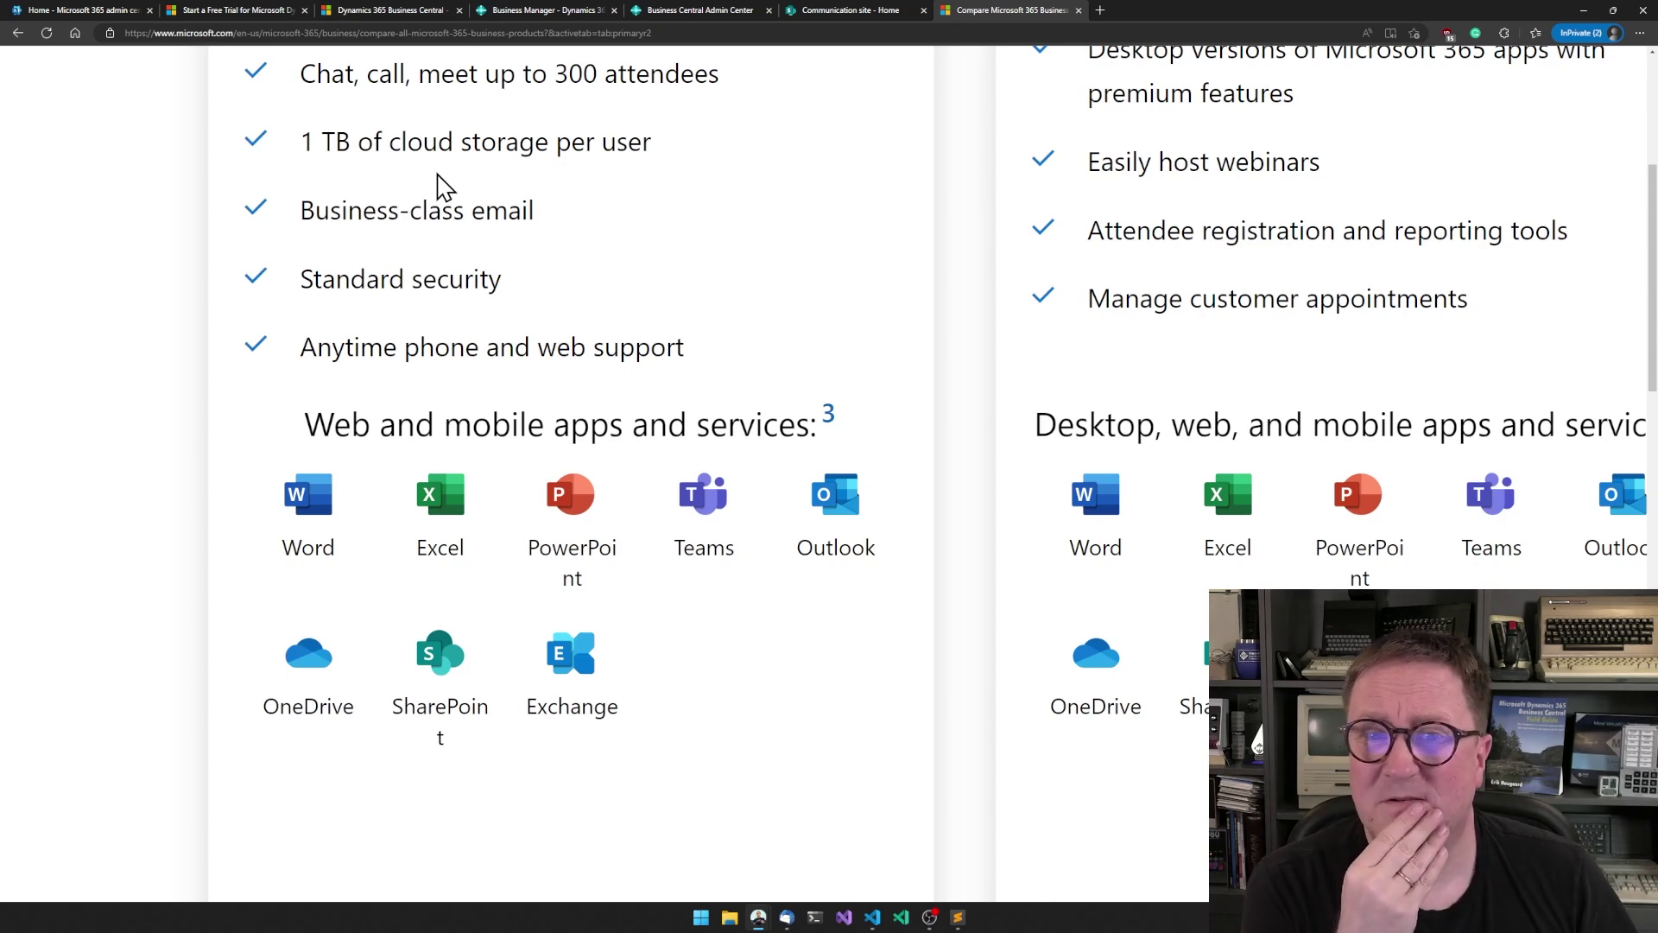
{"action": "scroll", "coordinate": [441, 186], "scroll_direction": "down", "scroll_amount": 1}
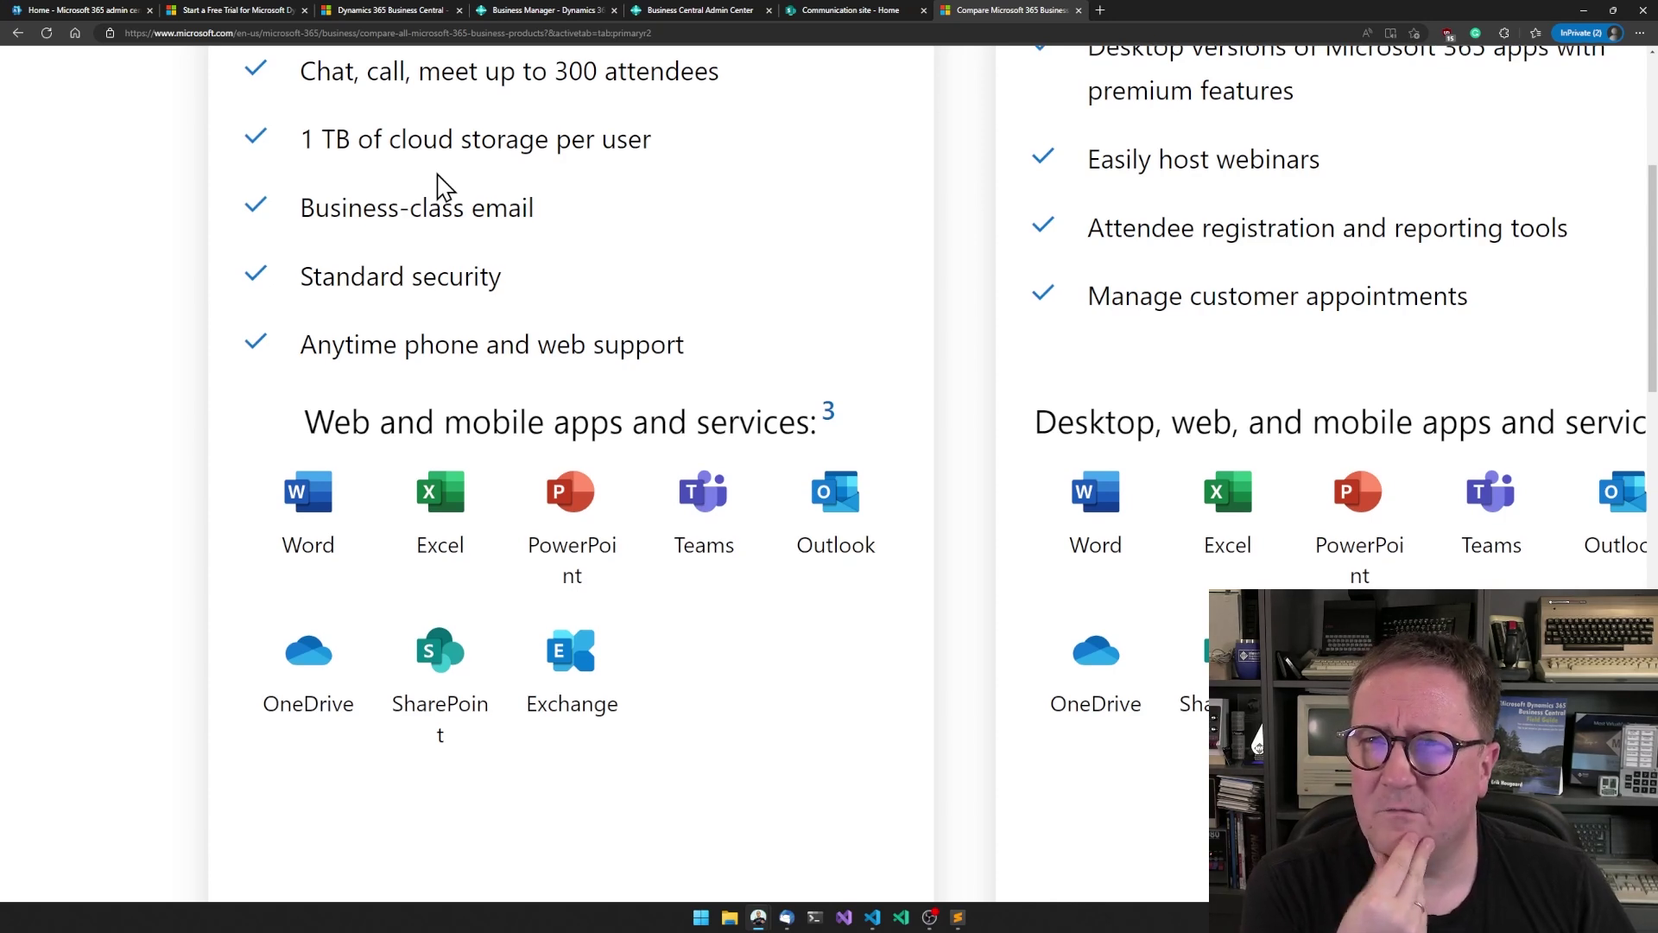
{"action": "scroll", "coordinate": [440, 186], "scroll_direction": "down", "scroll_amount": 1}
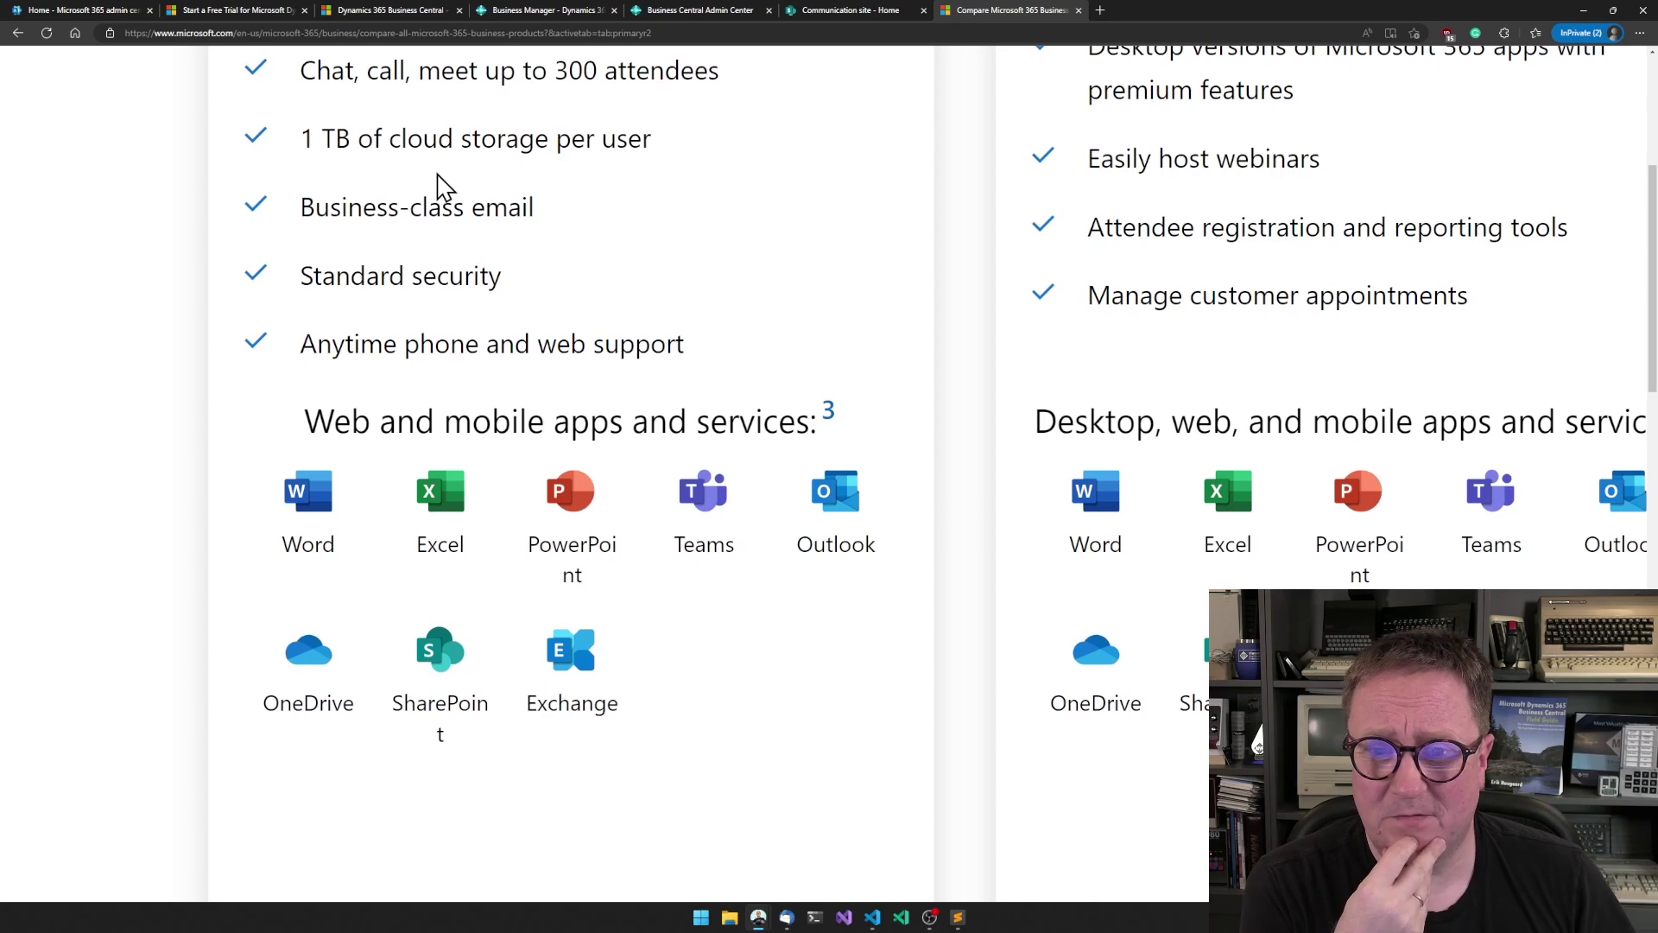
{"action": "scroll", "coordinate": [440, 185], "scroll_direction": "down", "scroll_amount": 2}
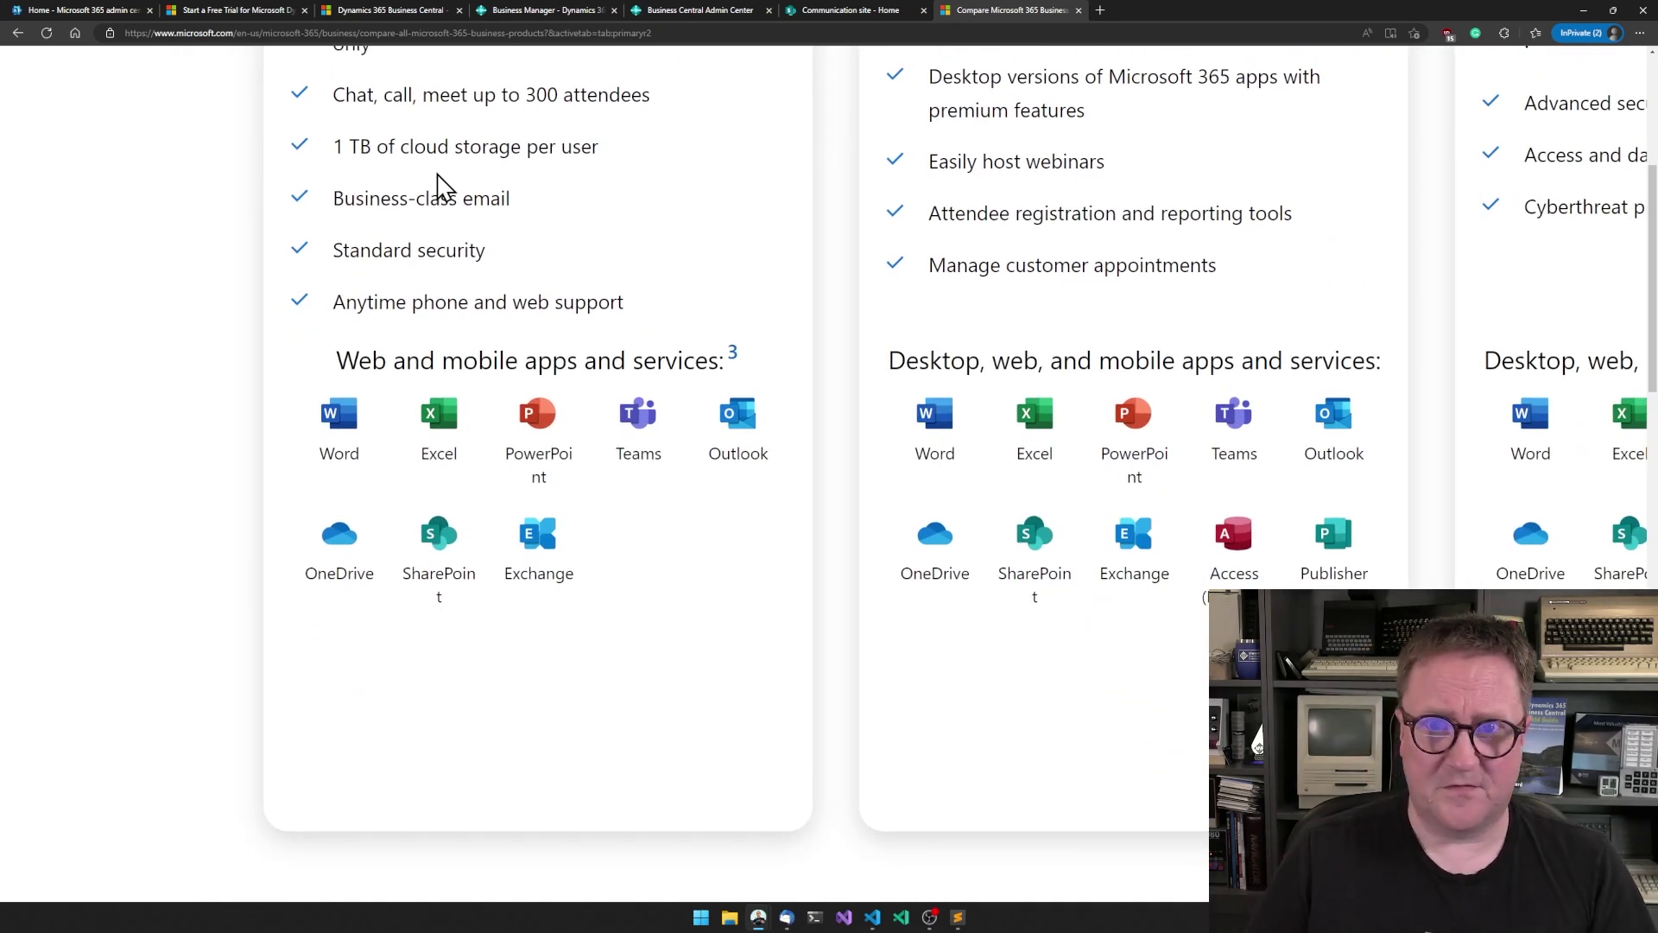
- Confirm the sandbox now shows Active, then run AL: Download symbols in VS Code
{"action": "left_click", "coordinate": [745, 12]}
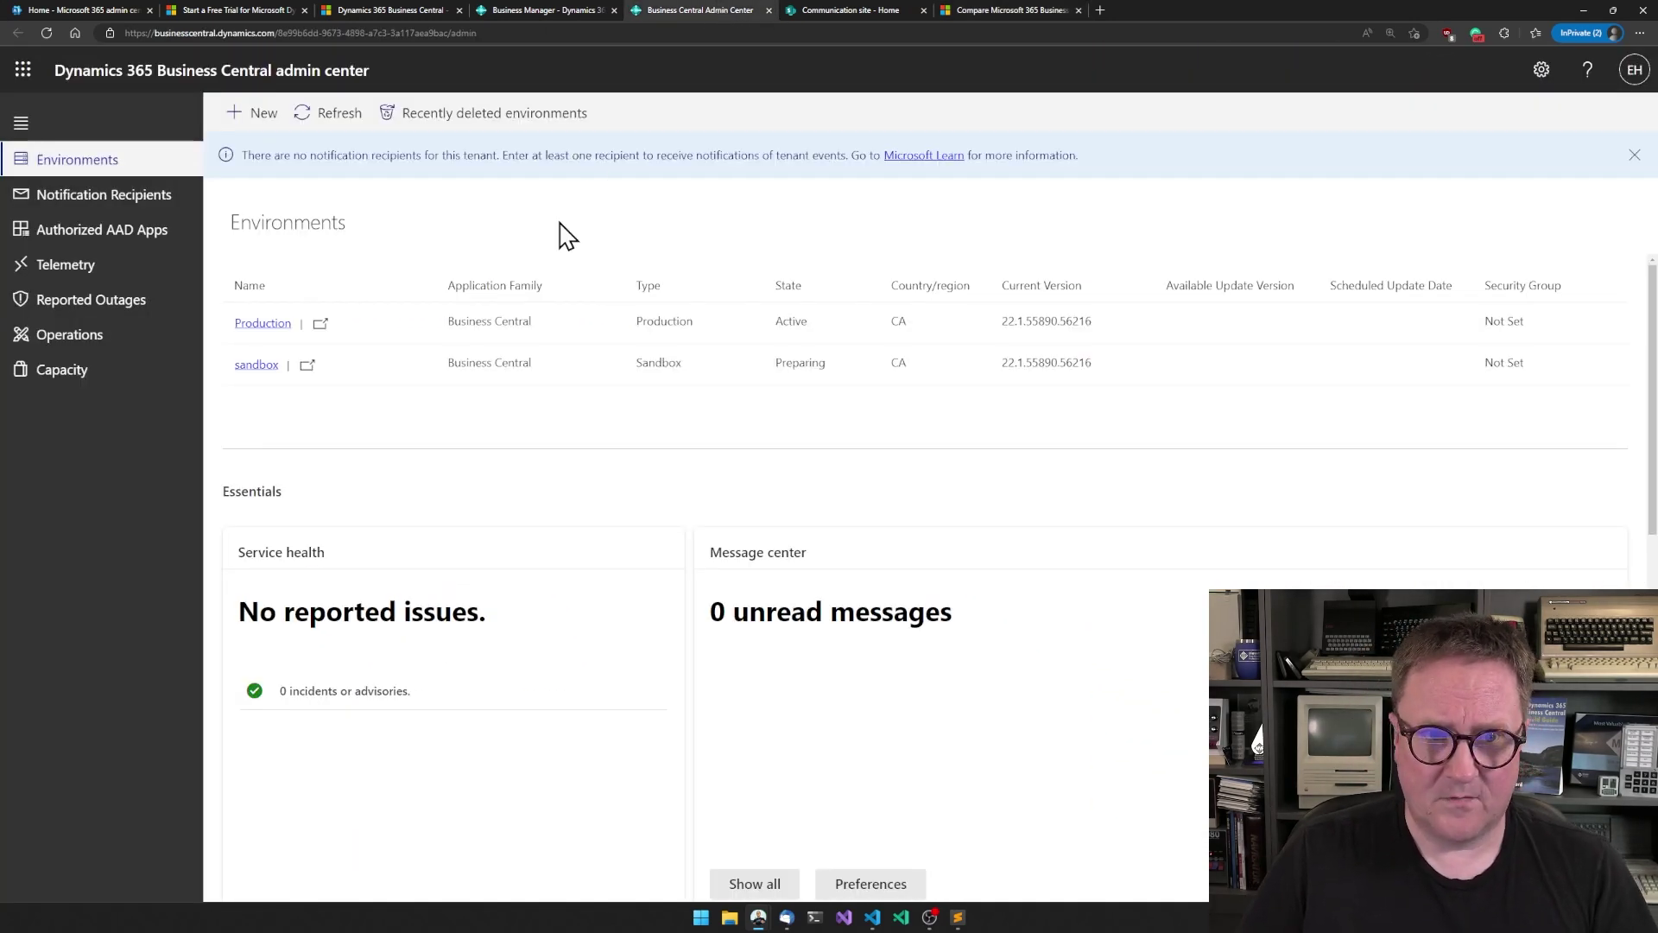
{"action": "left_click", "coordinate": [319, 120]}
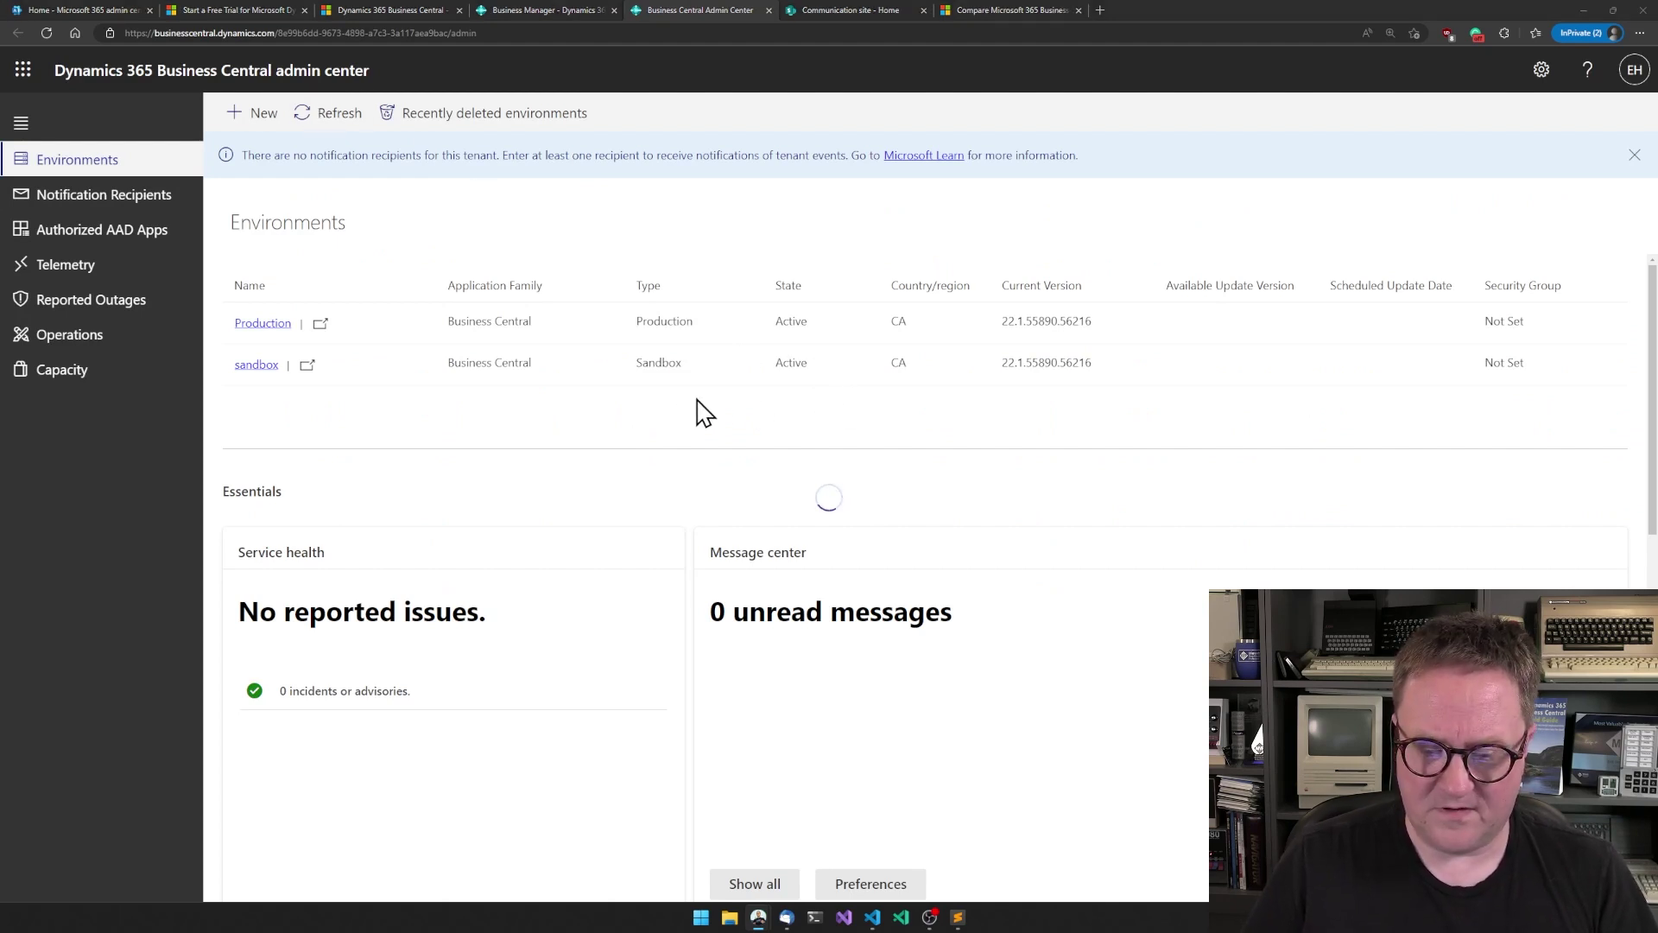
{"action": "key", "text": "alt+Tab"}
{"action": "key", "text": "ctrl+shift+p"}
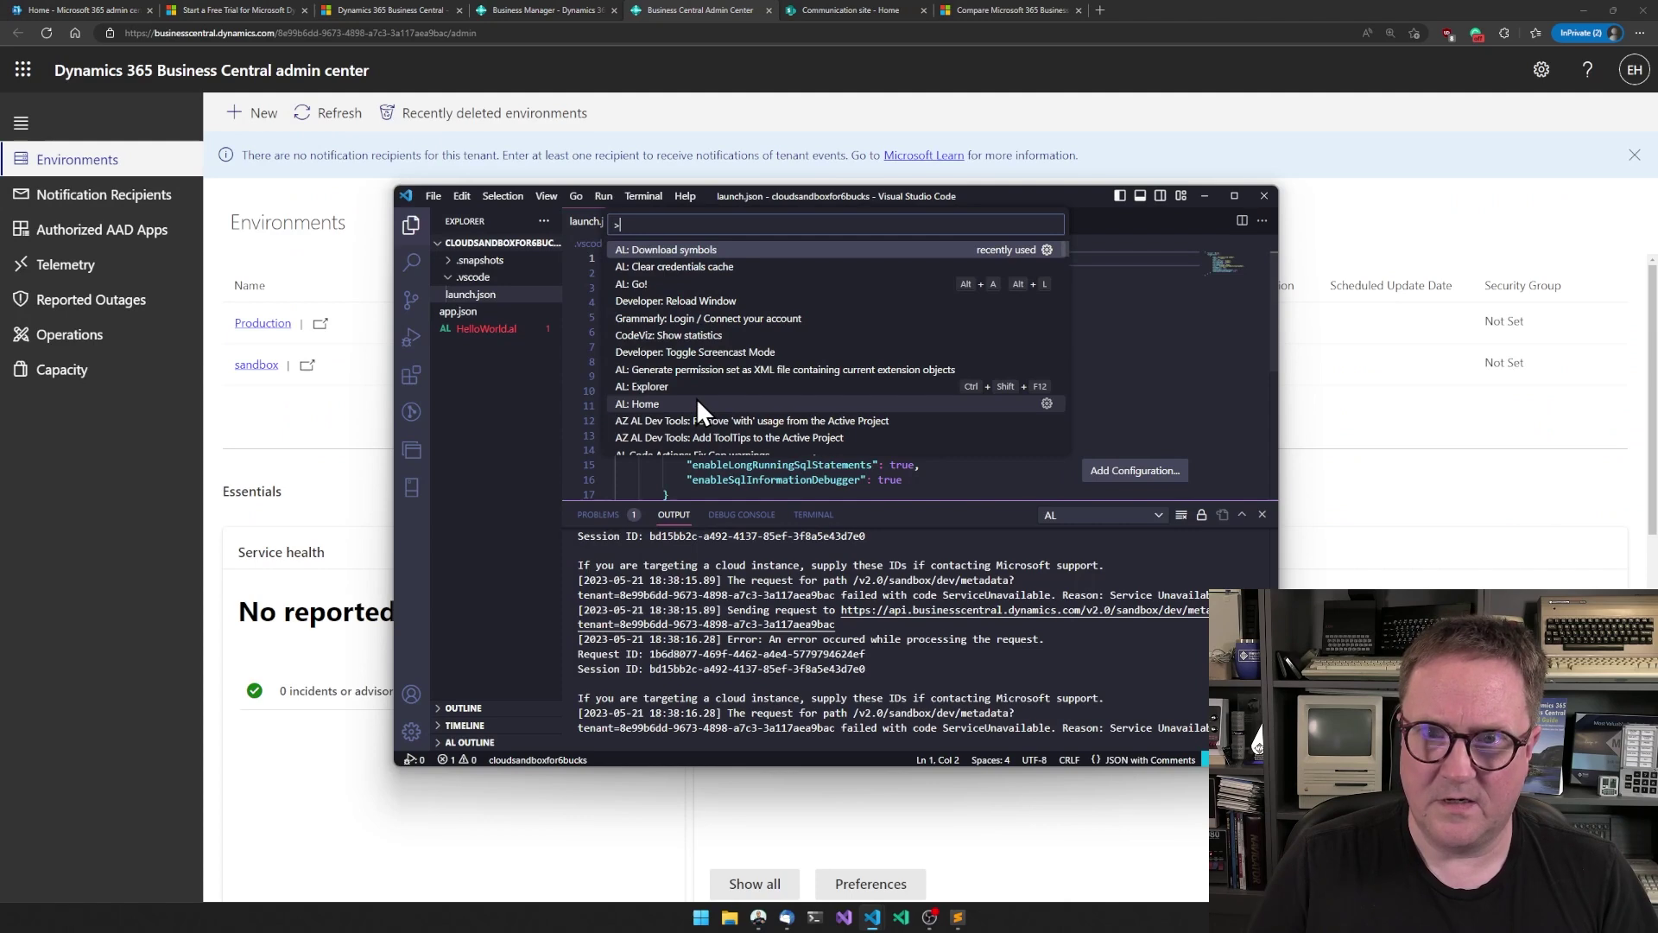
{"action": "key", "text": "Return"}
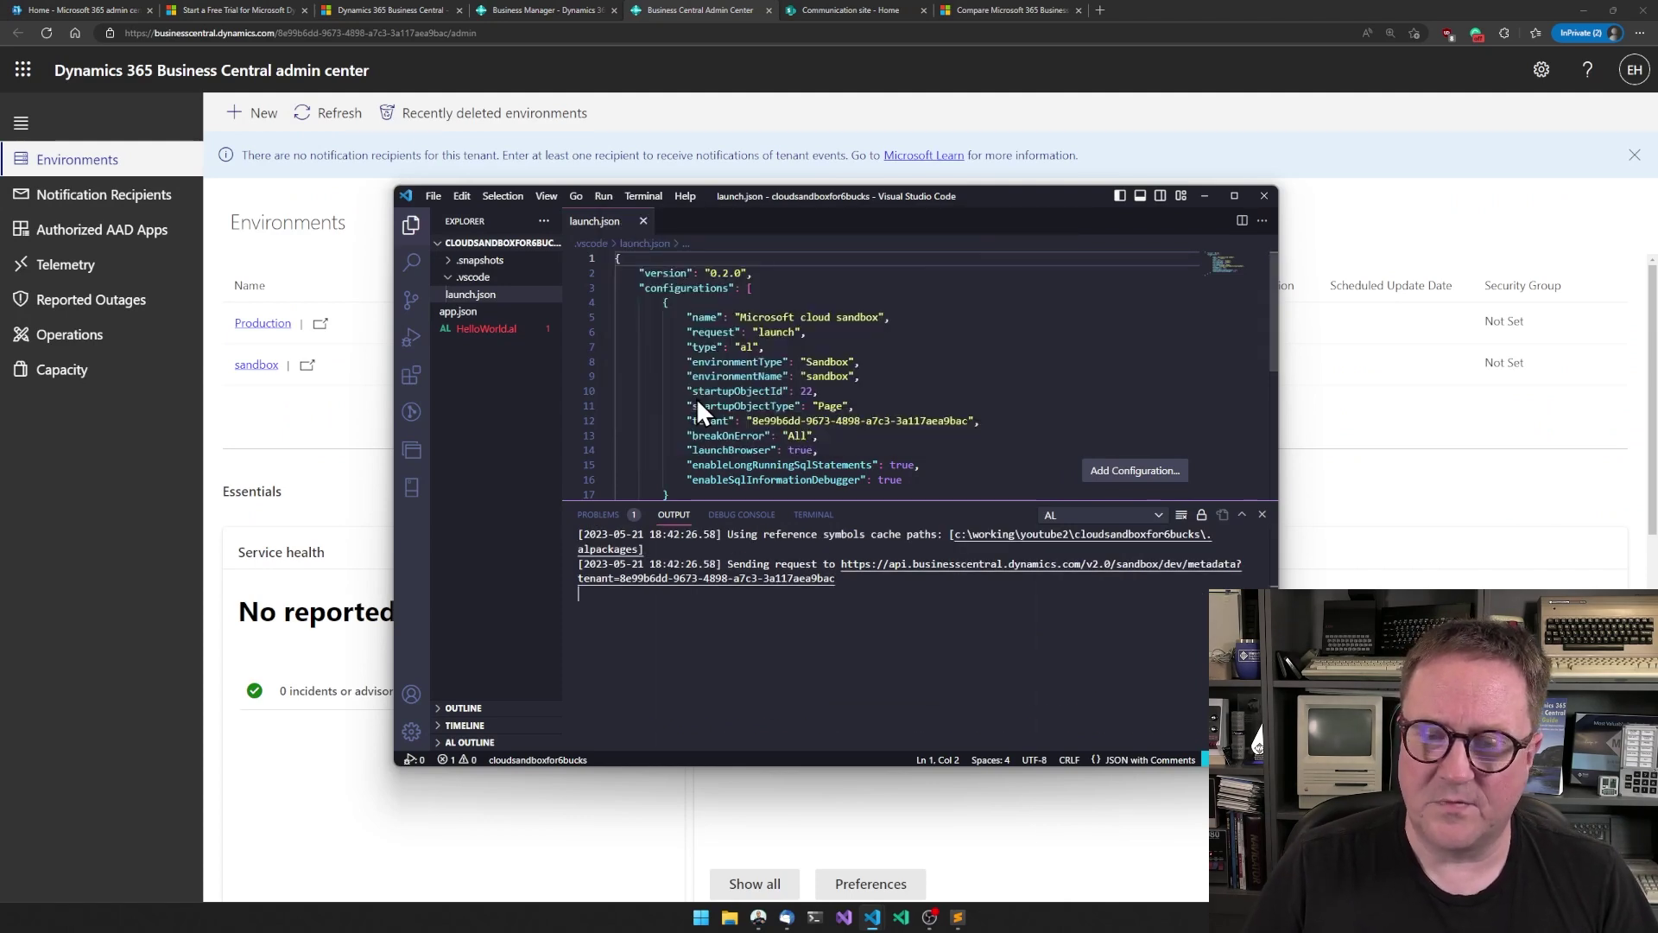